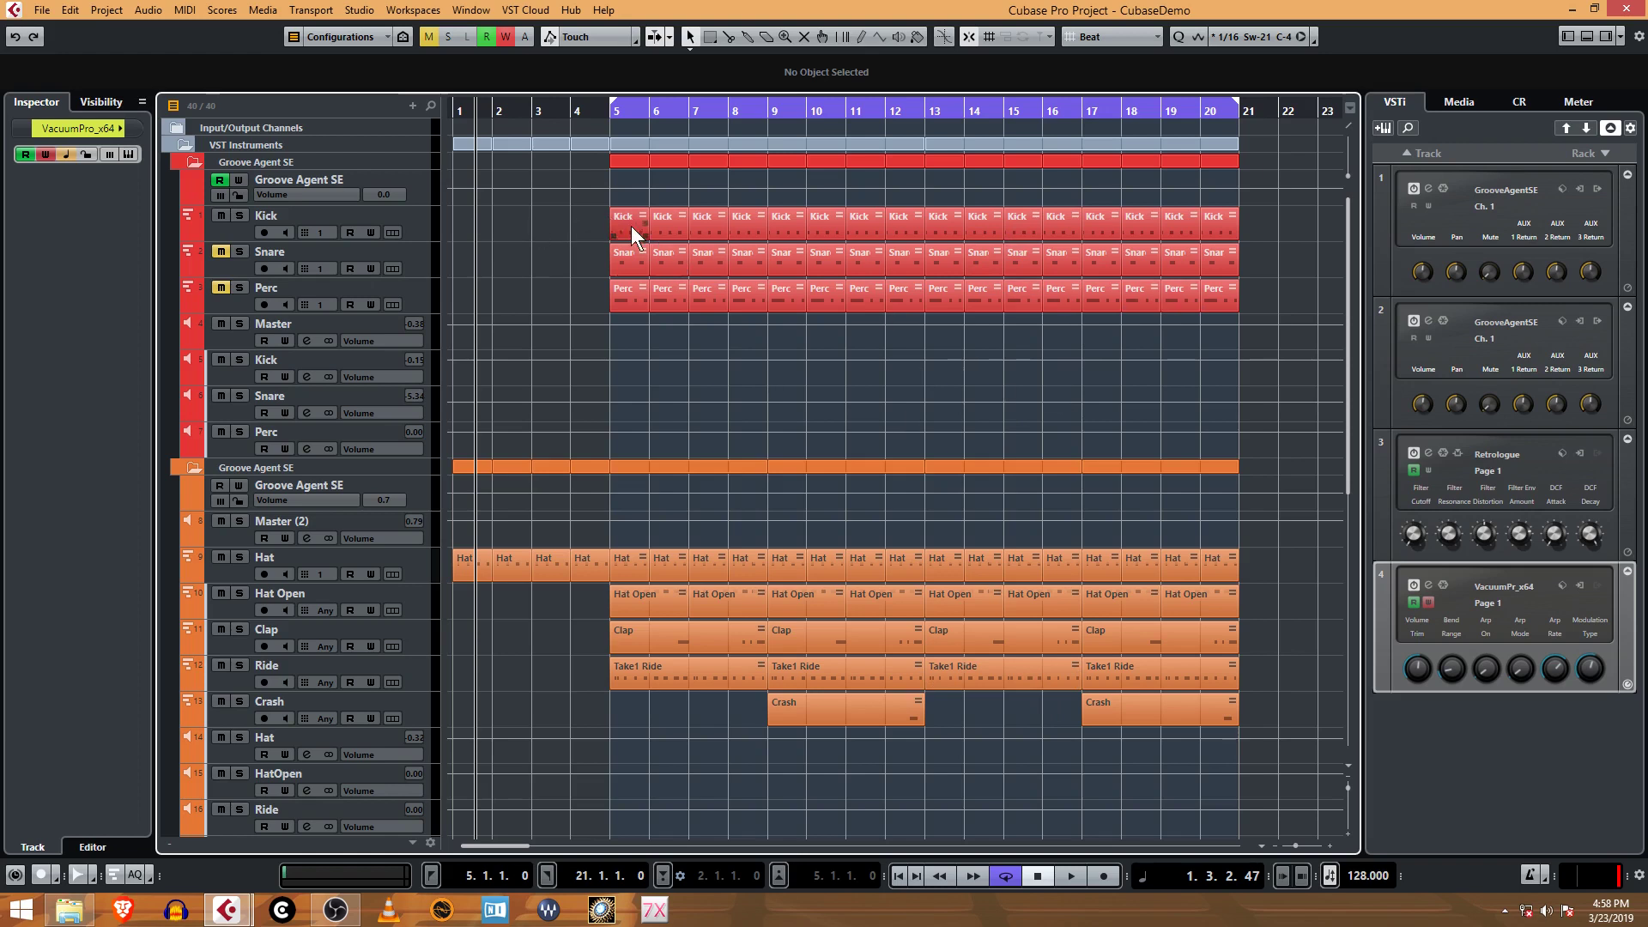
Unmute the Snare track.
left_click(223, 255)
scroll(783, 485, "down", 4)
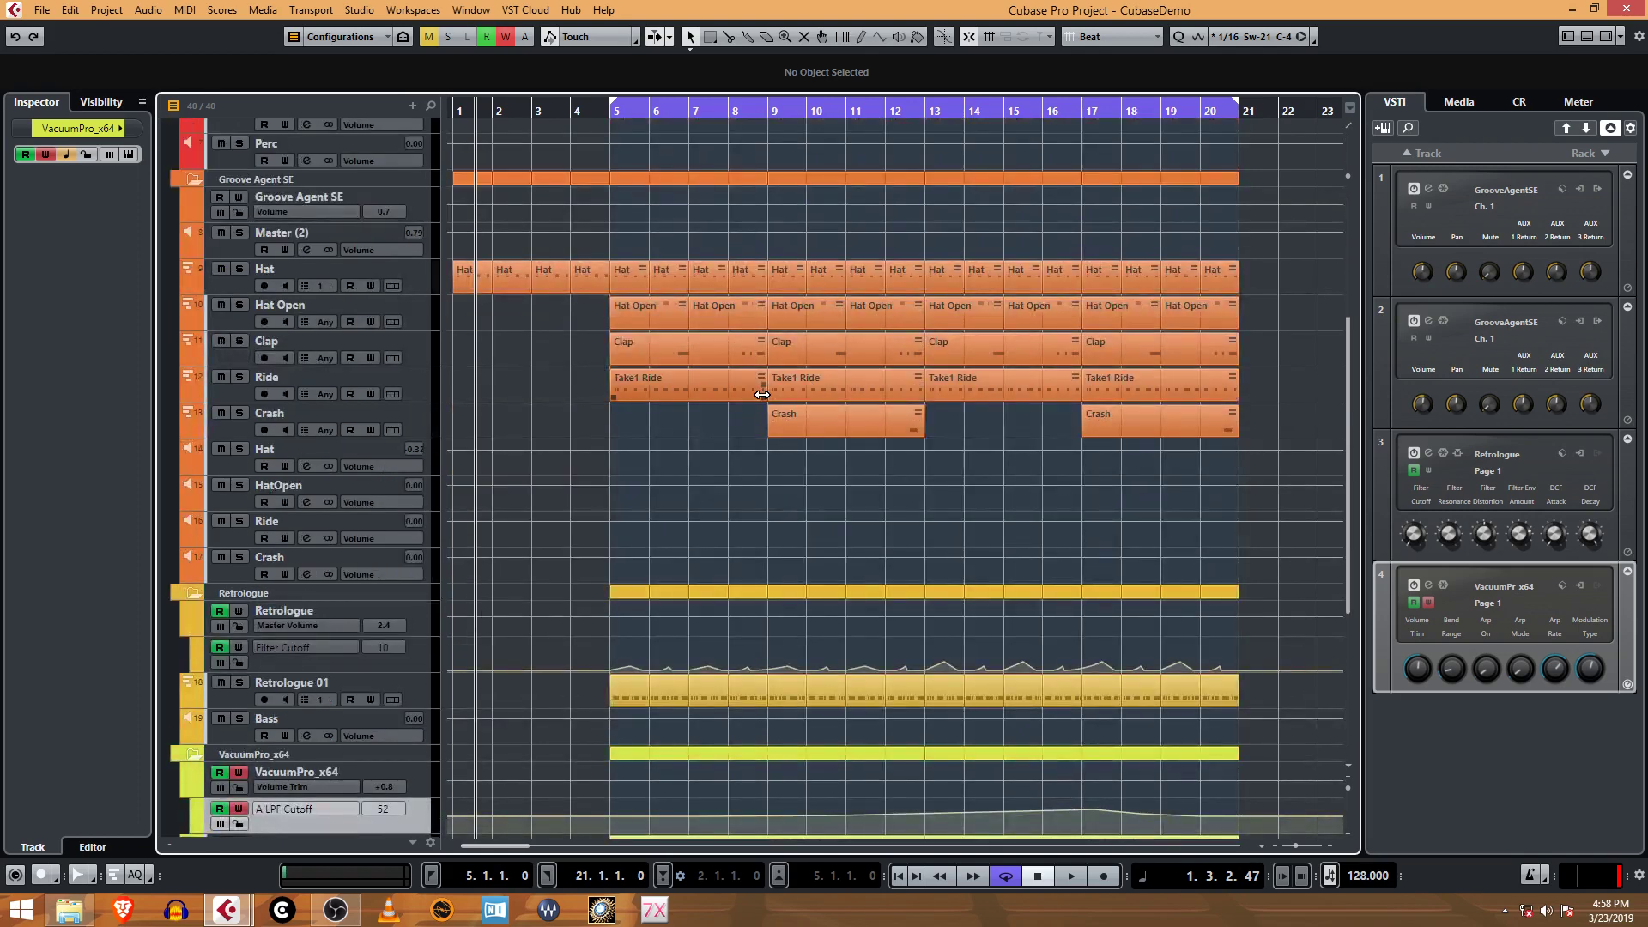
scroll(1014, 441, "down", 4)
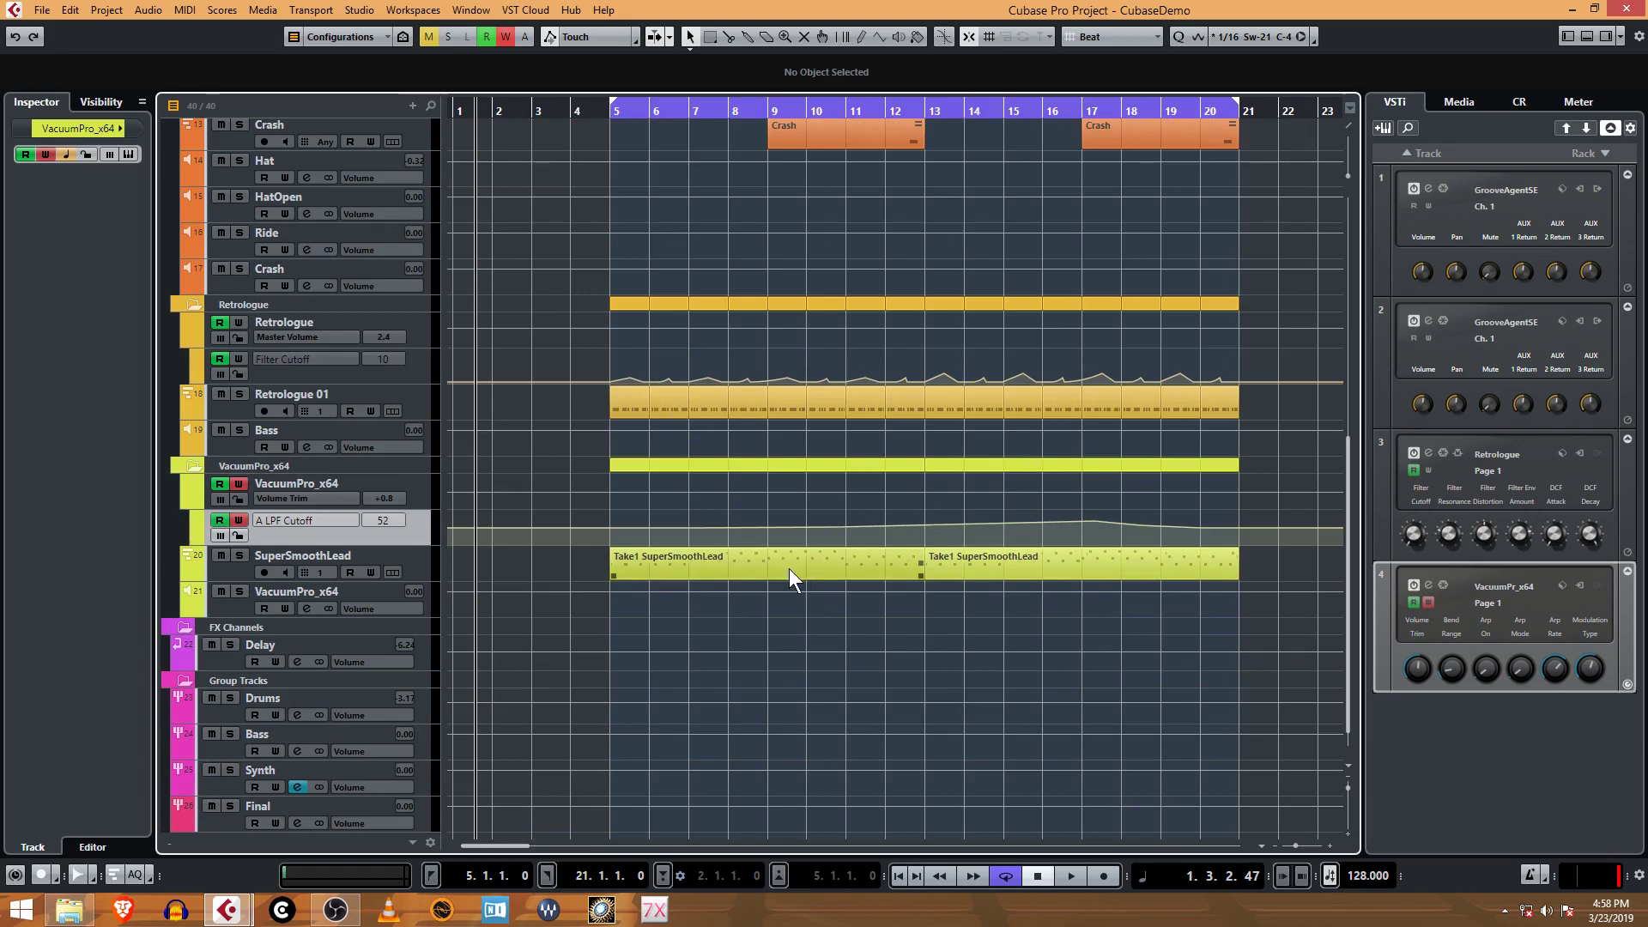
scroll(950, 554, "up", 8)
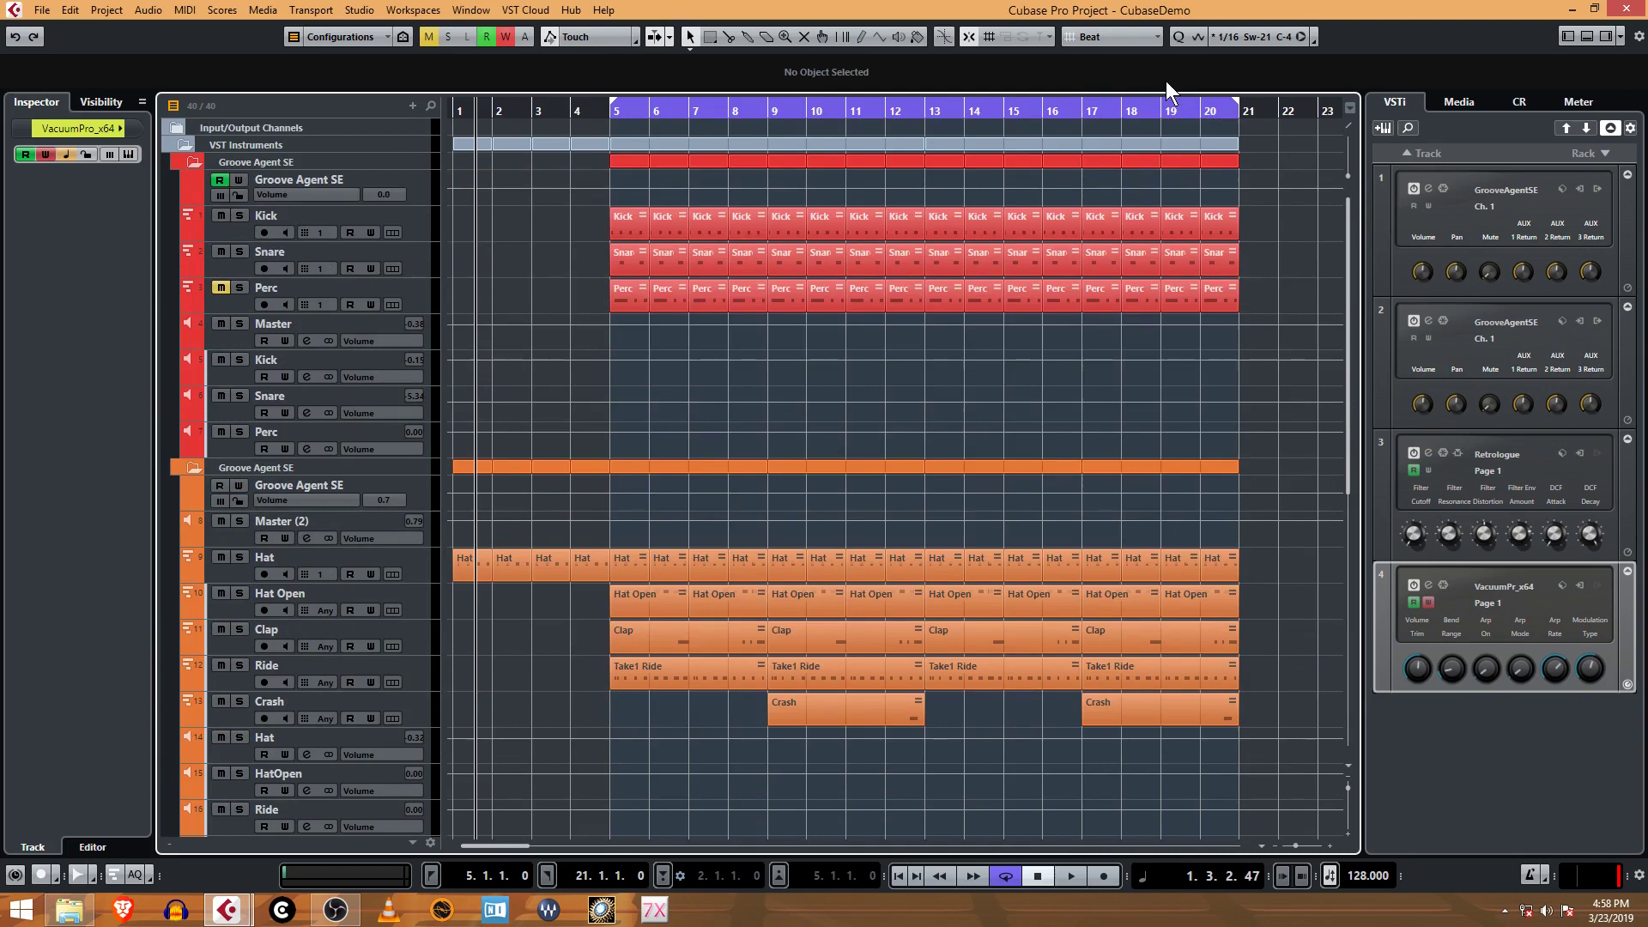
Start playback from bar 5.
left_click(611, 115)
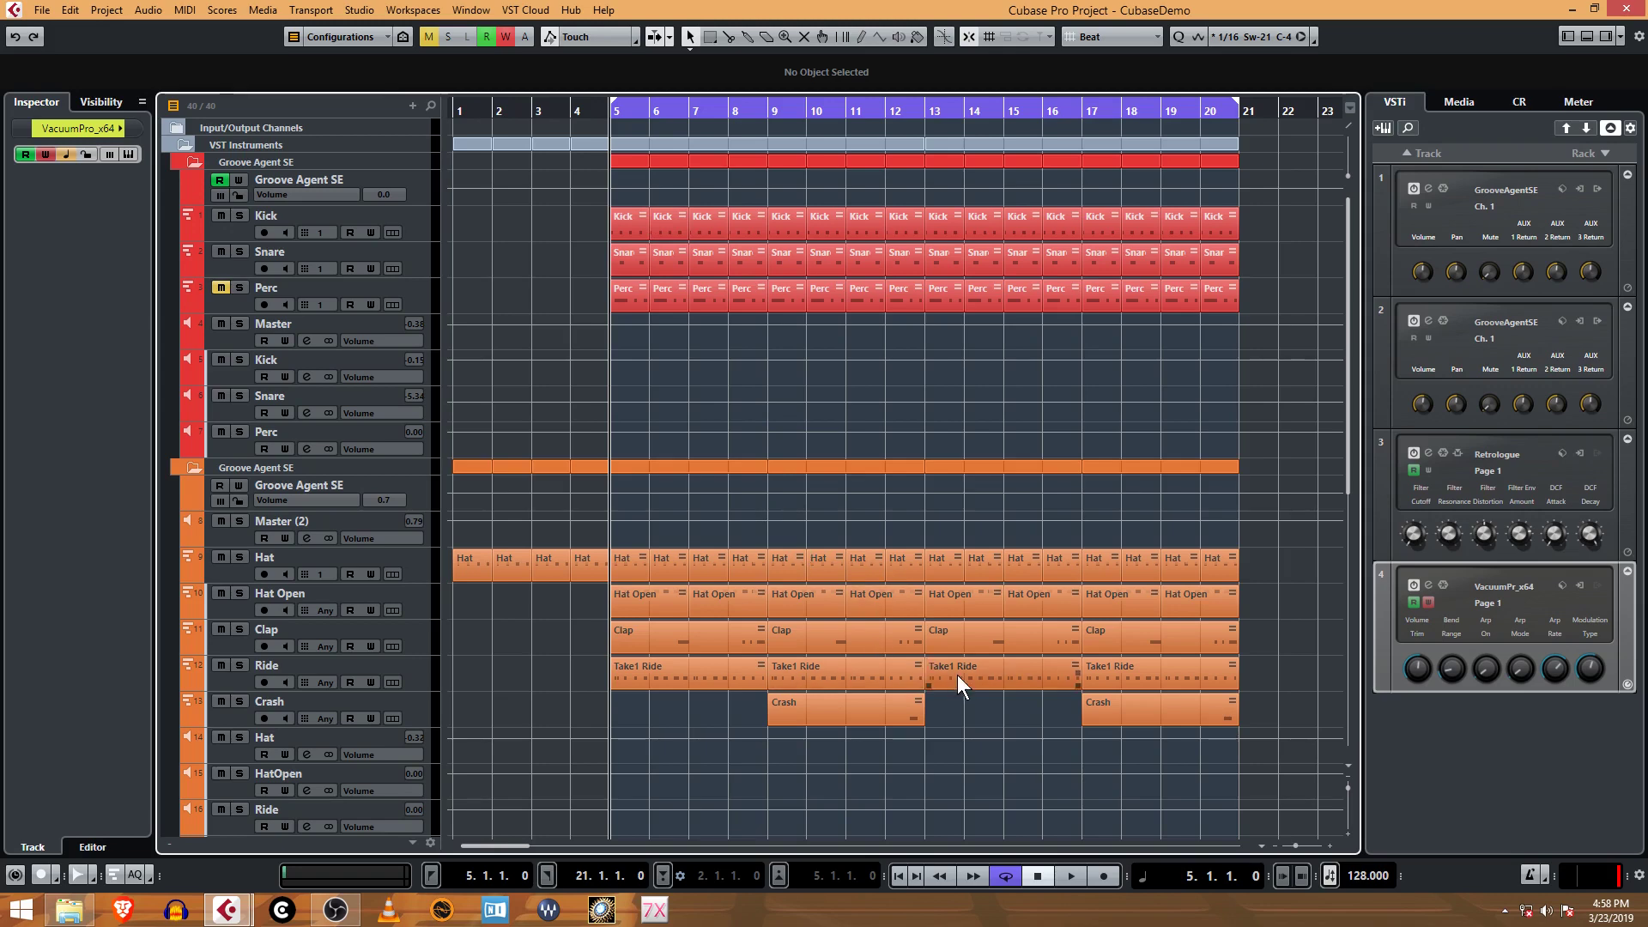
key("space")
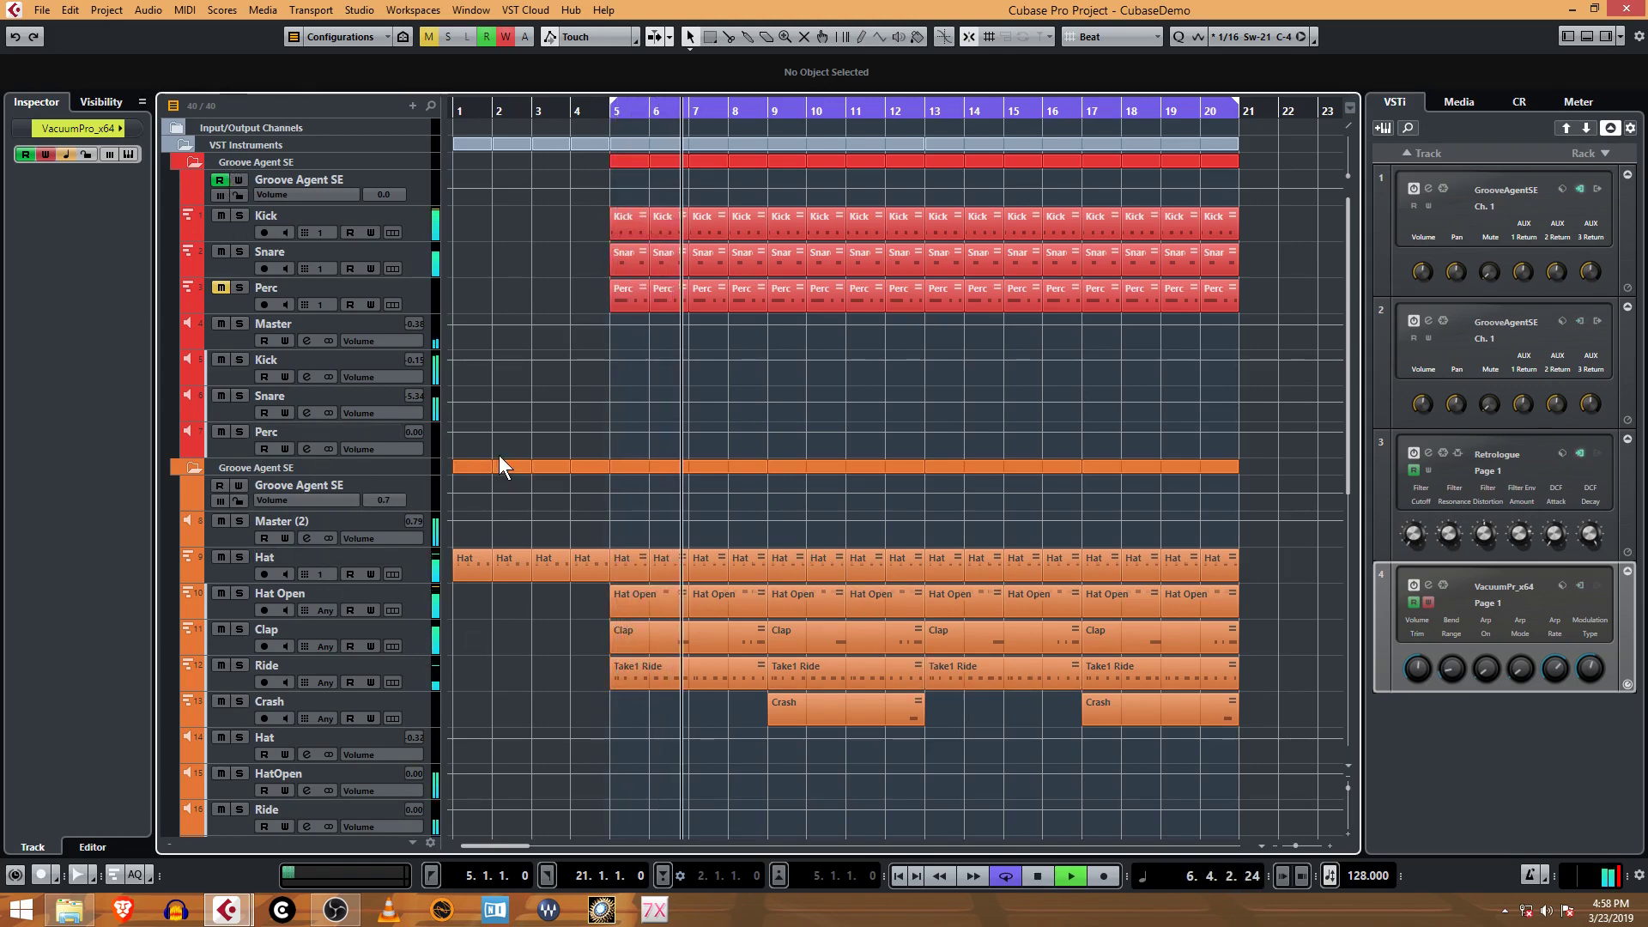
scroll(498, 455, "down", 6)
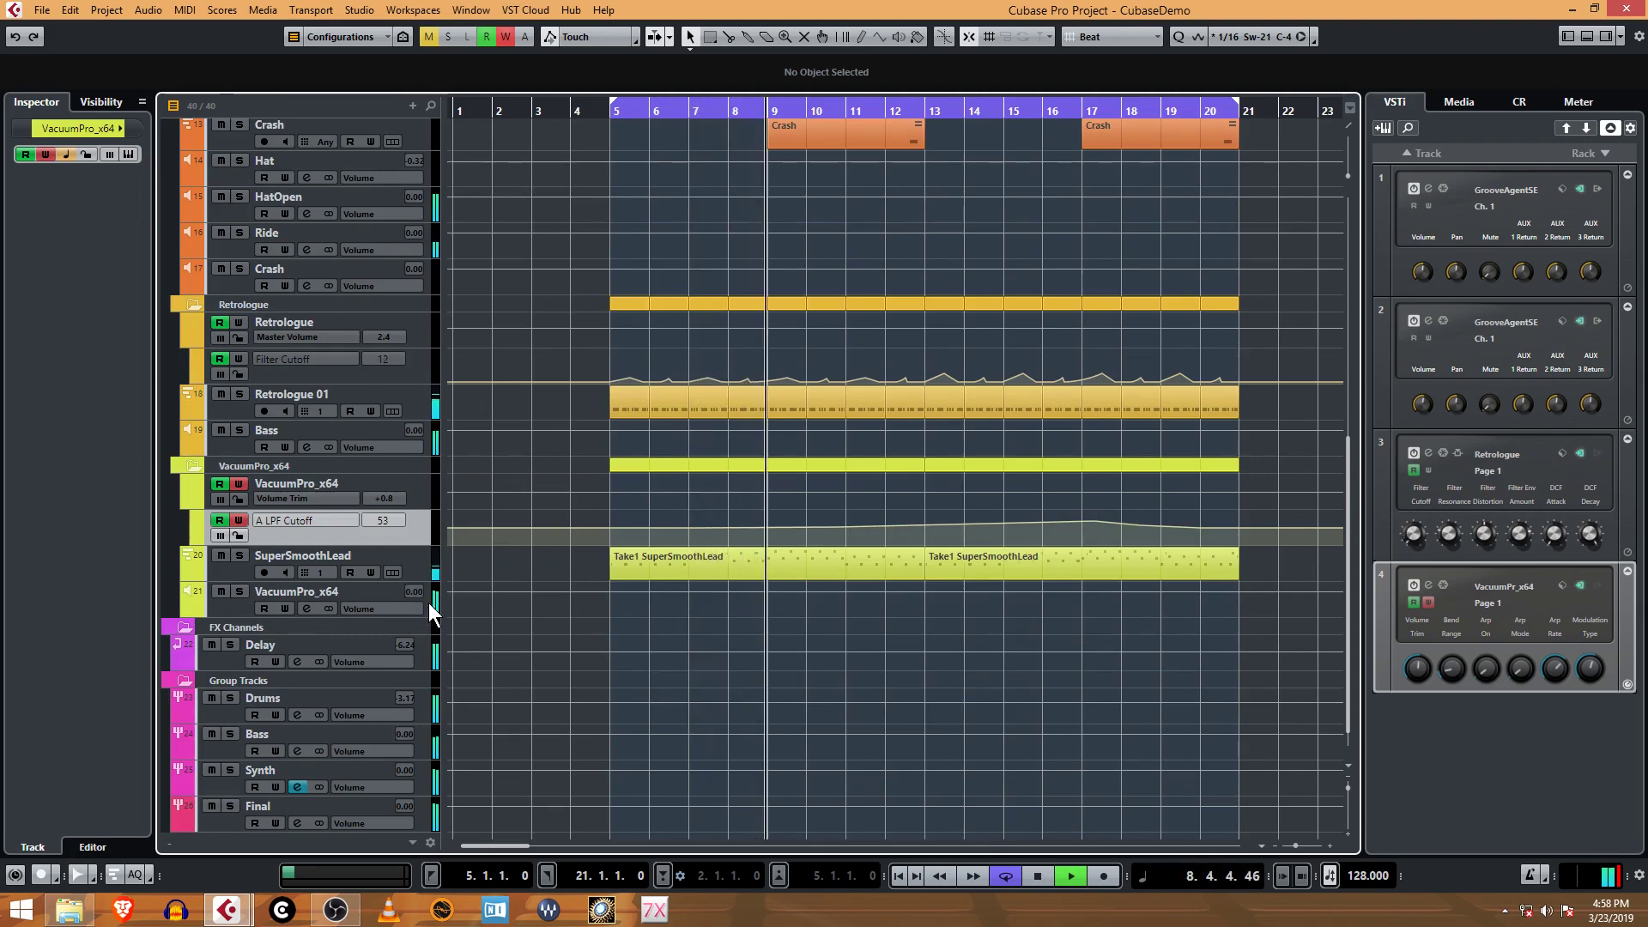
Open the MixConsole, hide the Retrologue and SuperSmoothLead channels, and enlarge the window.
key("F3")
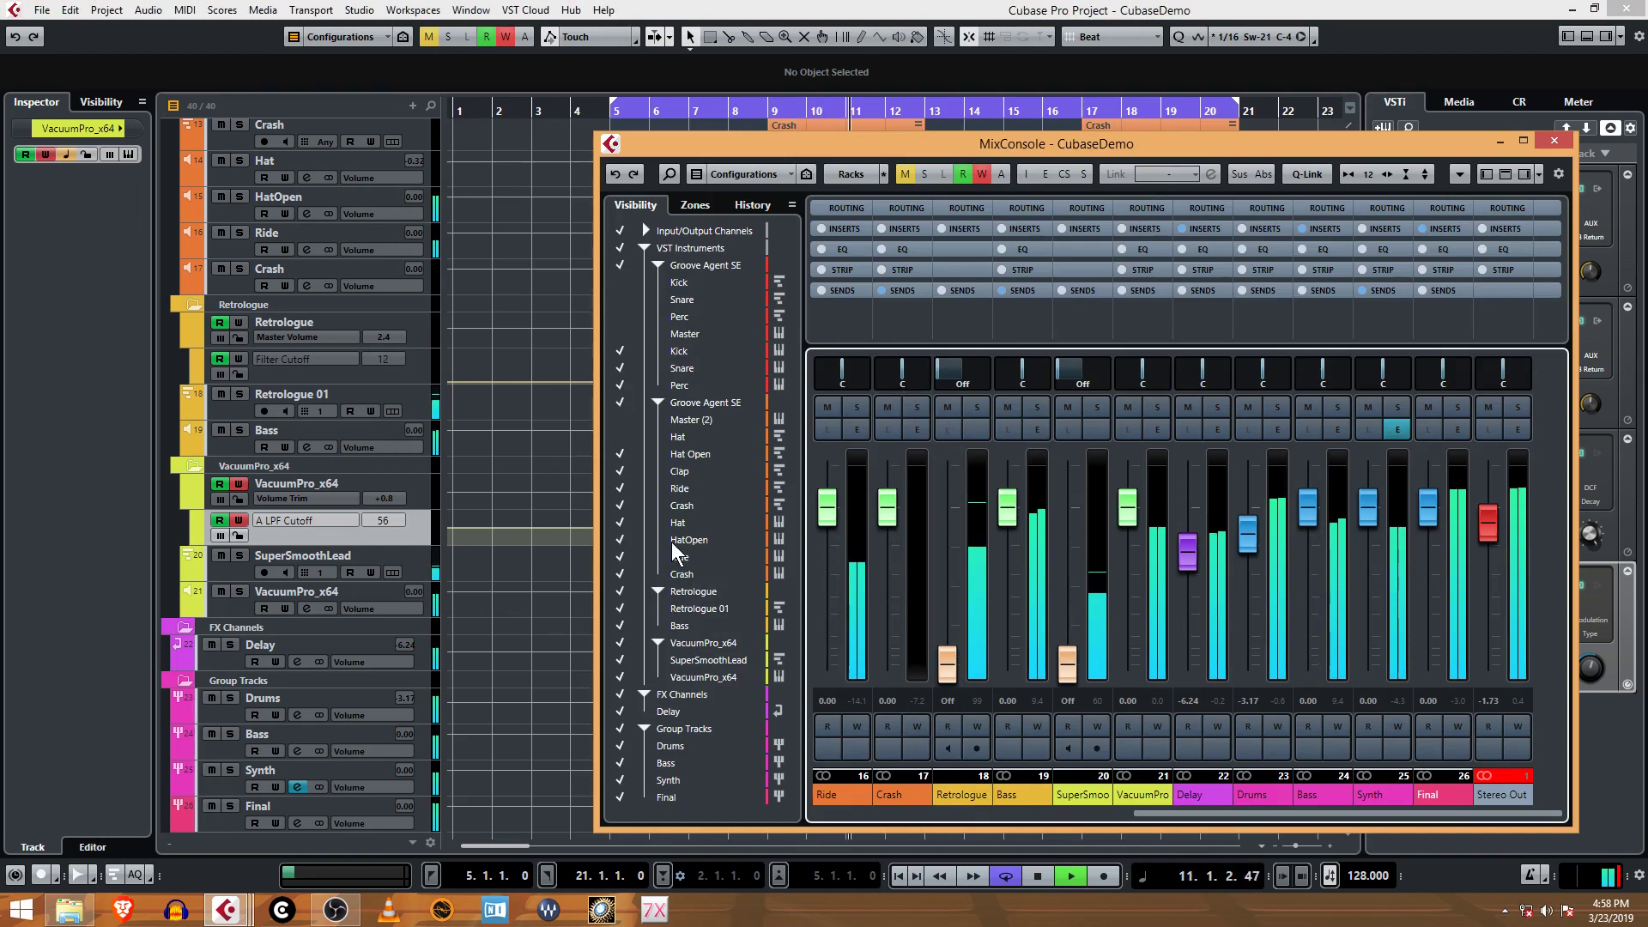
left_click(620, 590)
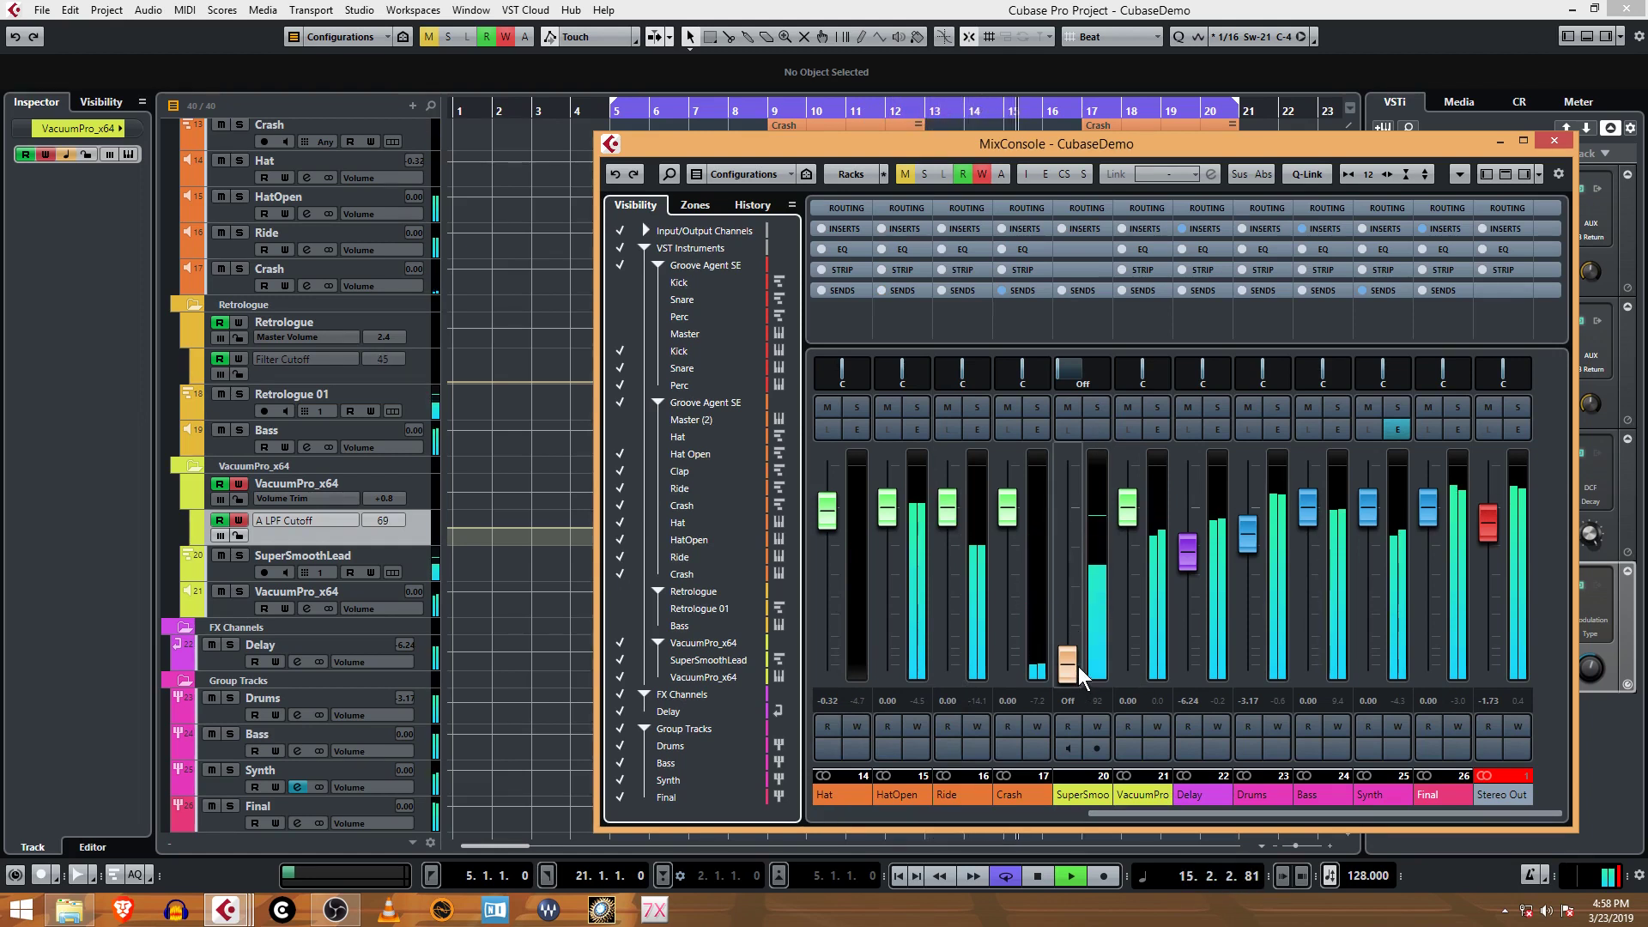
left_click(616, 659)
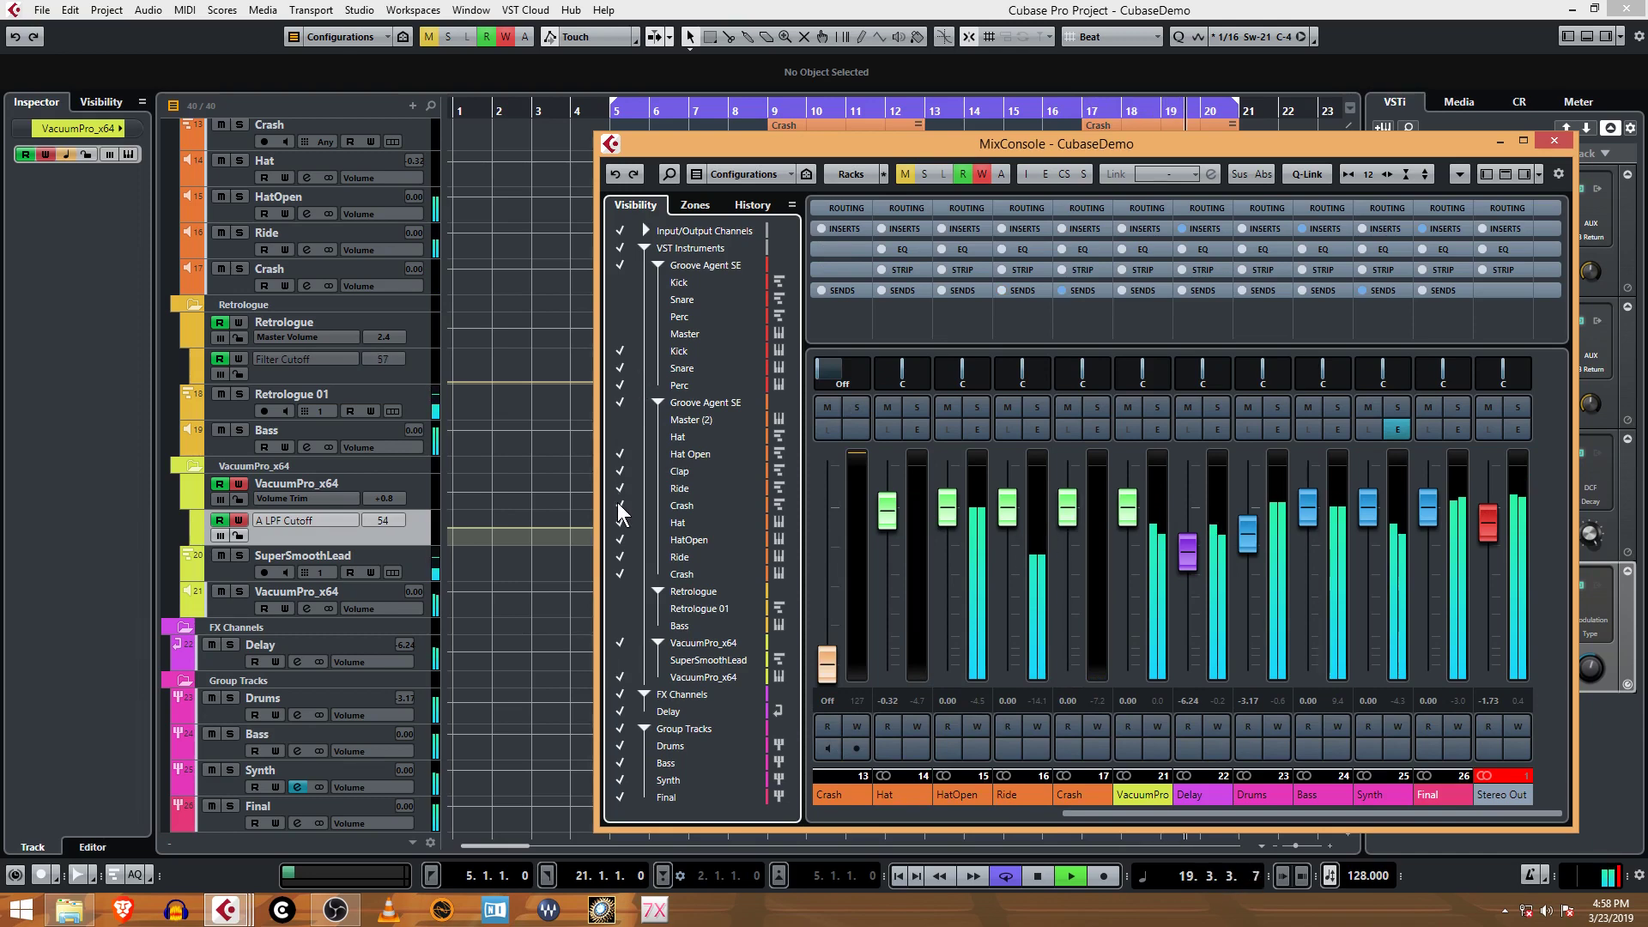
left_click_drag(1080, 813, 811, 789)
left_click_drag(935, 141, 552, 141)
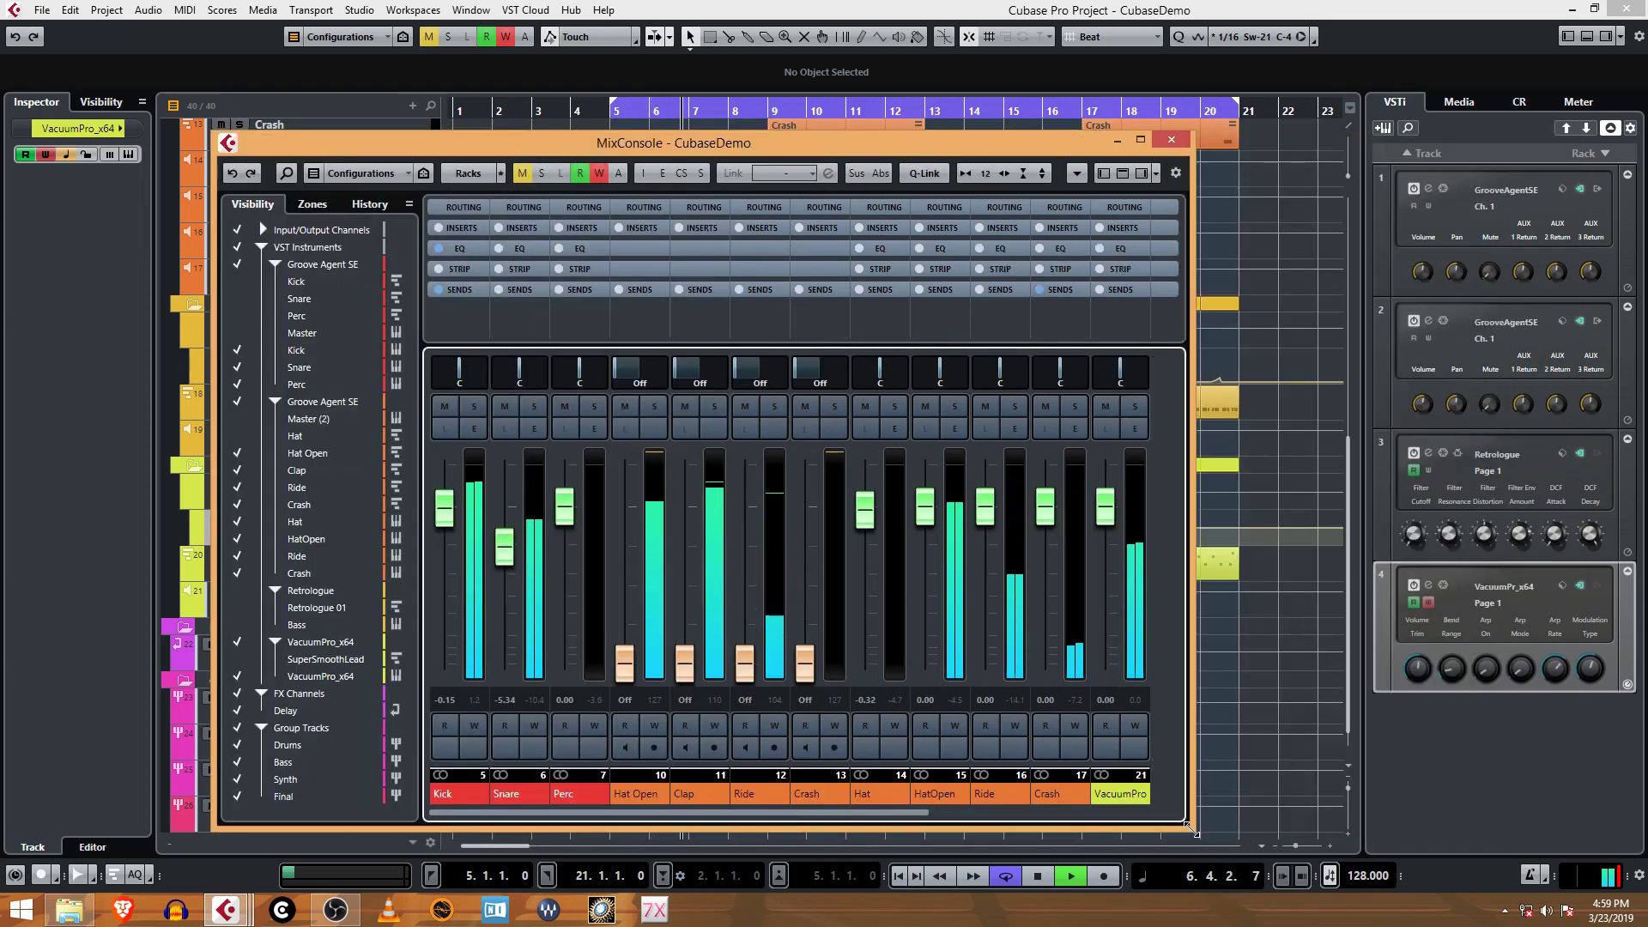
left_click_drag(1195, 827, 1306, 829)
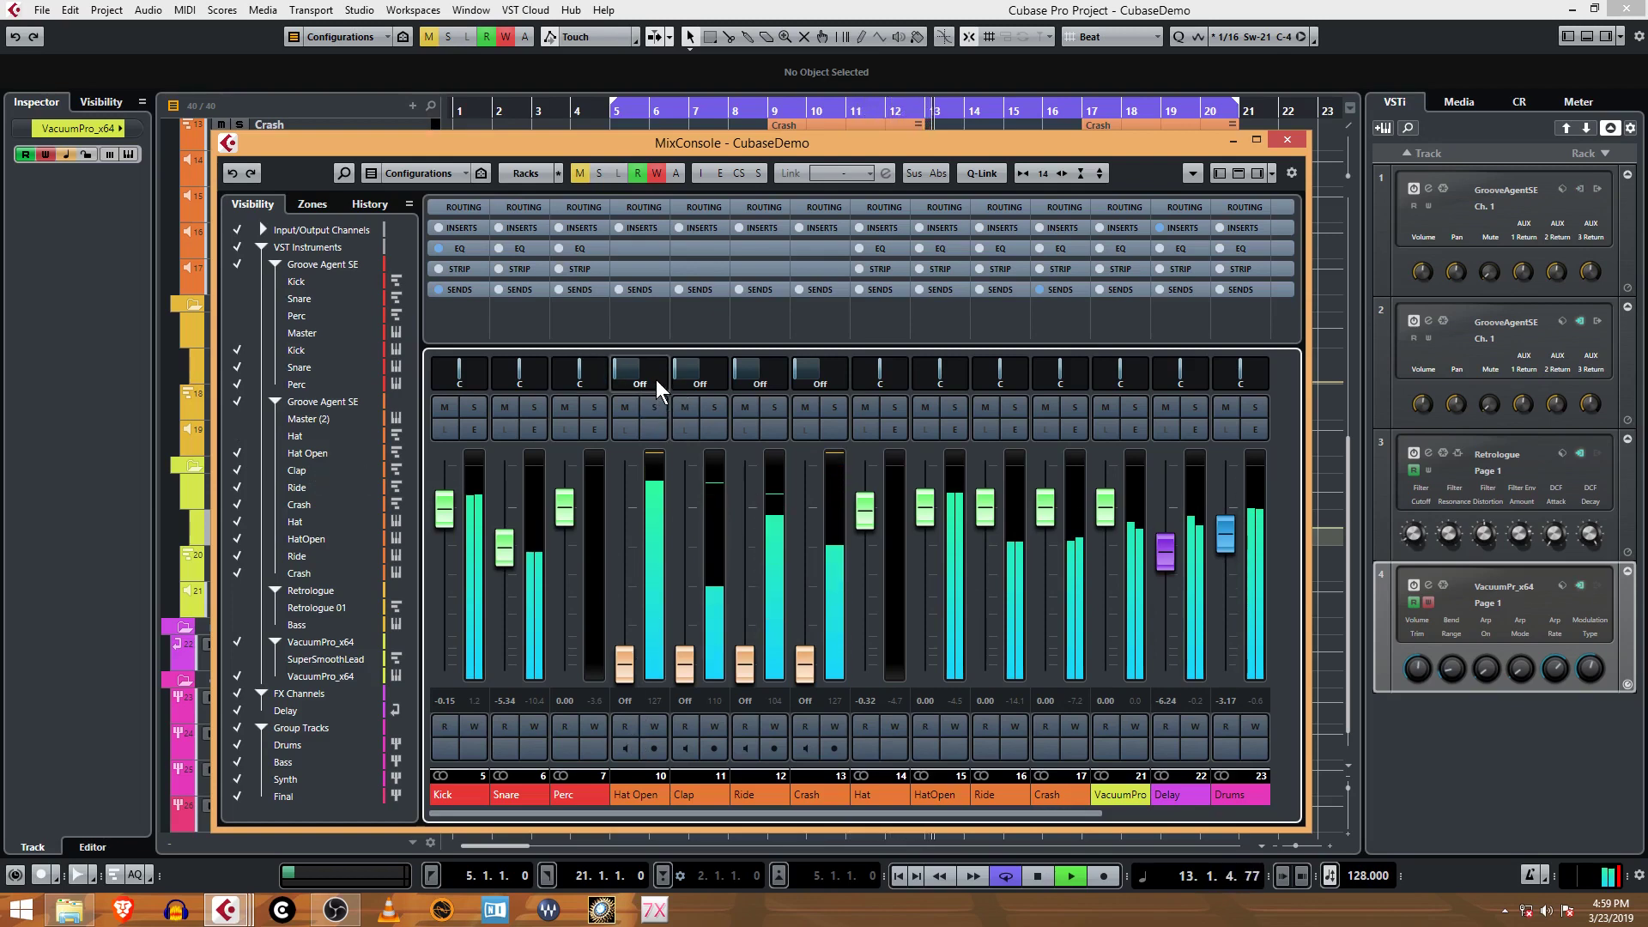
Stop playback and hide the Hat Open, Clap and Crash channels.
key("space")
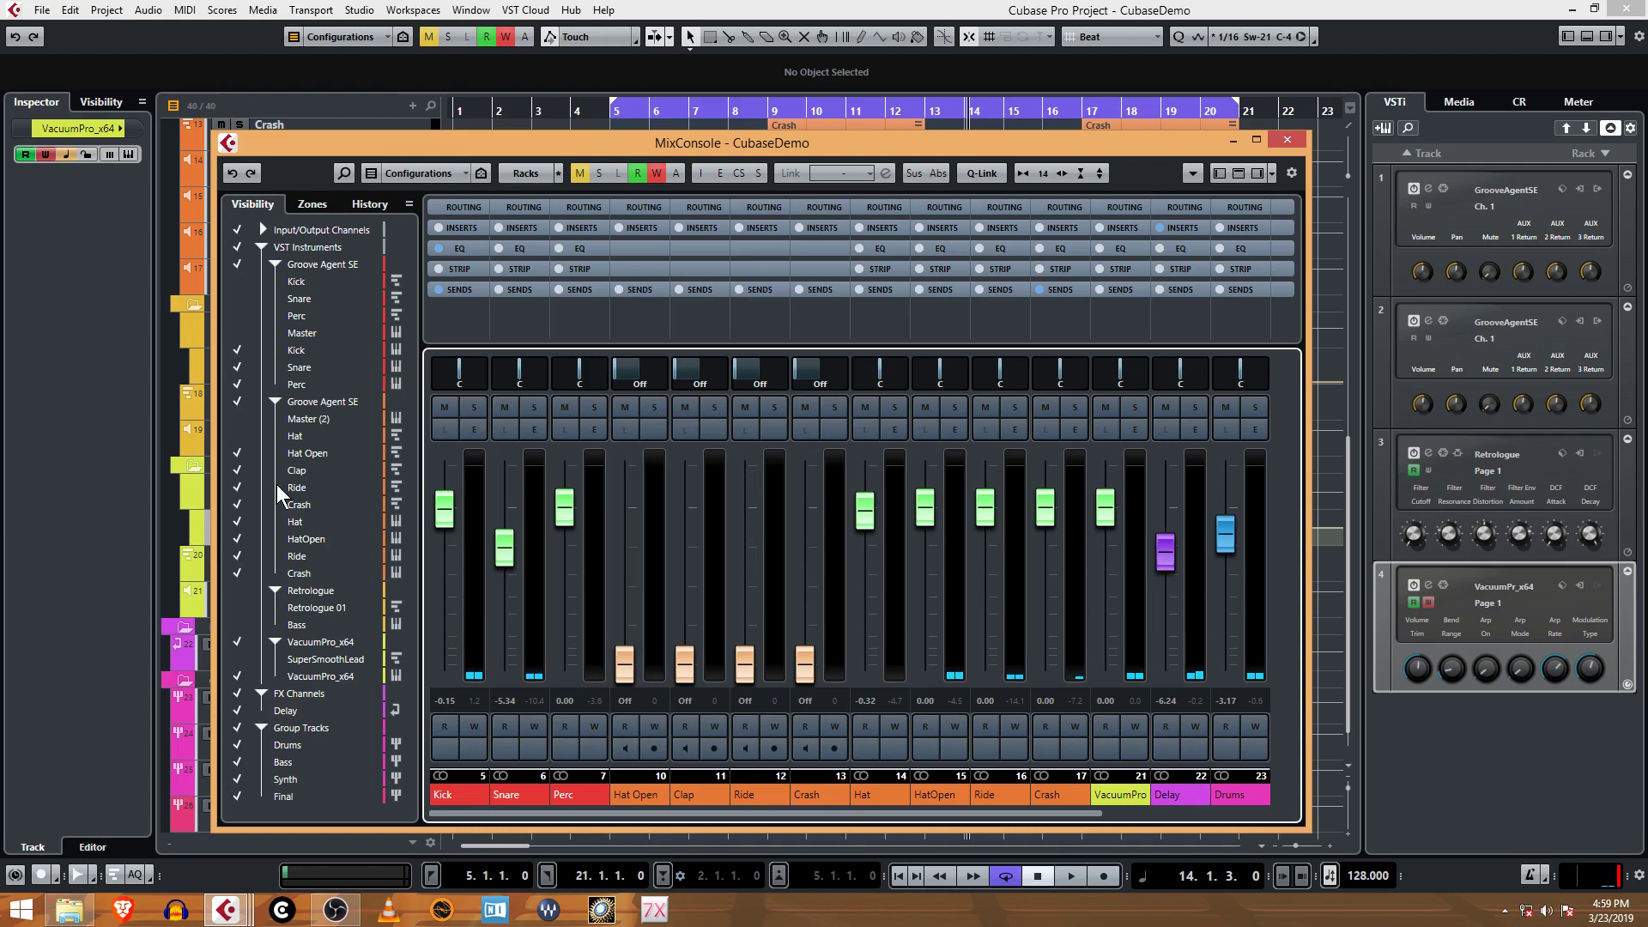
left_click(237, 455)
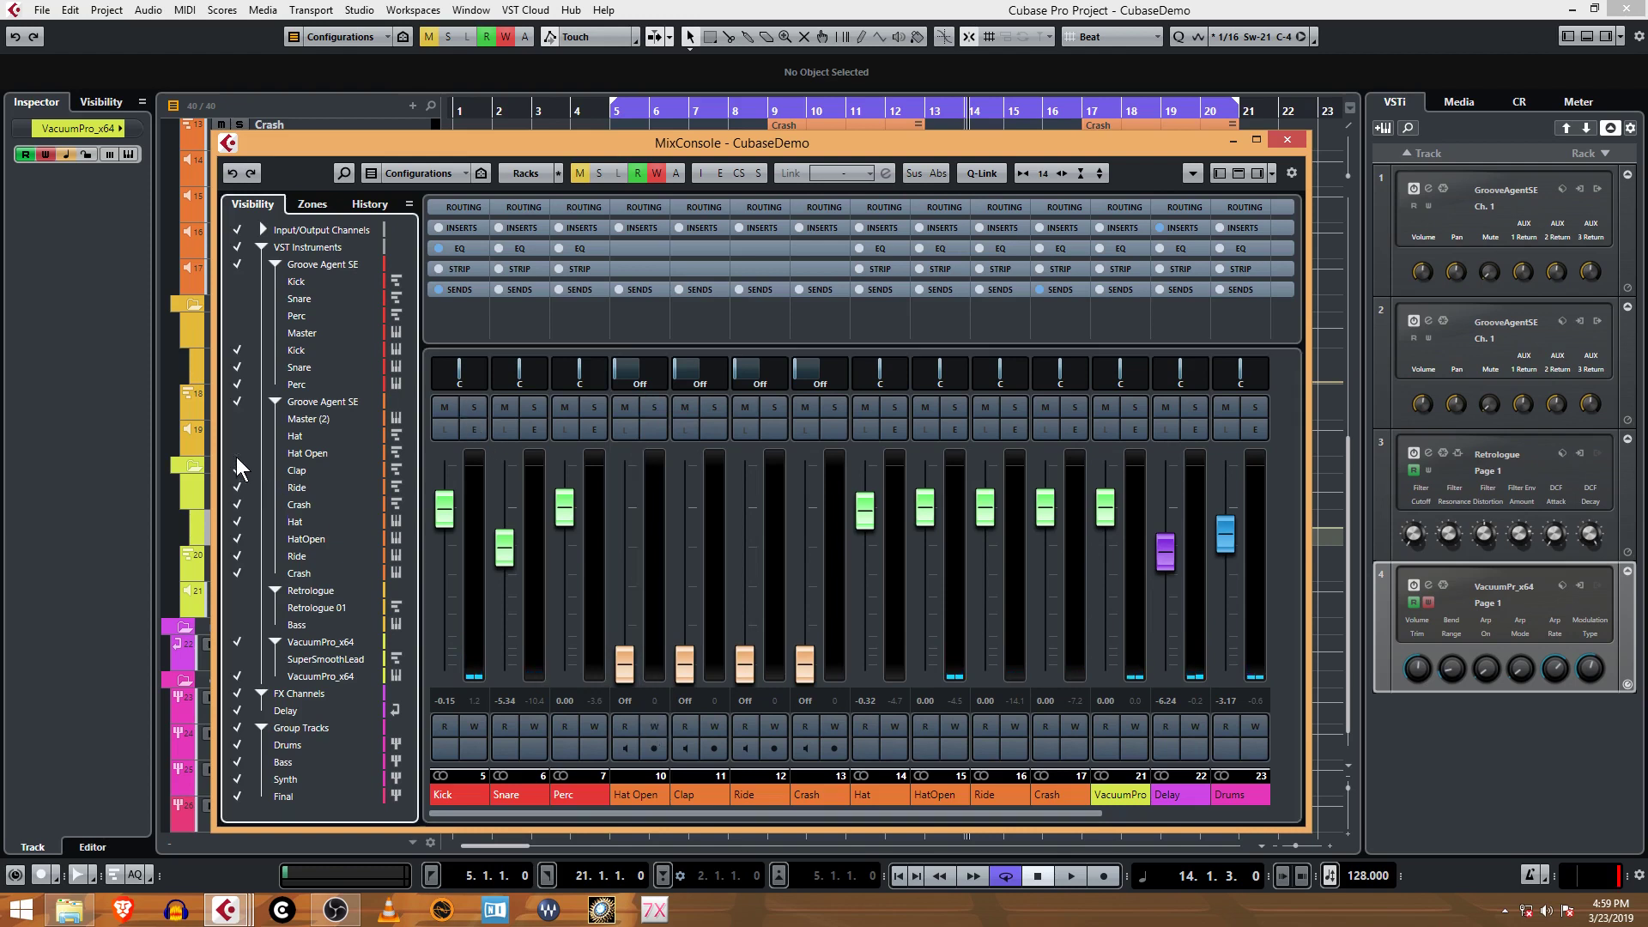
left_click(239, 471)
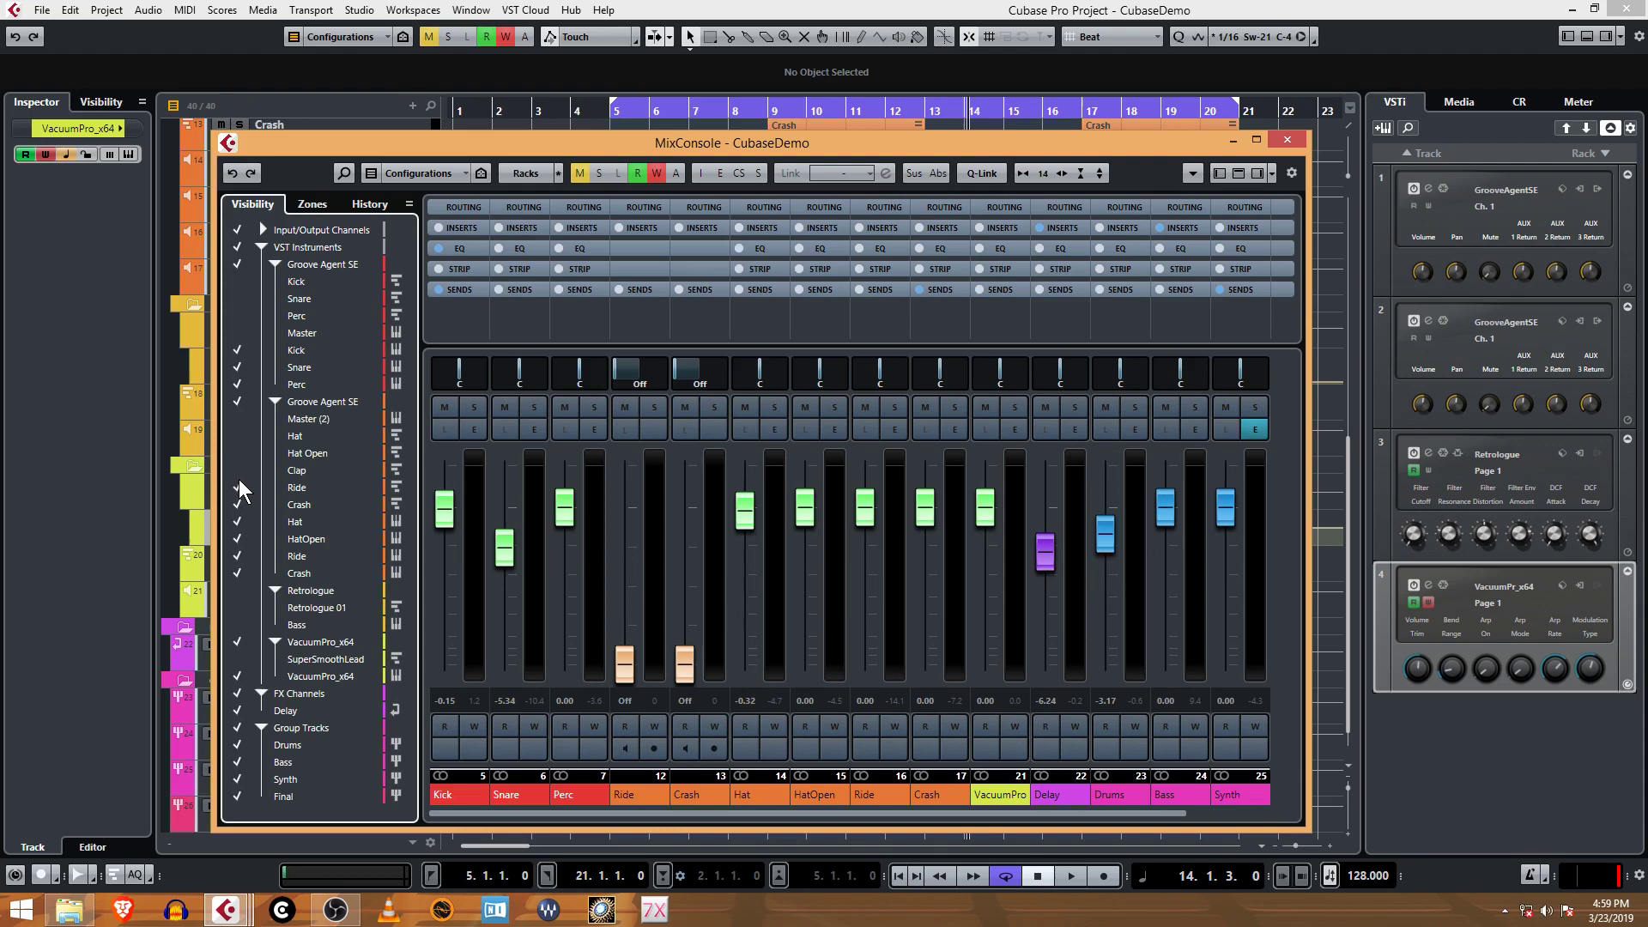
left_click(237, 505)
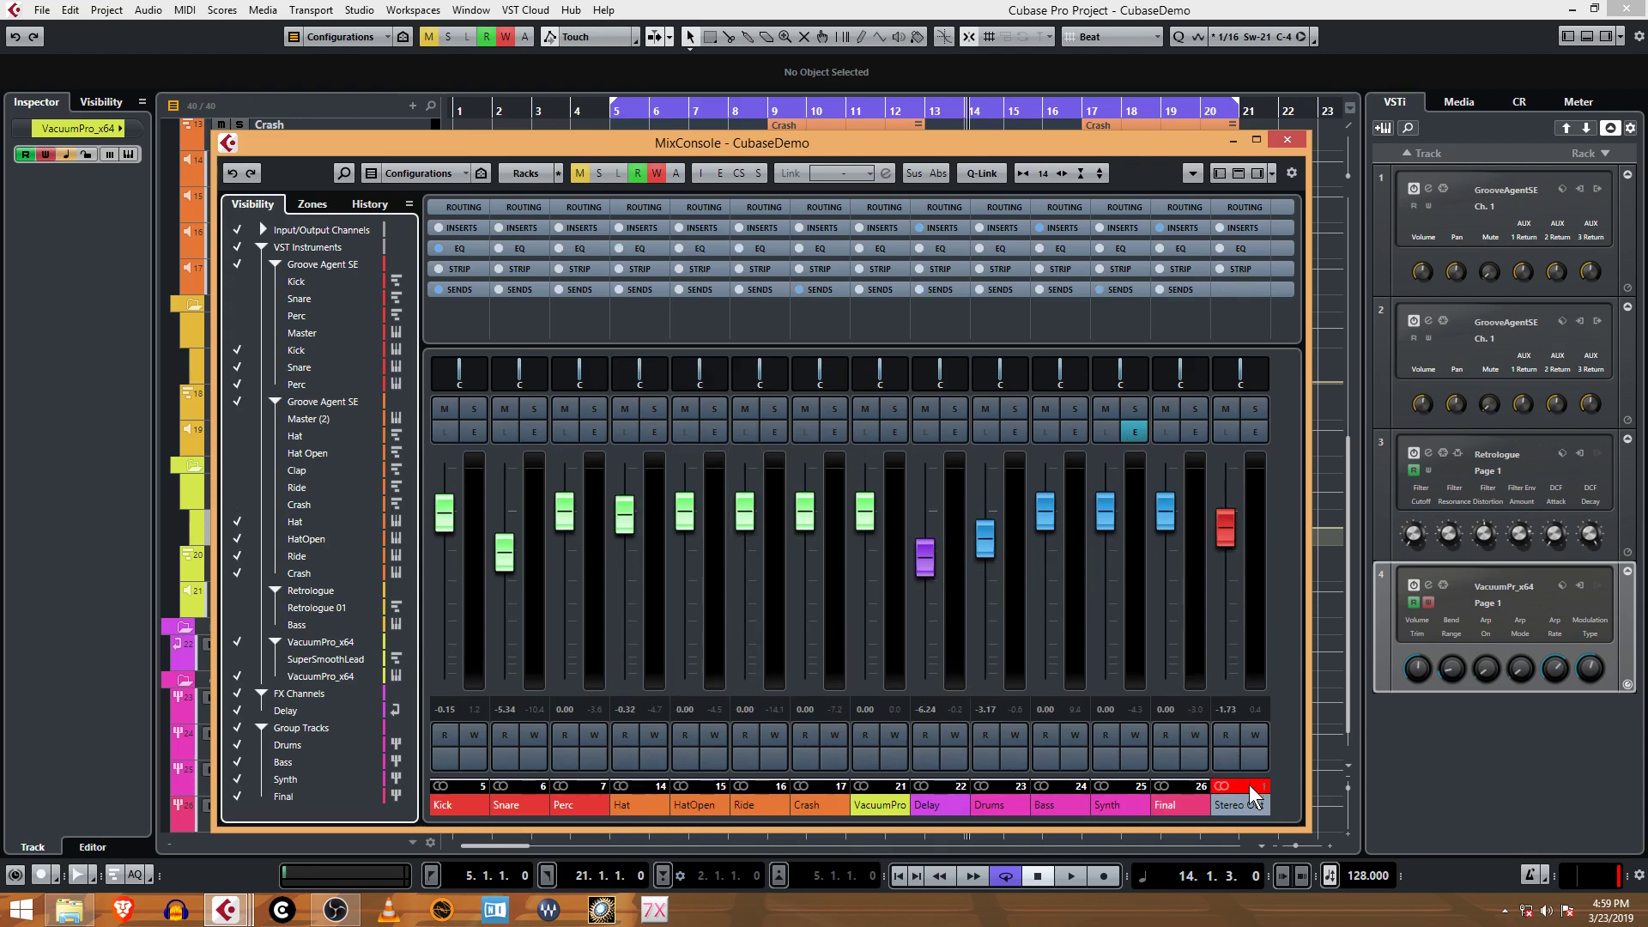
left_click_drag(1308, 727, 1367, 725)
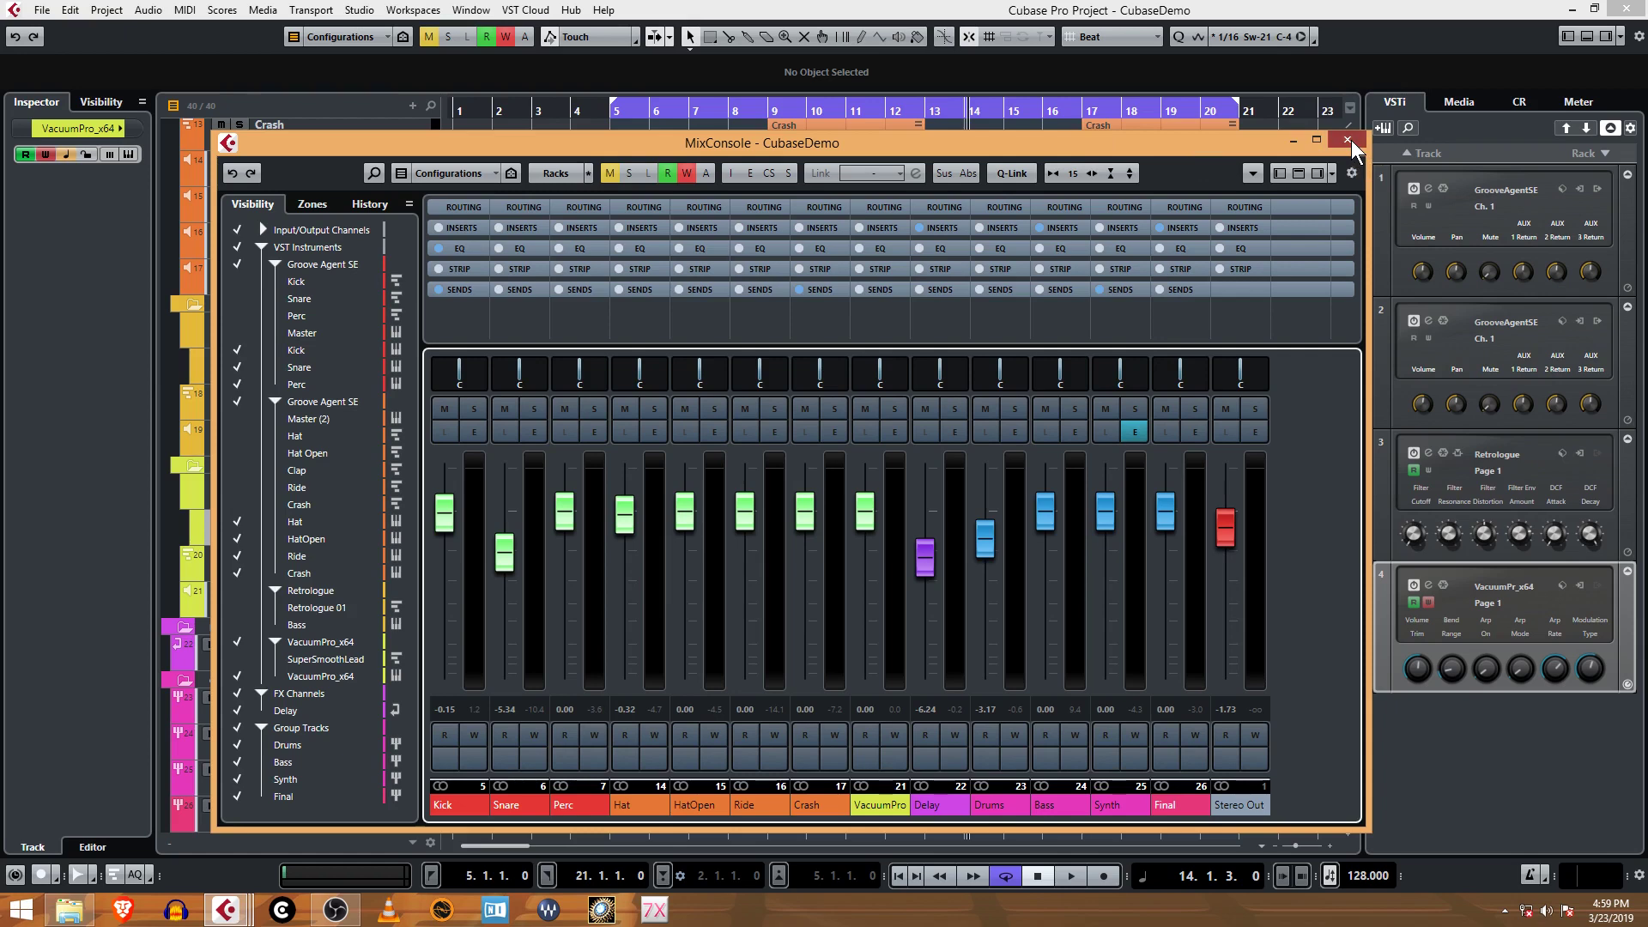
Close the MixConsole, return the playhead to bar 5, and select the first Retrologue 01 part.
left_click(1348, 141)
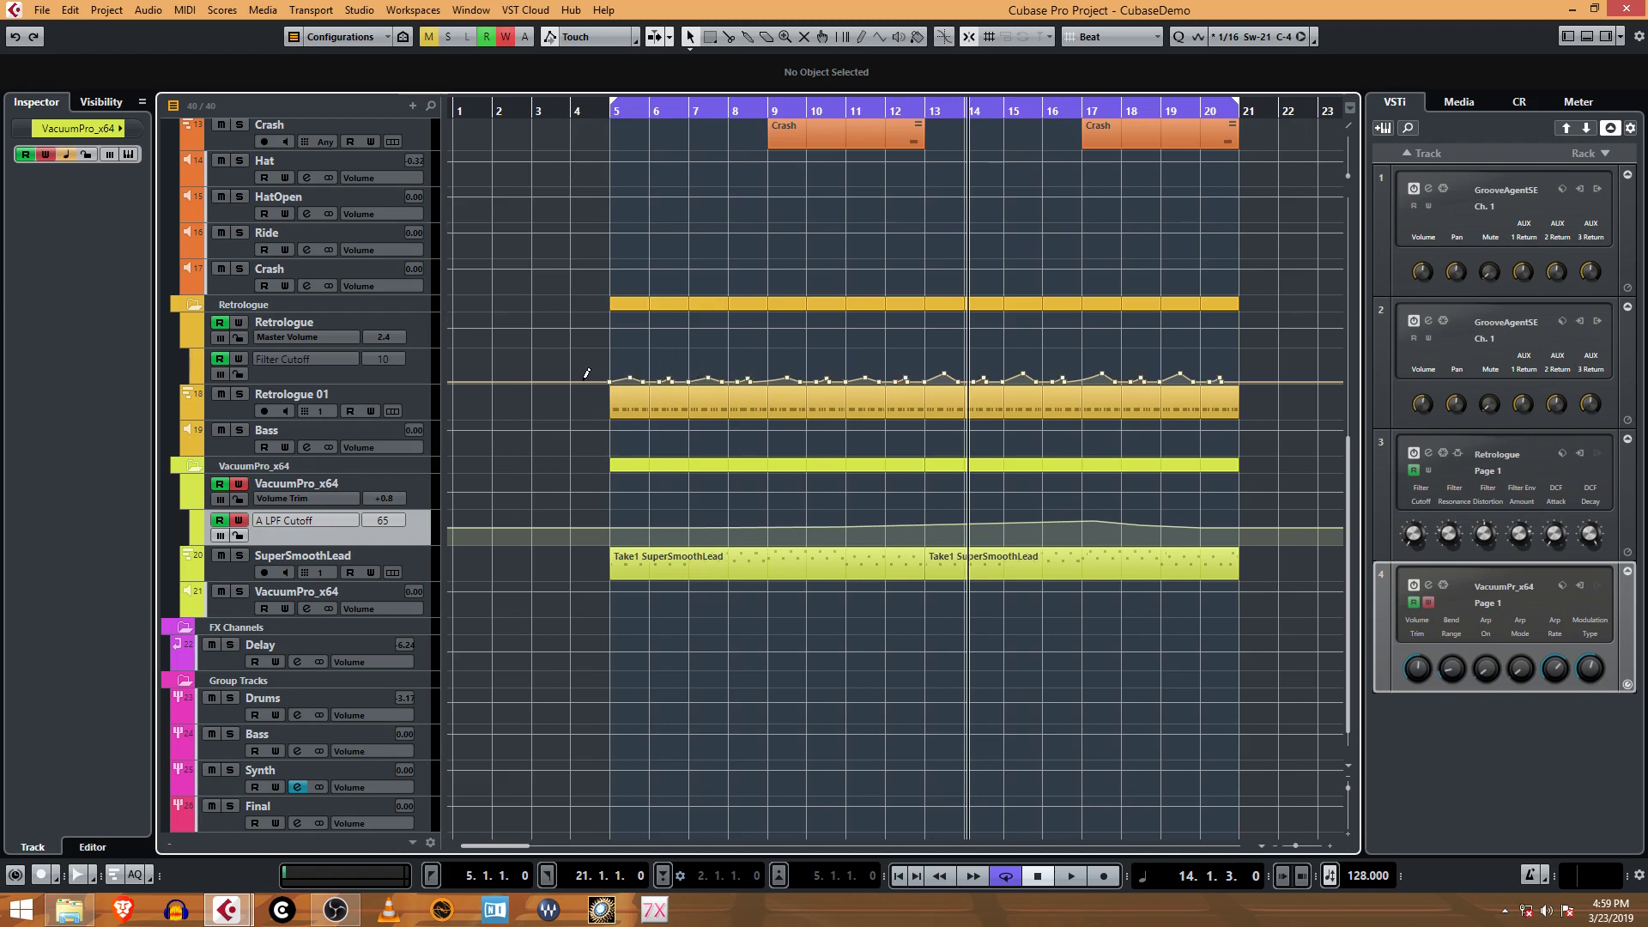
left_click(616, 112)
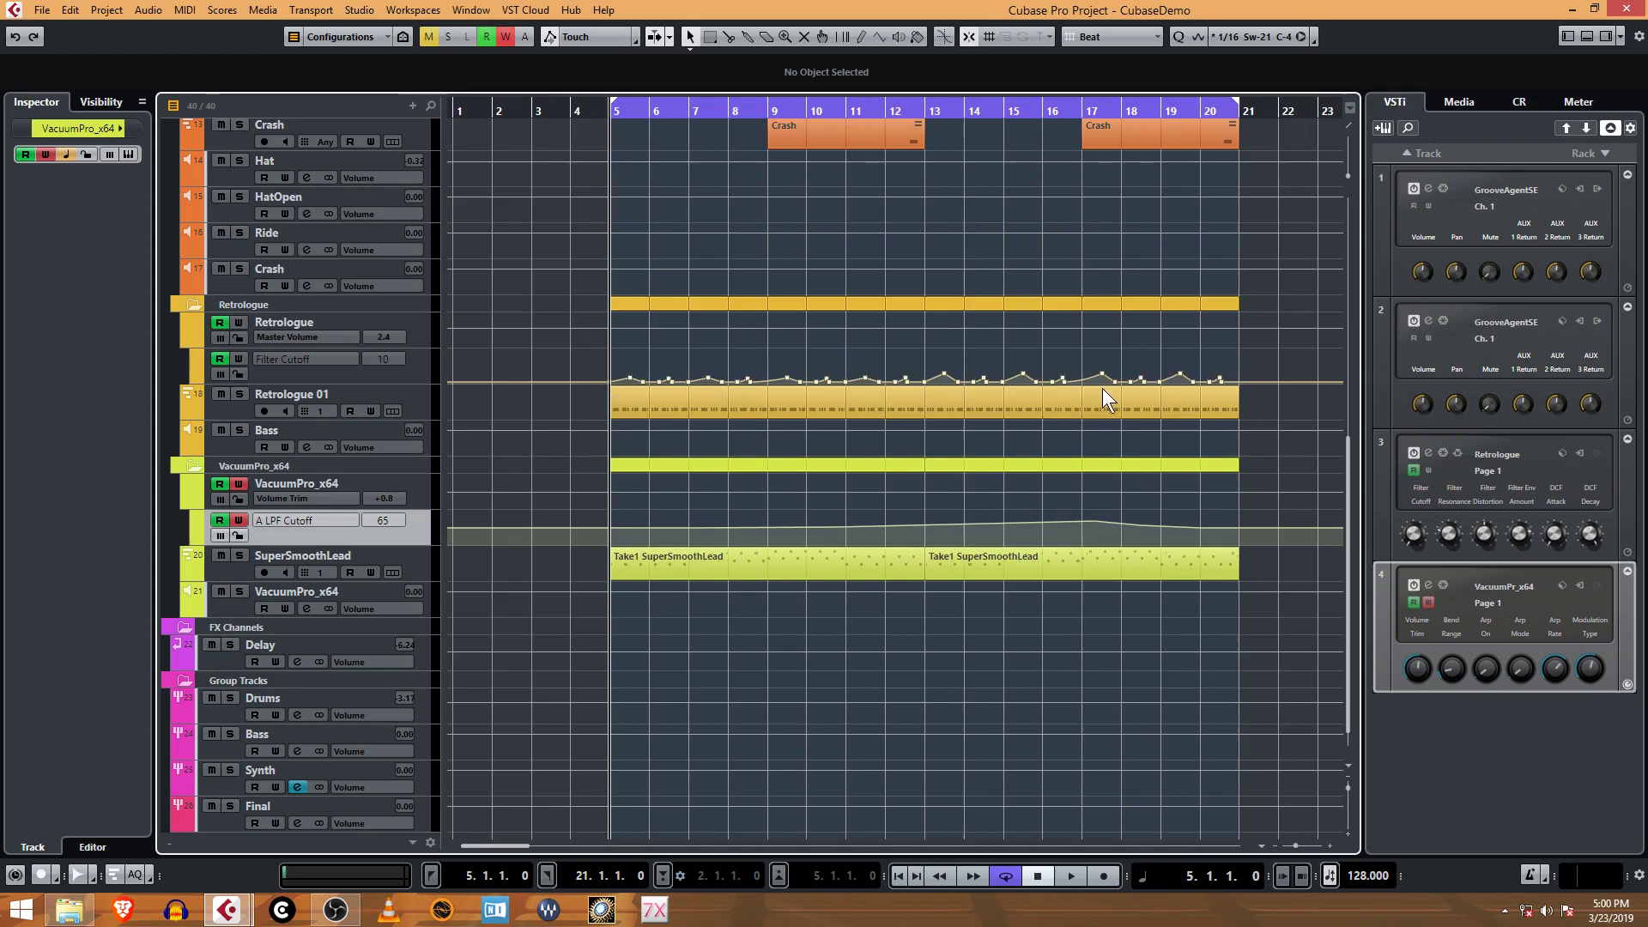
mouse_move(635, 398)
left_mouse_down()
mouse_move(590, 403)
mouse_move(631, 401)
left_mouse_up()
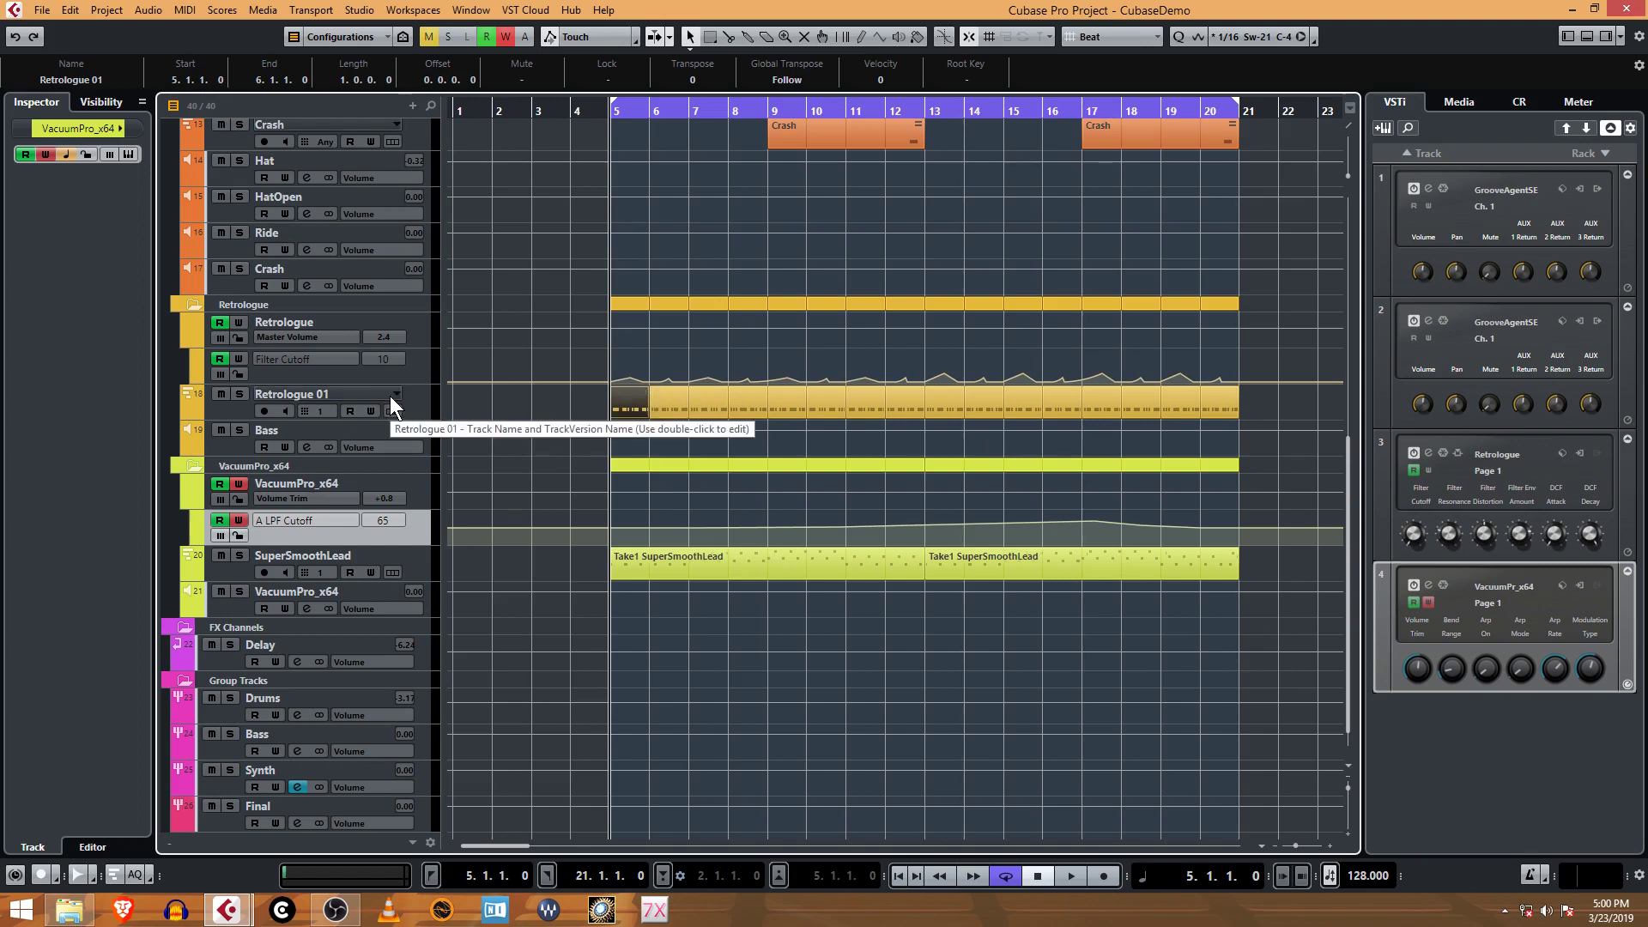
Deselect the Retrologue 01 part and open the Export Audio Mixdown settings.
left_click(608, 413)
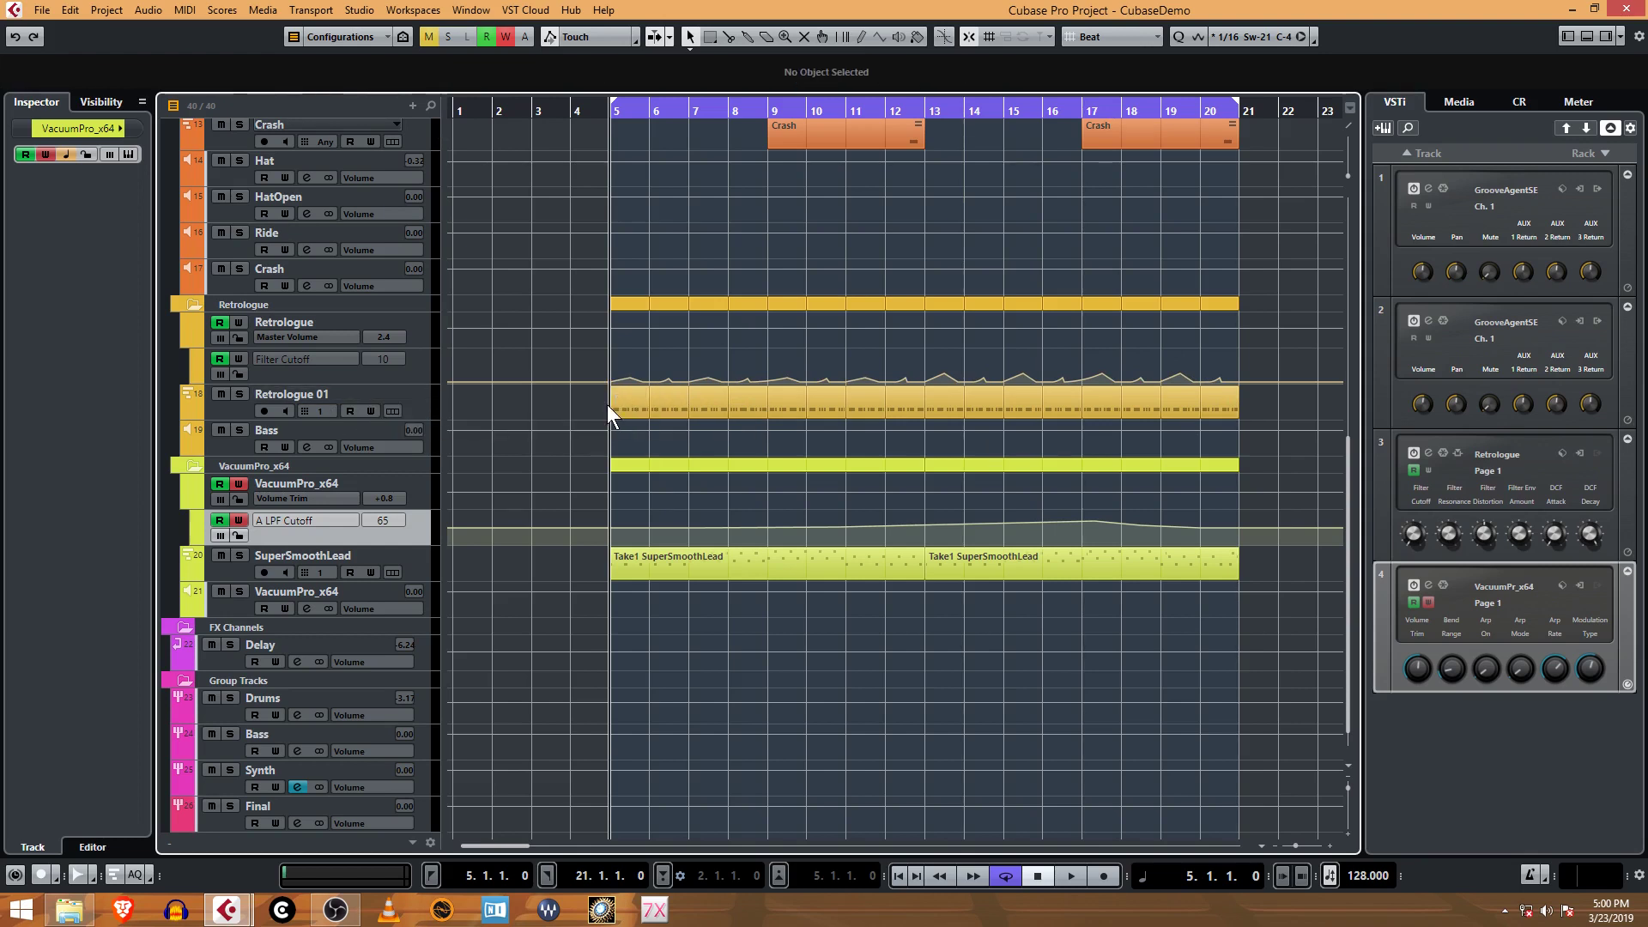
left_click(47, 11)
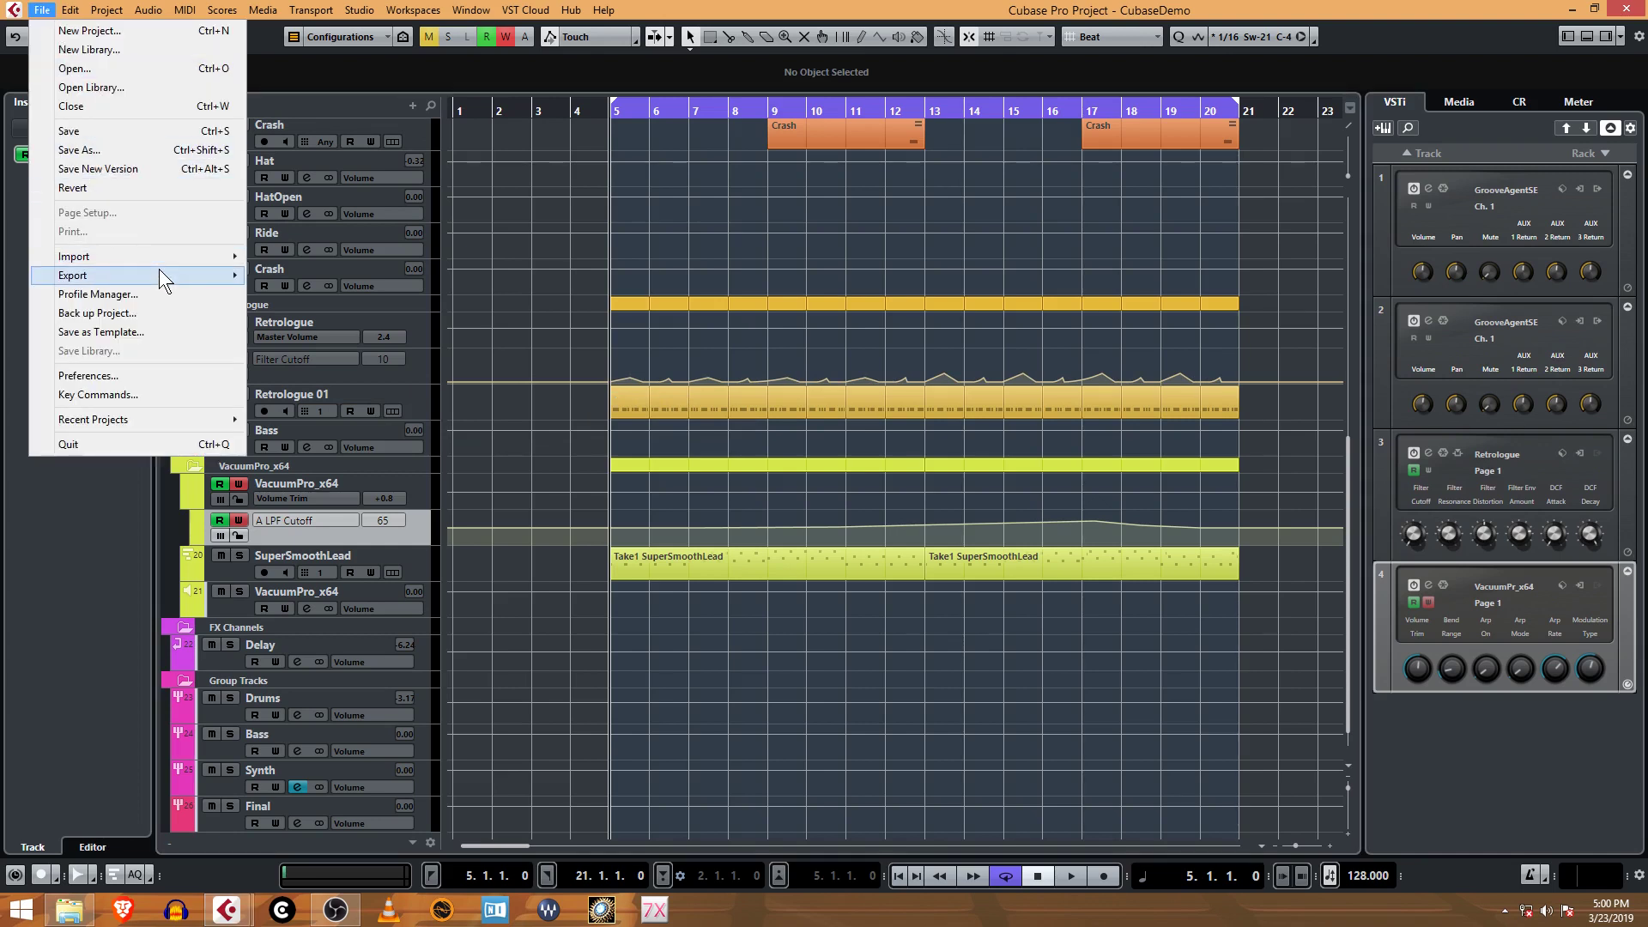
mouse_move(158, 273)
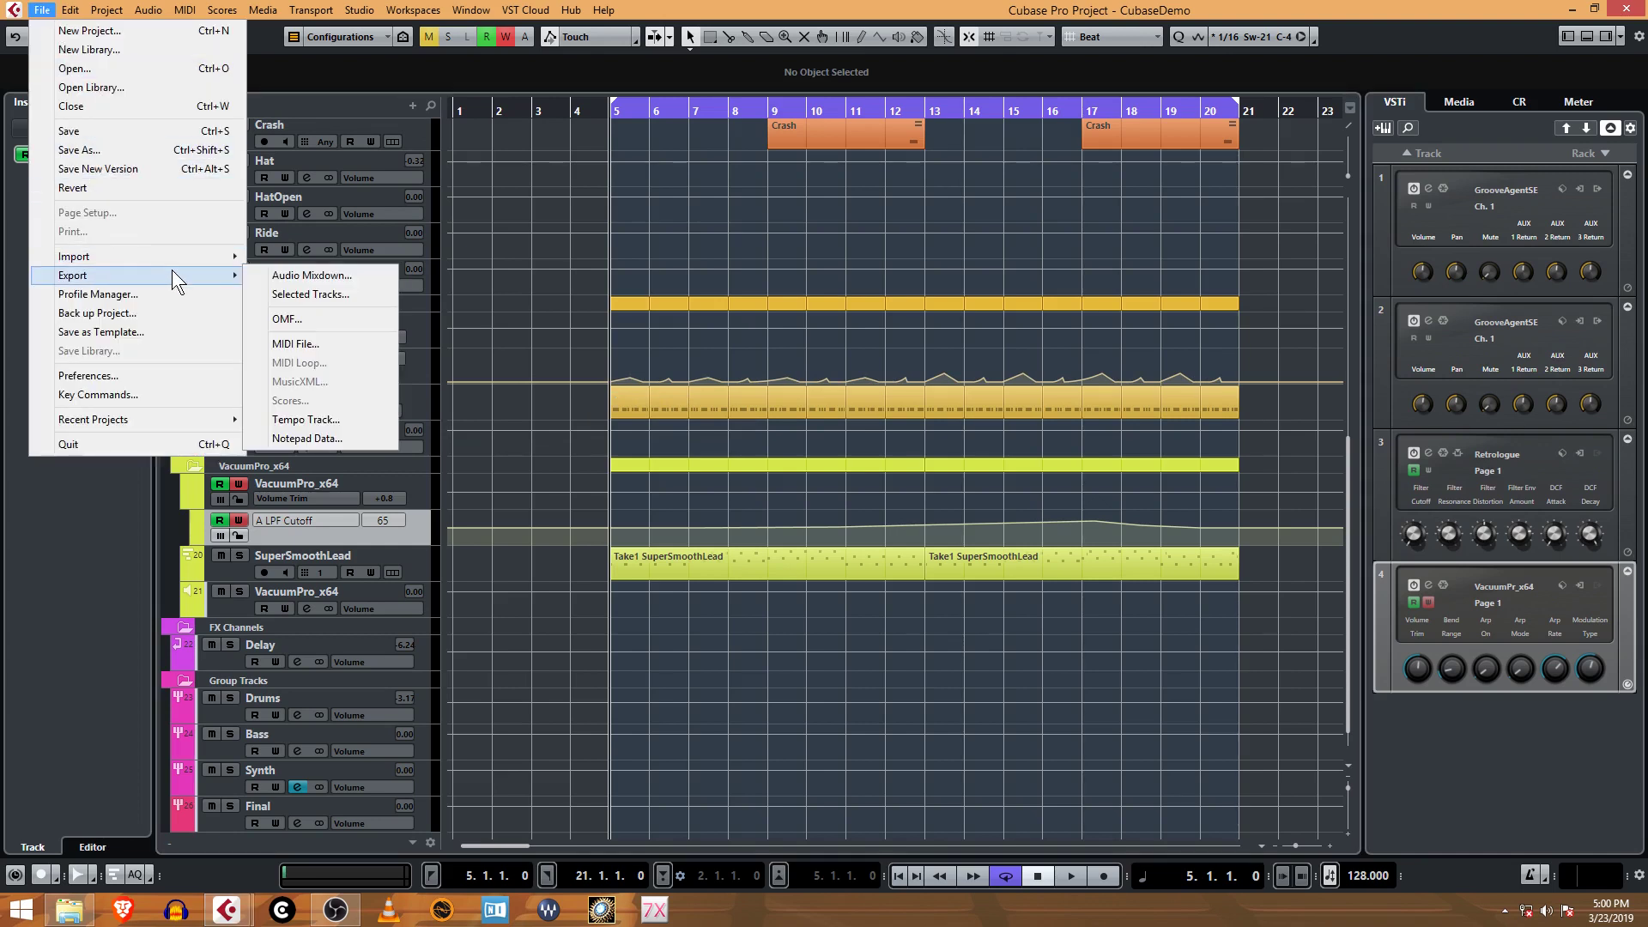
left_click(336, 275)
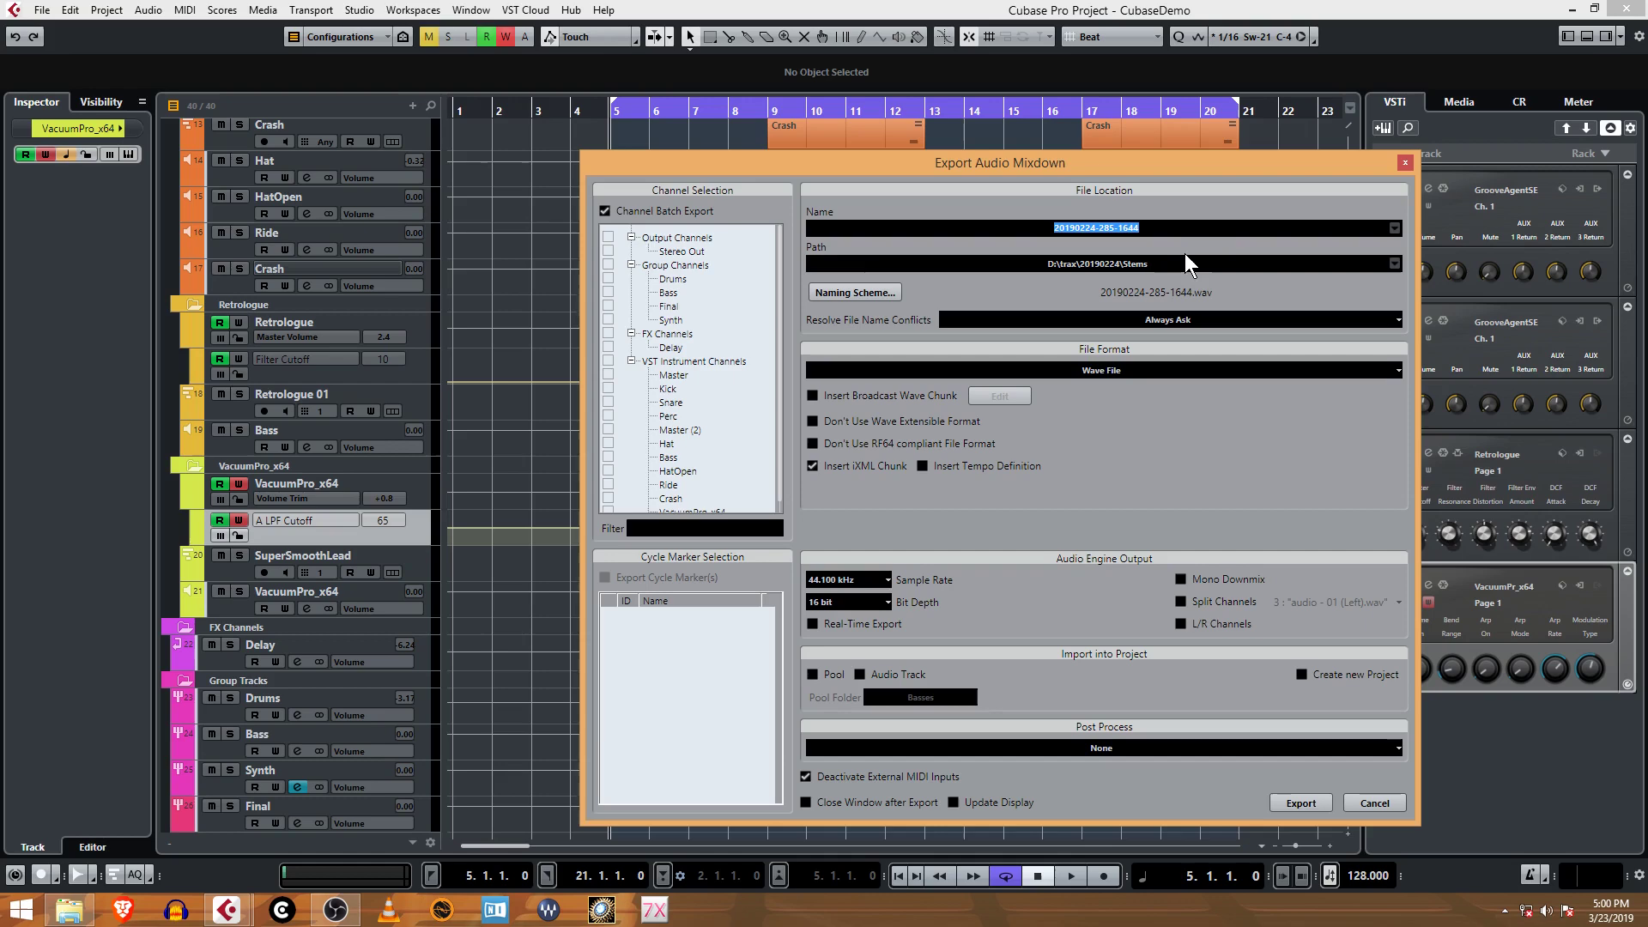
Create a new Stems folder inside the CubaseDemo project folder.
left_click(1136, 264)
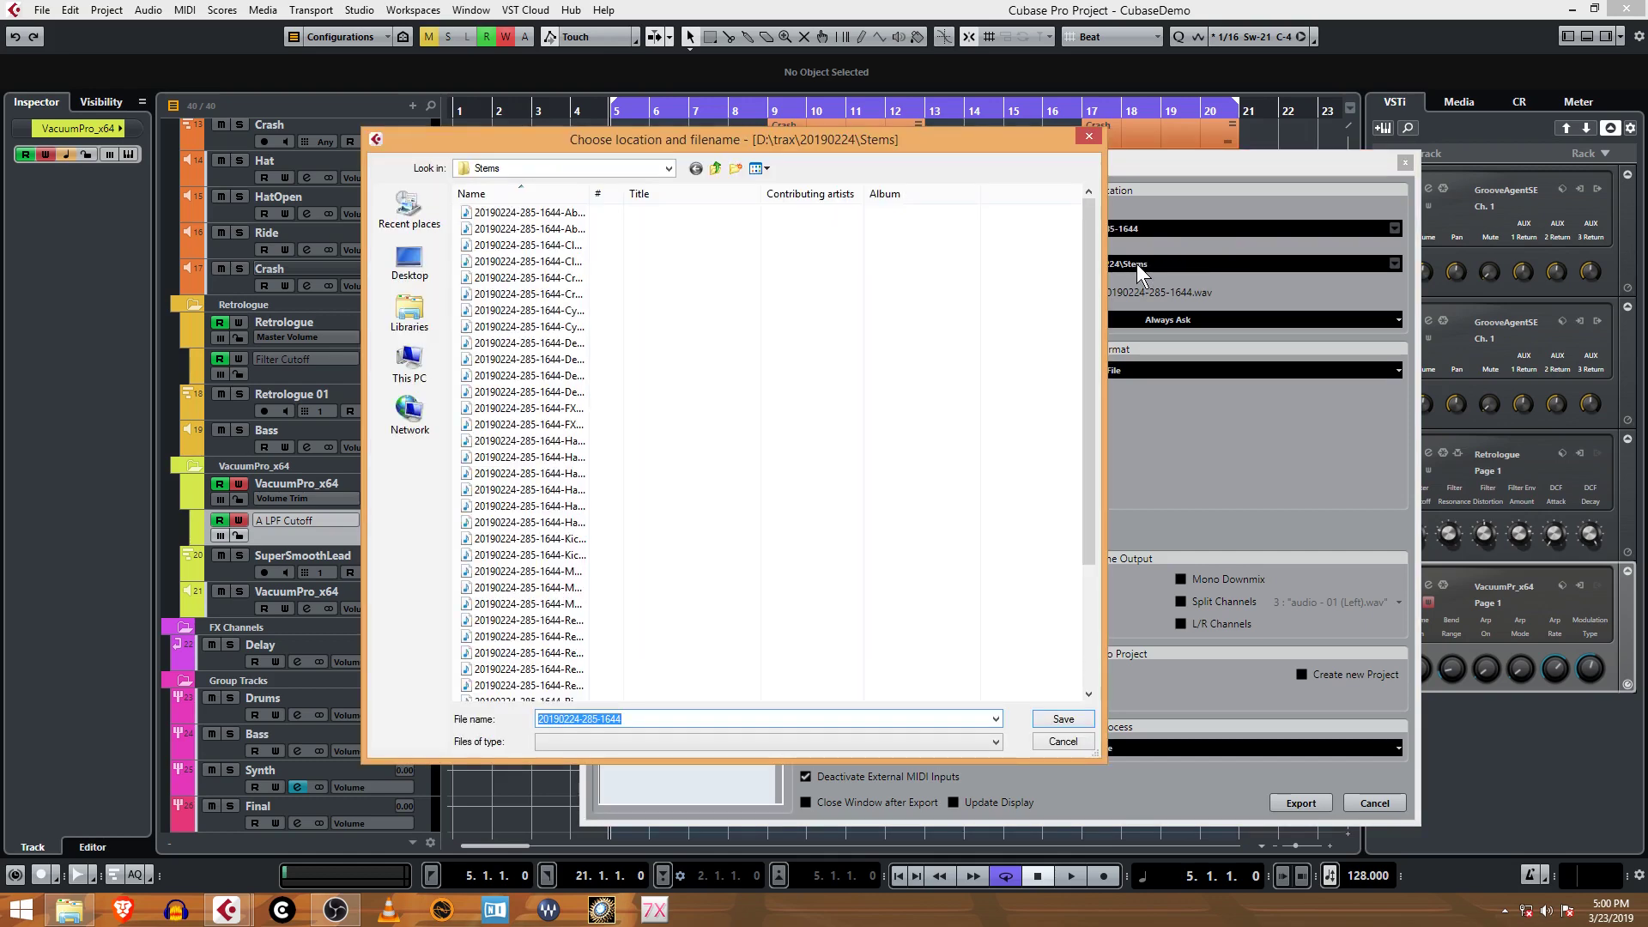
left_click(715, 169)
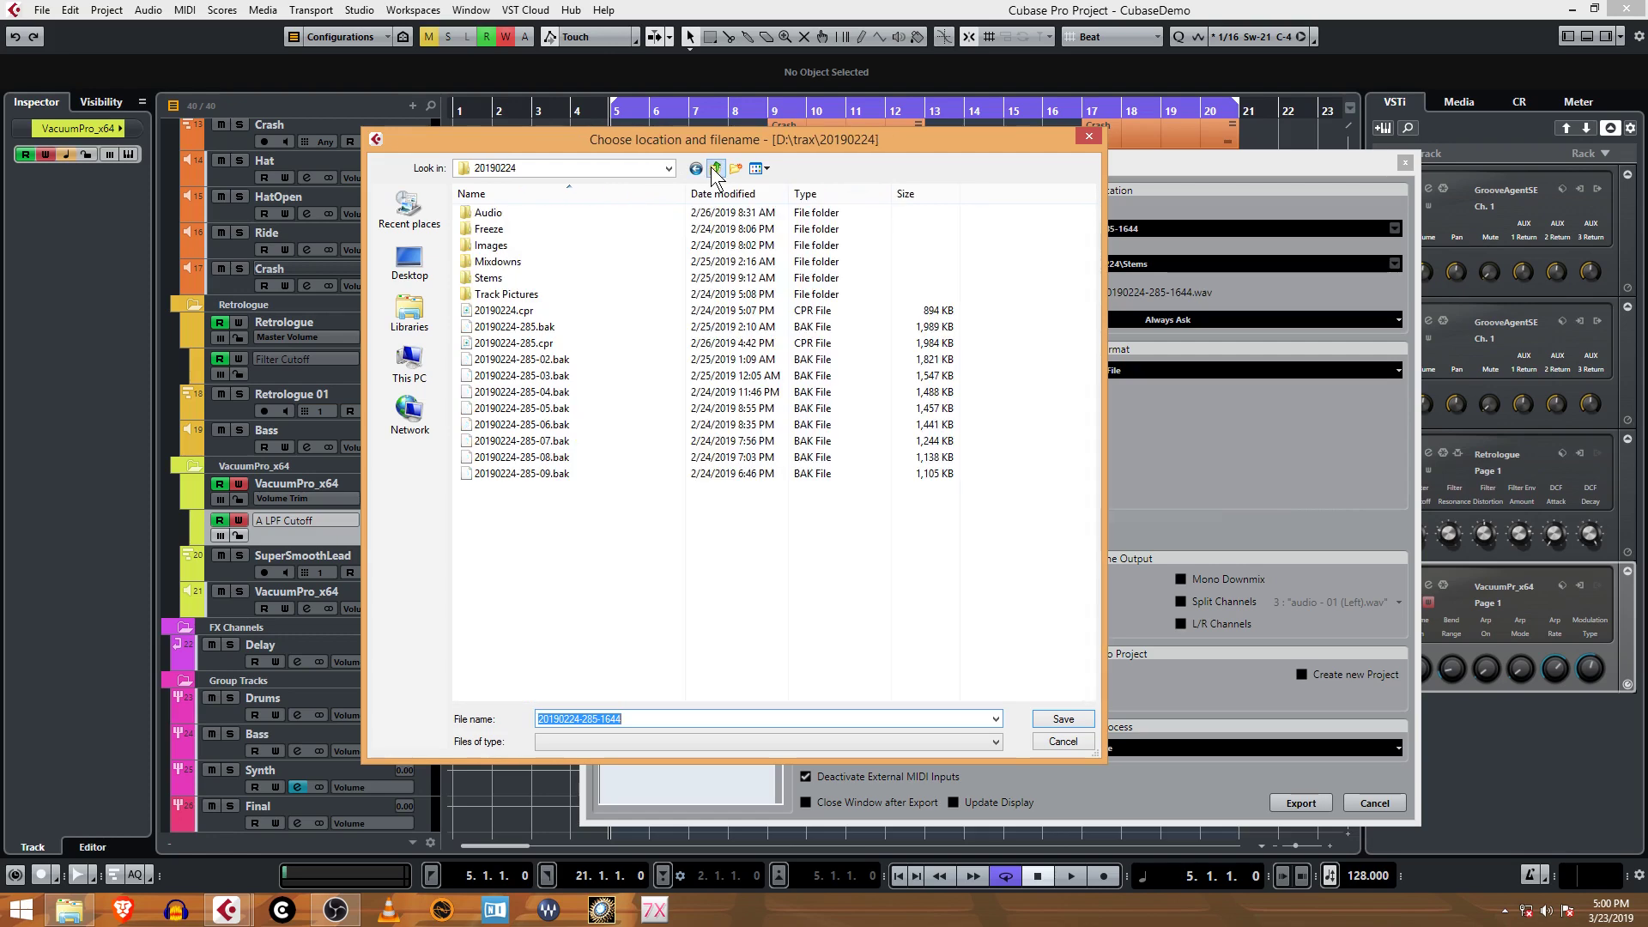
left_click(715, 169)
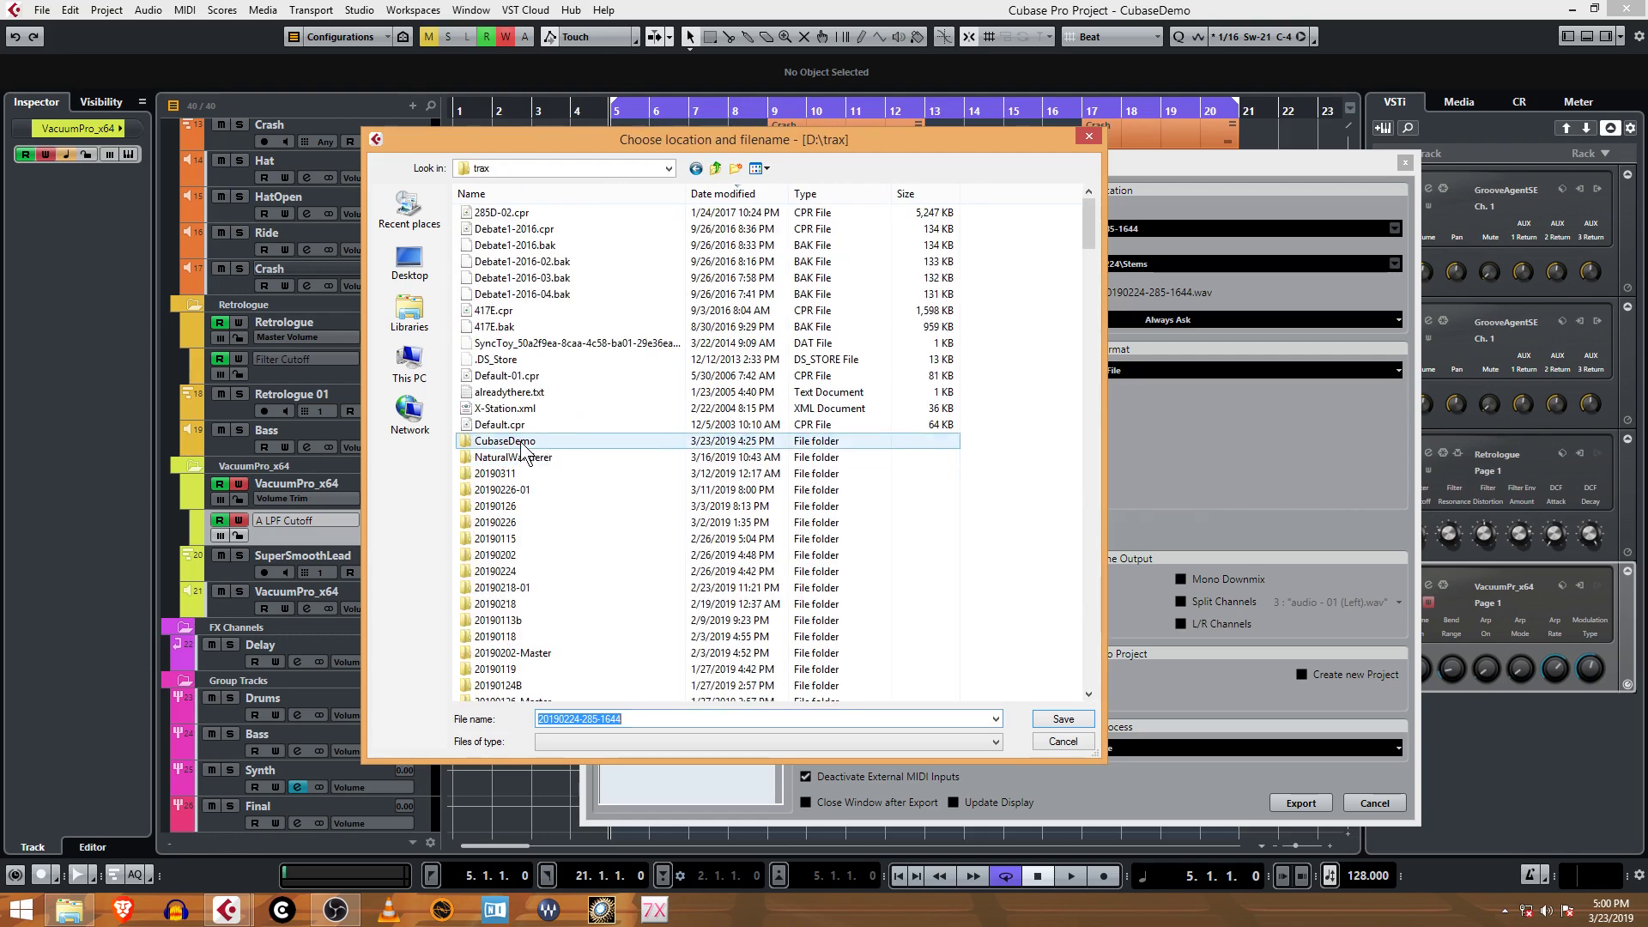
double_click(521, 442)
left_click(736, 168)
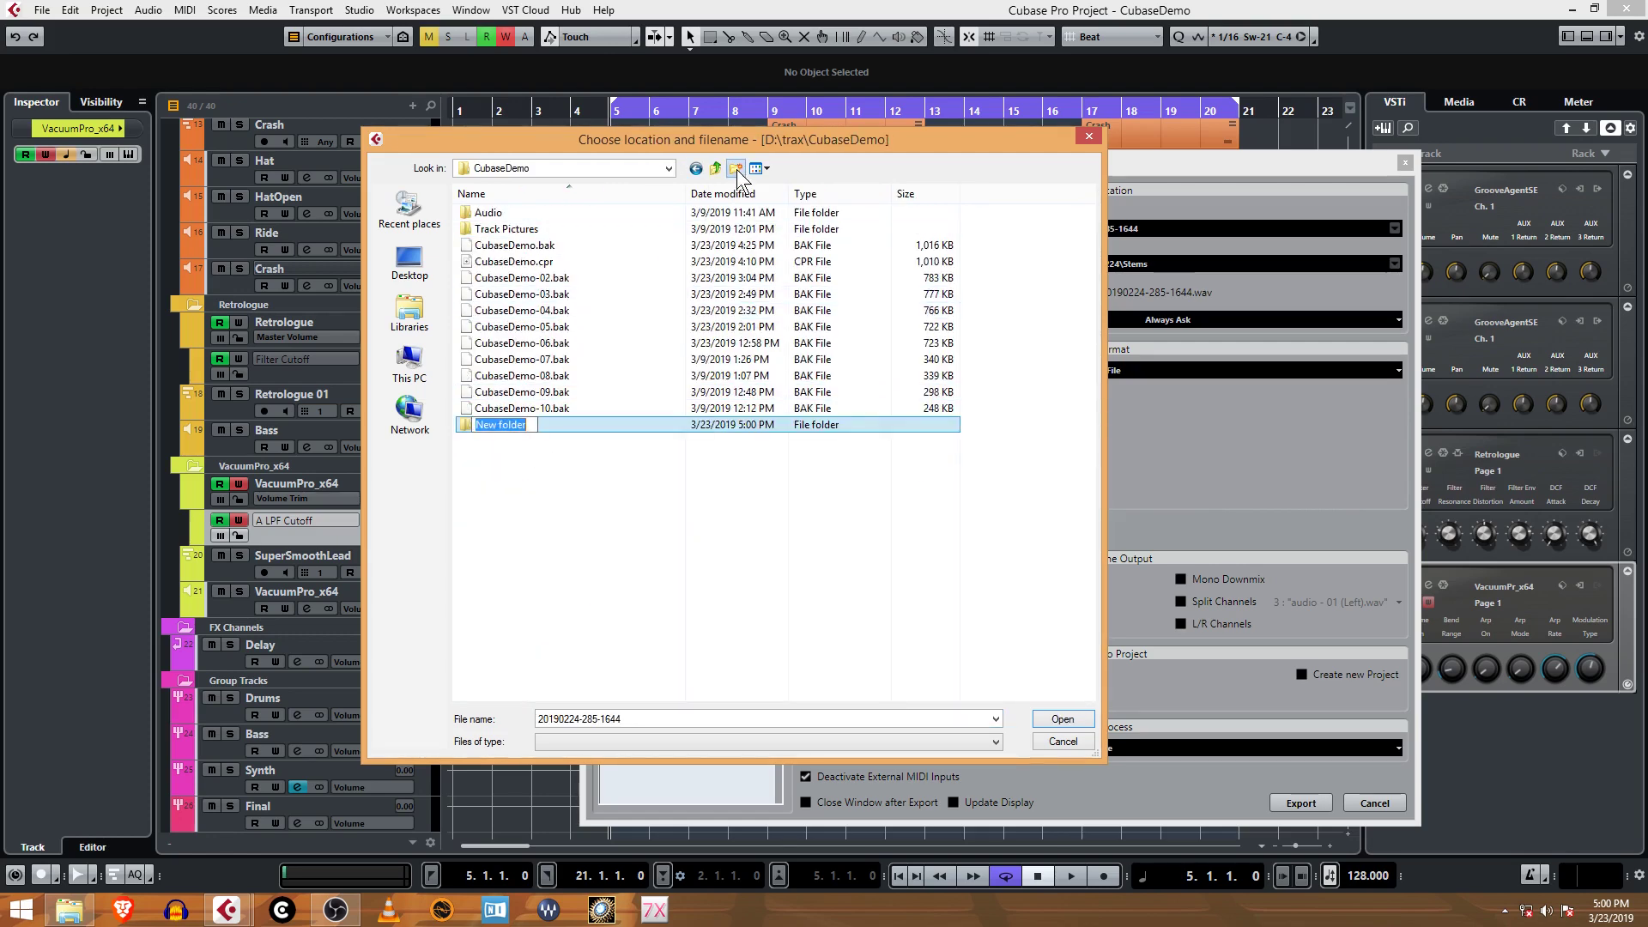
type("Stems")
key("Return")
Name the export track.wav and save it into the Stems folder.
double_click(490, 425)
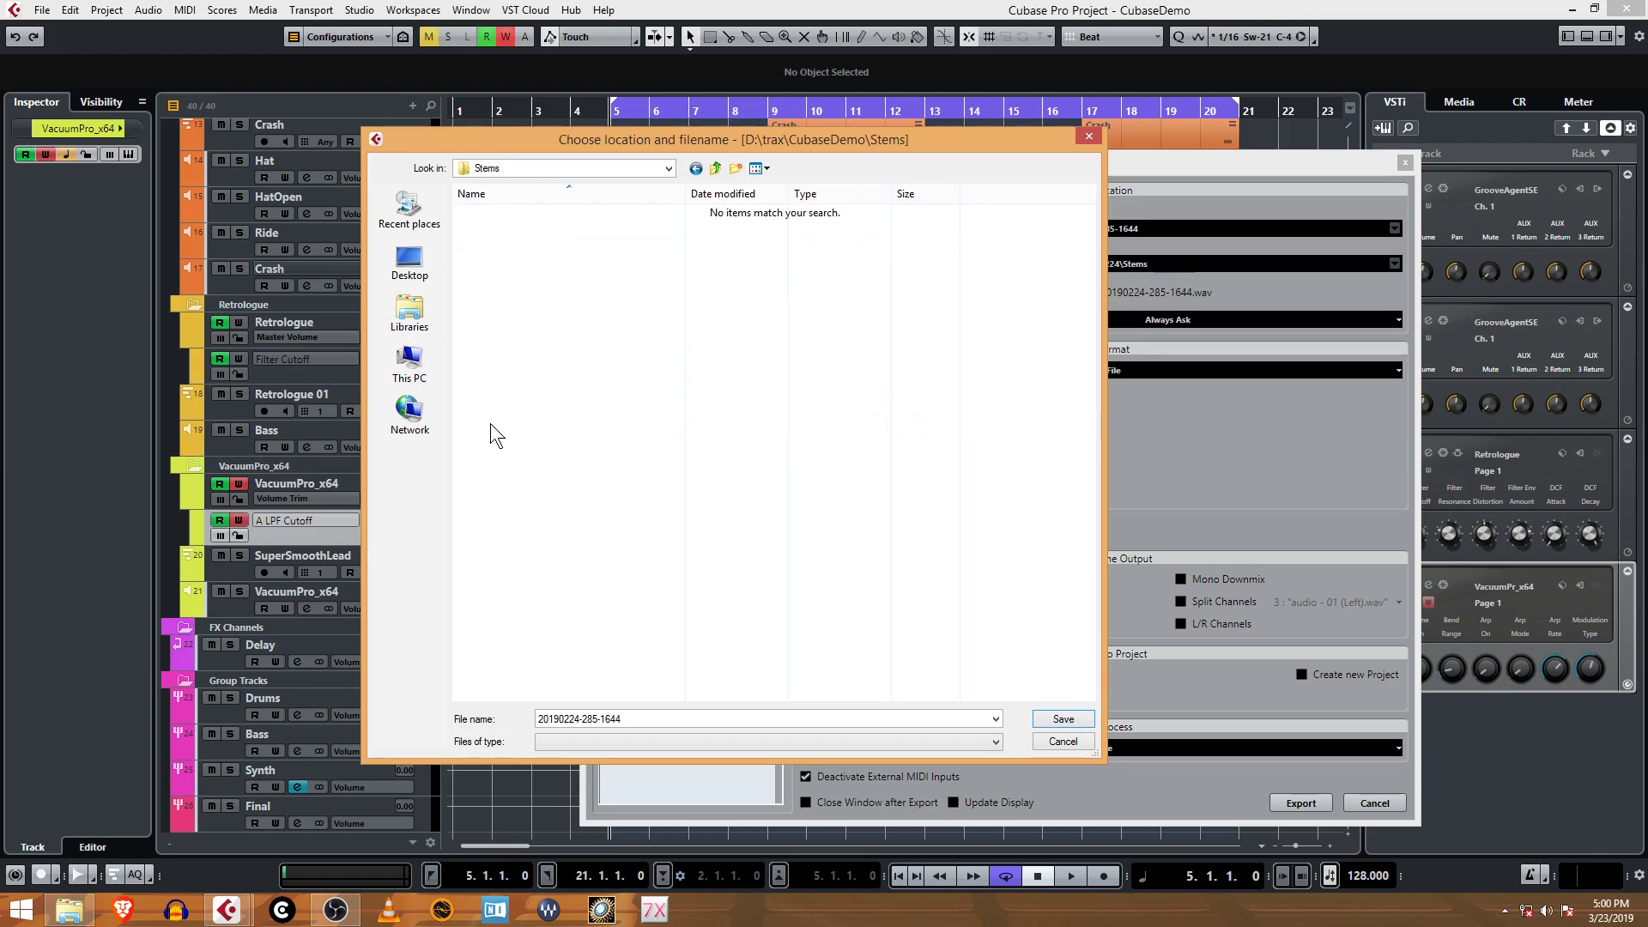
double_click(690, 714)
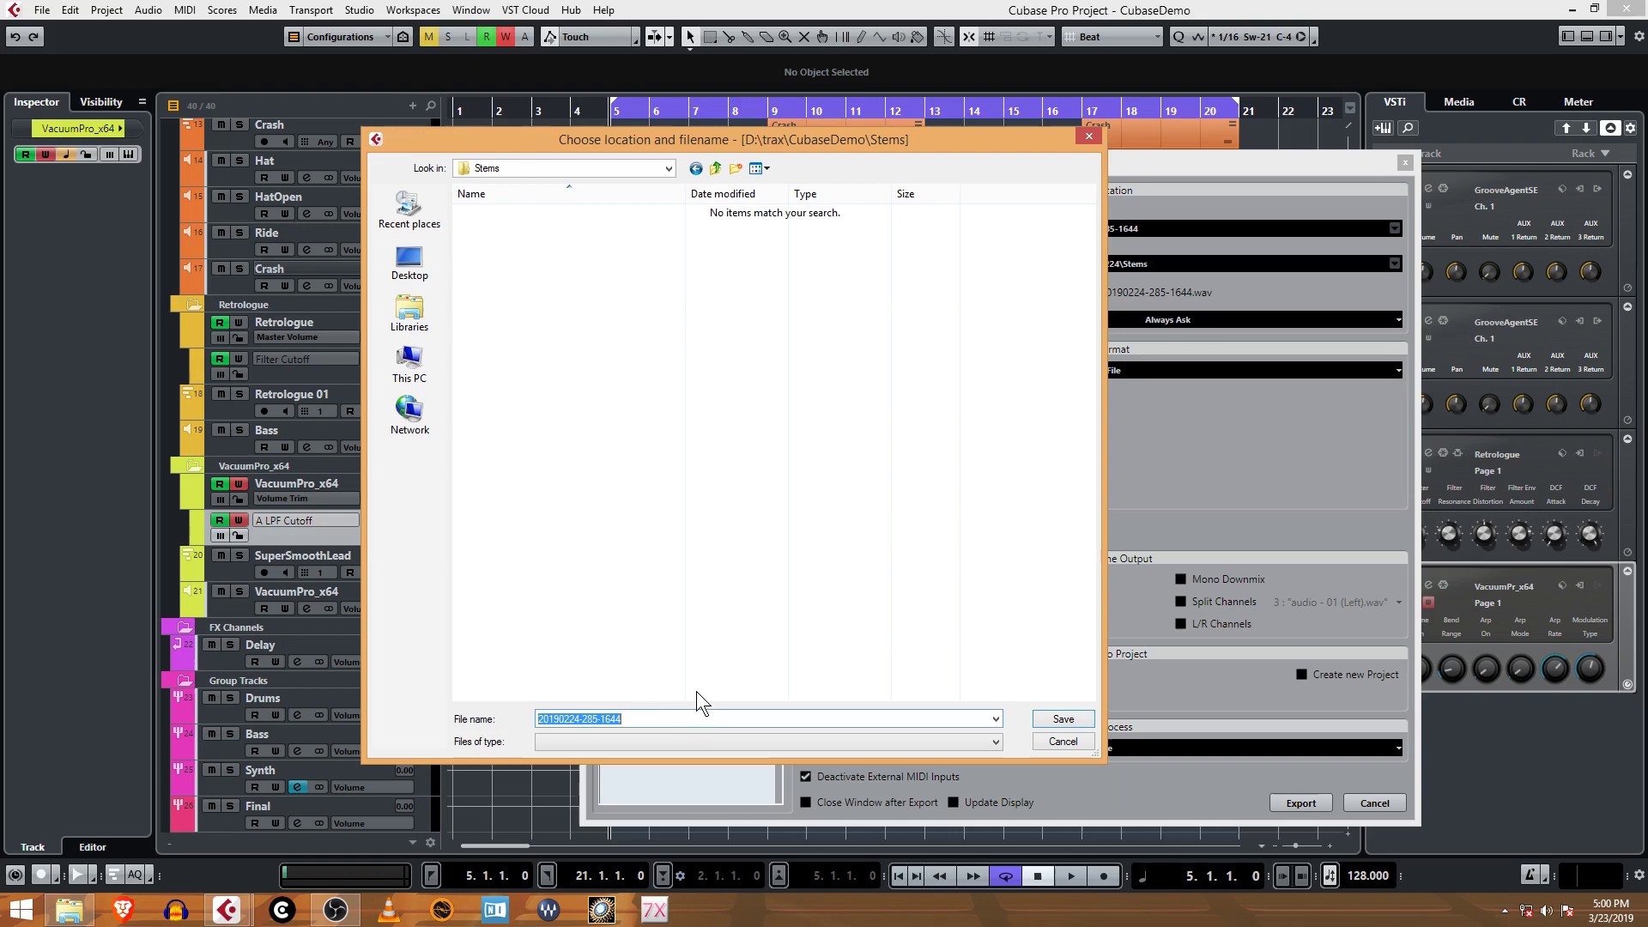
type("track.wav")
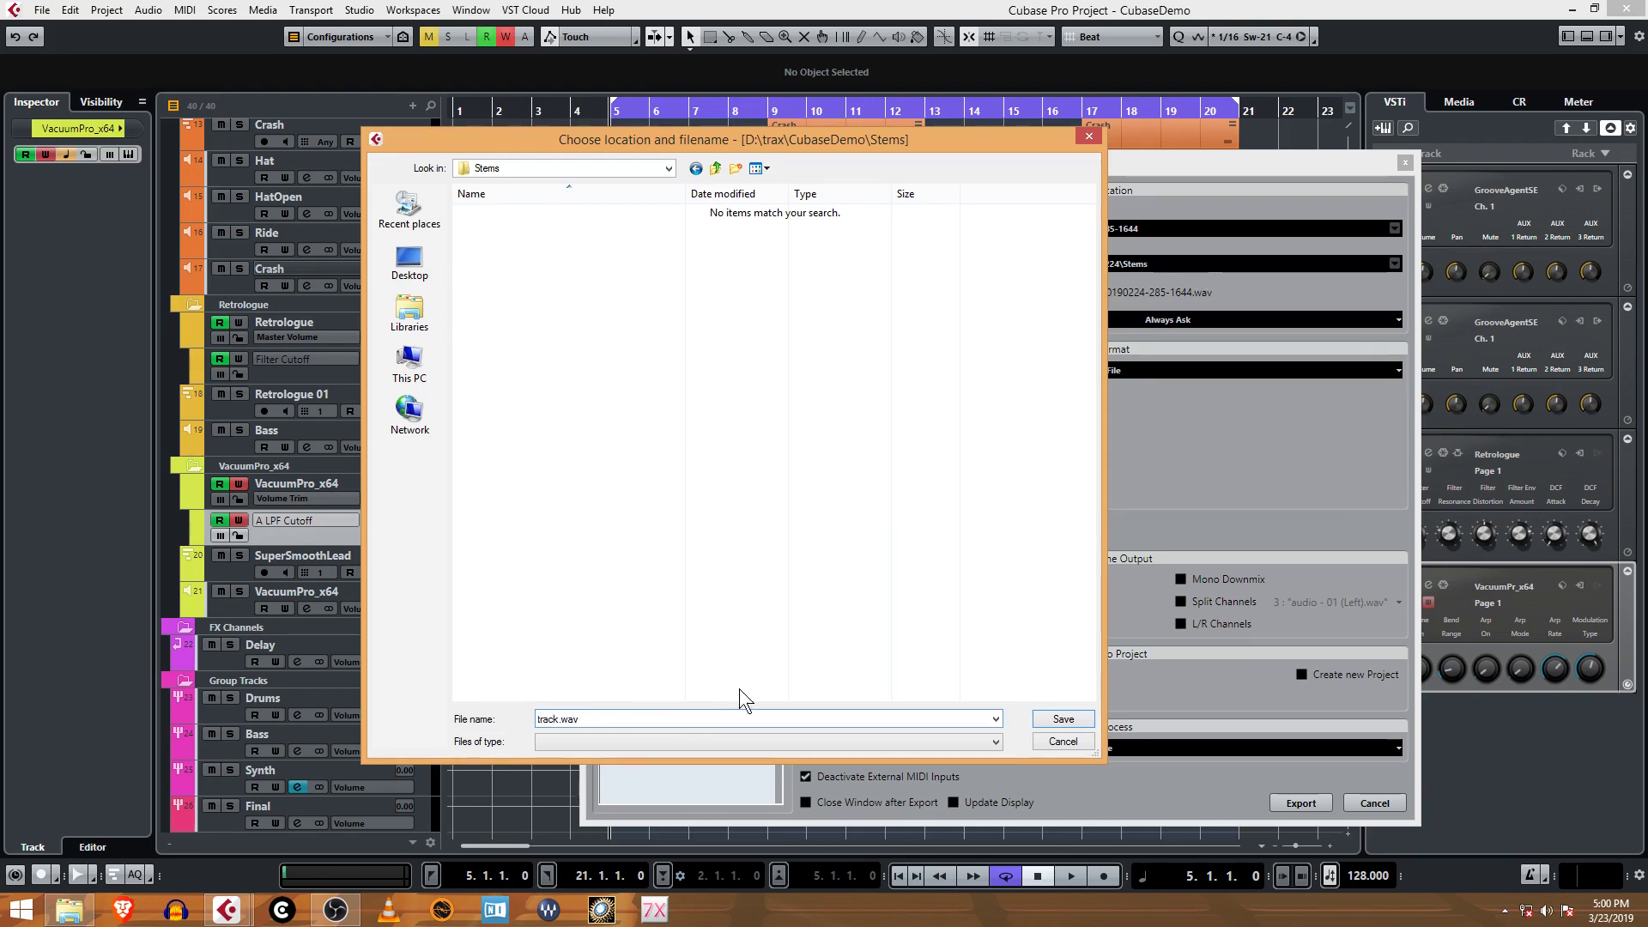
left_click(1065, 719)
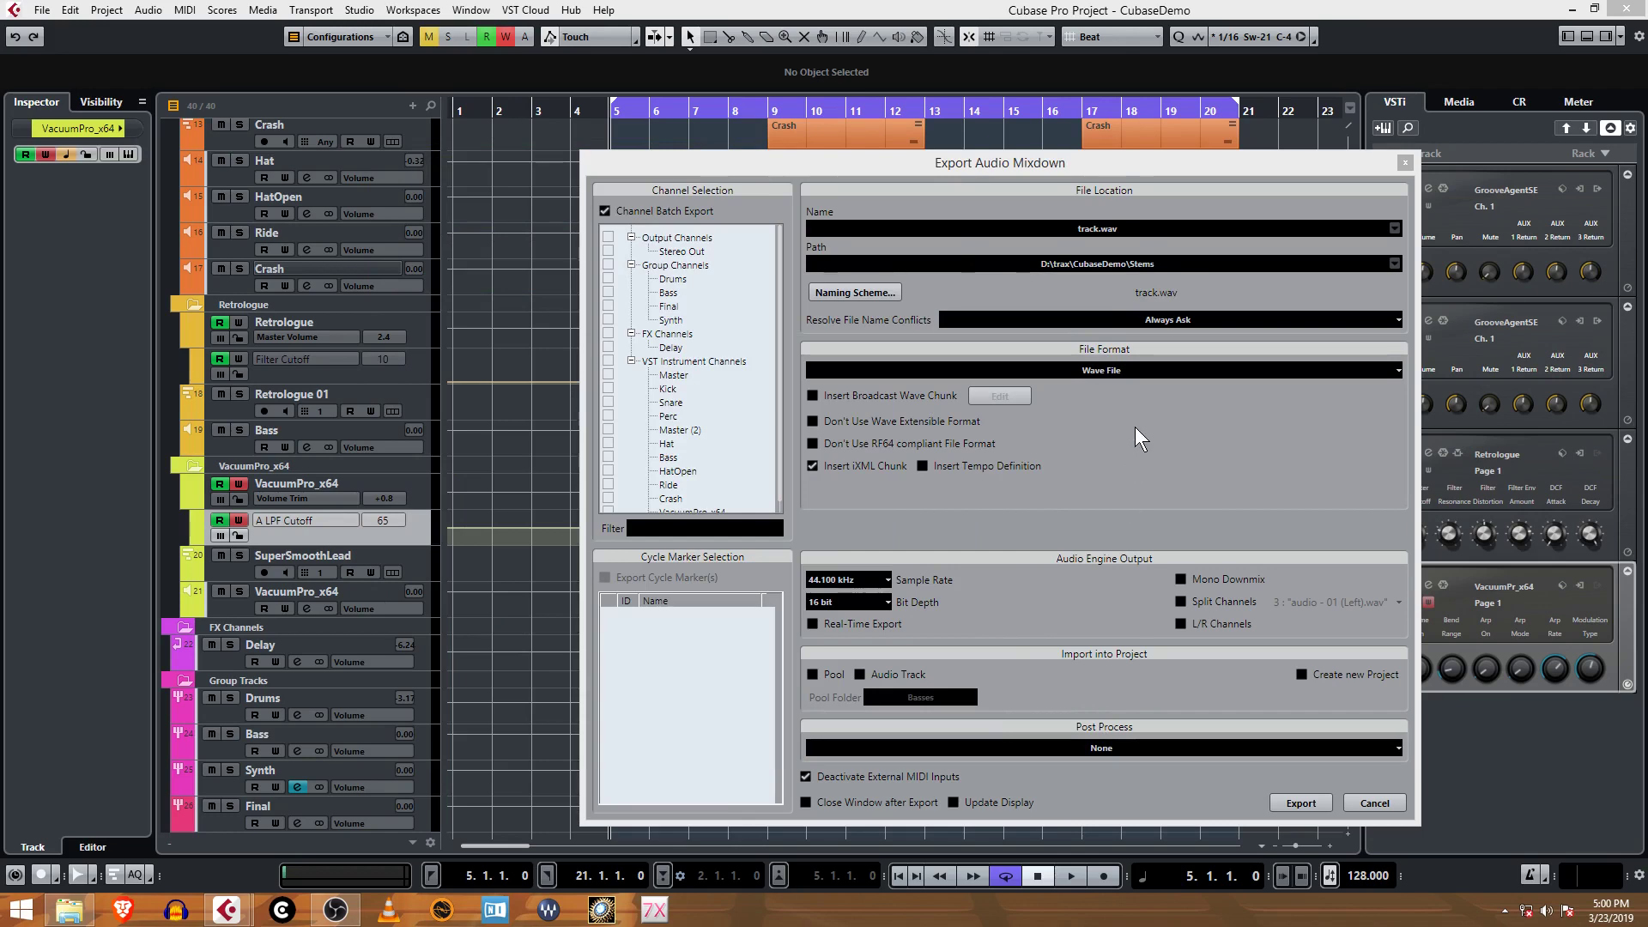
Tick the Bass group channel for batch export and bring up the Naming Scheme settings.
left_click_drag(915, 164, 1366, 140)
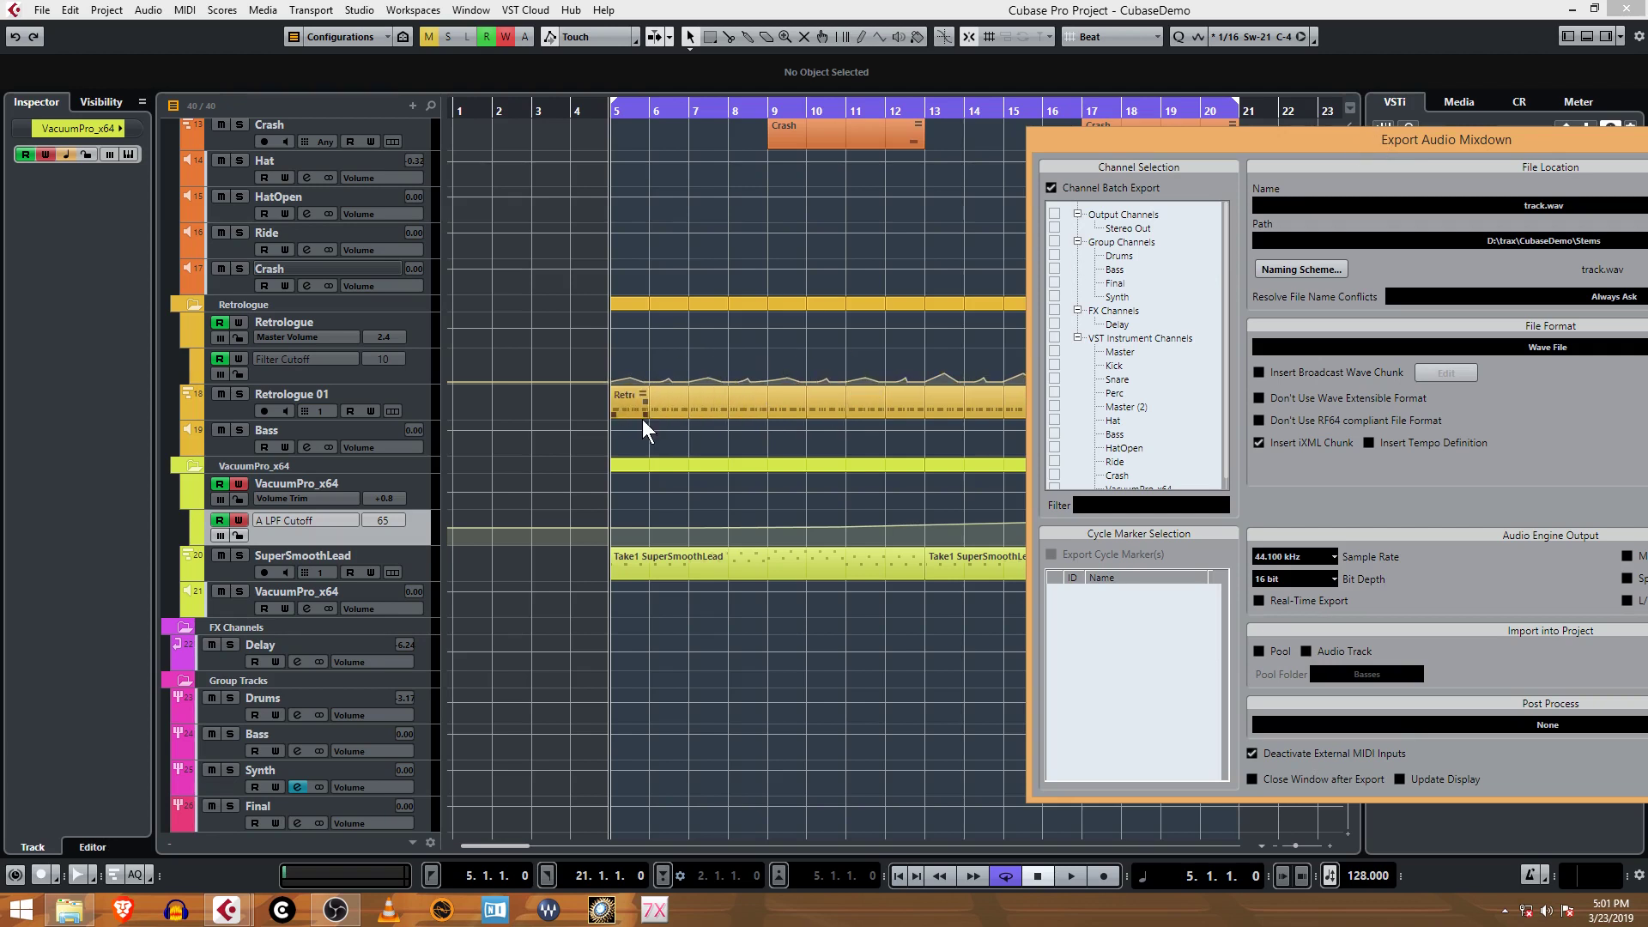
left_click_drag(1399, 127, 1048, 143)
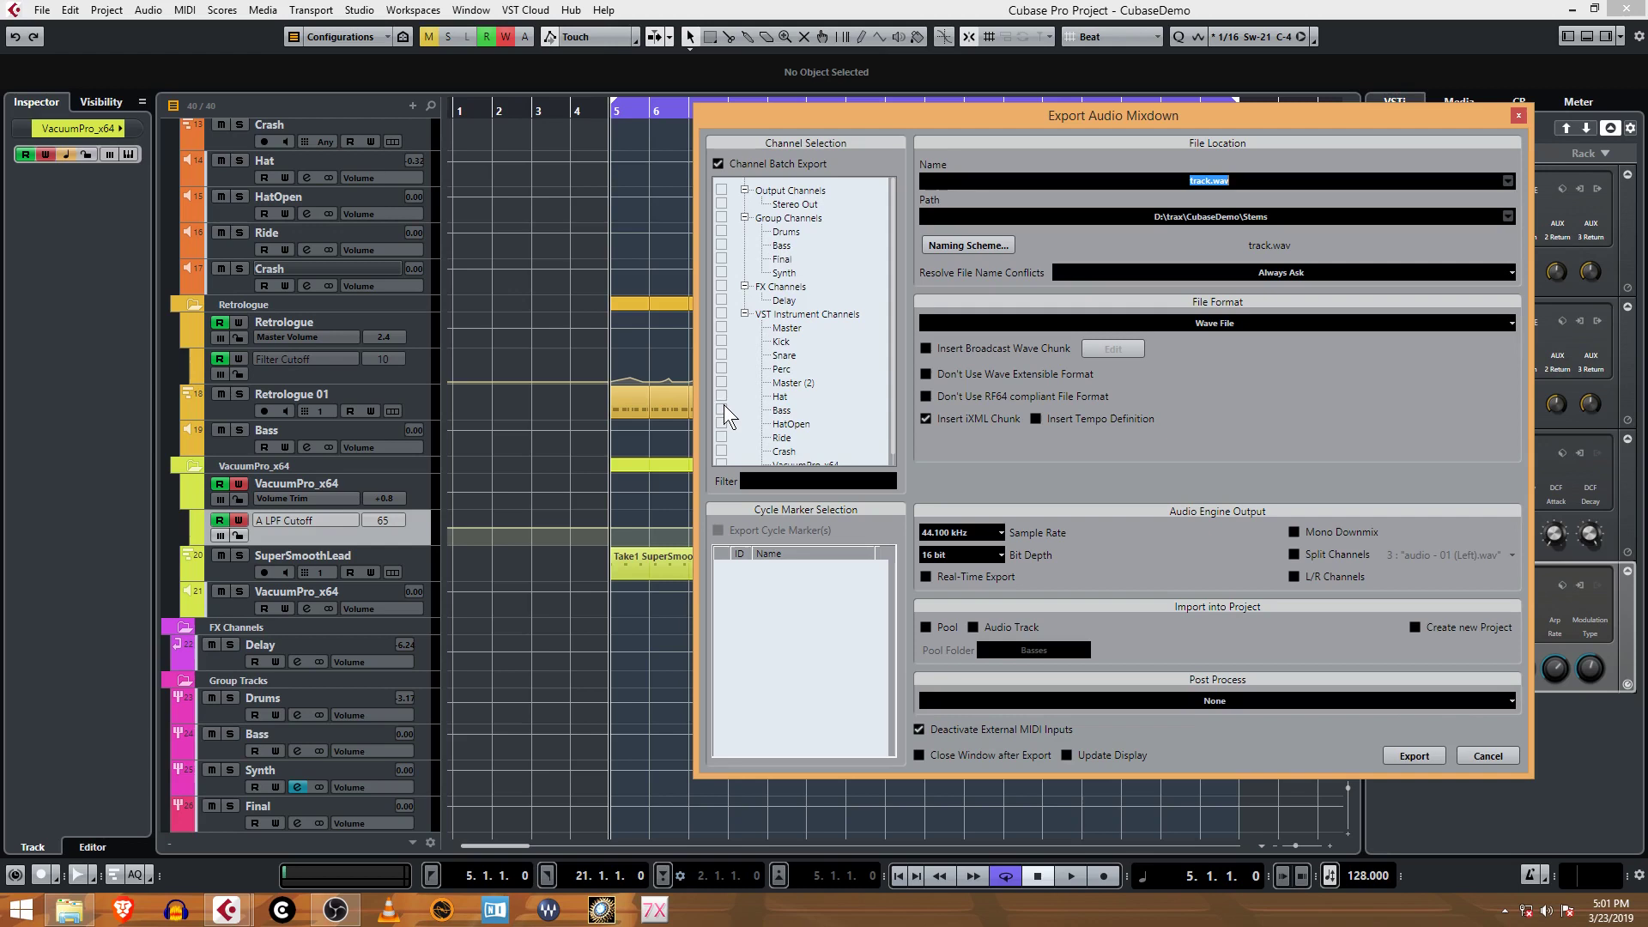
left_click(723, 245)
left_click(982, 246)
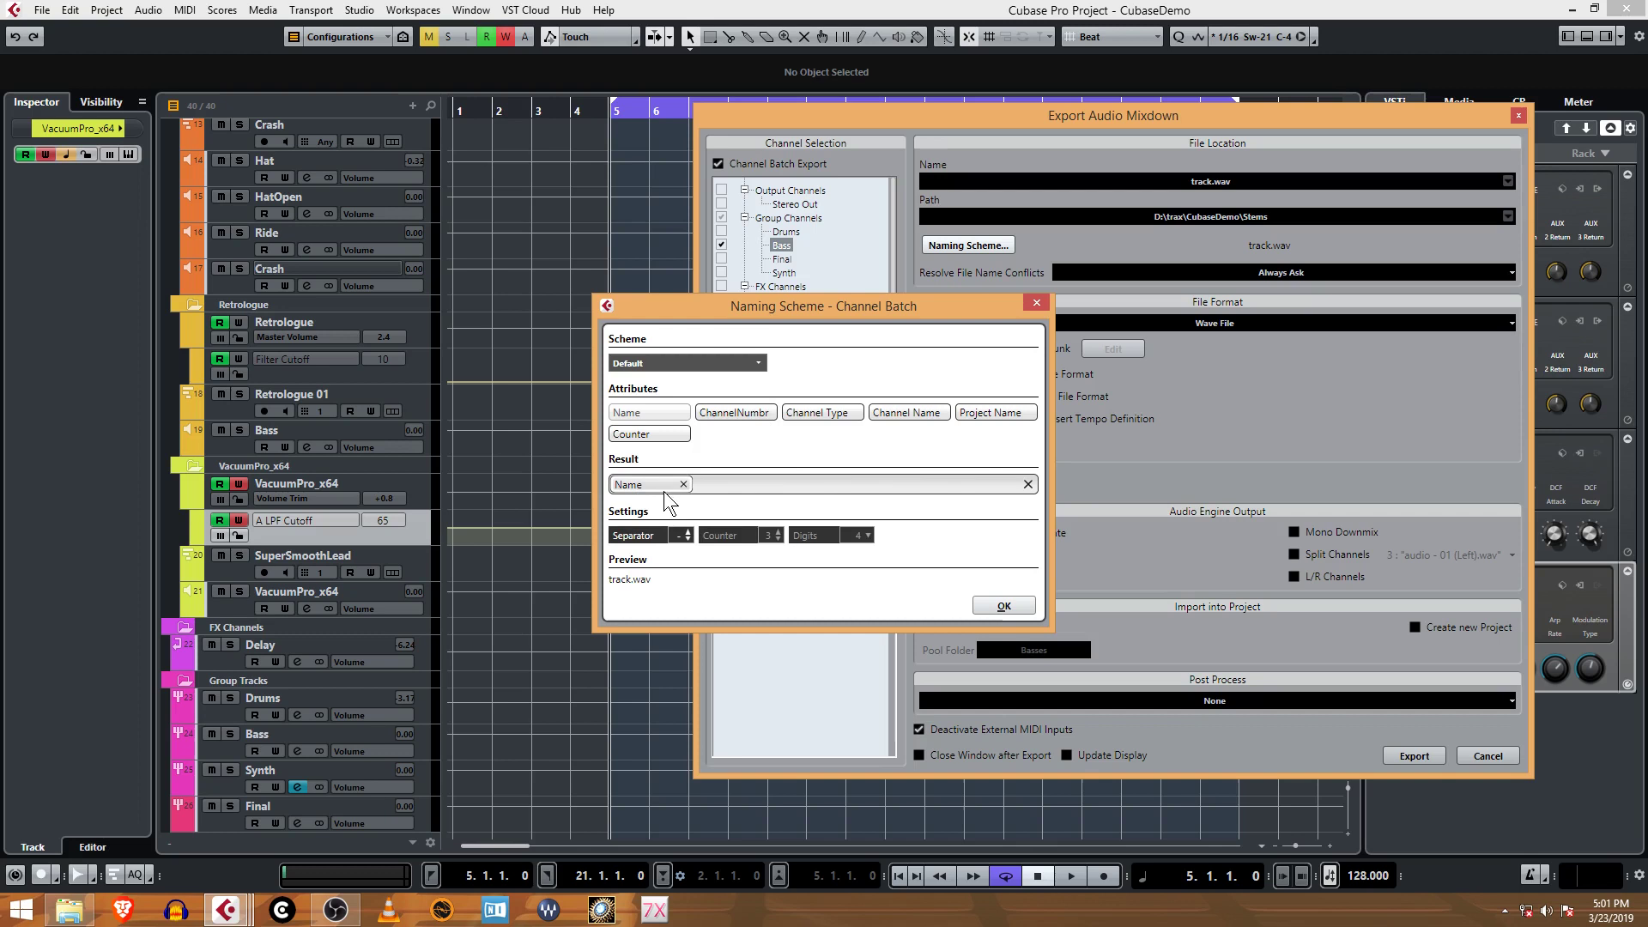
Accept the channel-batch naming scheme with OK.
left_click(1000, 608)
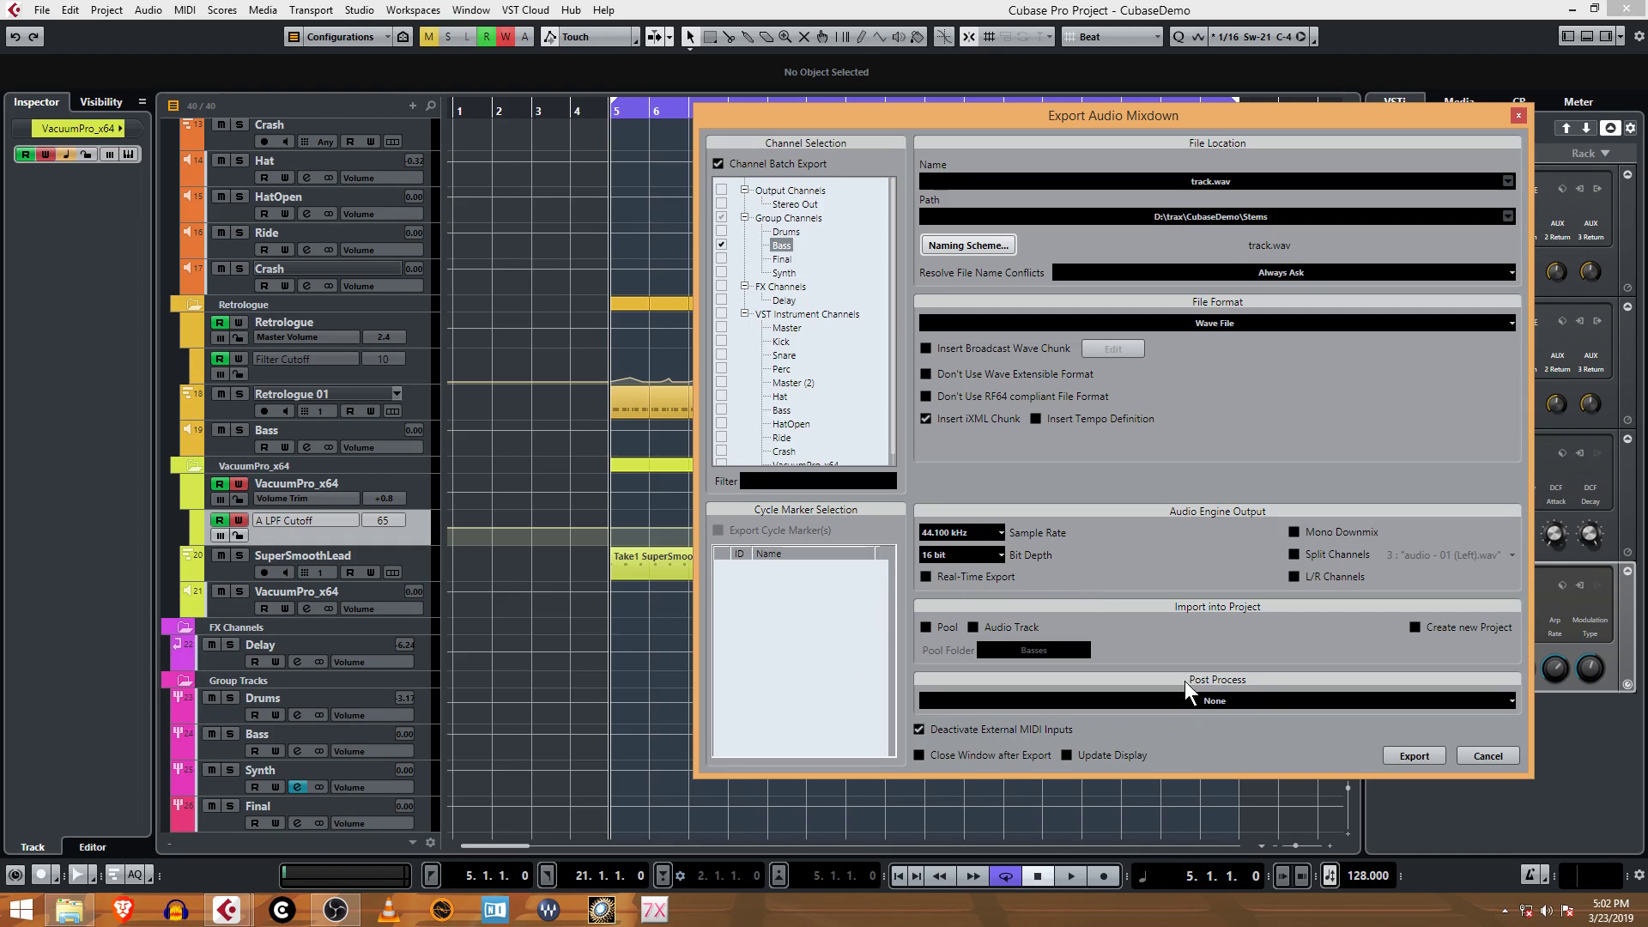
Import the export into the Pool and an audio track, at 44.100 kHz and 24 bit.
left_click(925, 627)
left_click(974, 626)
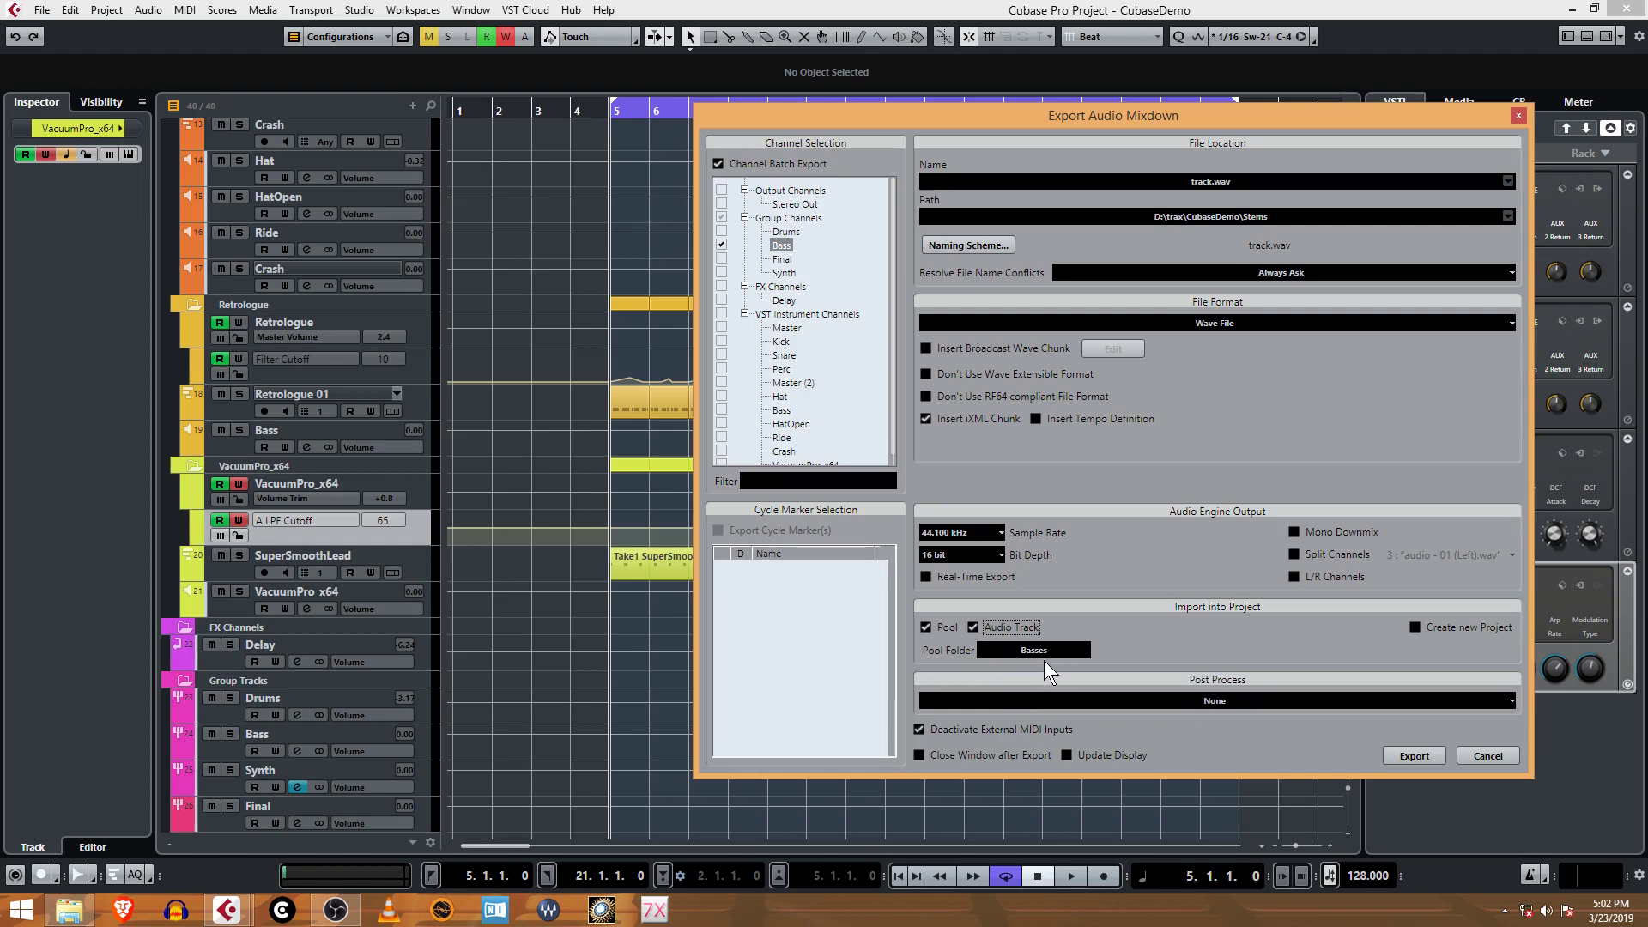
left_click(926, 530)
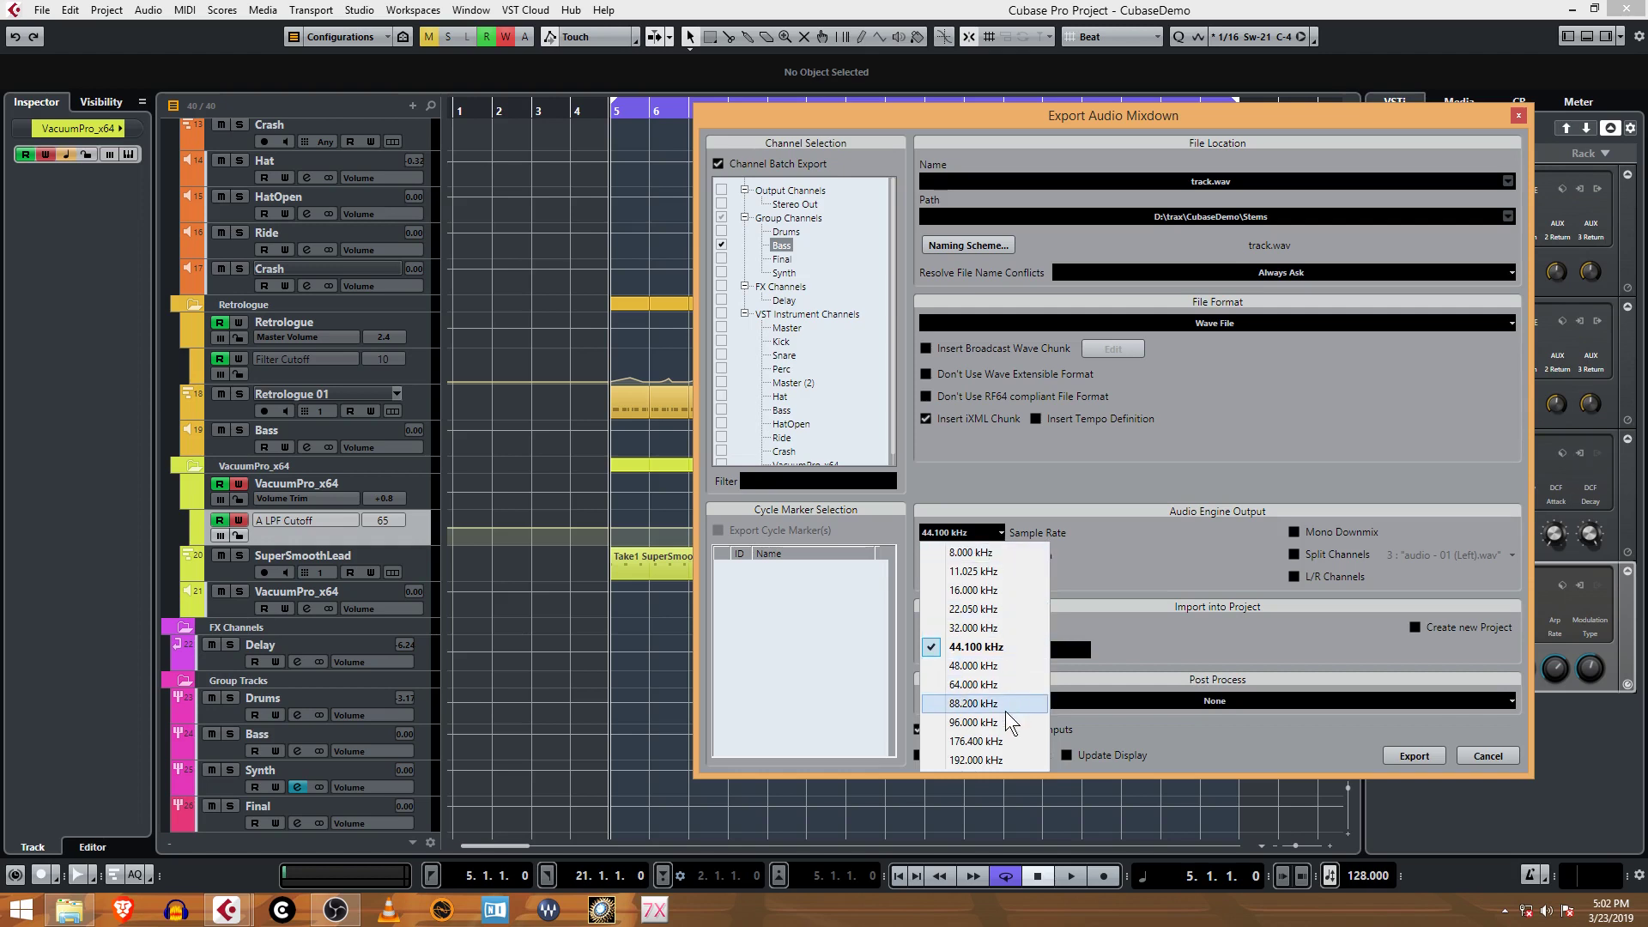
left_click(1042, 647)
left_click(950, 555)
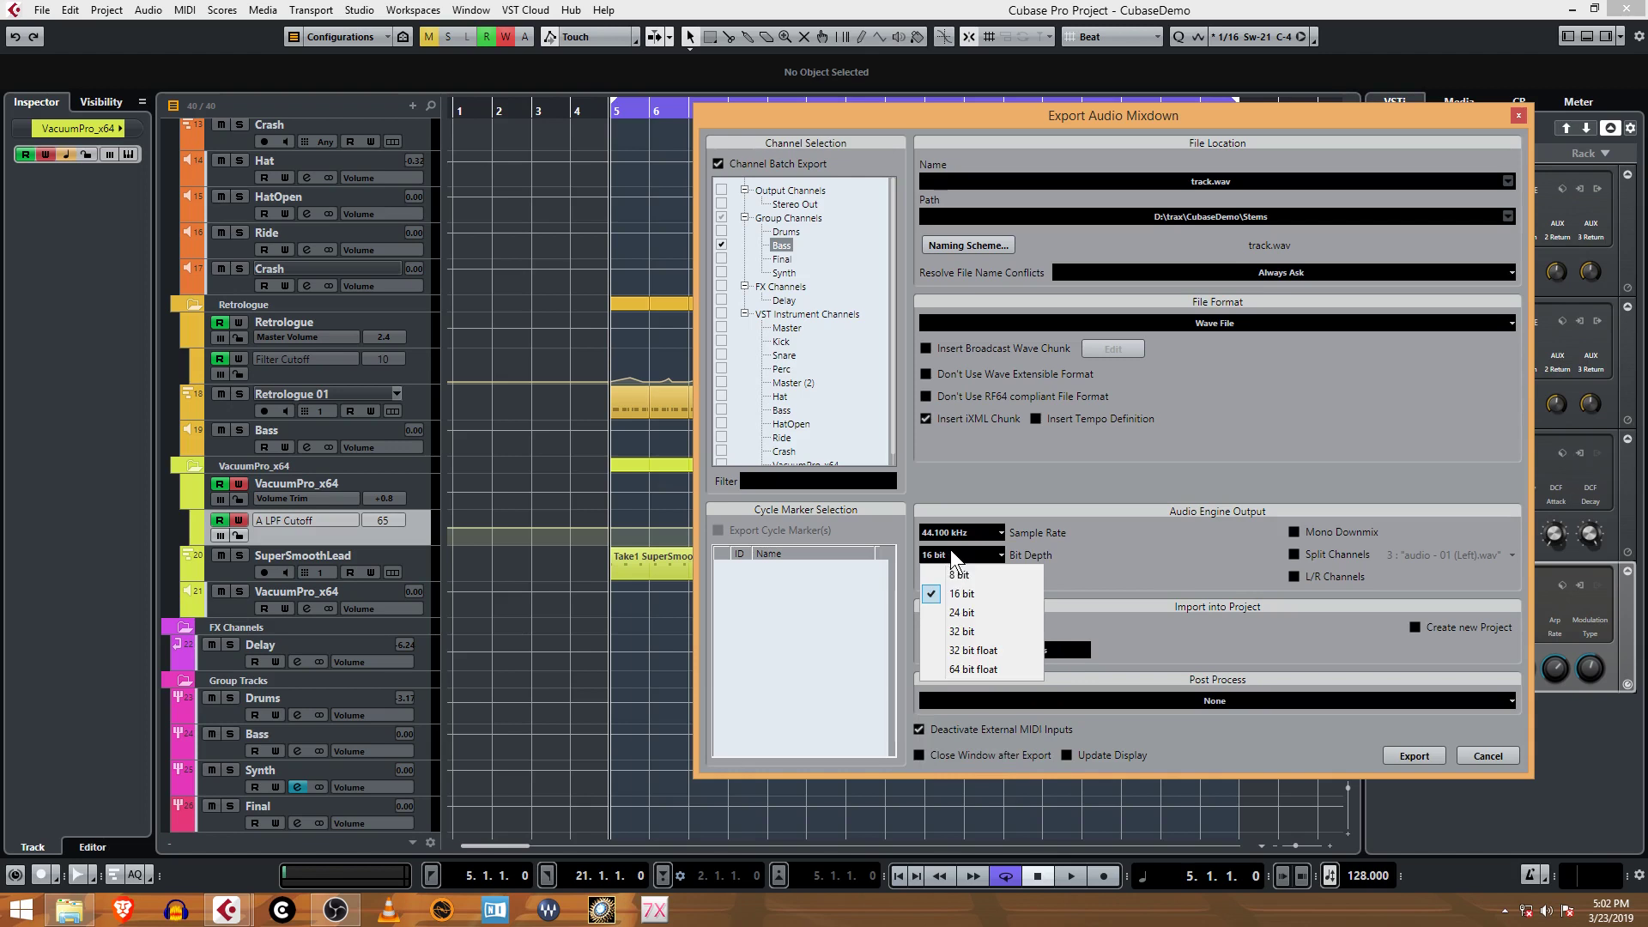
left_click(962, 611)
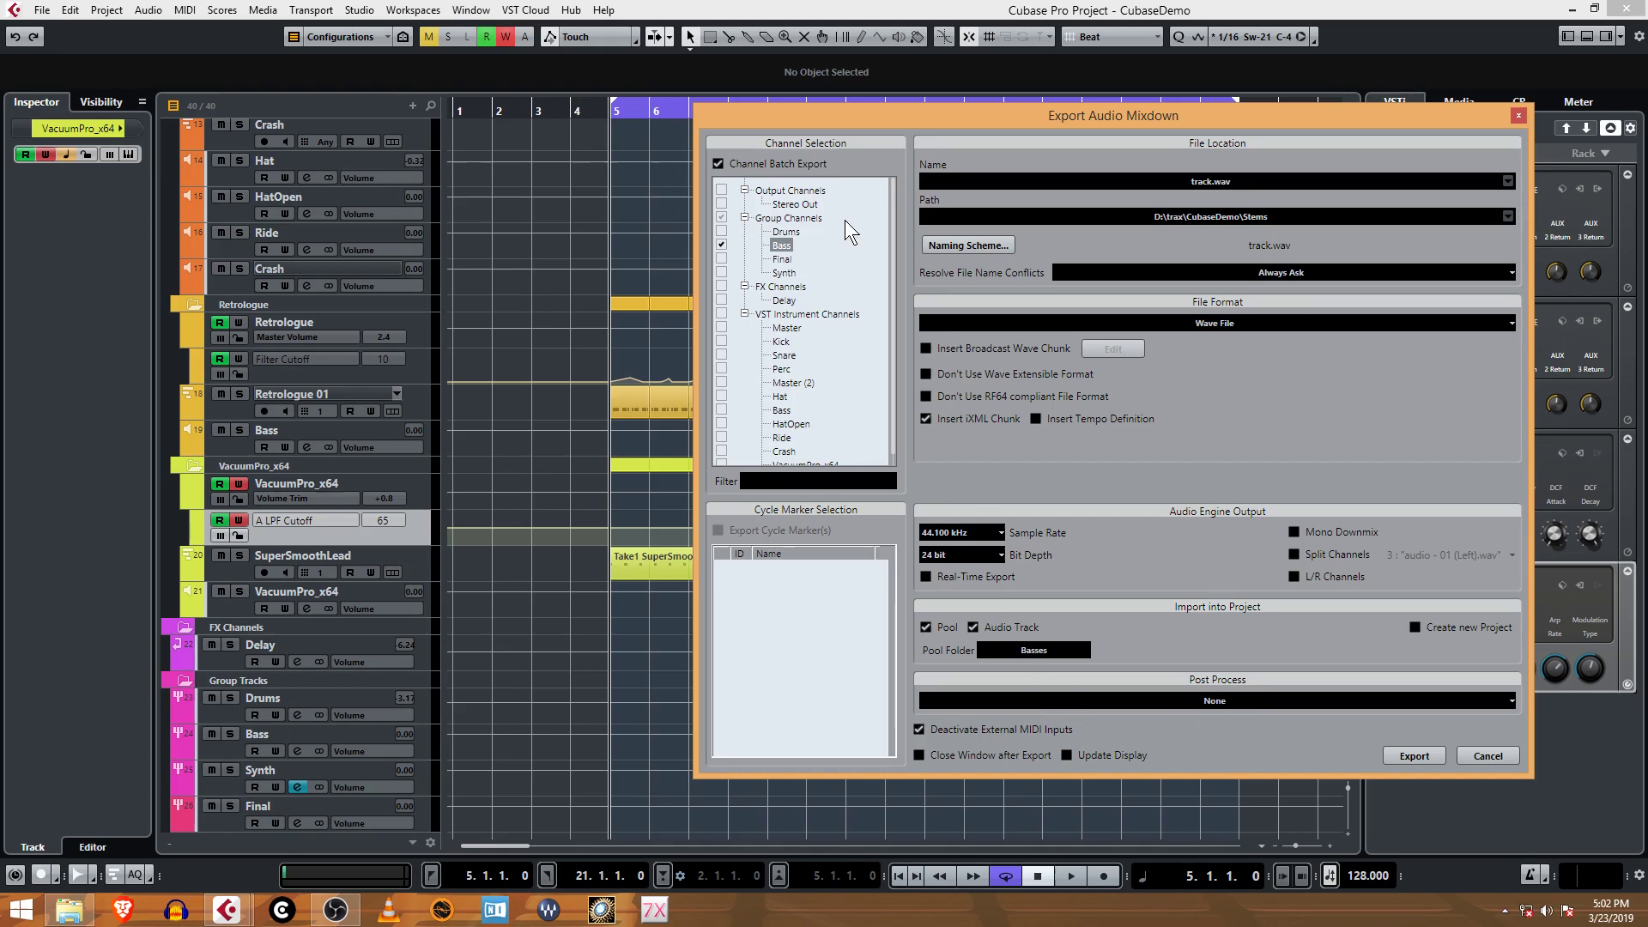
Leave only the Bass group channel ticked for export.
left_click_drag(914, 120, 866, 212)
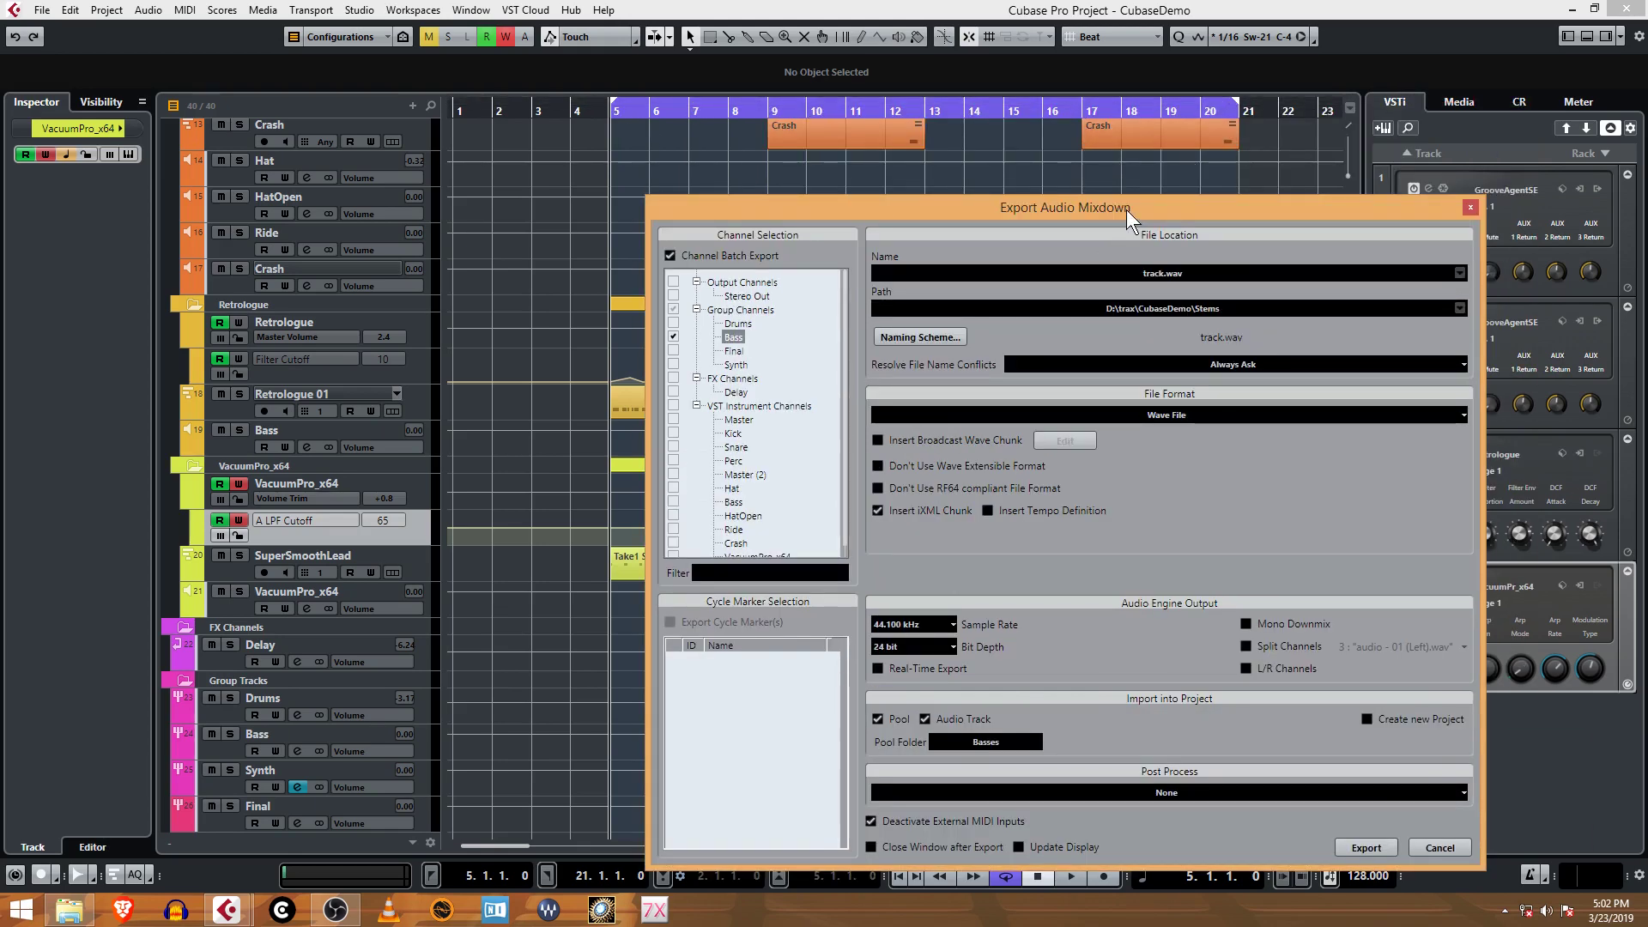
left_click_drag(1126, 210, 1143, 179)
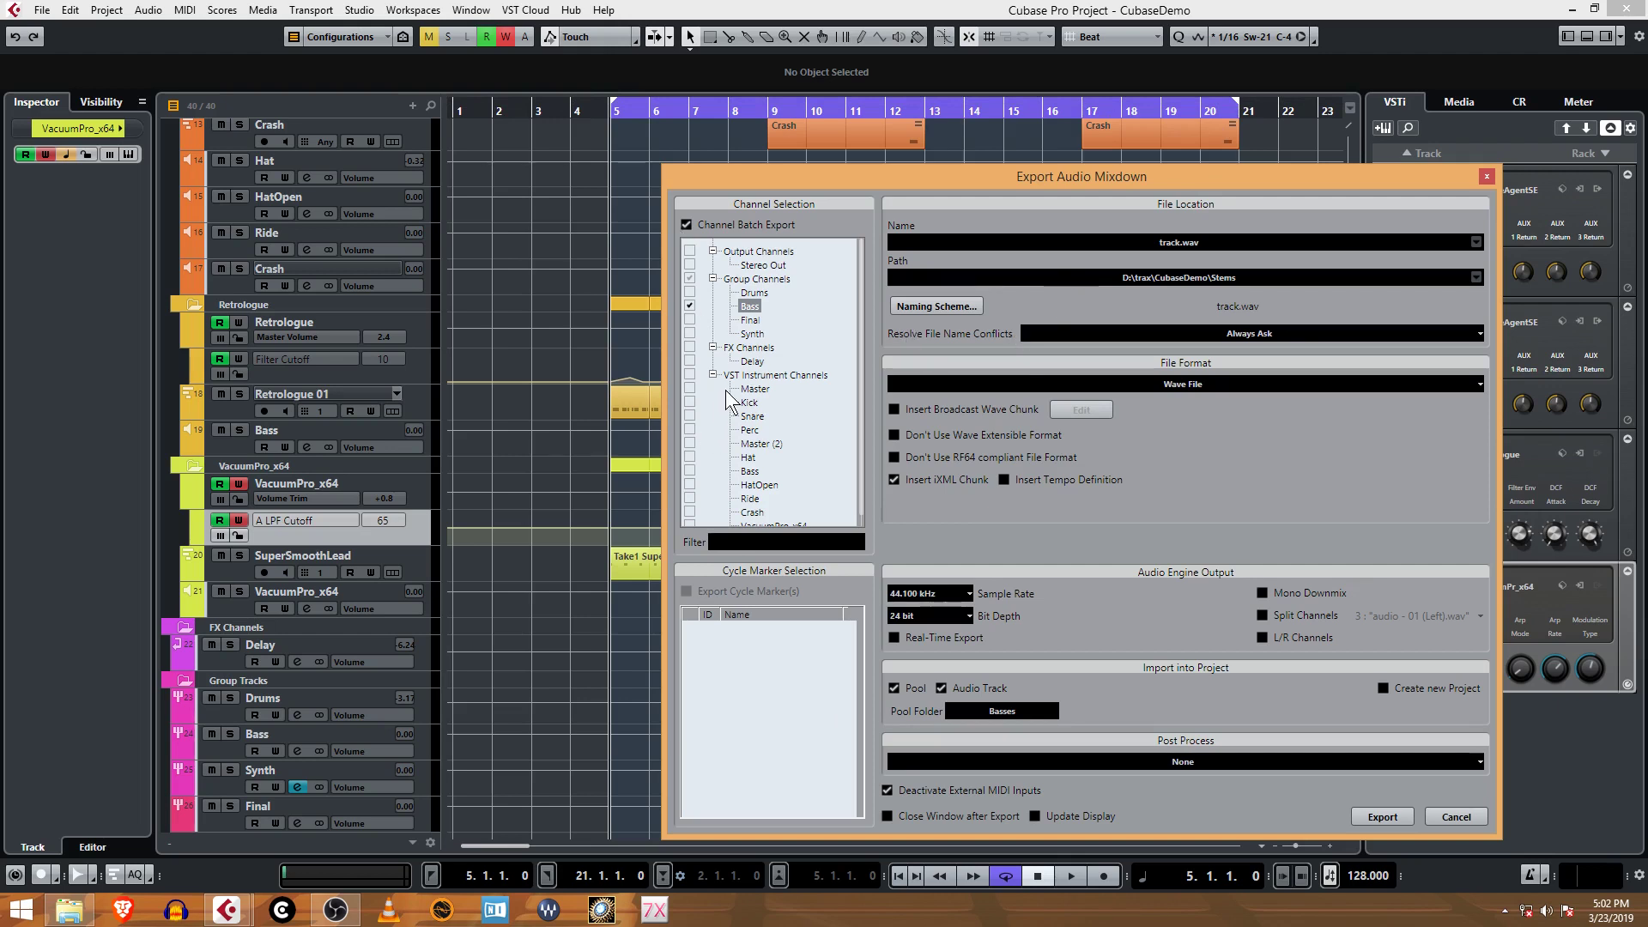
left_click(689, 251)
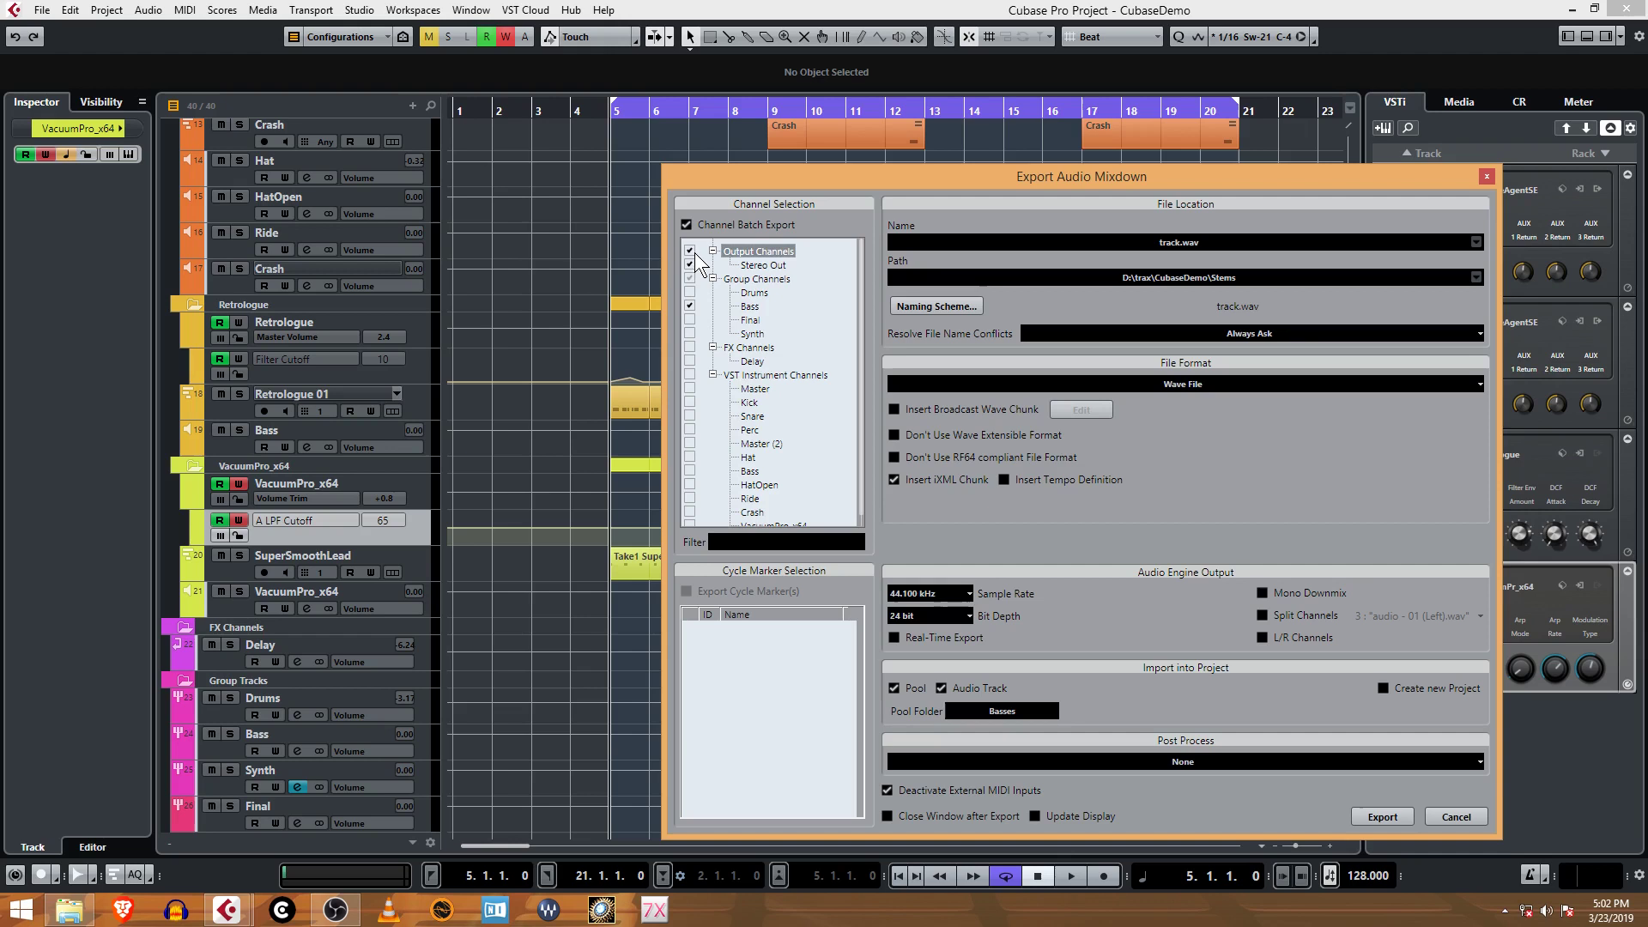
left_click(688, 233)
left_click(689, 278)
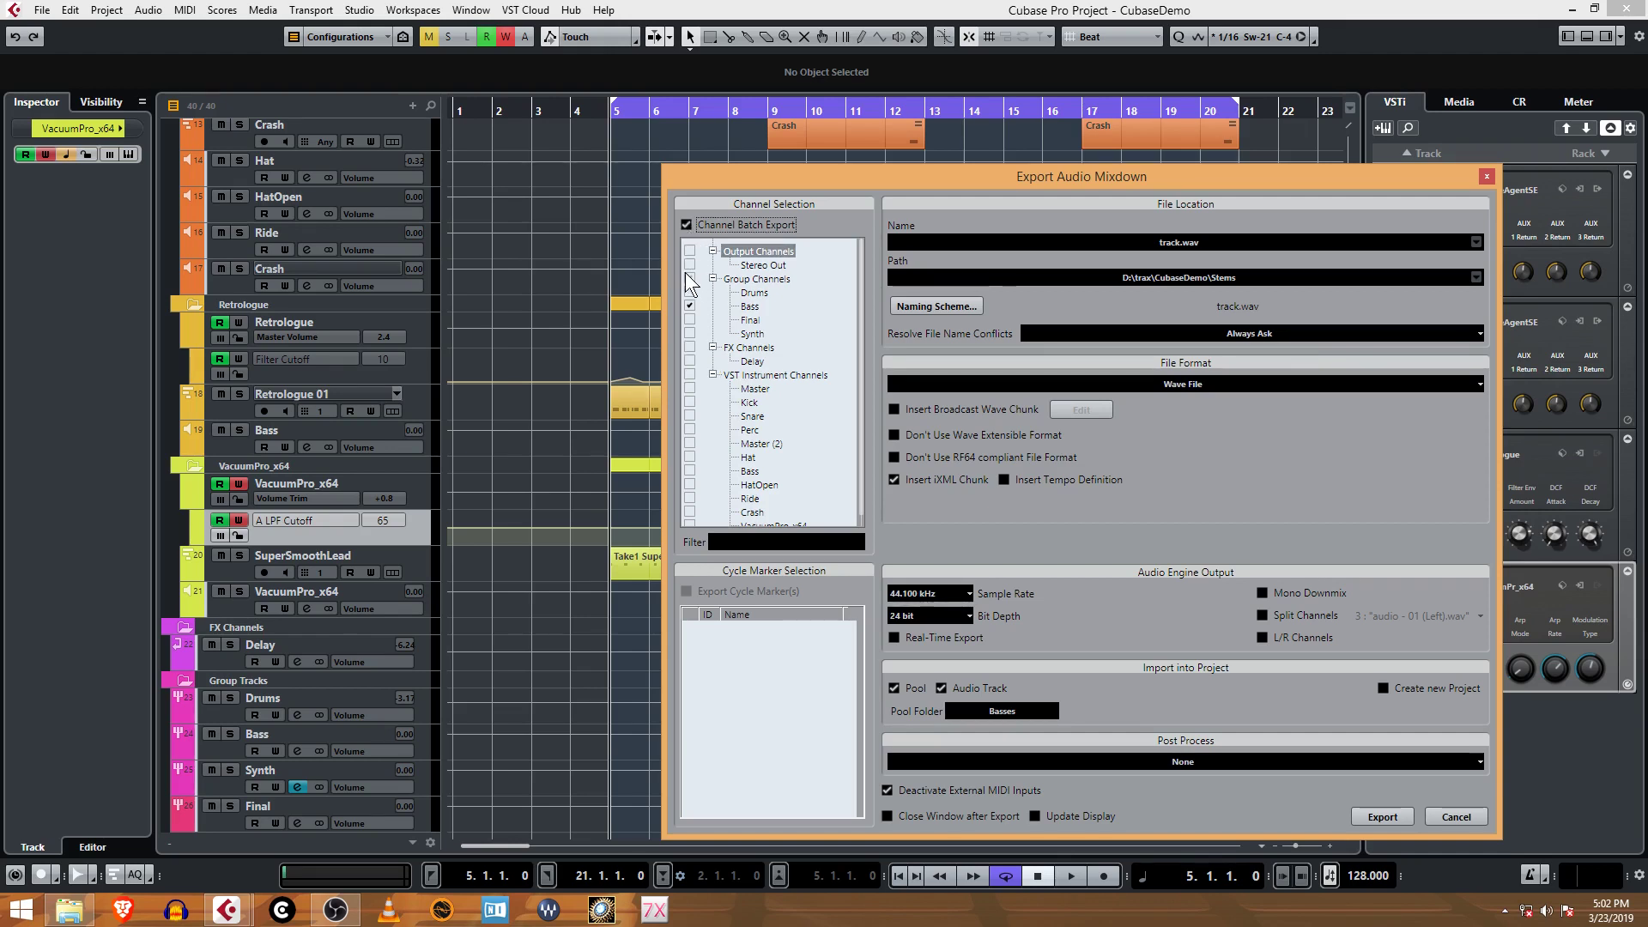
left_click(690, 347)
left_click(691, 374)
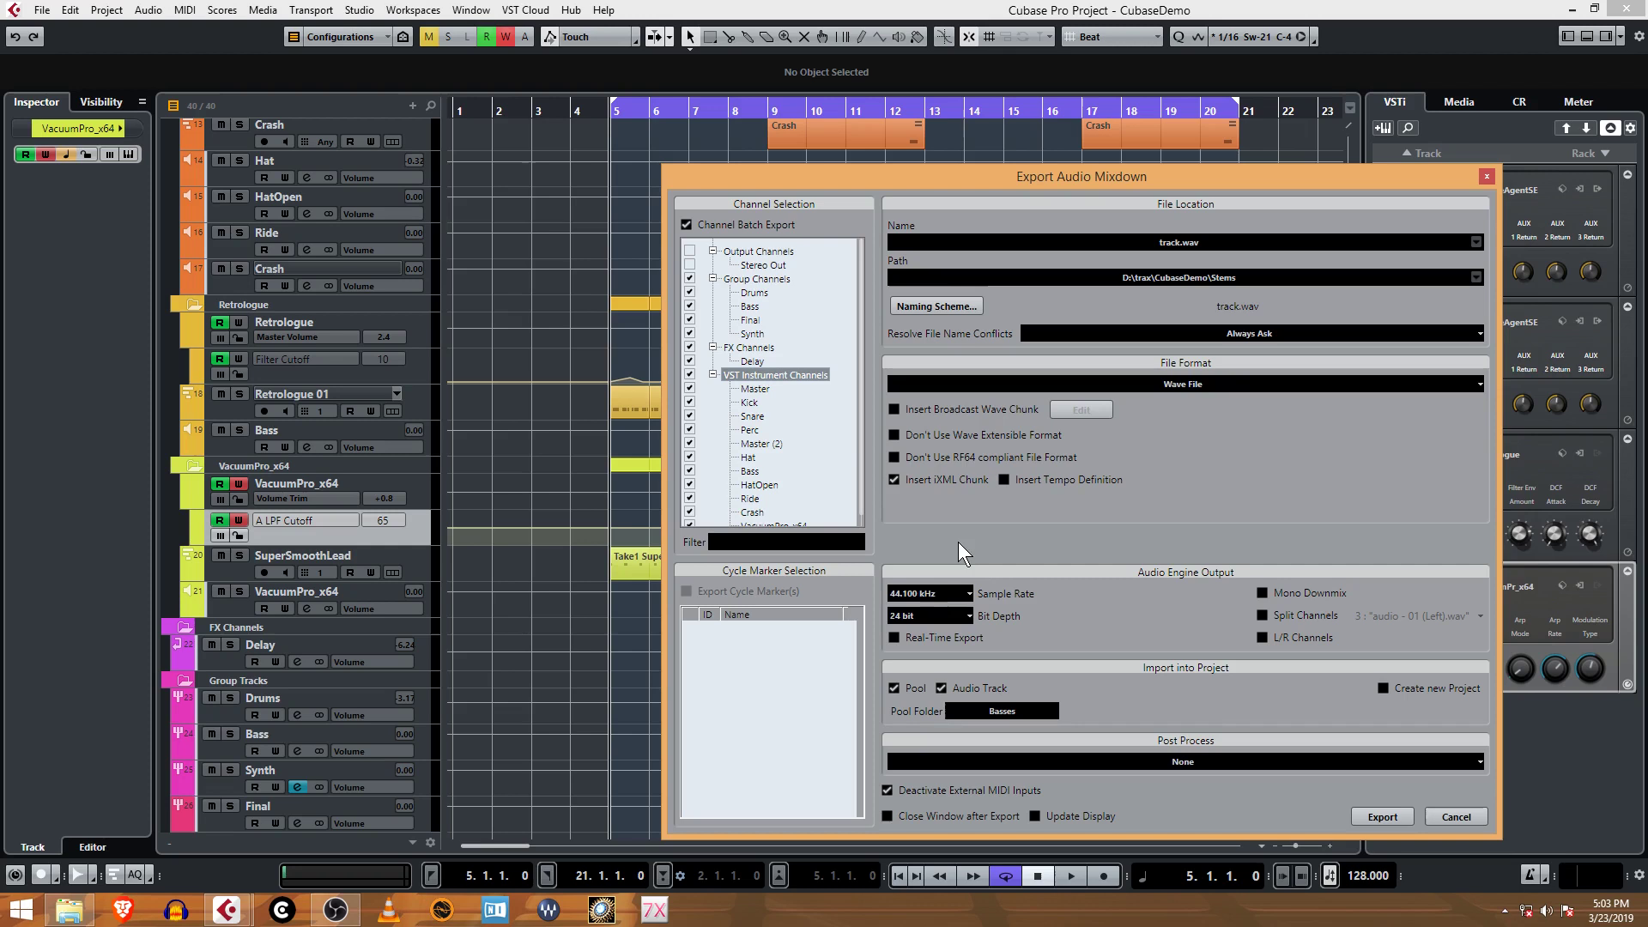
left_click(689, 278)
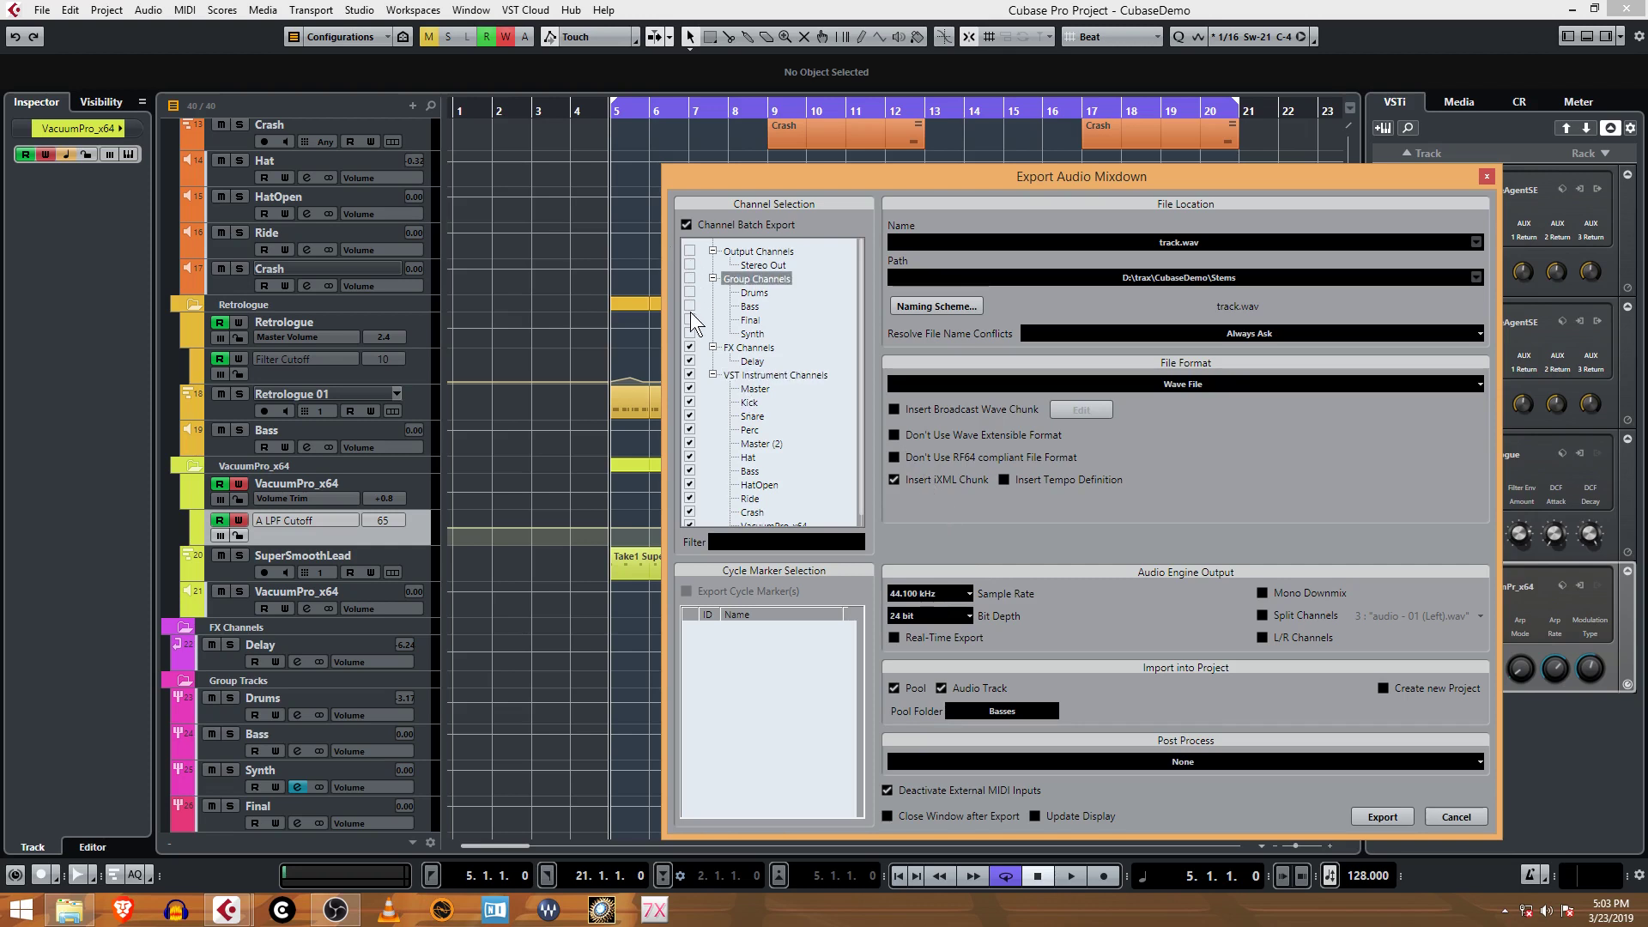
left_click(689, 347)
left_click(689, 375)
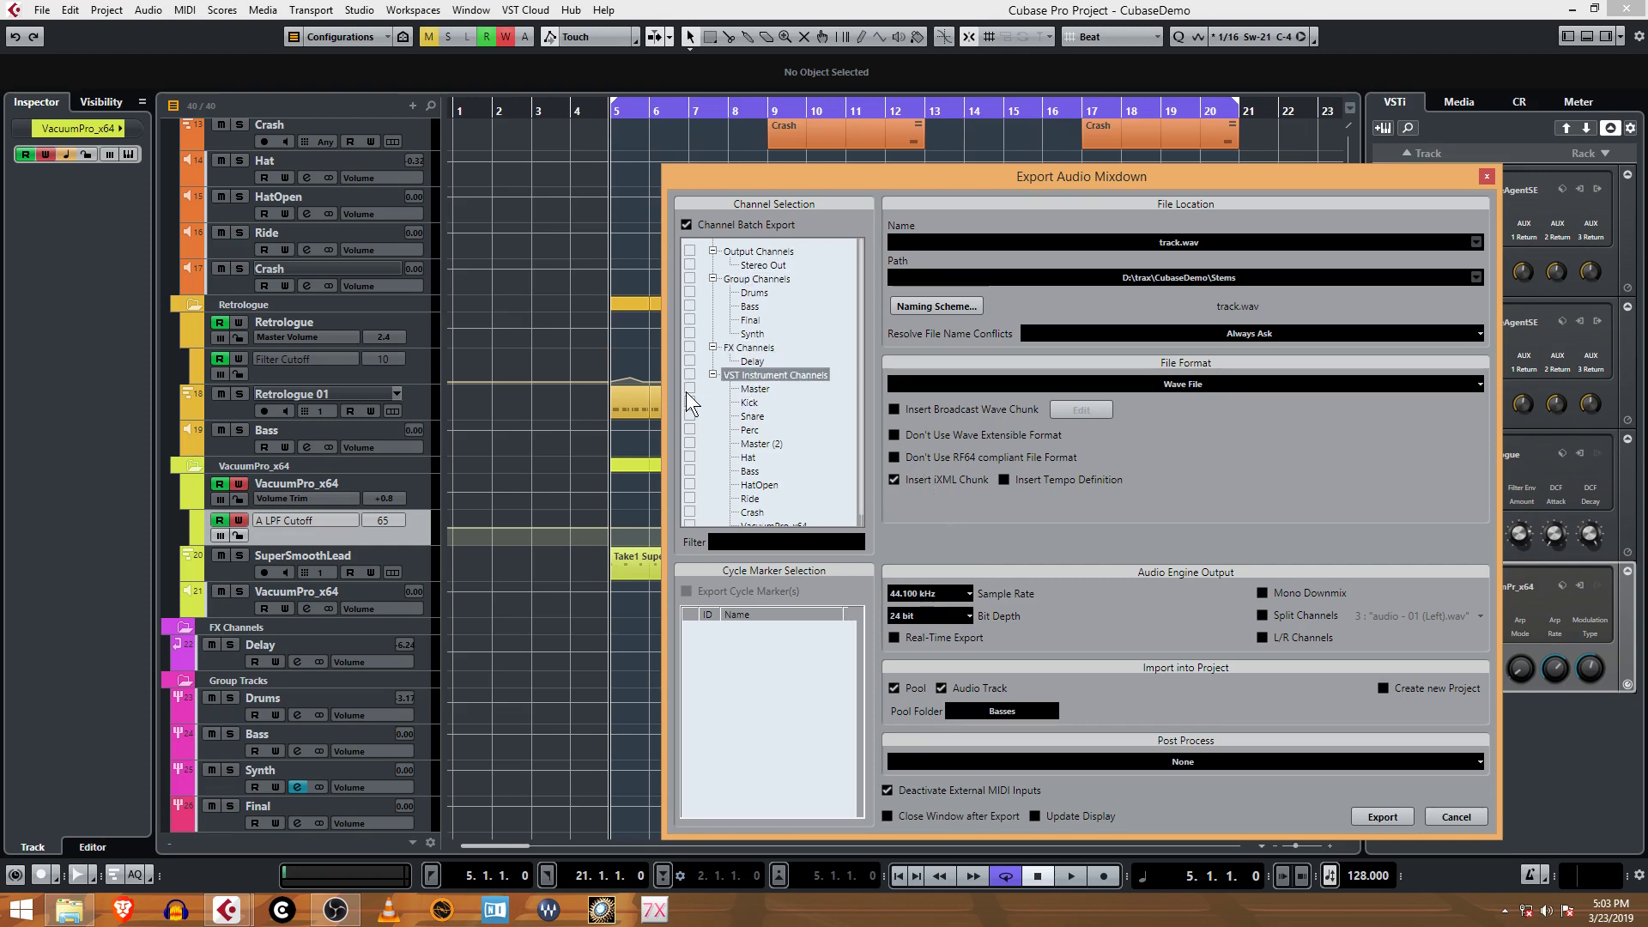
left_click(689, 306)
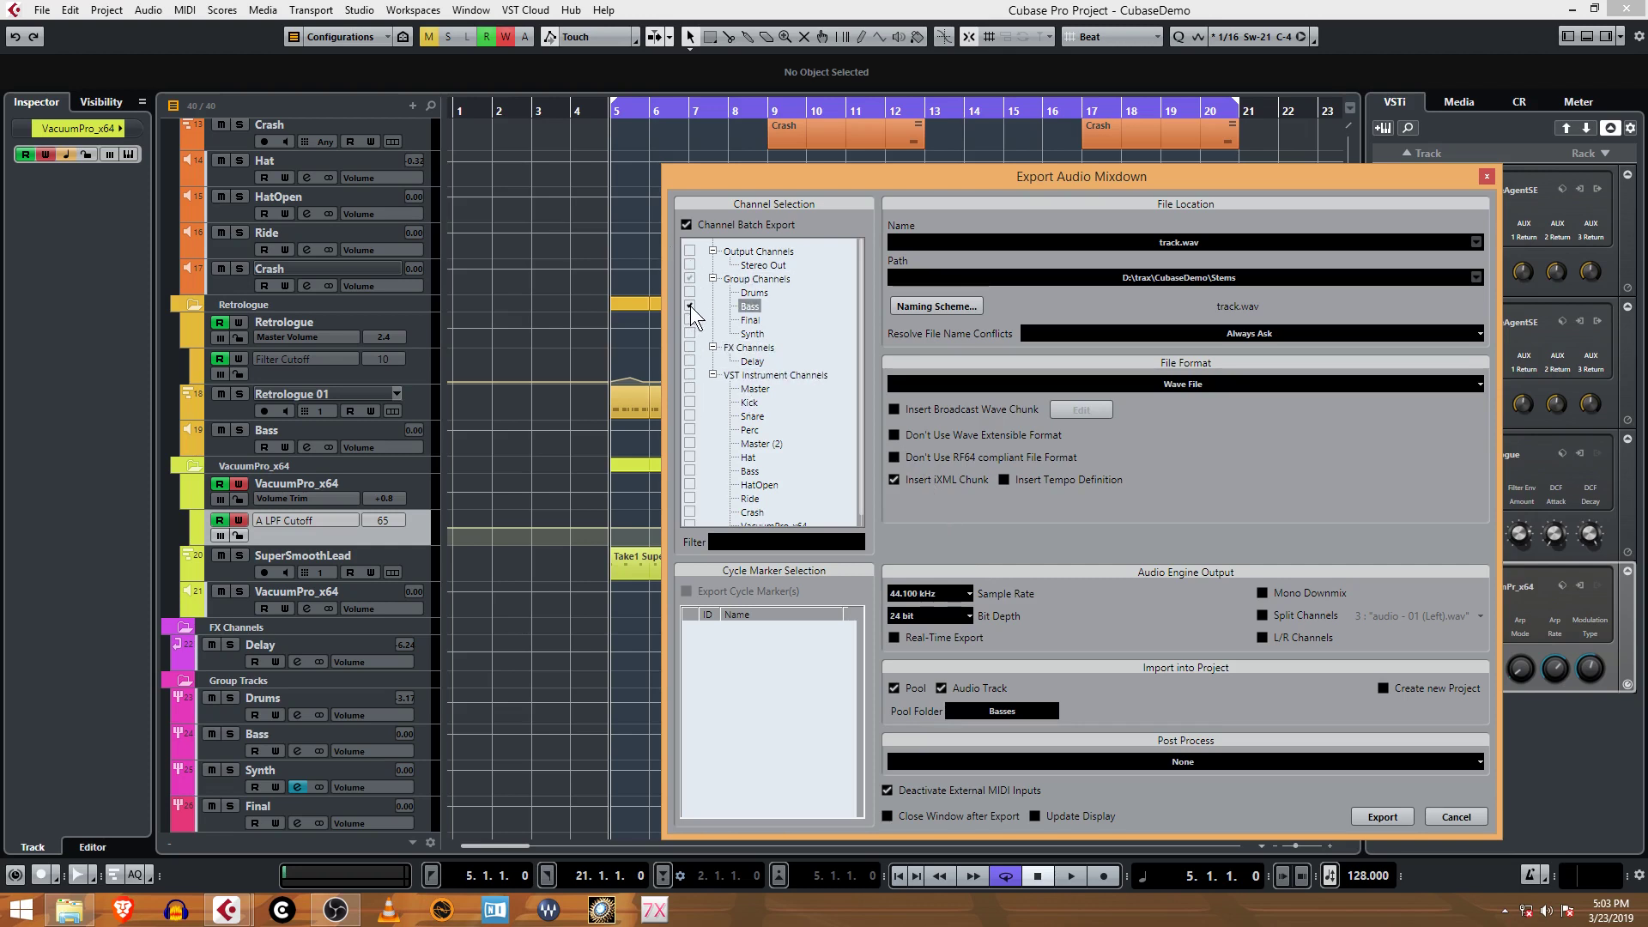
Export the Bass group channel and close the export dialog.
left_click(1376, 818)
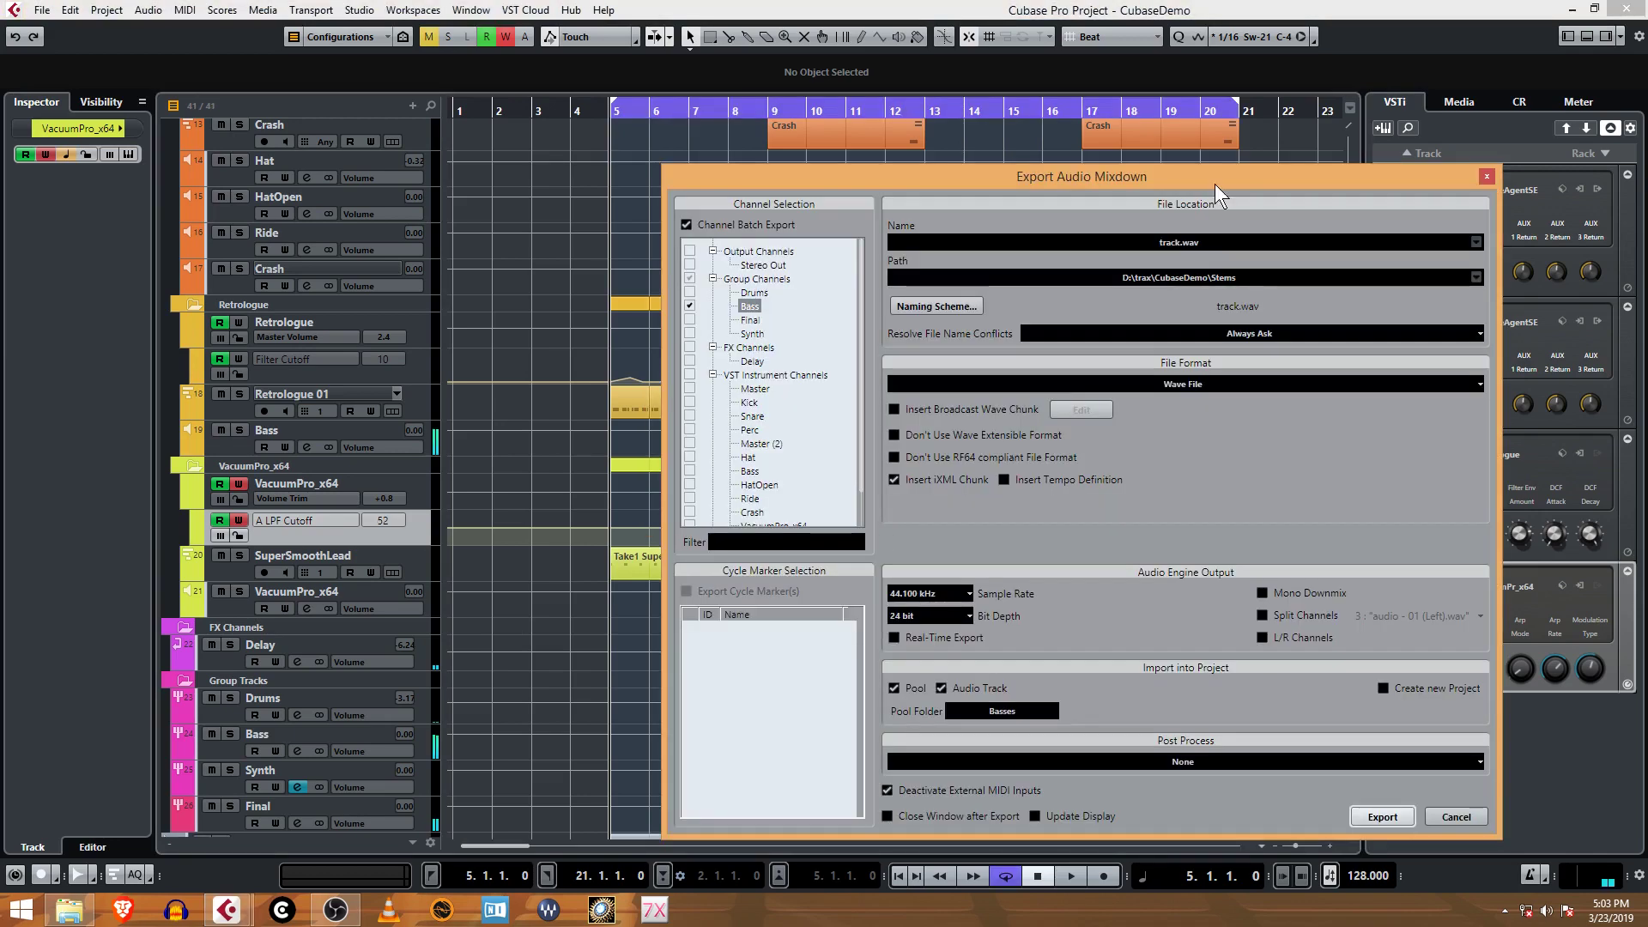
left_click(1486, 176)
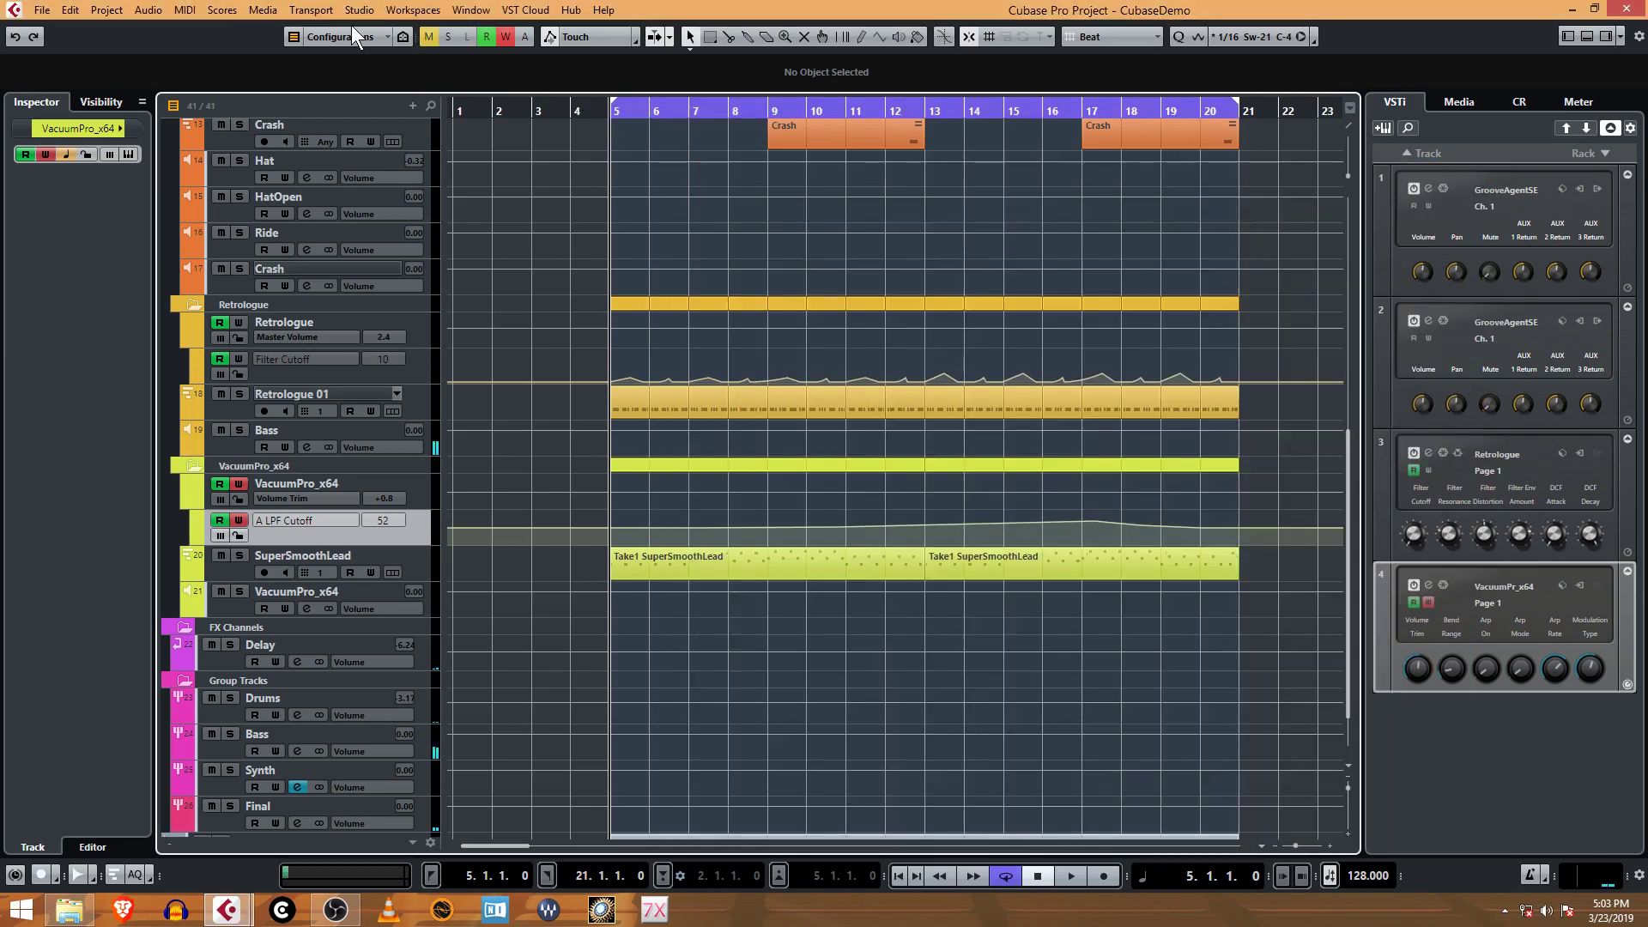
left_click(257, 11)
key("Escape")
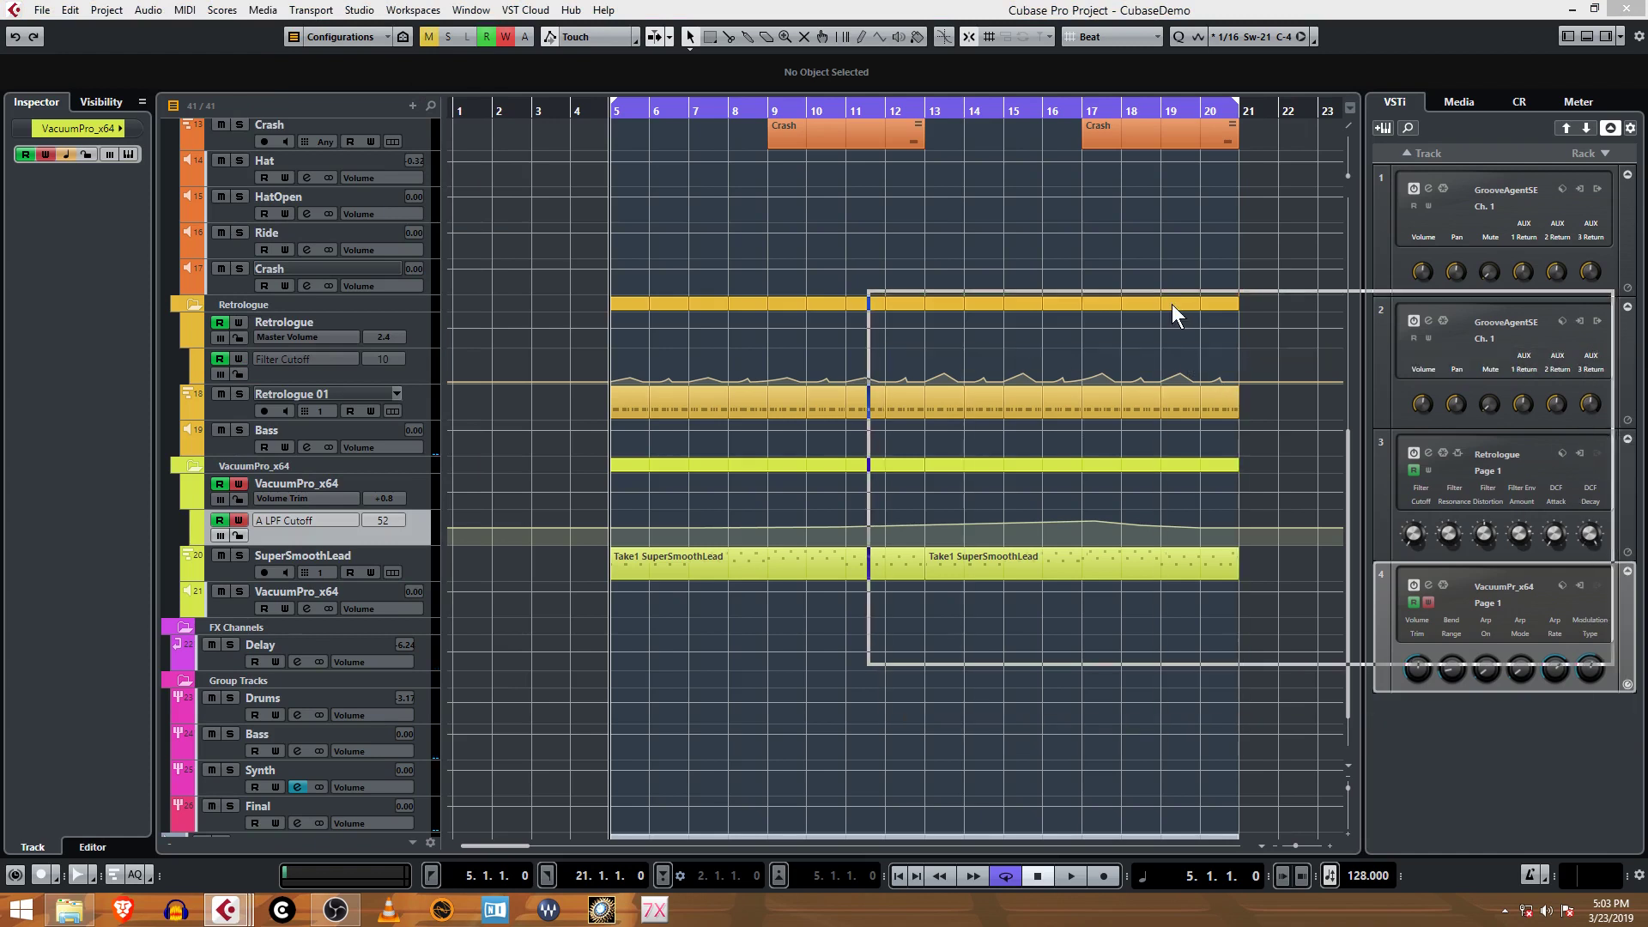
Expand the Pool's Audio and Basses folders to find the exported file, then close the Pool.
left_click(885, 375)
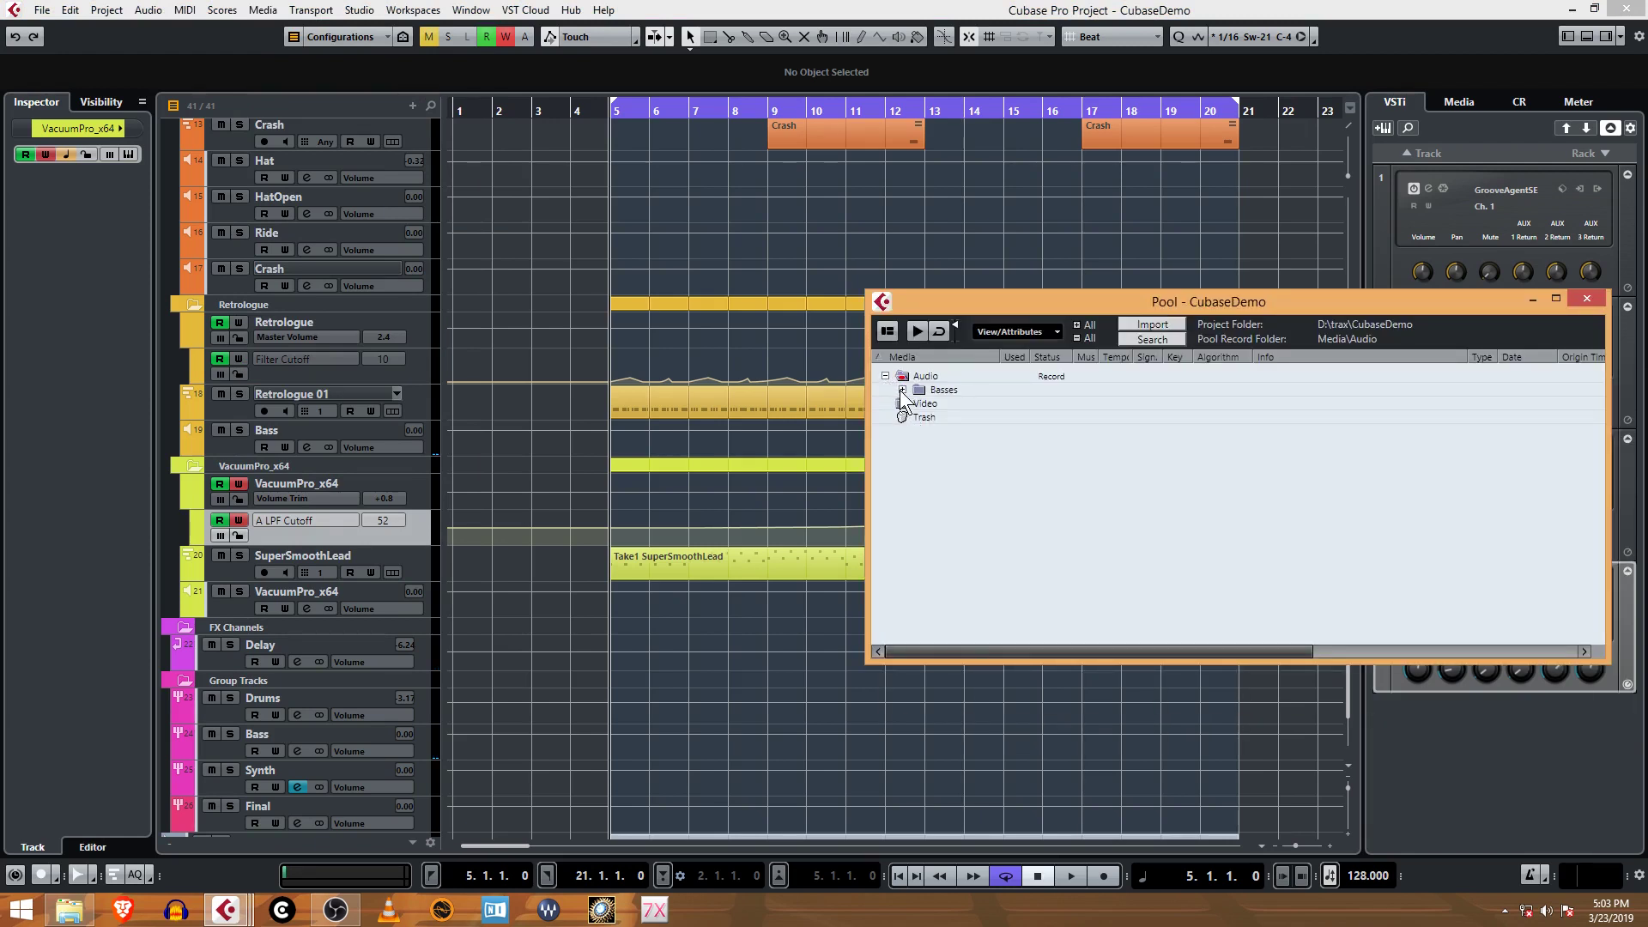
left_click(902, 389)
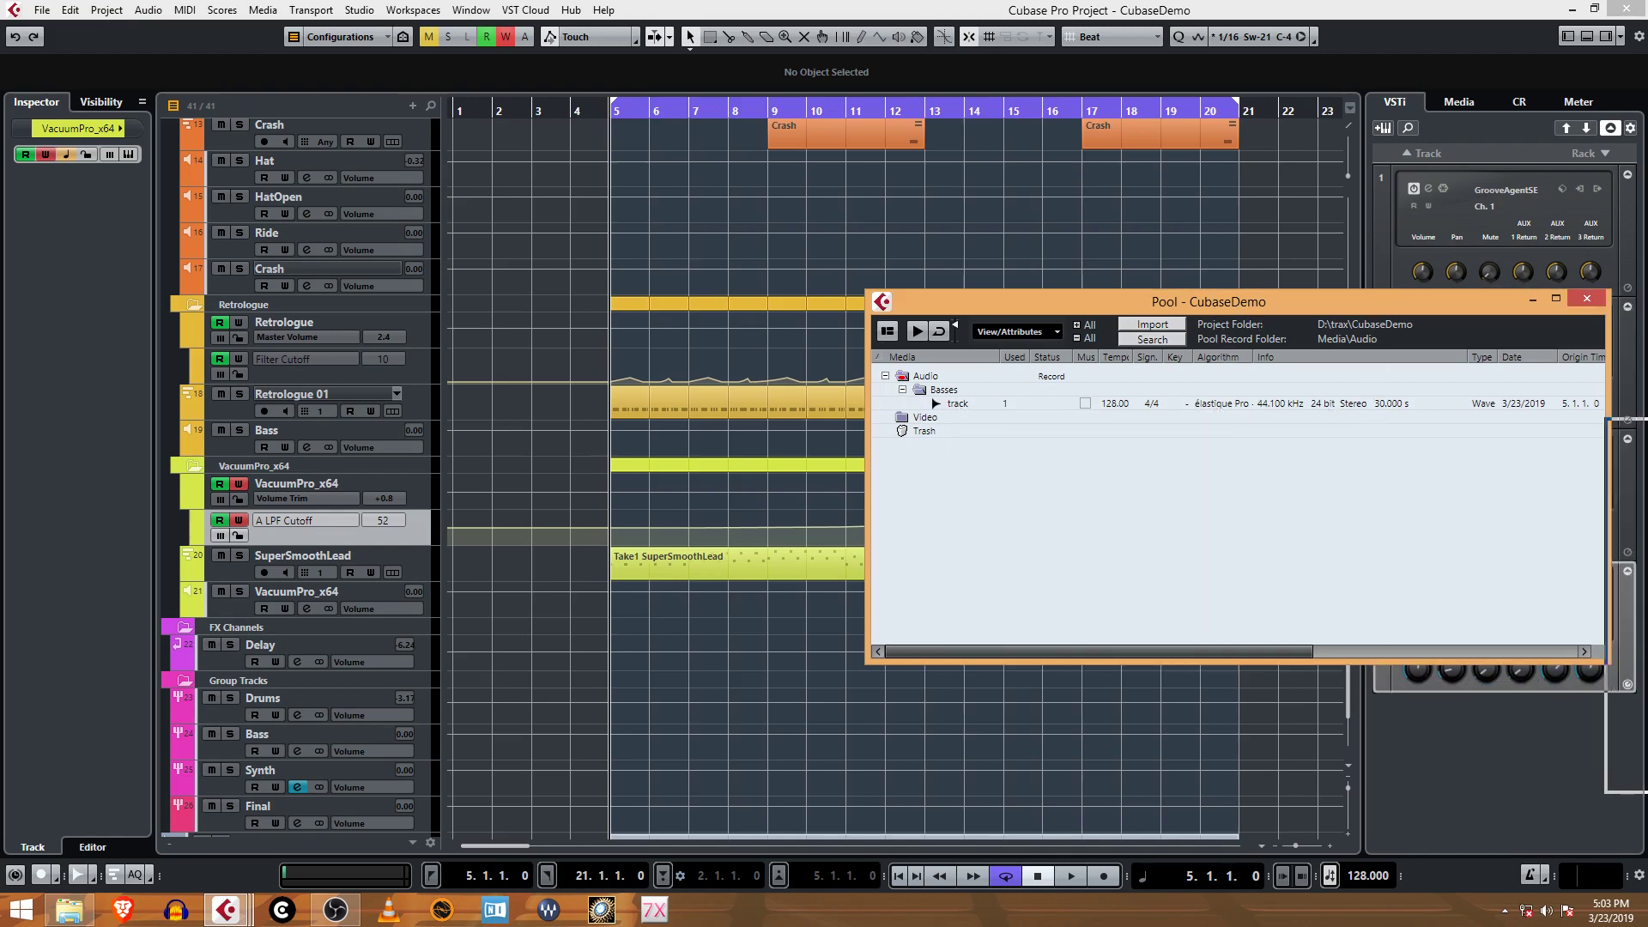
key("ctrl+p")
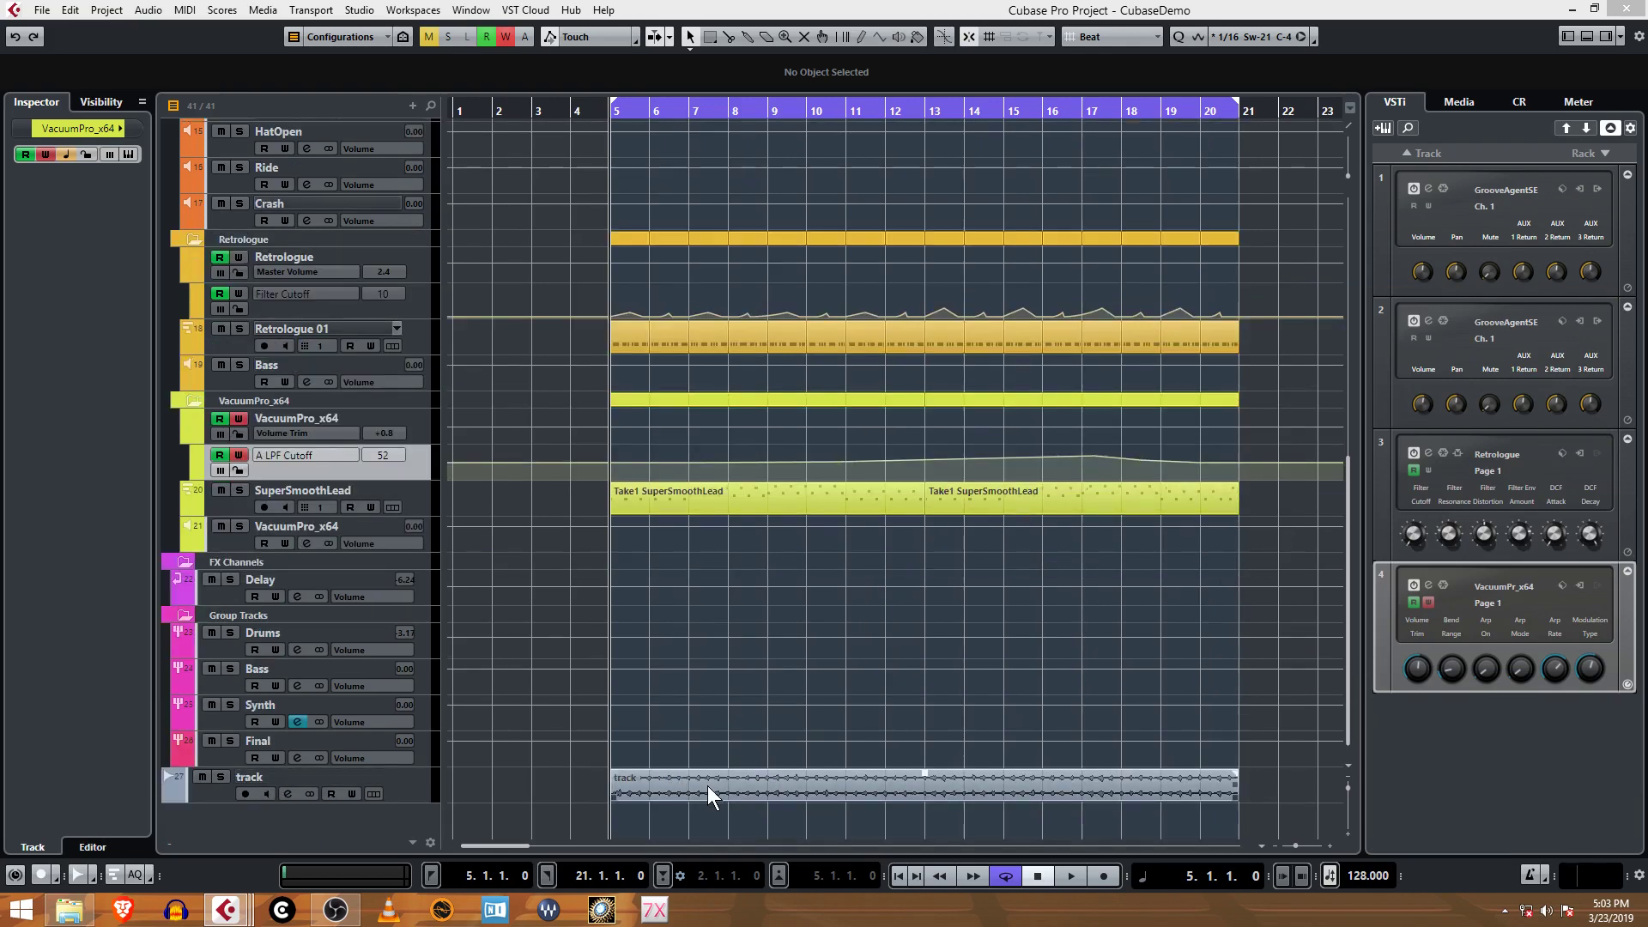
Show the imported track event in the Sample Editor and select the Bass track.
double_click(707, 783)
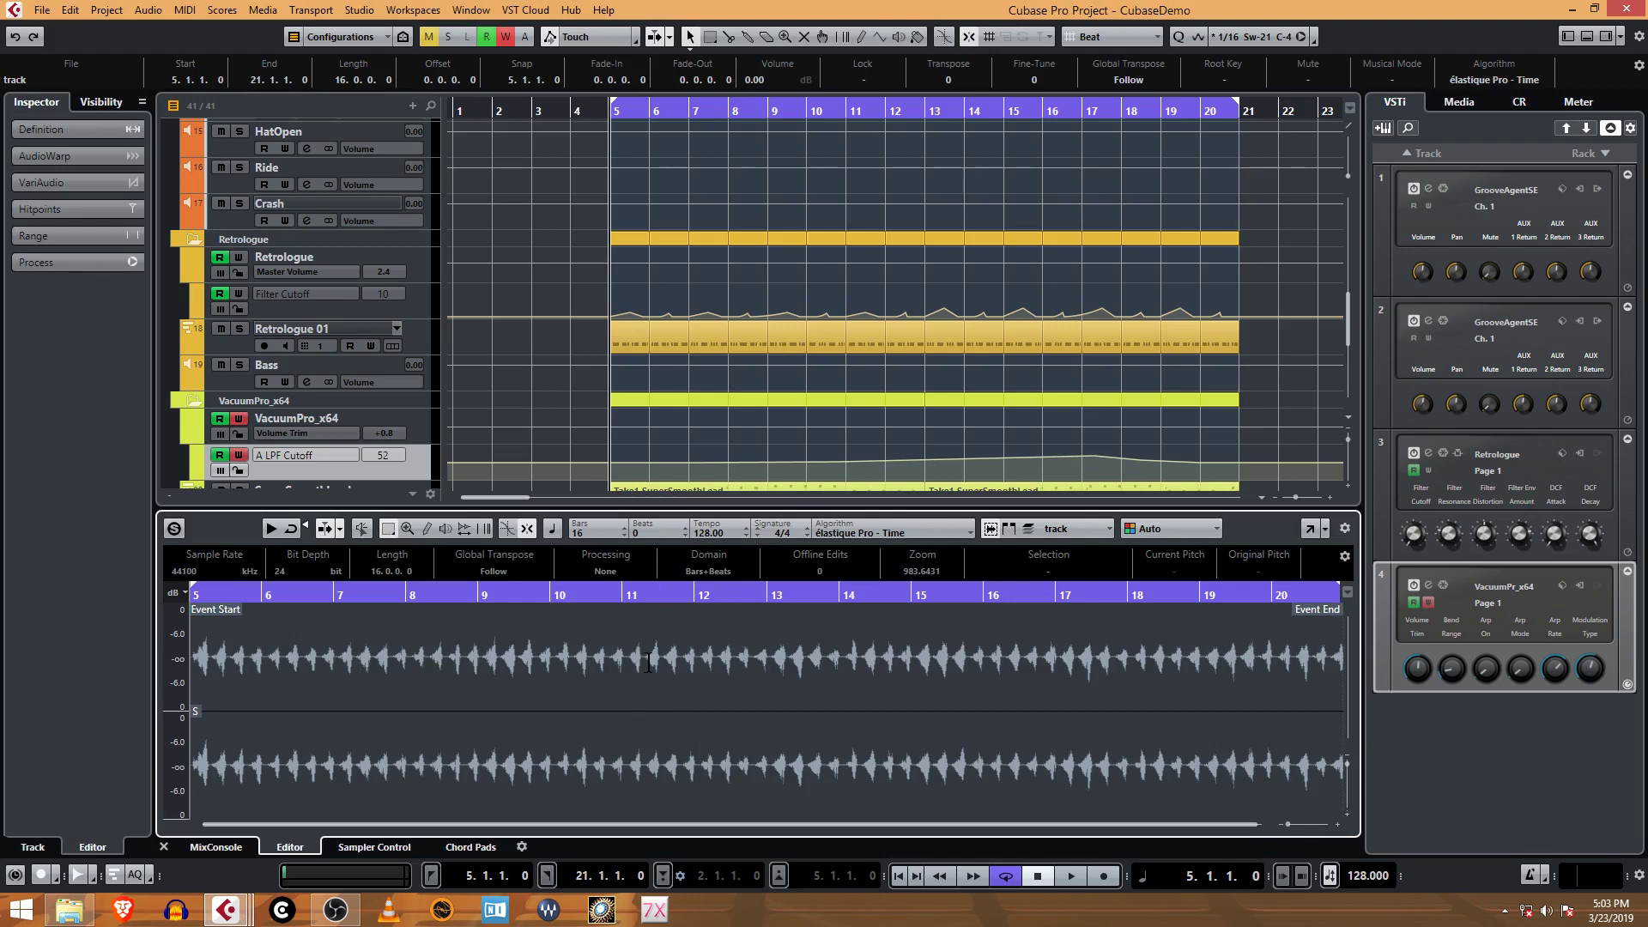
left_click_drag(716, 509, 715, 554)
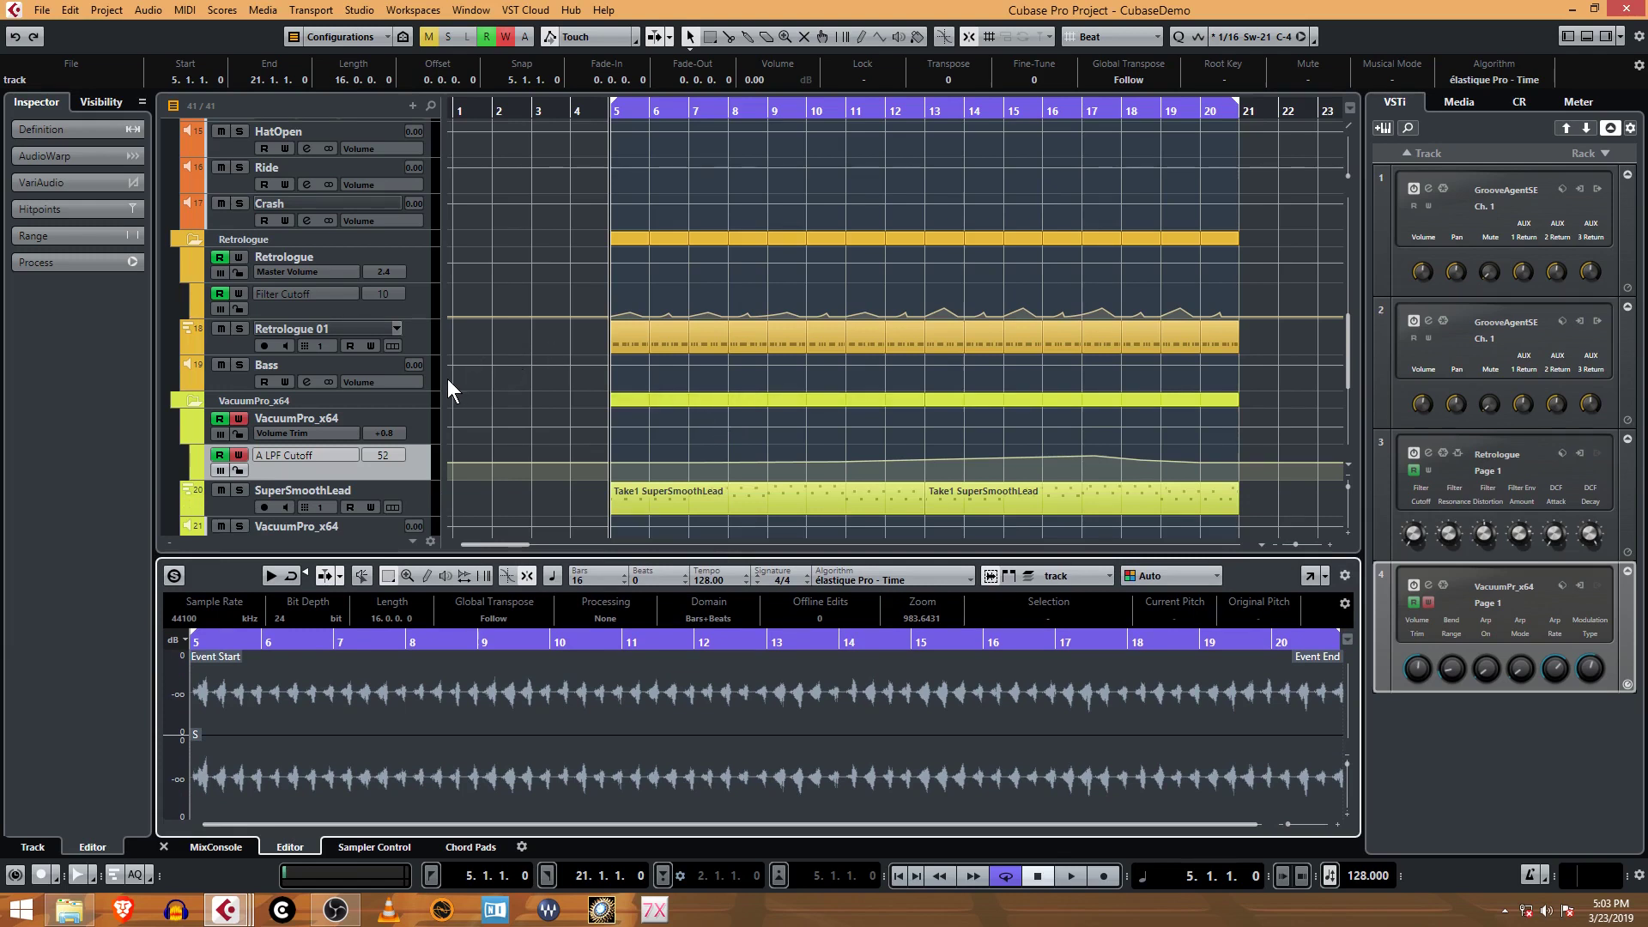
left_click(233, 379)
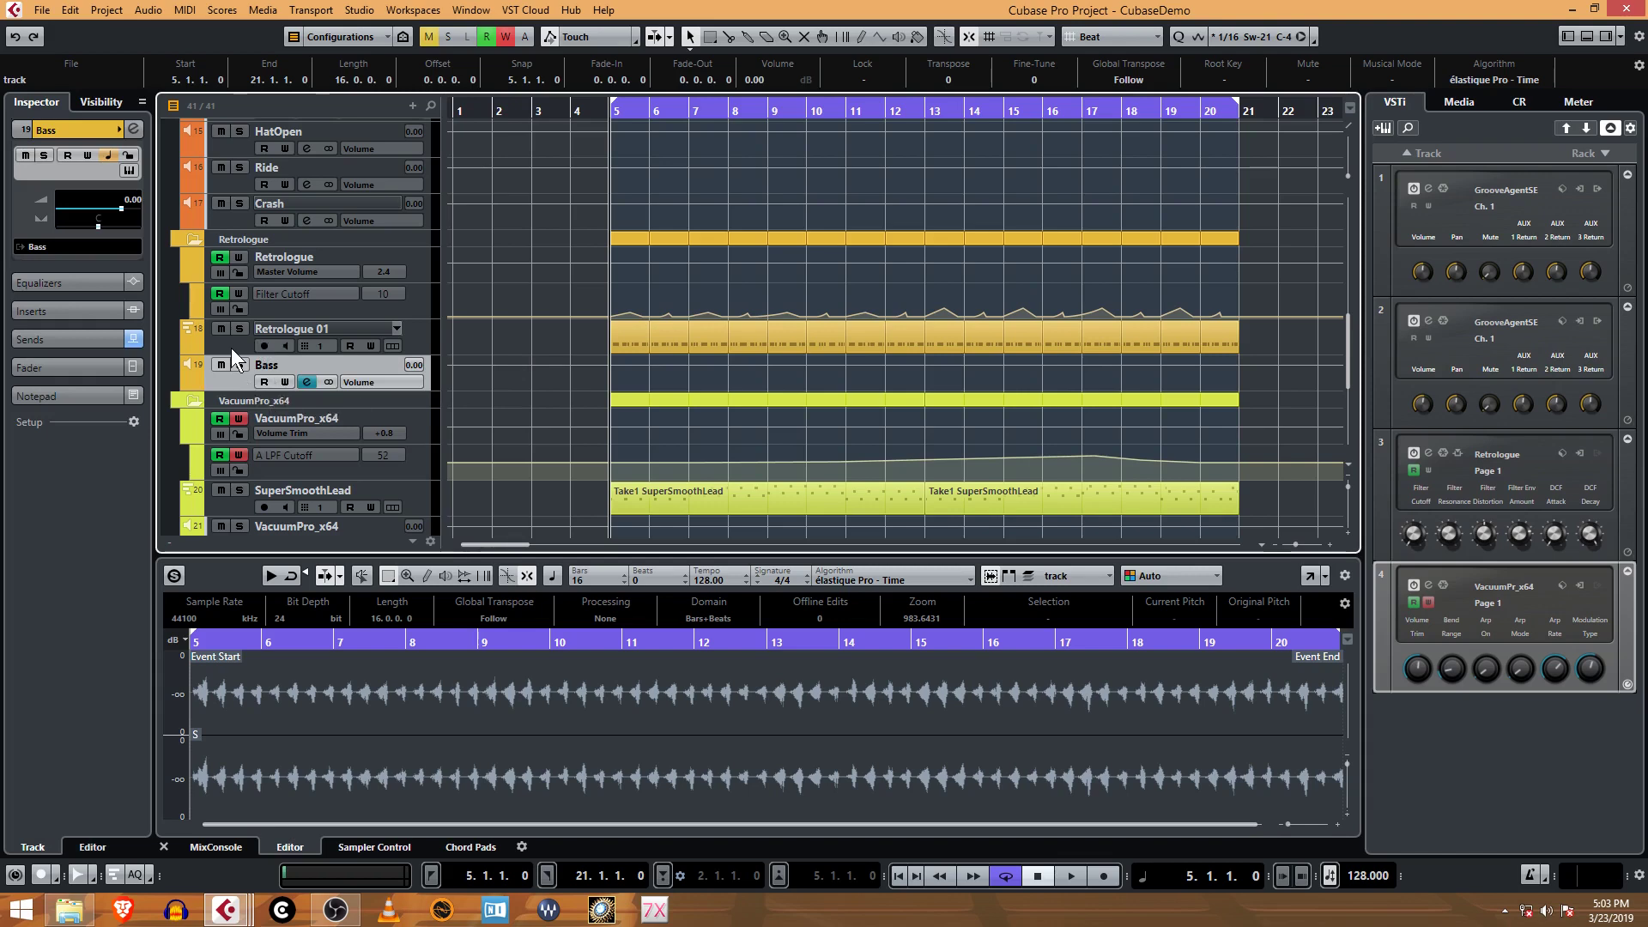
Raise the Retrologue 01 synth's master volume to 7.4.
left_click(210, 335)
left_click(133, 309)
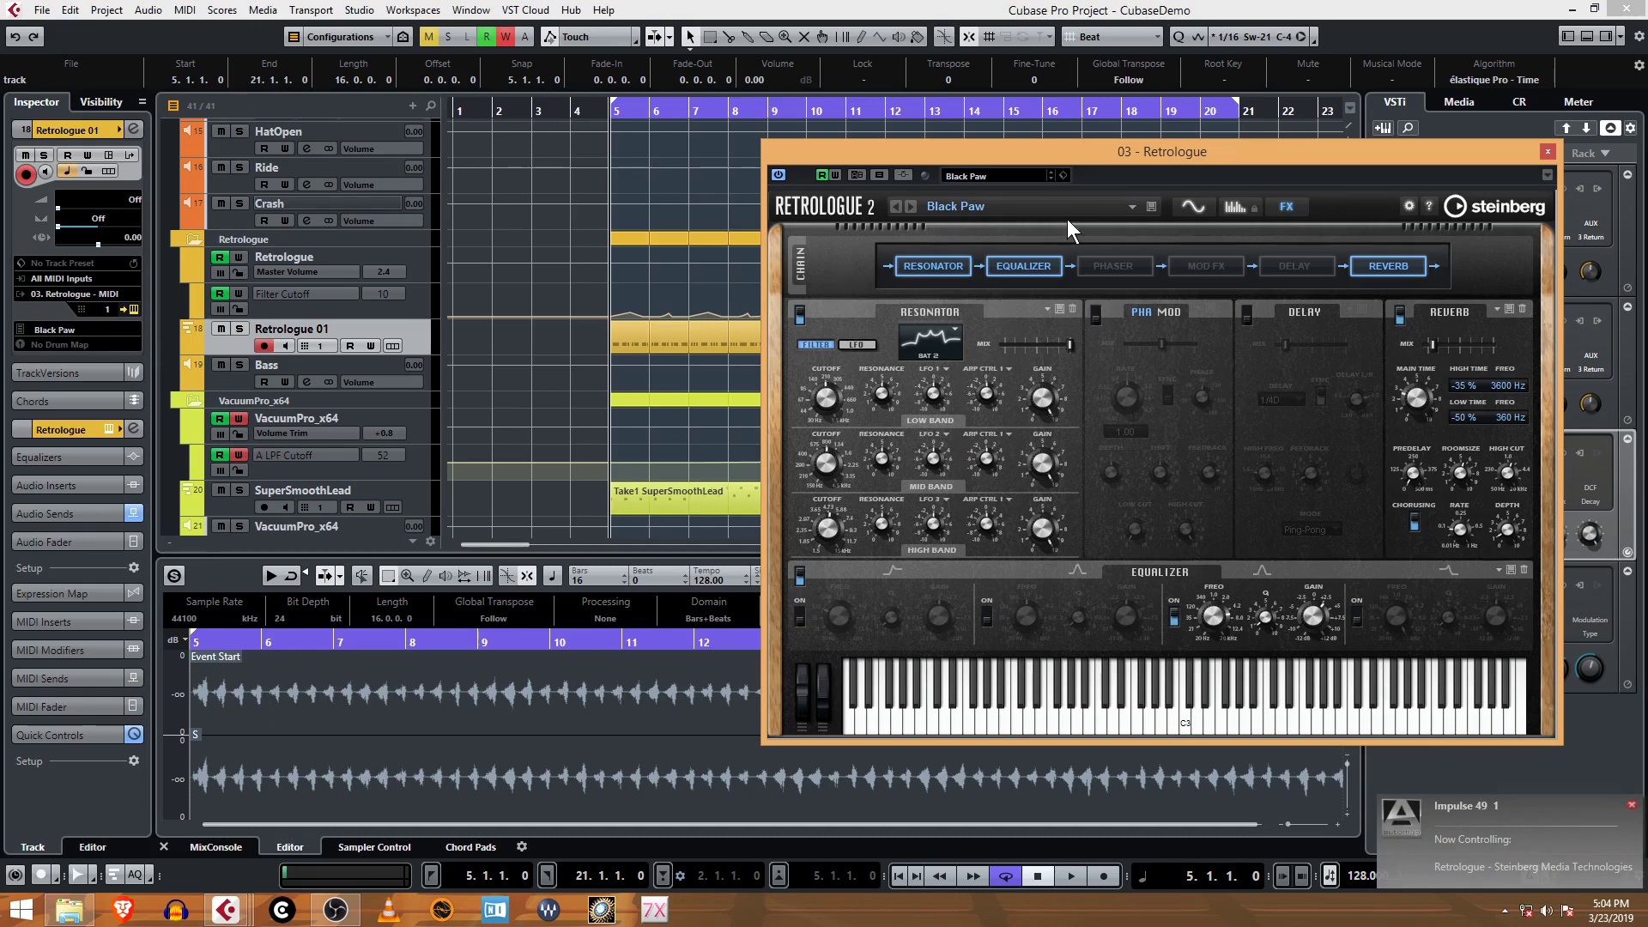
left_click(1183, 207)
scroll(1508, 268, "up", 2)
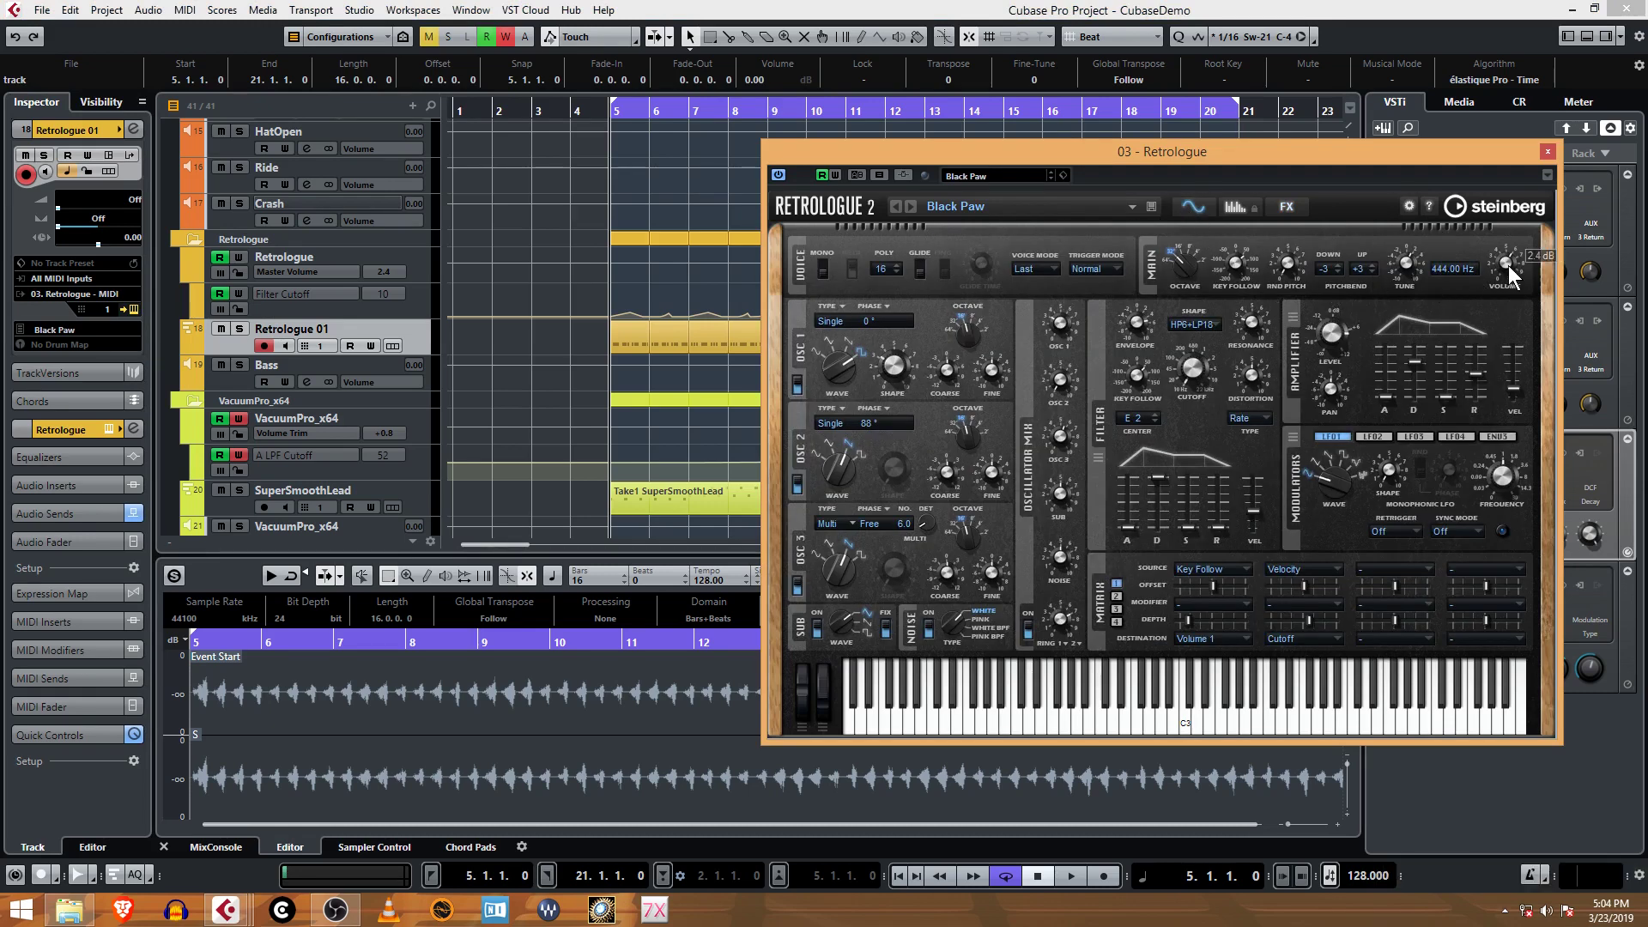
scroll(1508, 268, "up", 4)
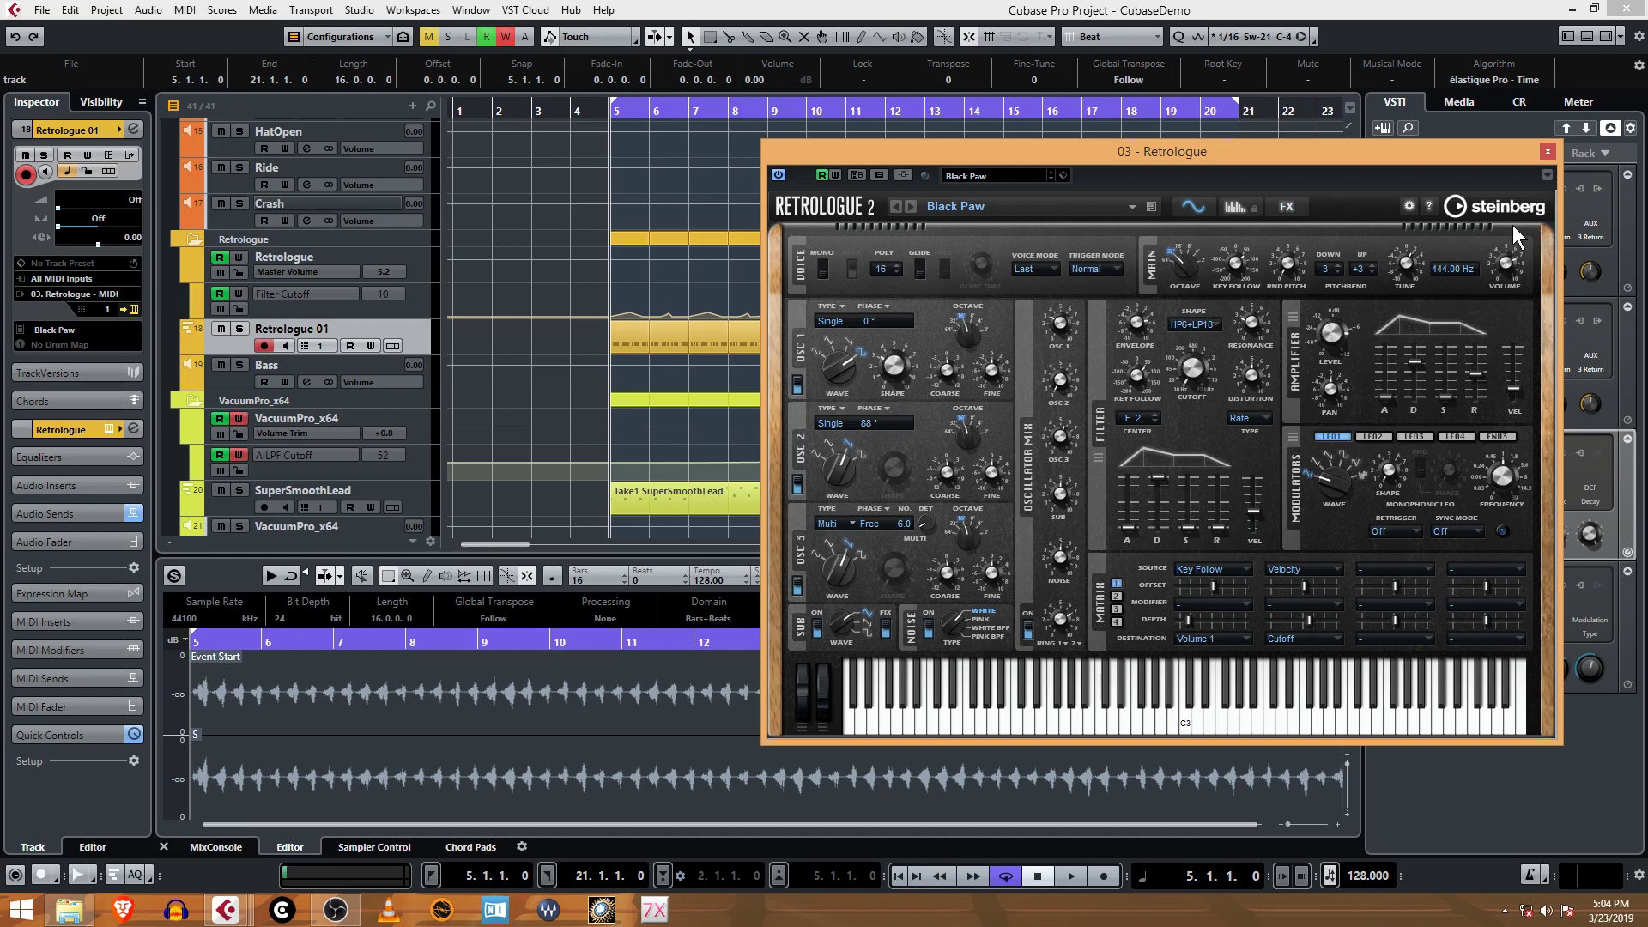
scroll(1508, 268, "up", 4)
Close the synth panel, start playback and reopen the MixConsole.
left_click(1548, 152)
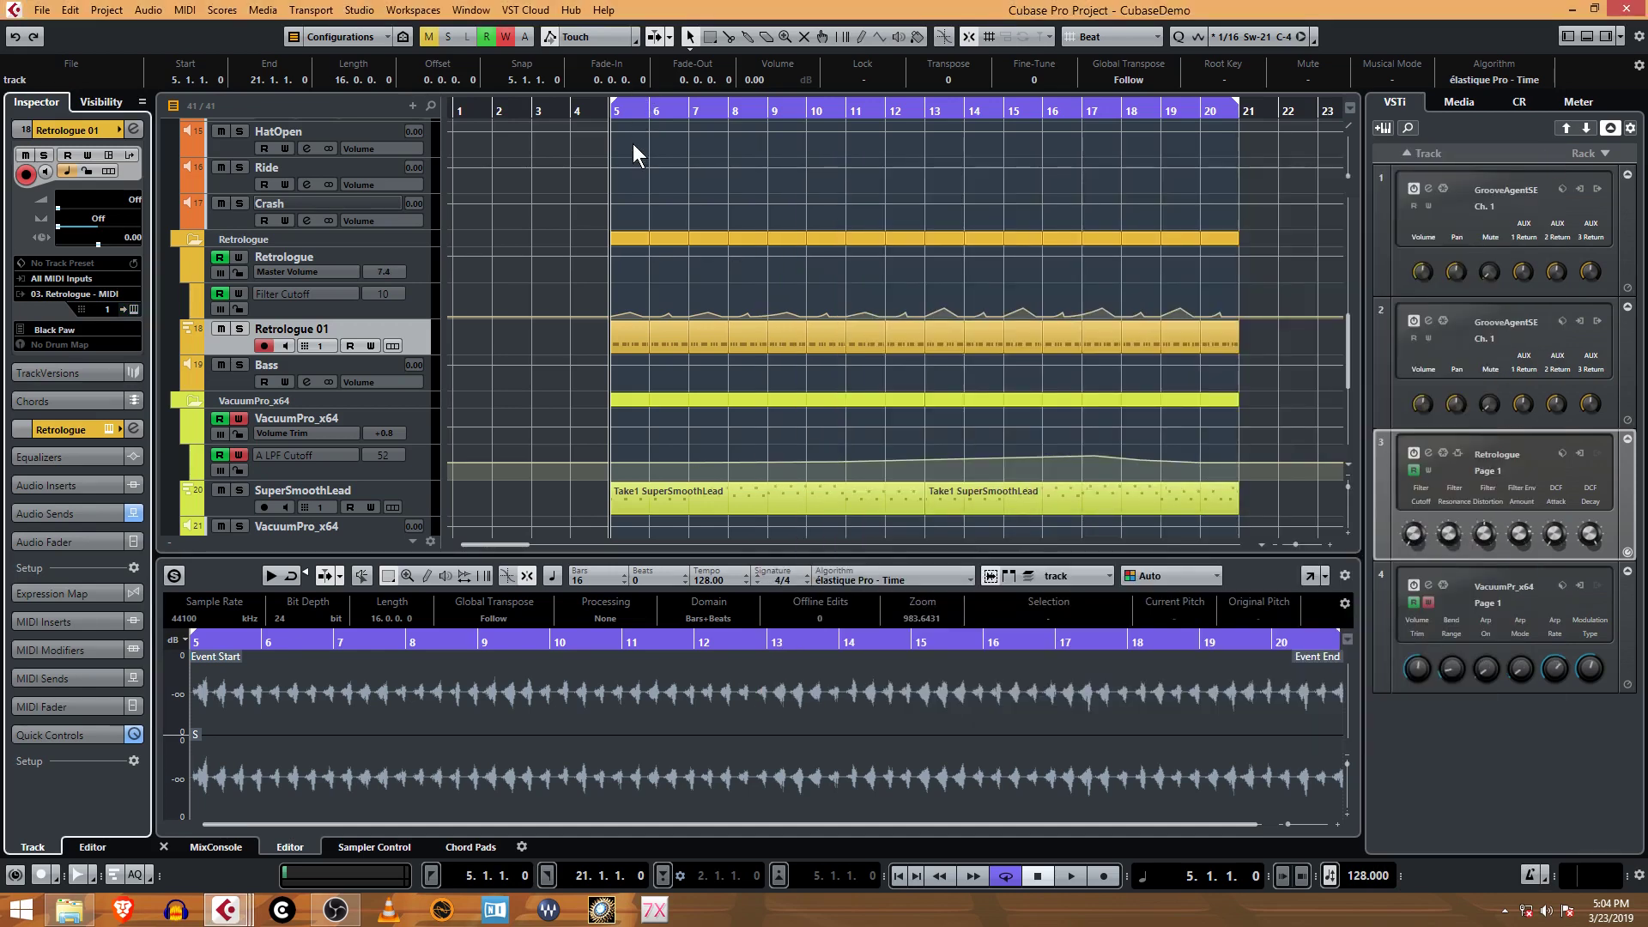
key("space")
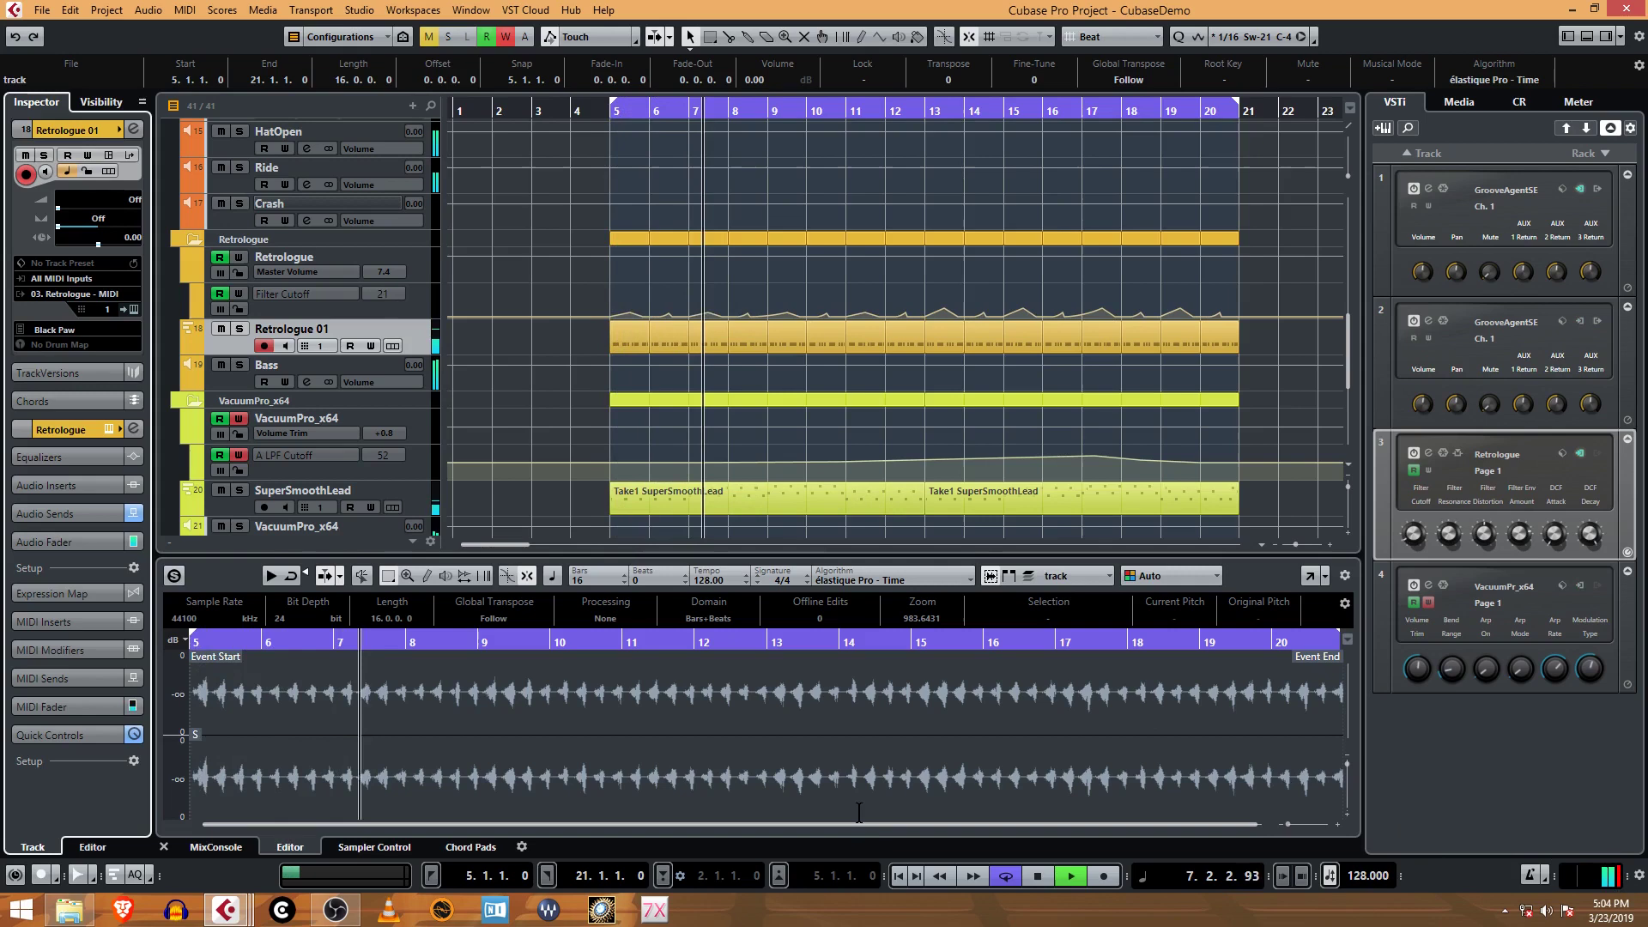
key("F3")
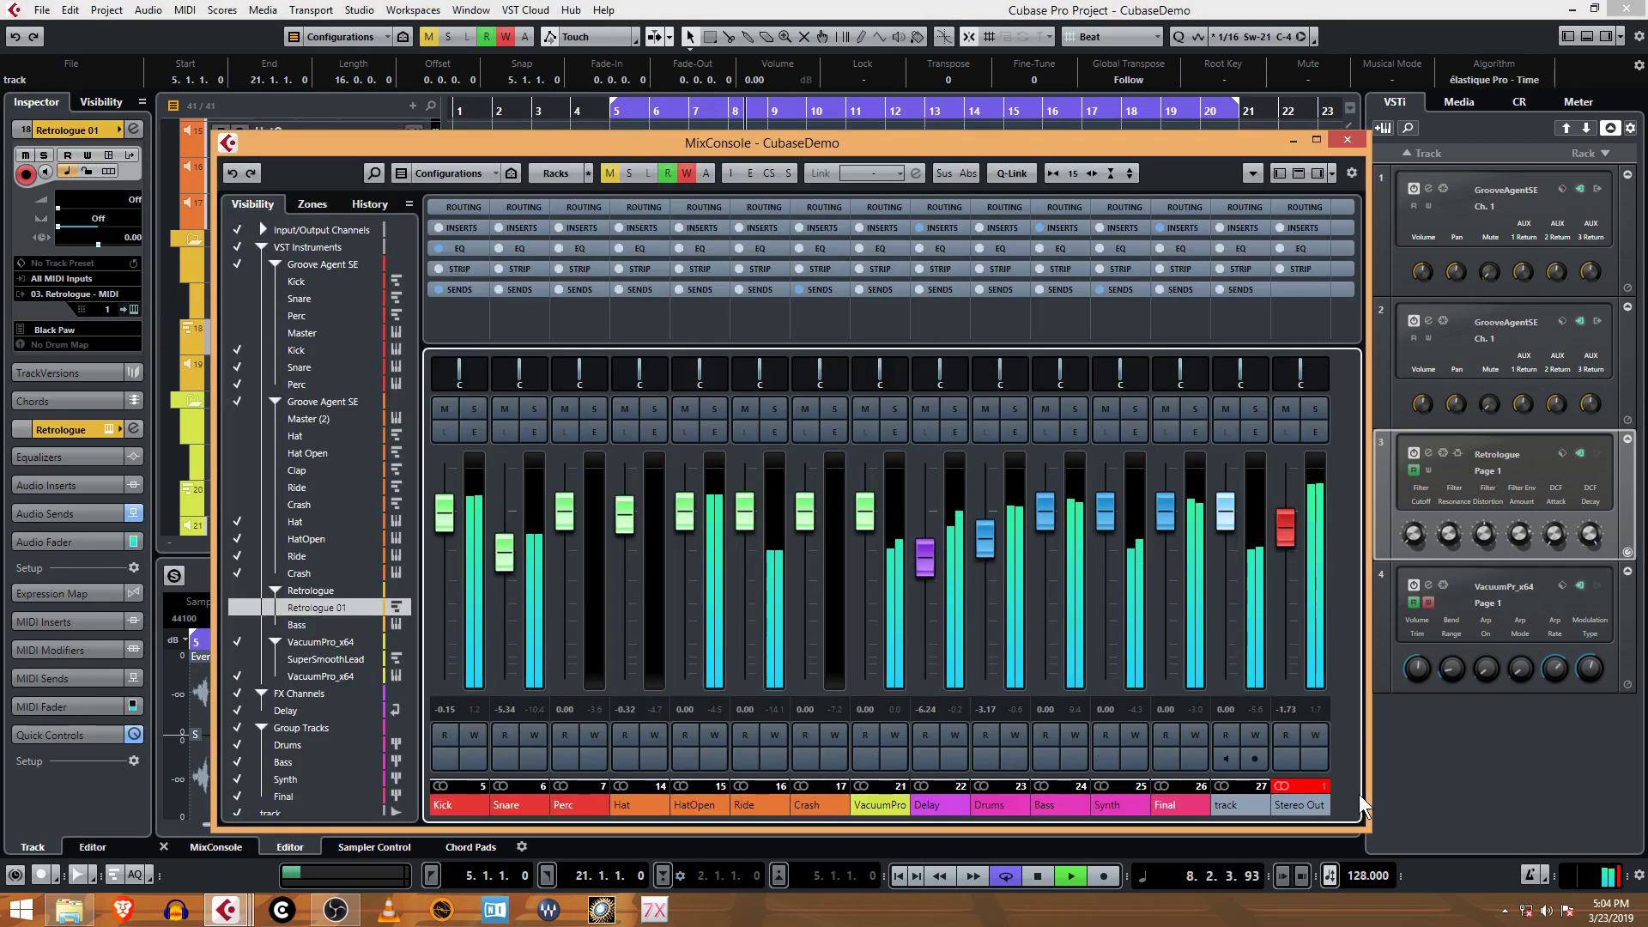
Drop the Stereo Out fader from -1.73 to -4.05 dB and close the MixConsole.
left_click_drag(1286, 532, 1291, 549)
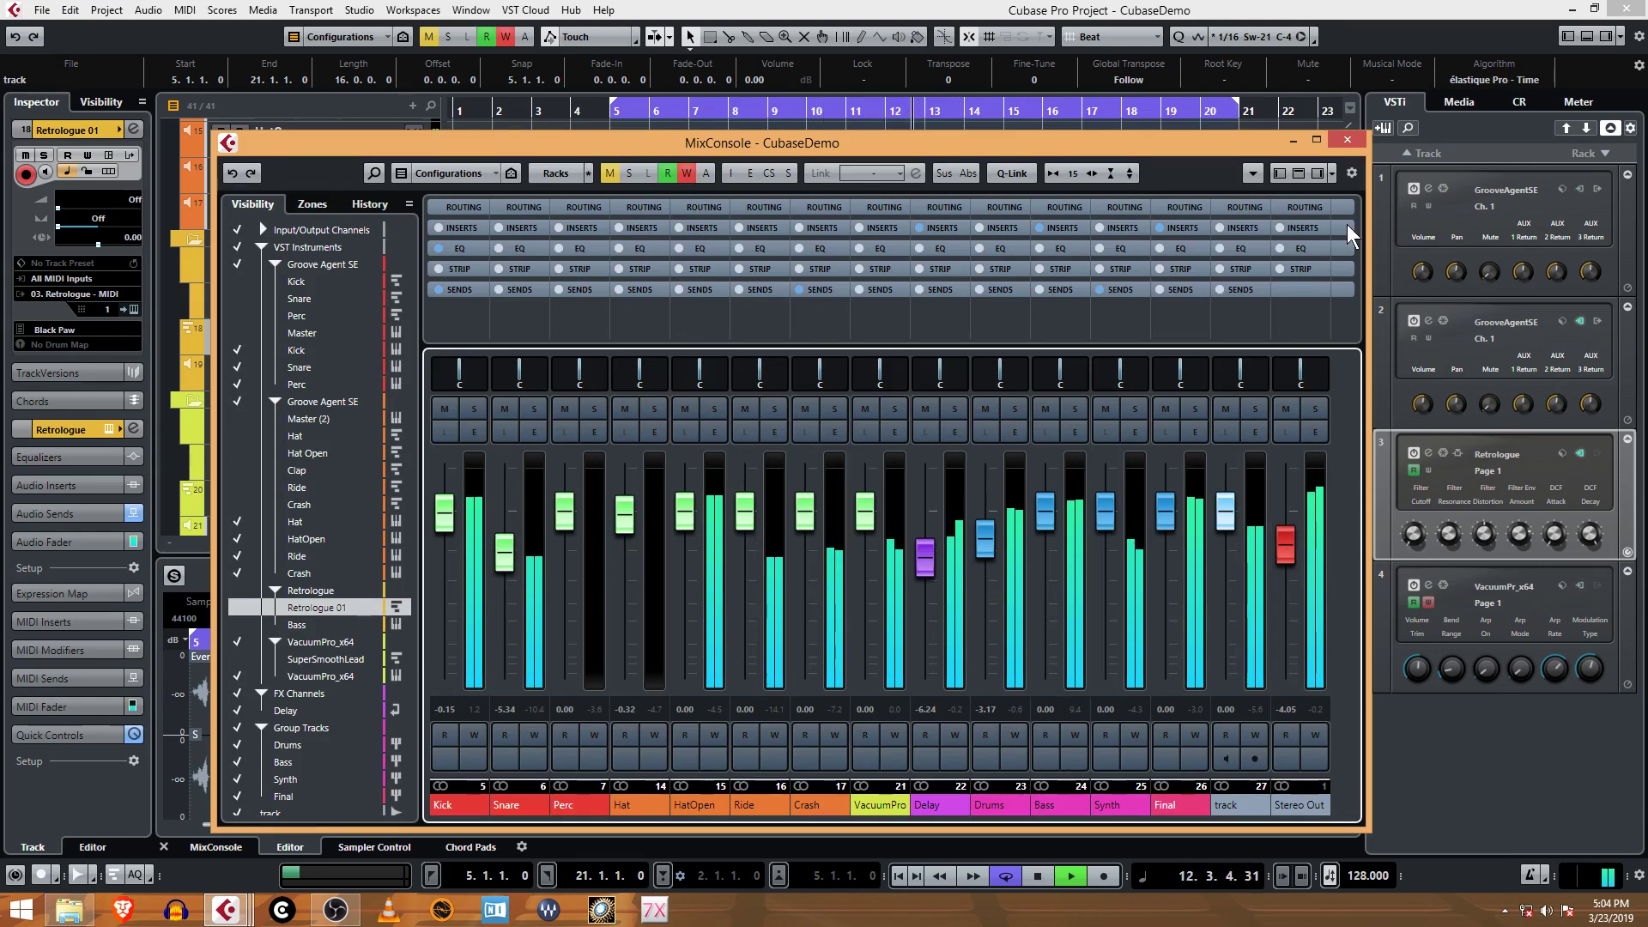
left_click(1354, 141)
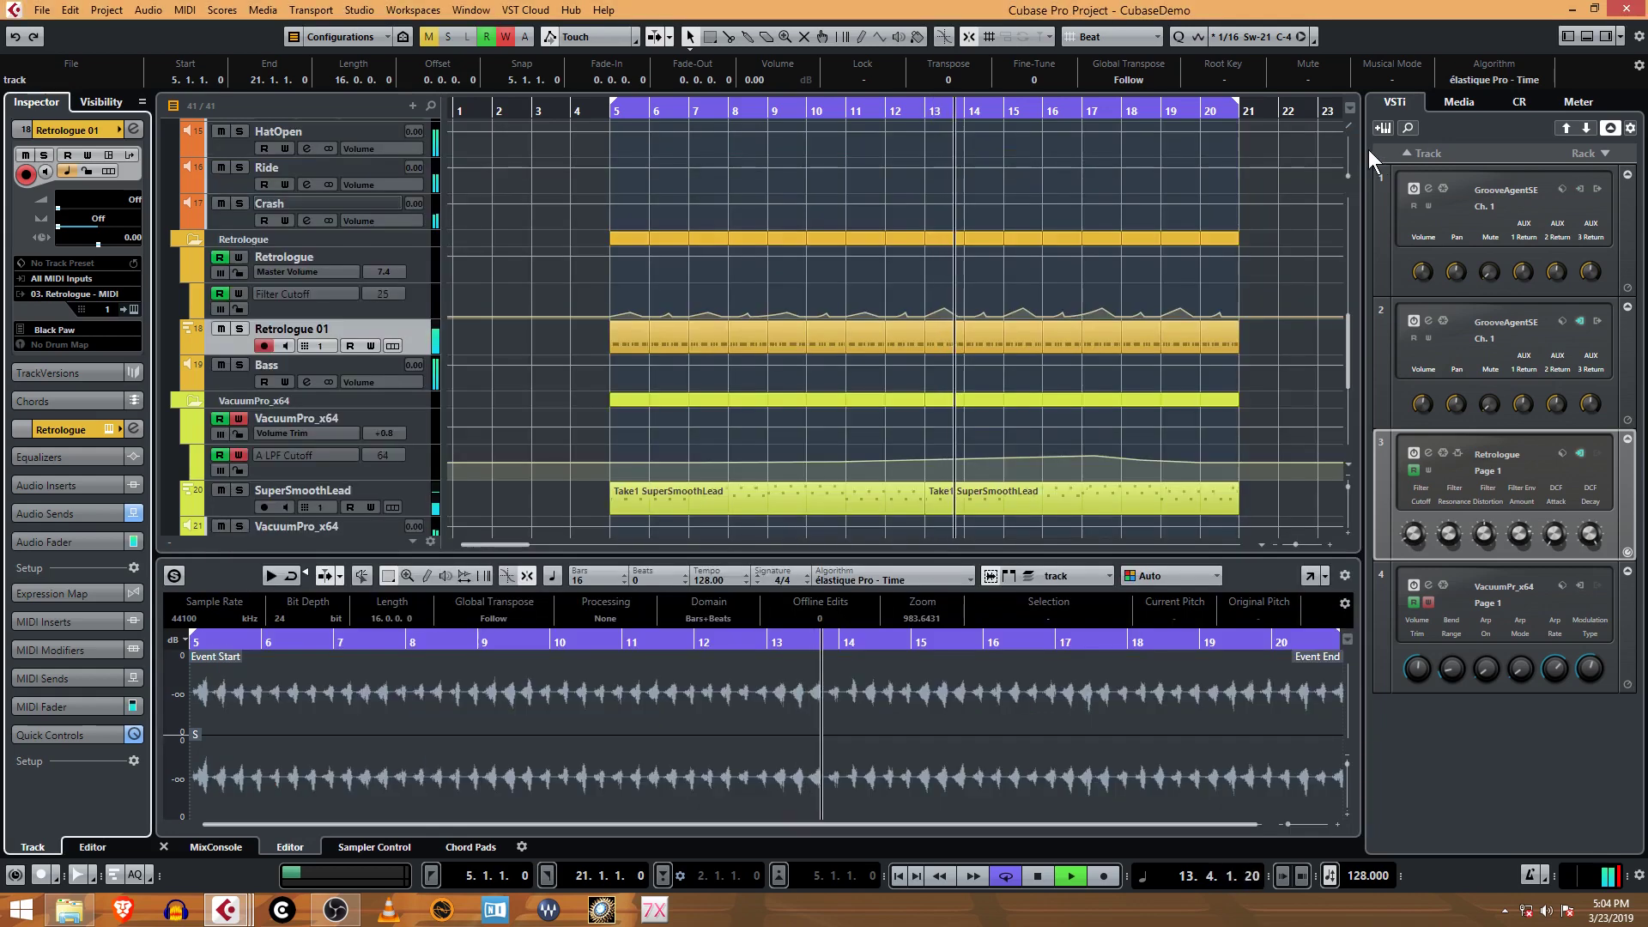
Export the Bass group audio mixdown over track.wav as a new version, importing it as a track.
left_click(44, 9)
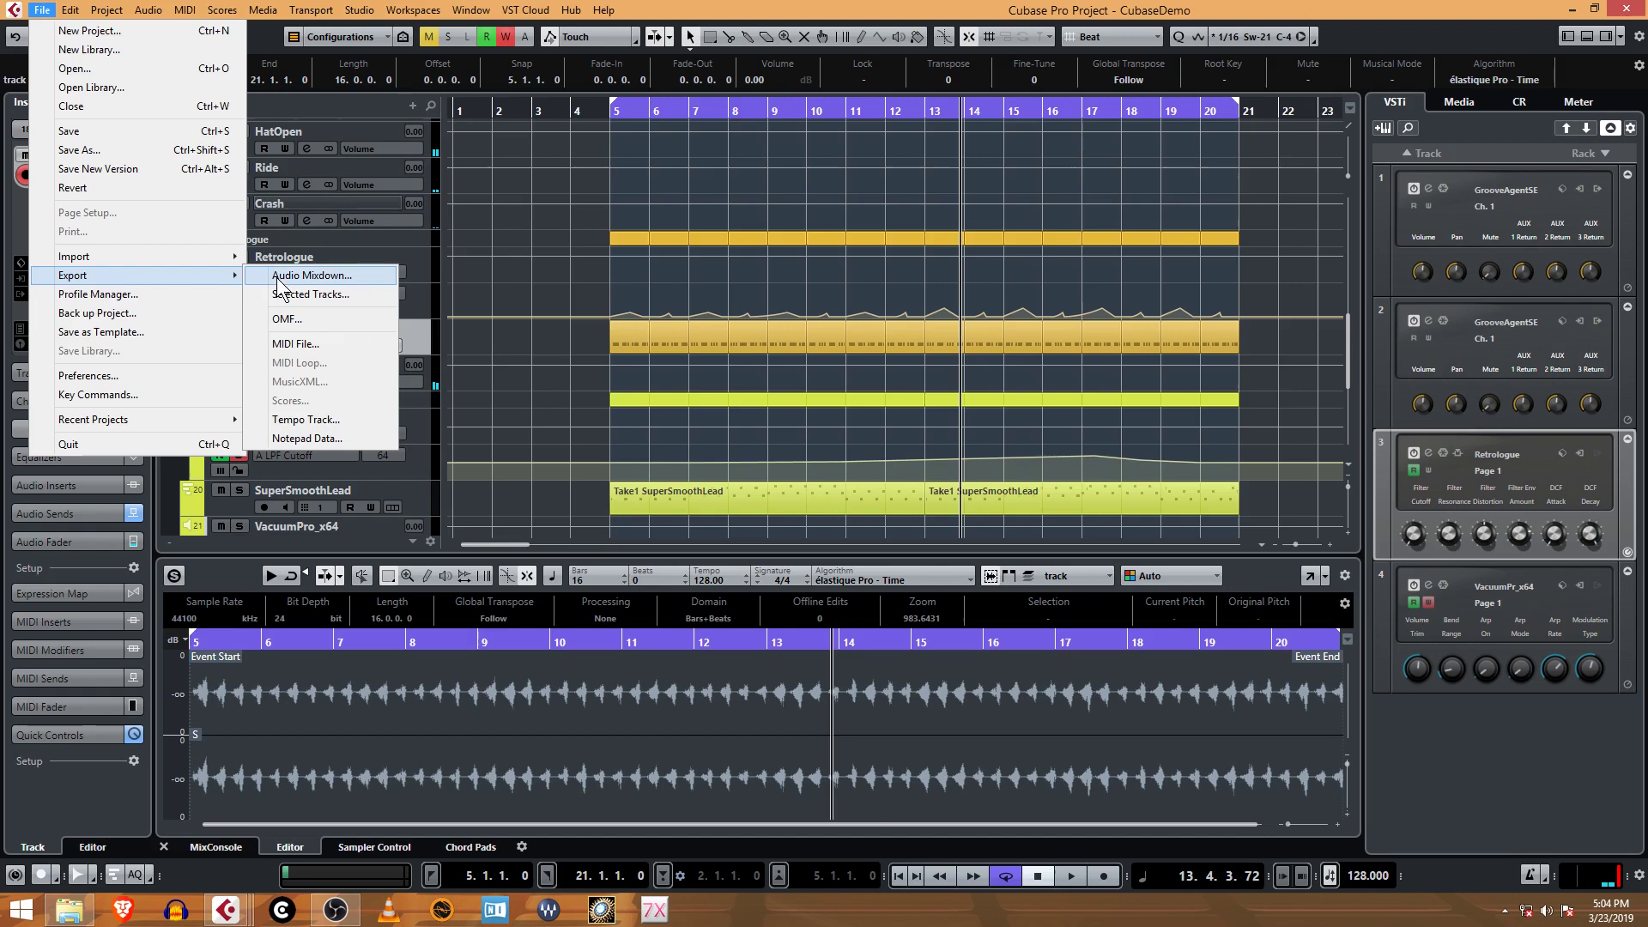
left_click(278, 278)
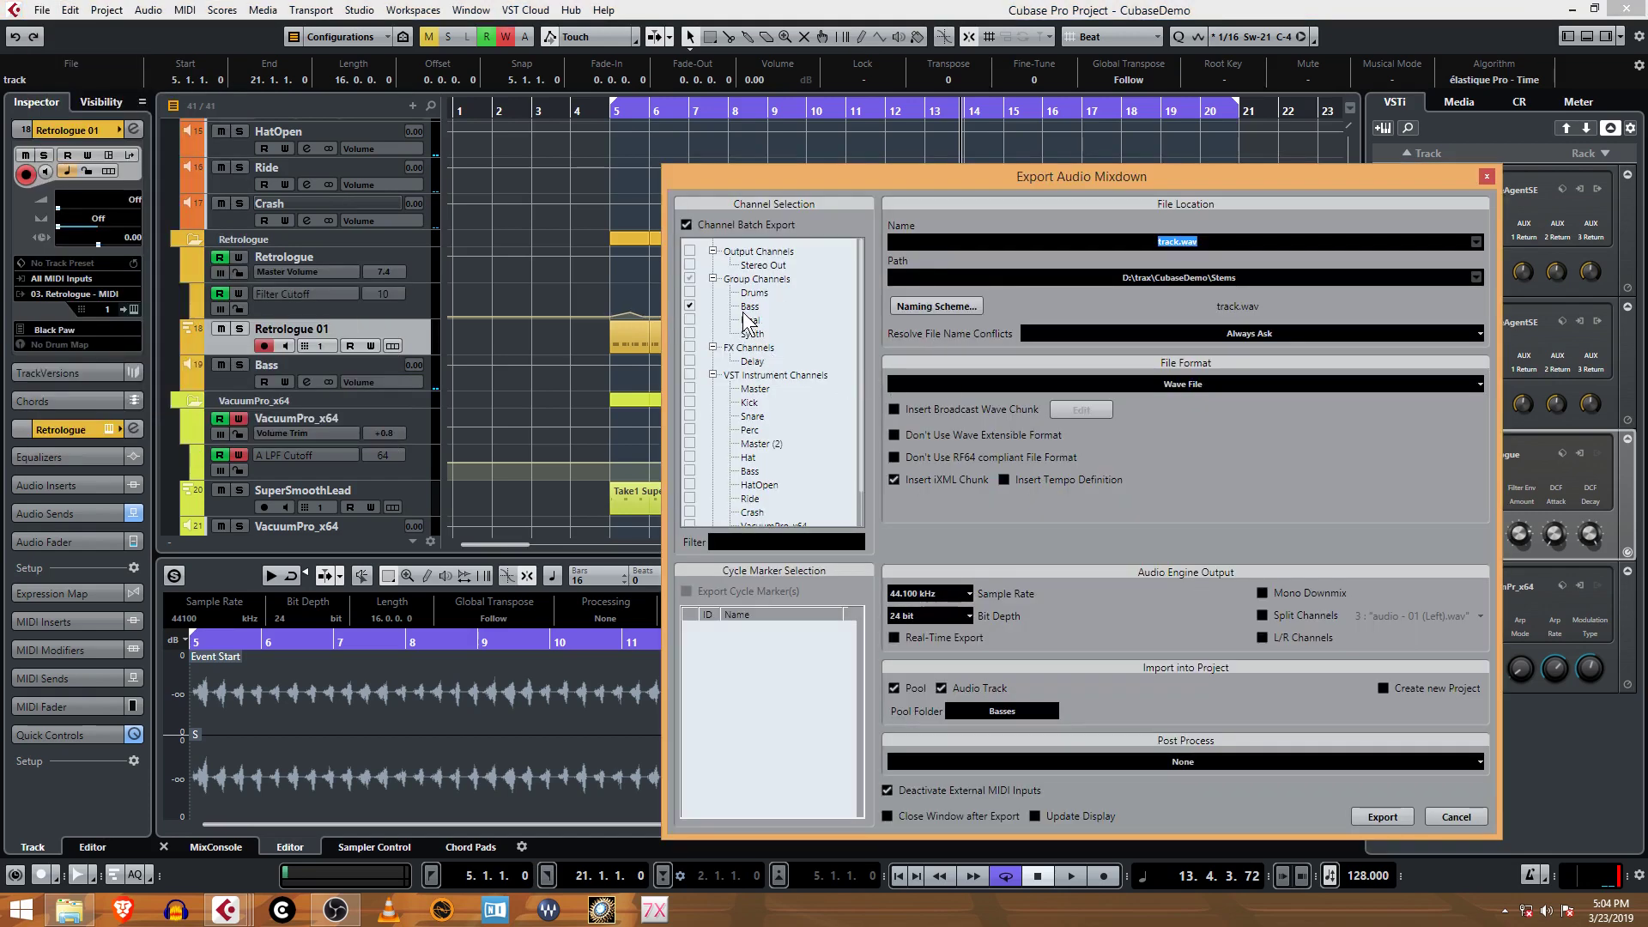
left_click(1398, 815)
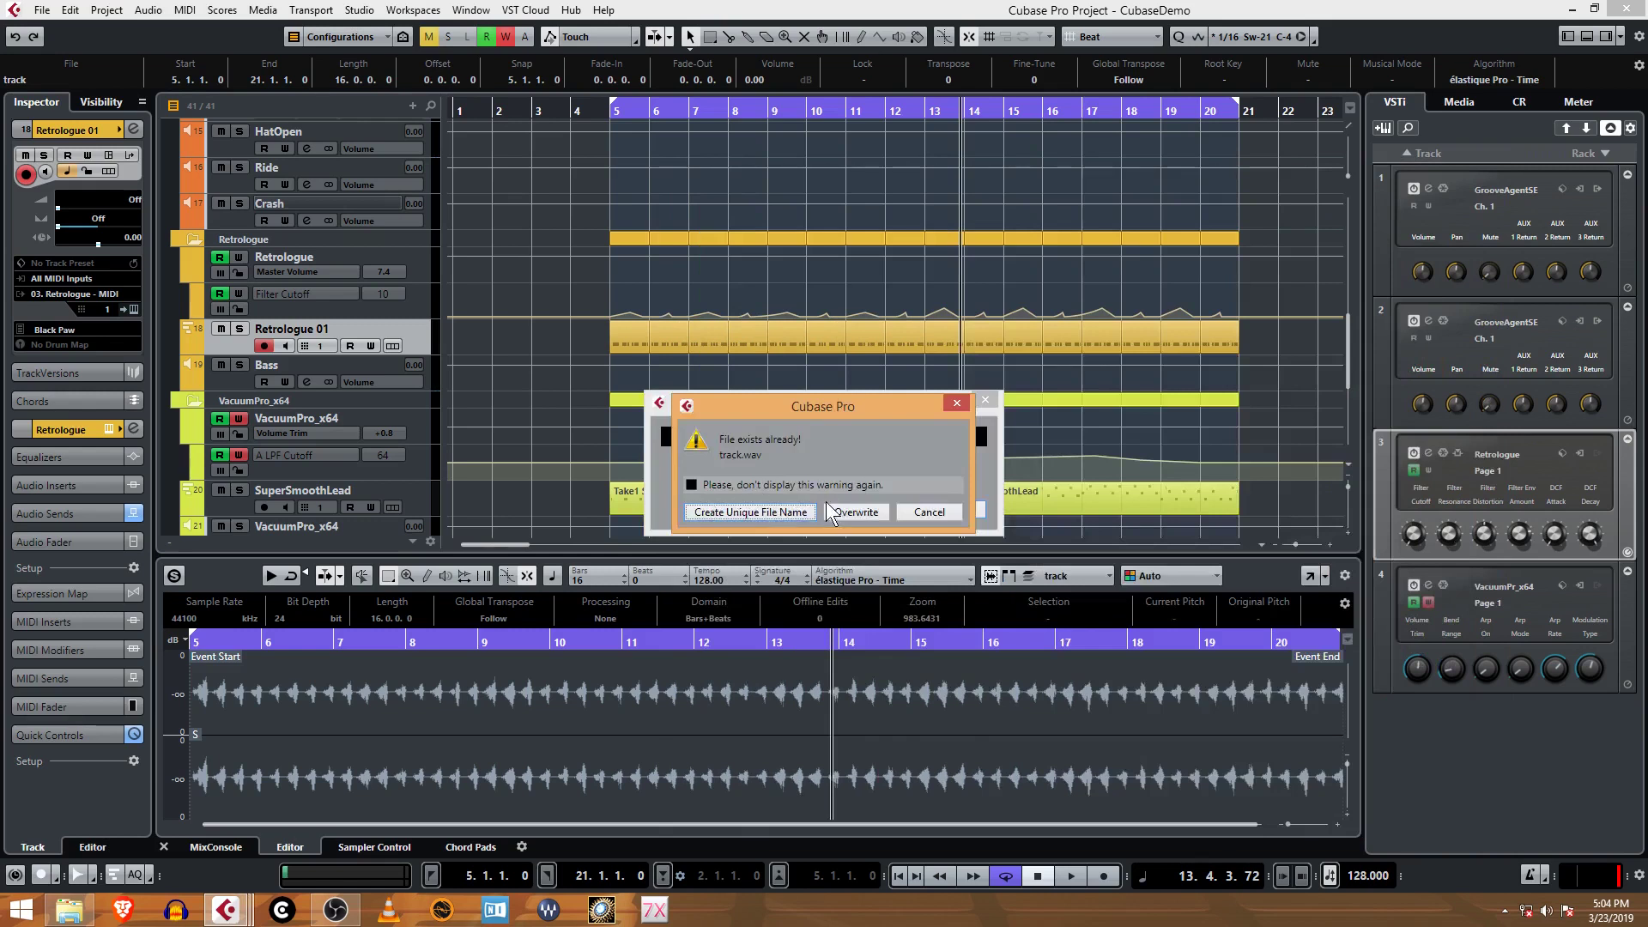
left_click(850, 513)
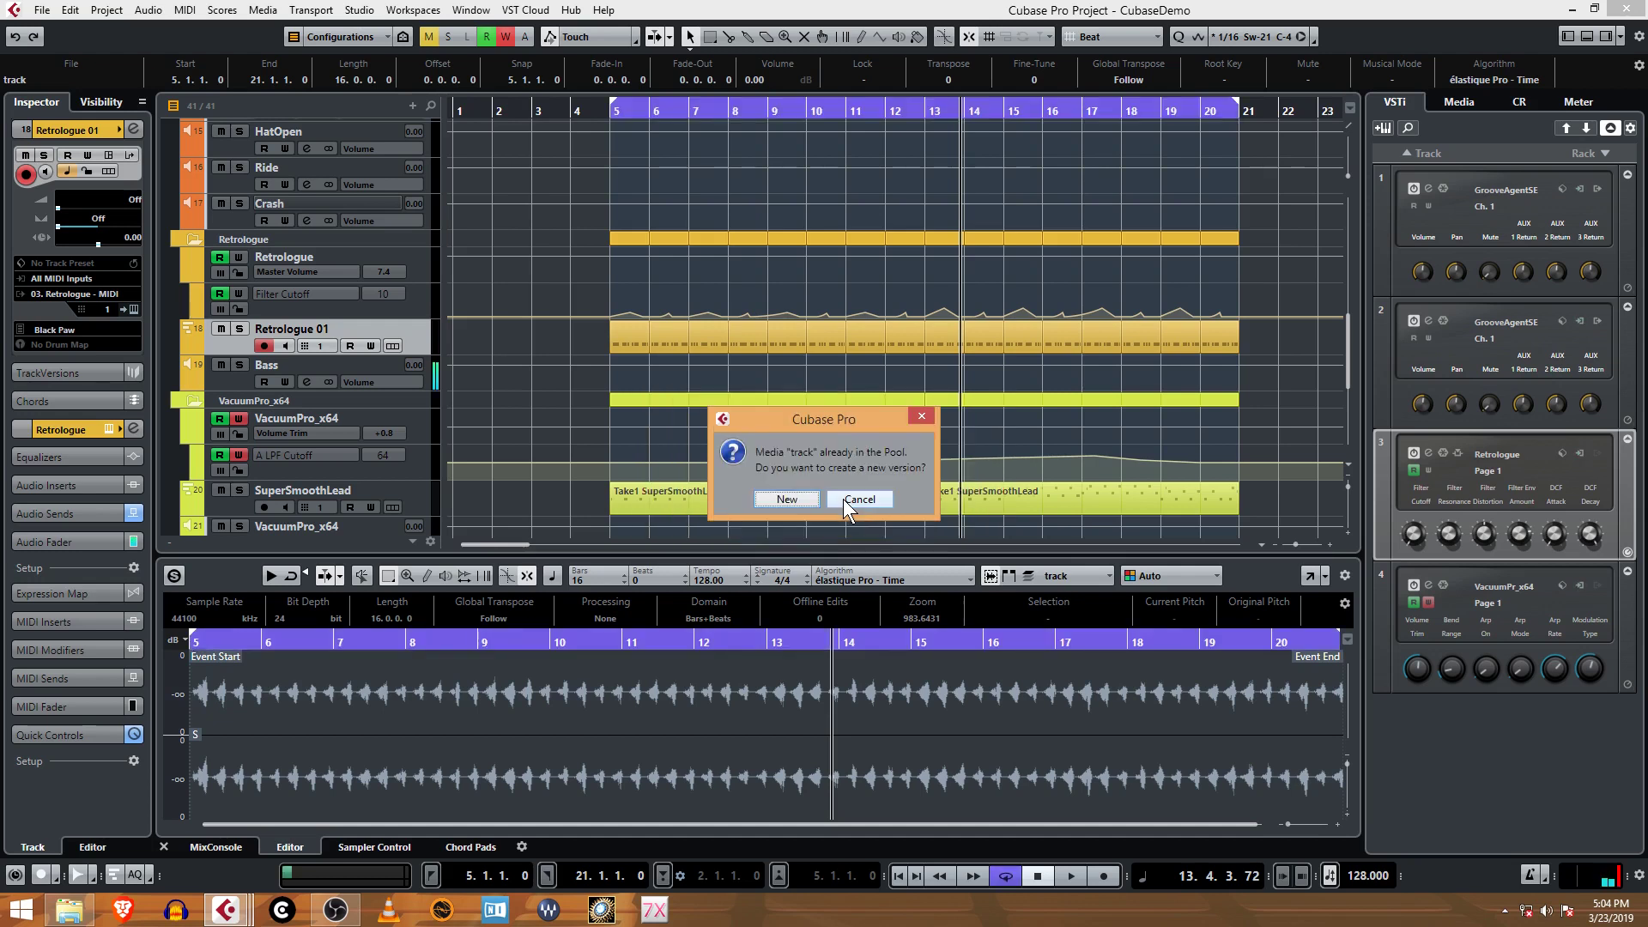
left_click(785, 499)
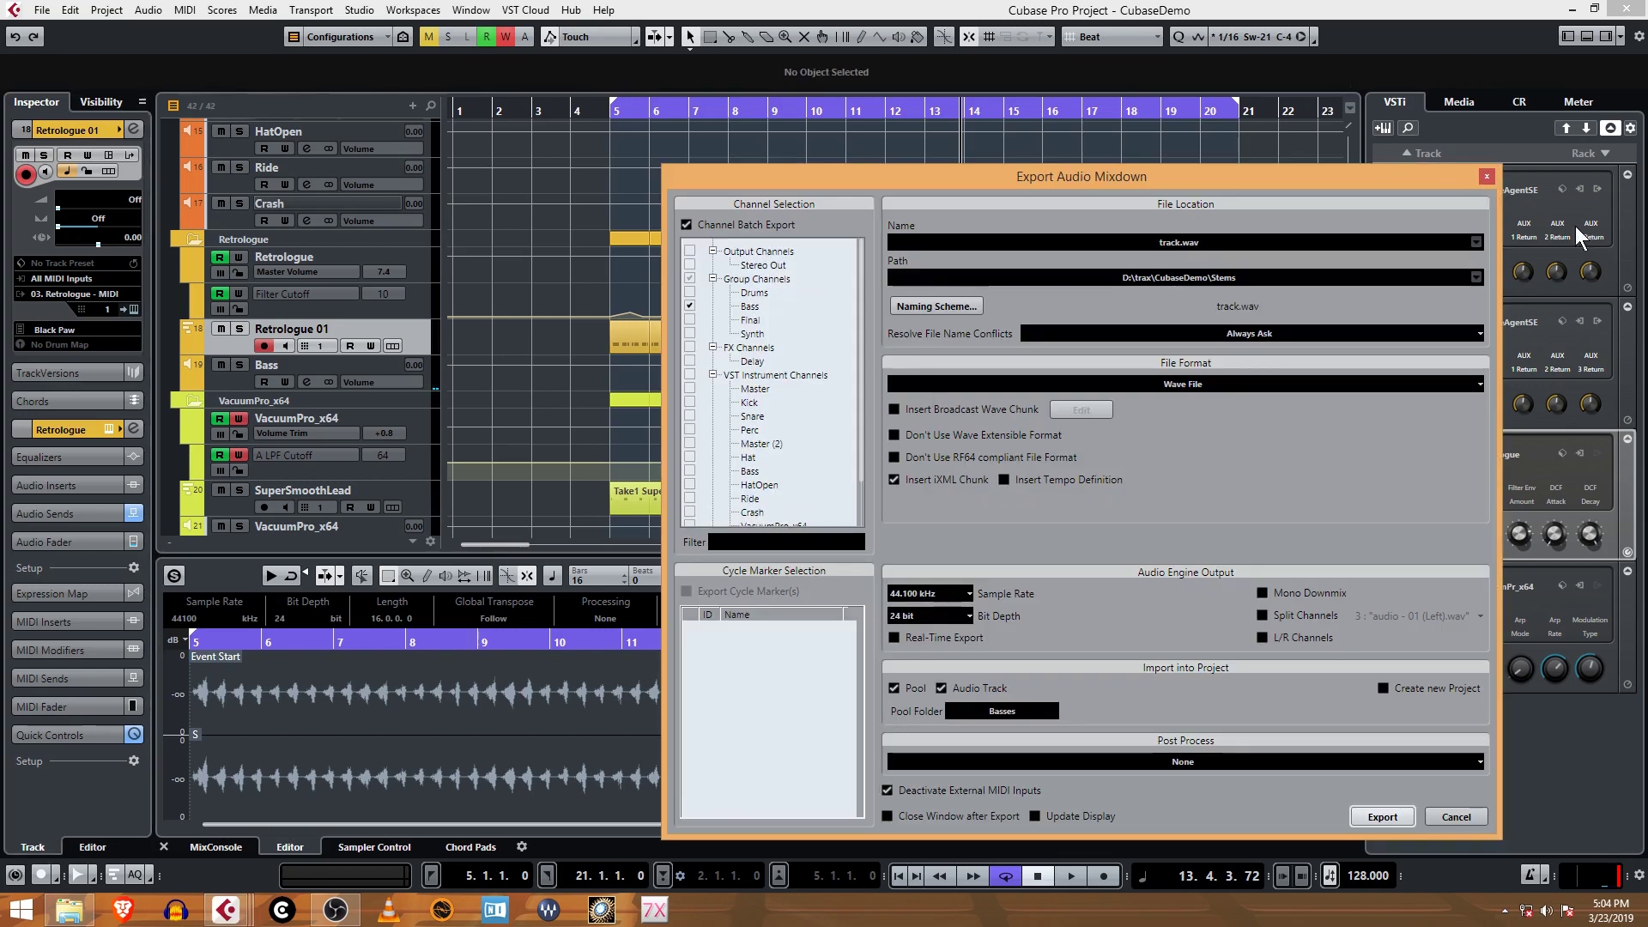
left_click(1486, 176)
Check the new track-01 recording, then delete the old audio event on 'track'.
scroll(735, 507, "down", 3)
scroll(735, 507, "up", 3)
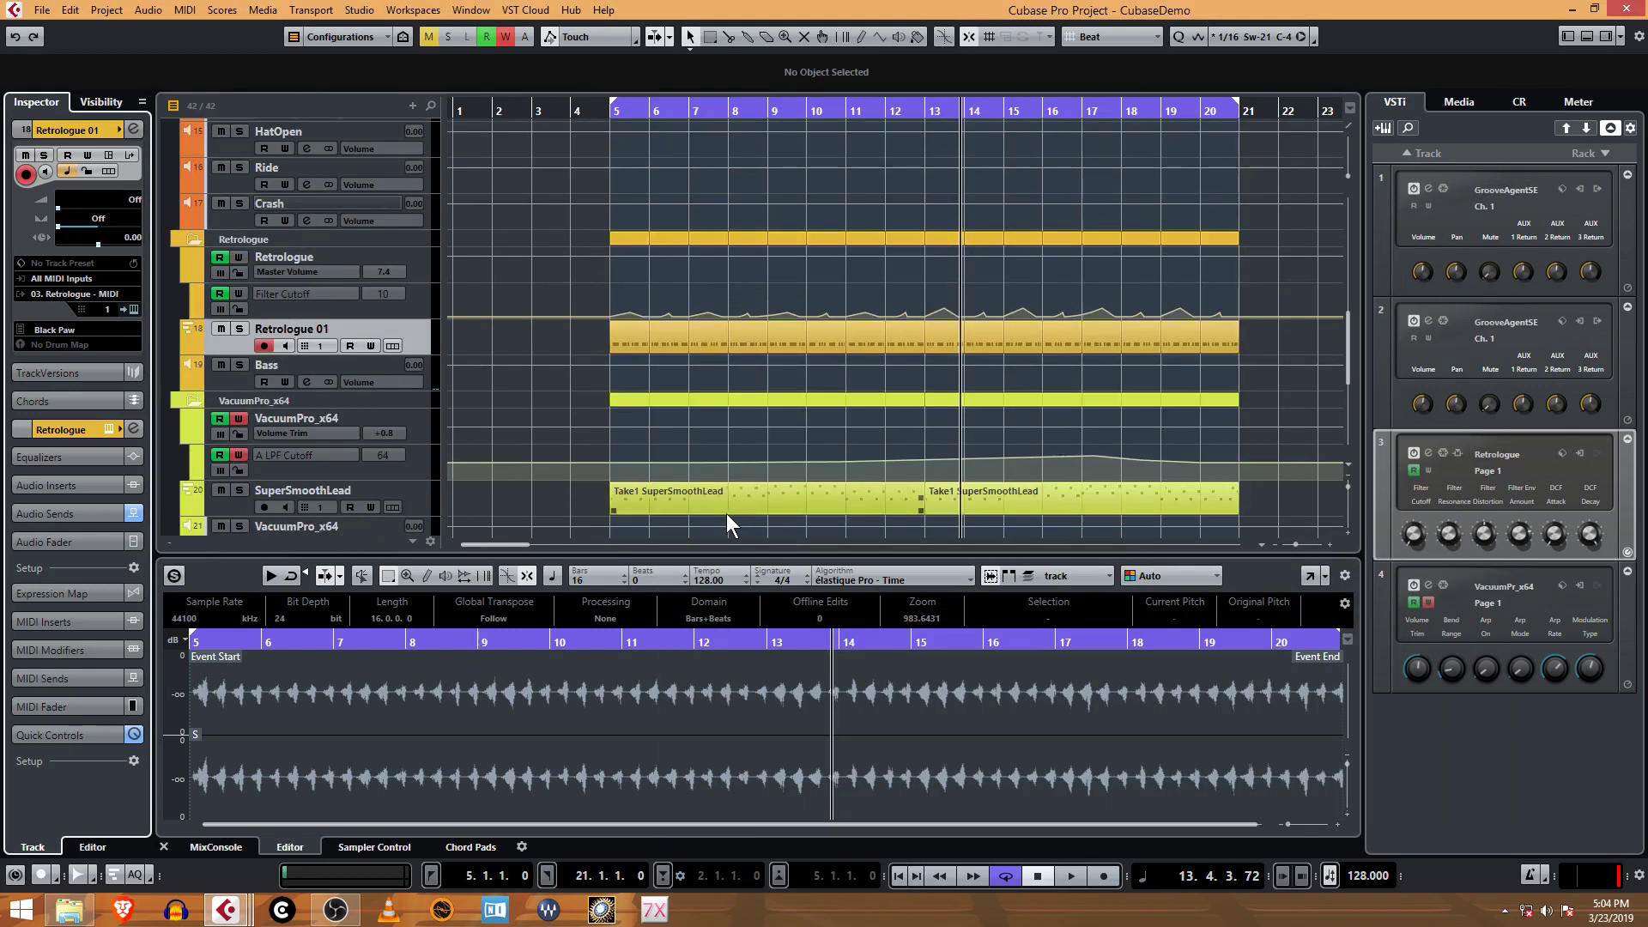
left_click(164, 846)
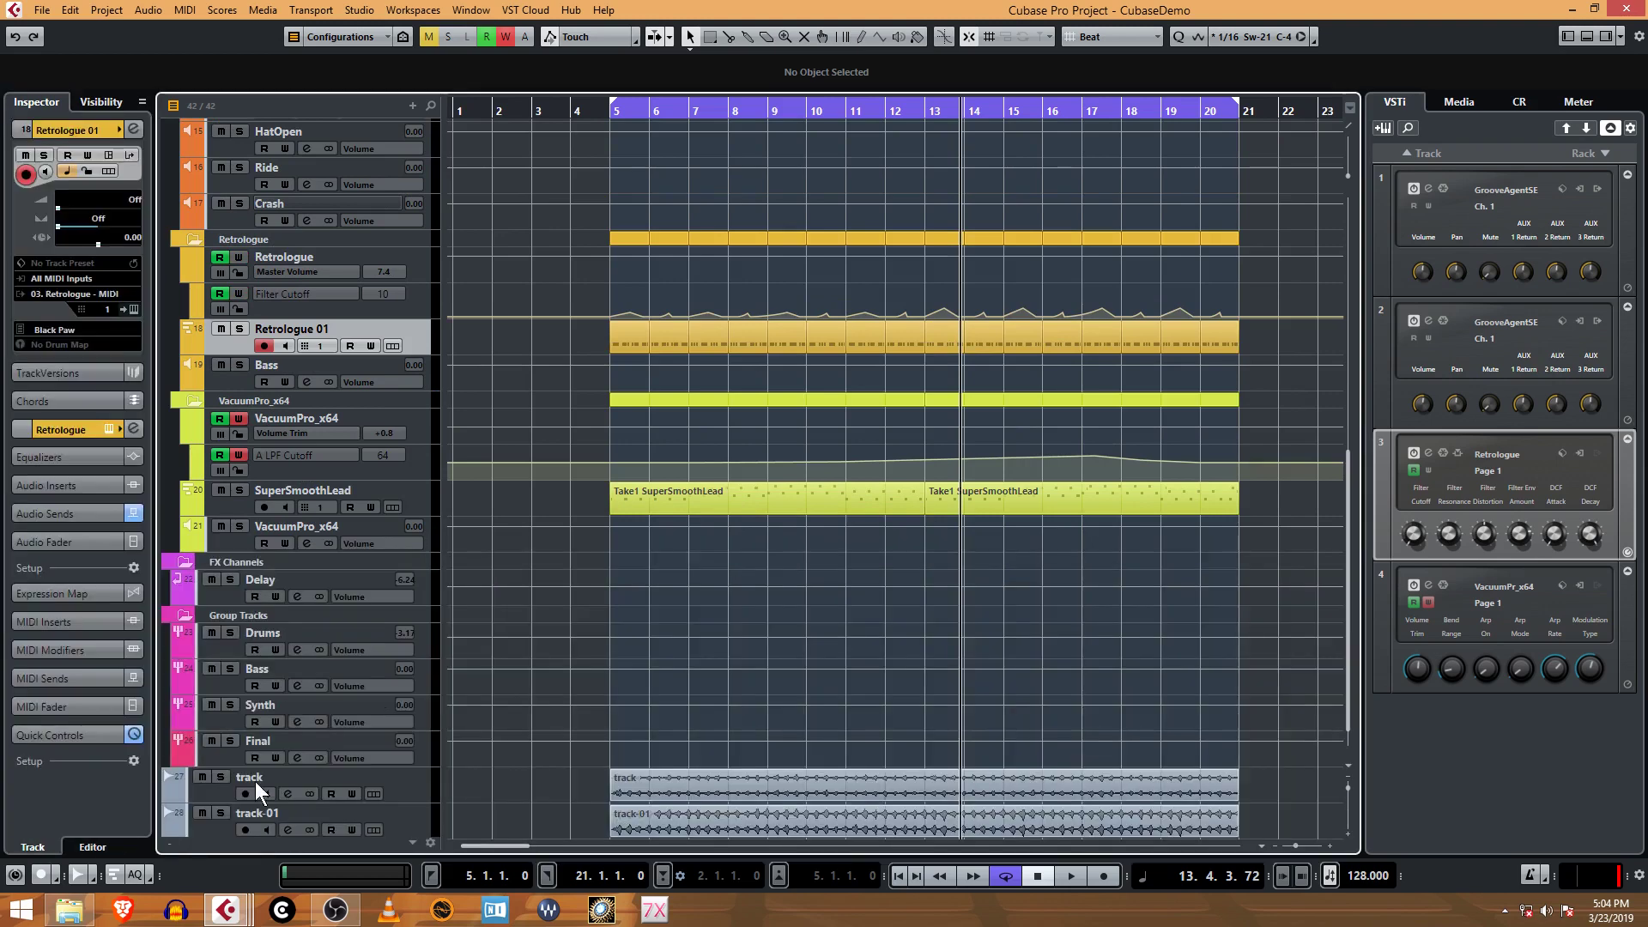
scroll(859, 735, "down", 1)
double_click(867, 779)
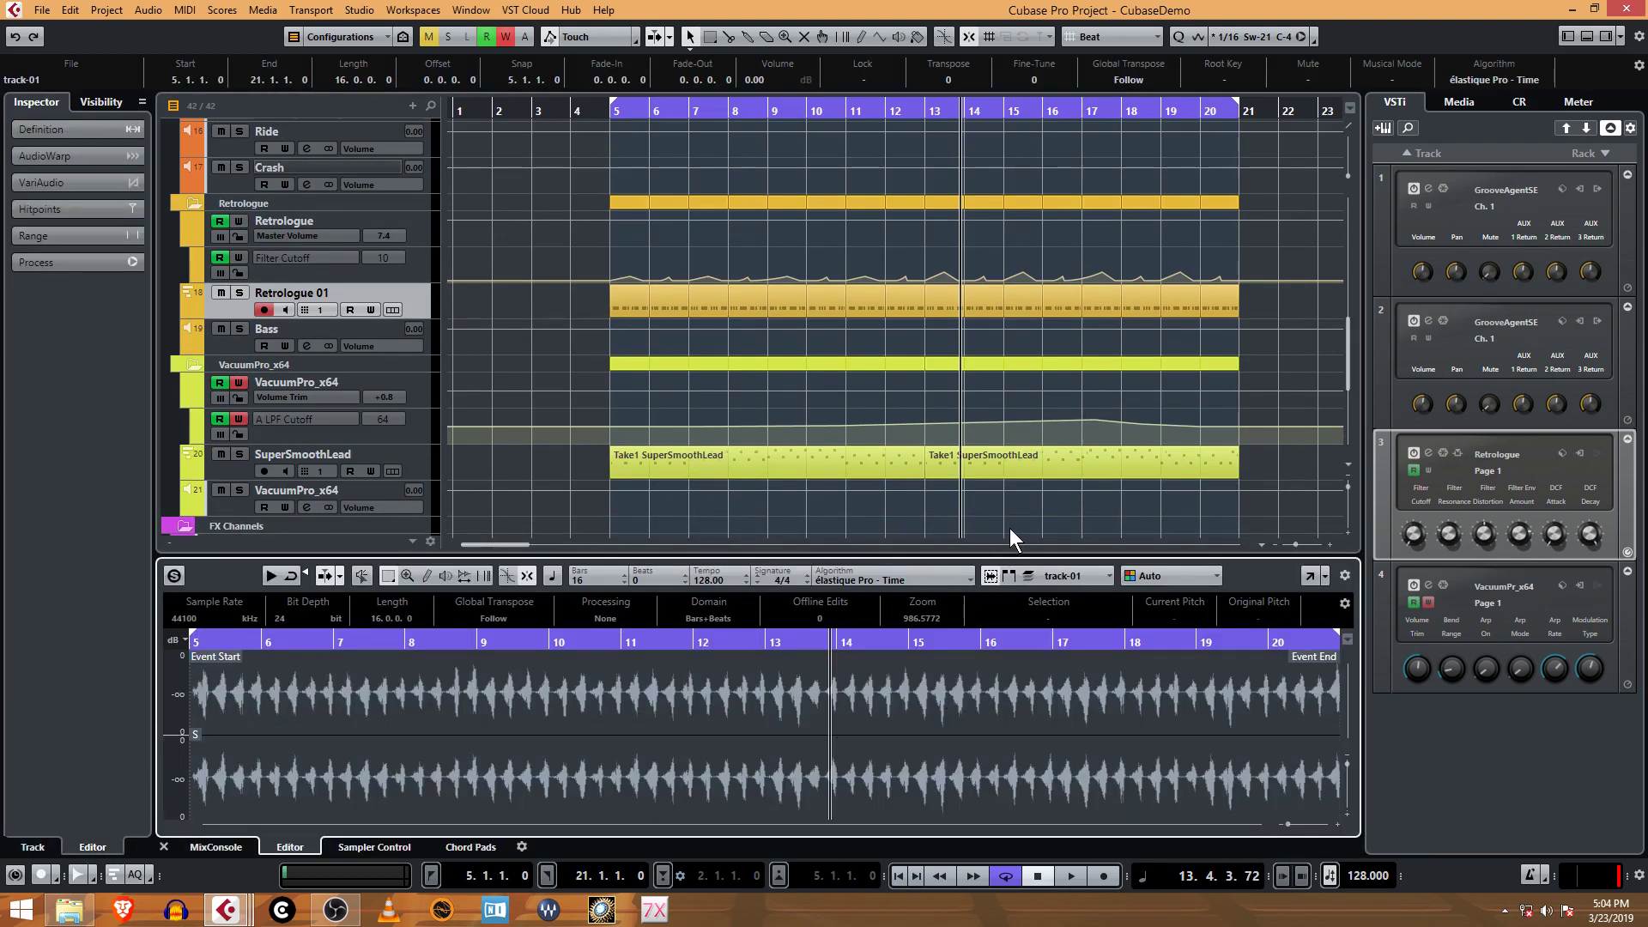
left_click(159, 842)
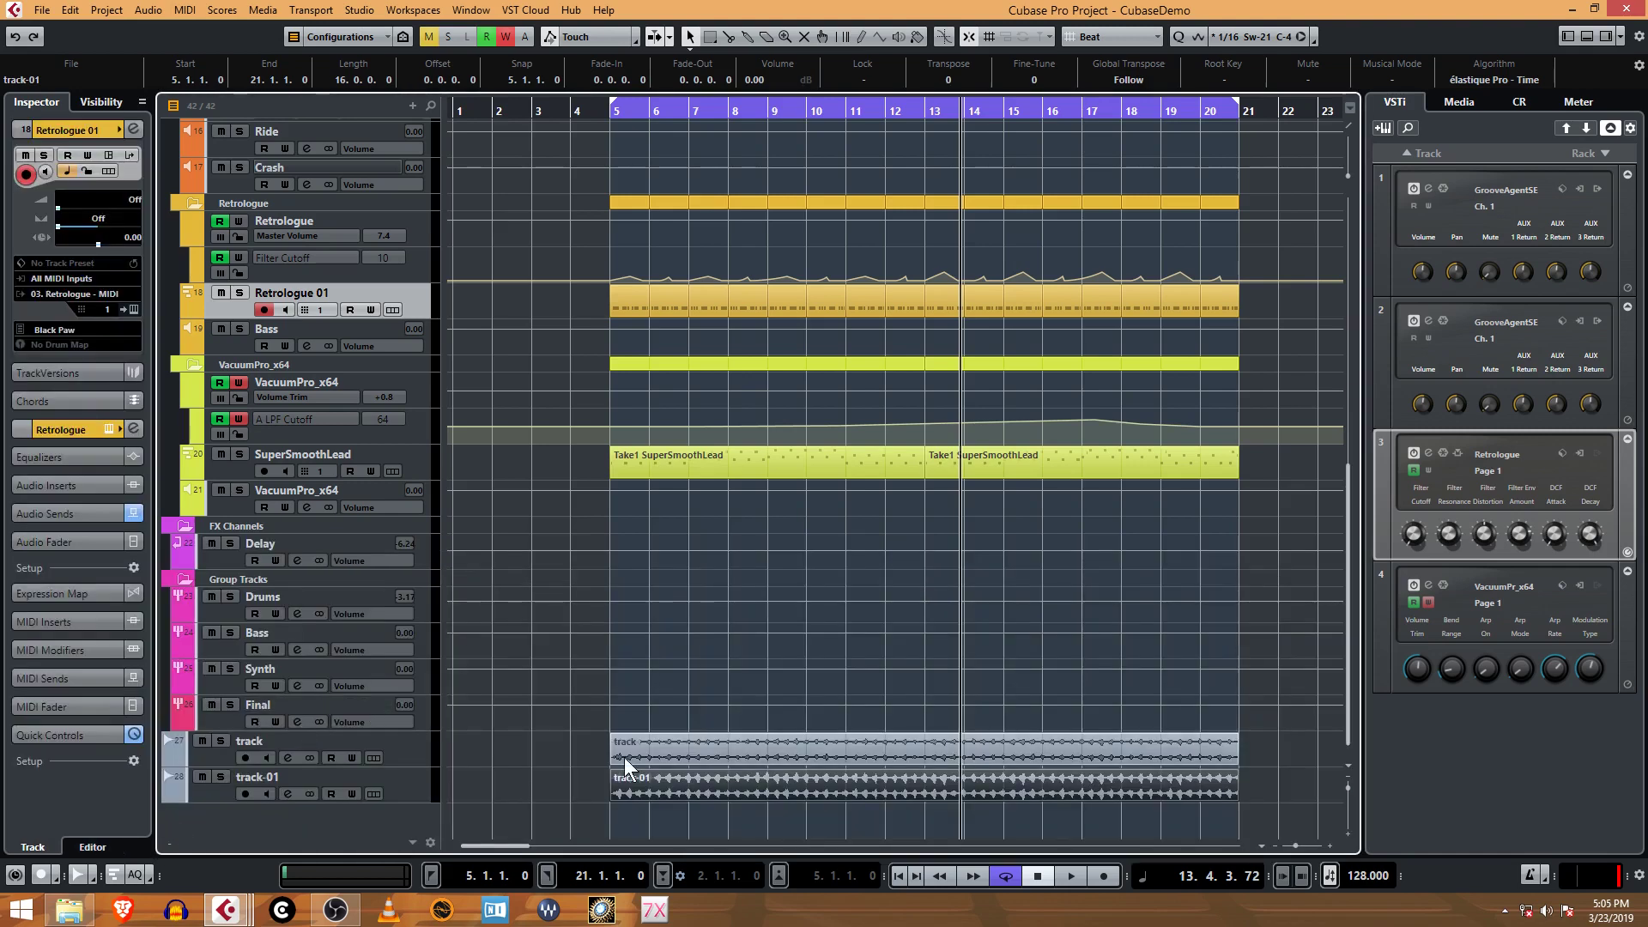
left_click(687, 746)
key("Delete")
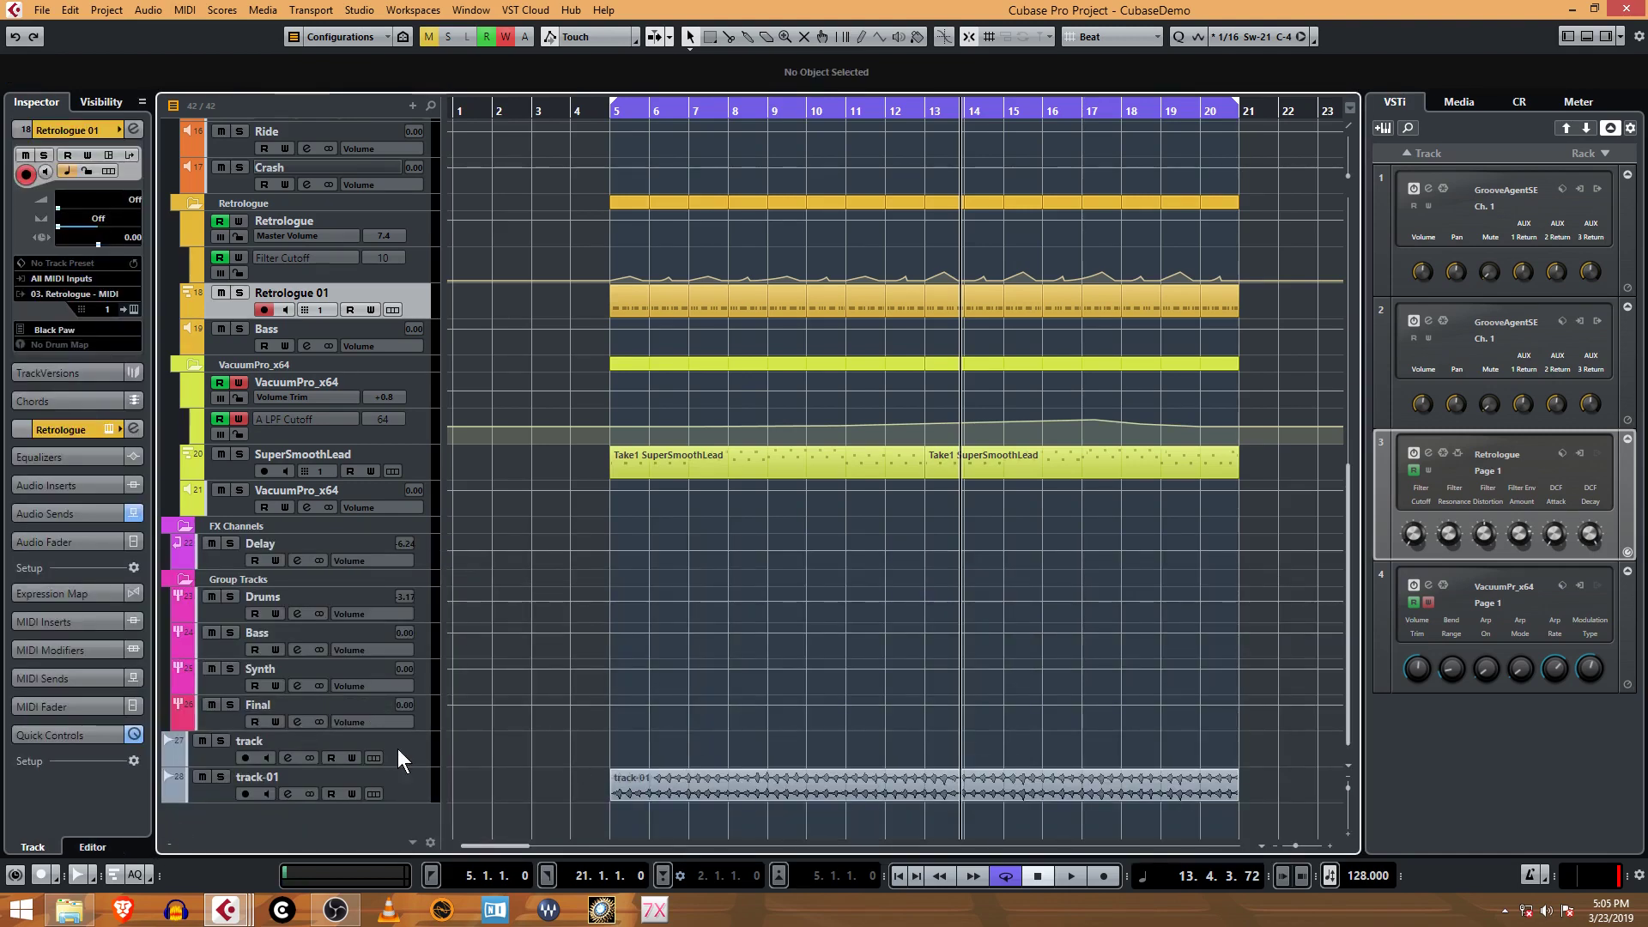
Rename track-01 to 'Bass Audio', solo it, and put the playhead at bar 5.
double_click(253, 776)
type("Bass")
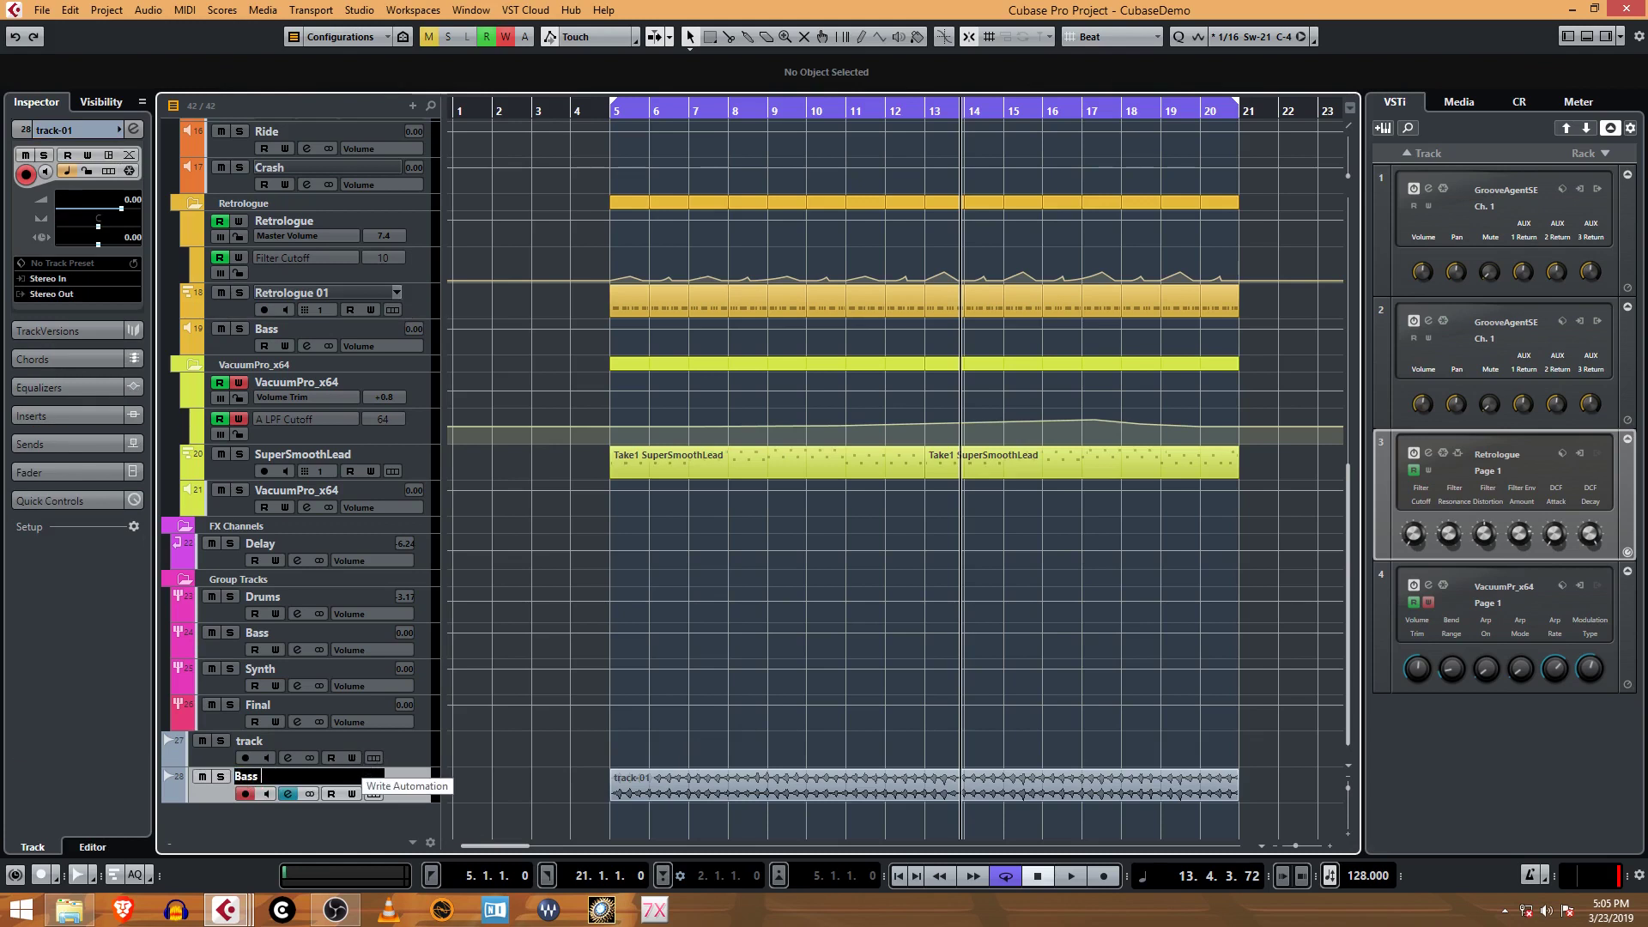
type(" Audio")
key("Return")
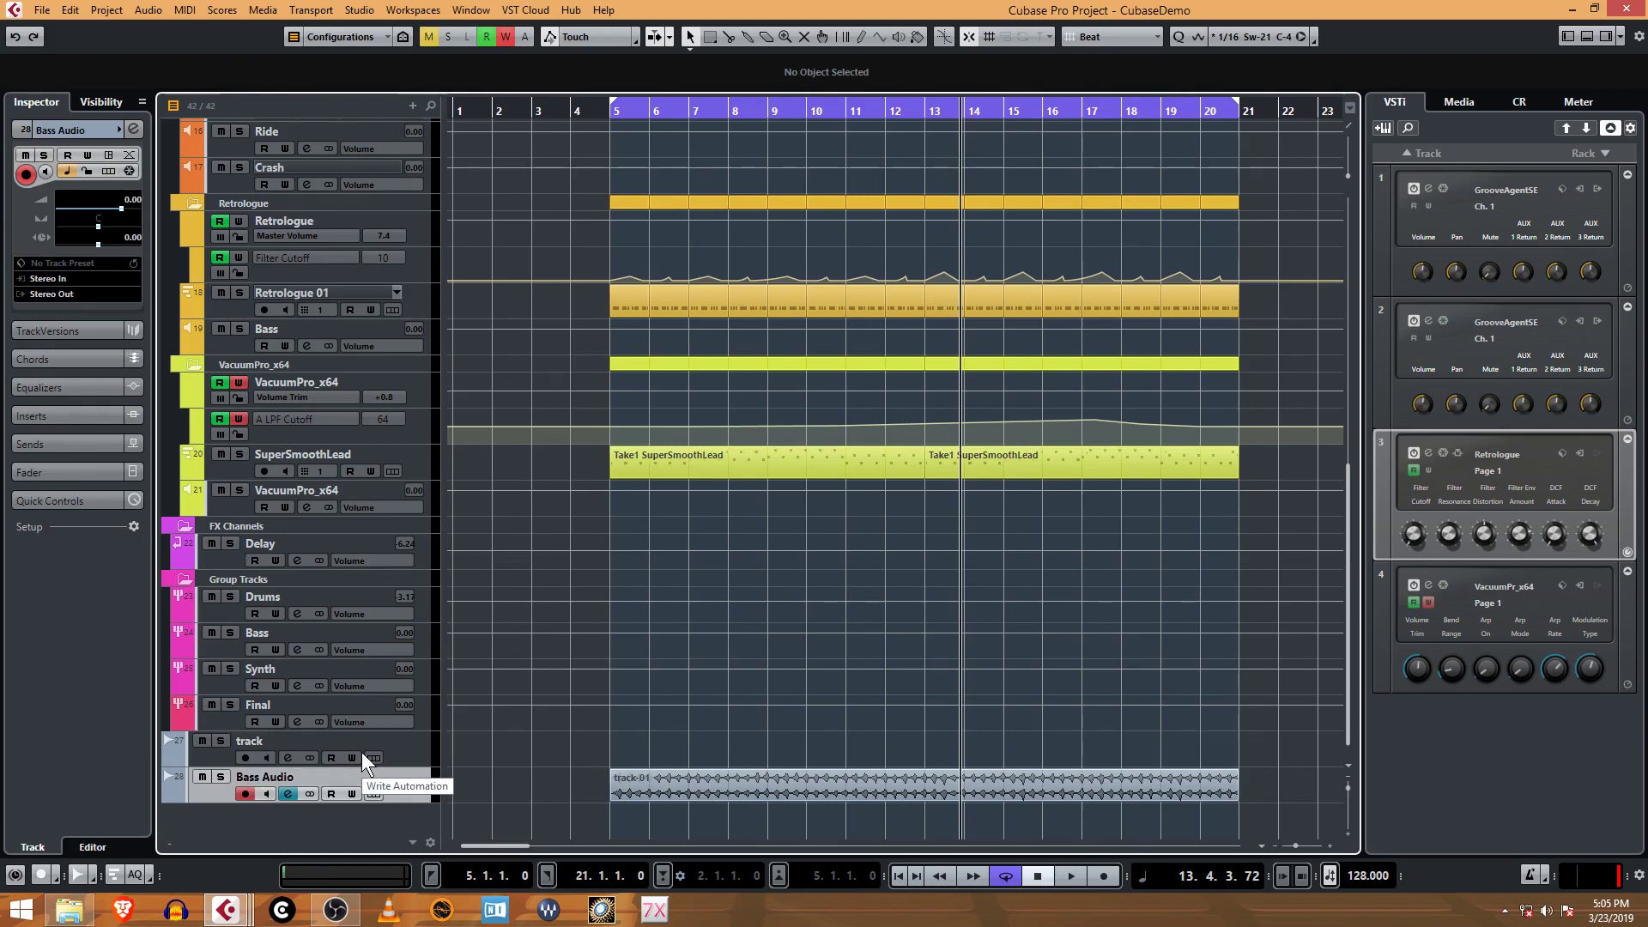
left_click(220, 777)
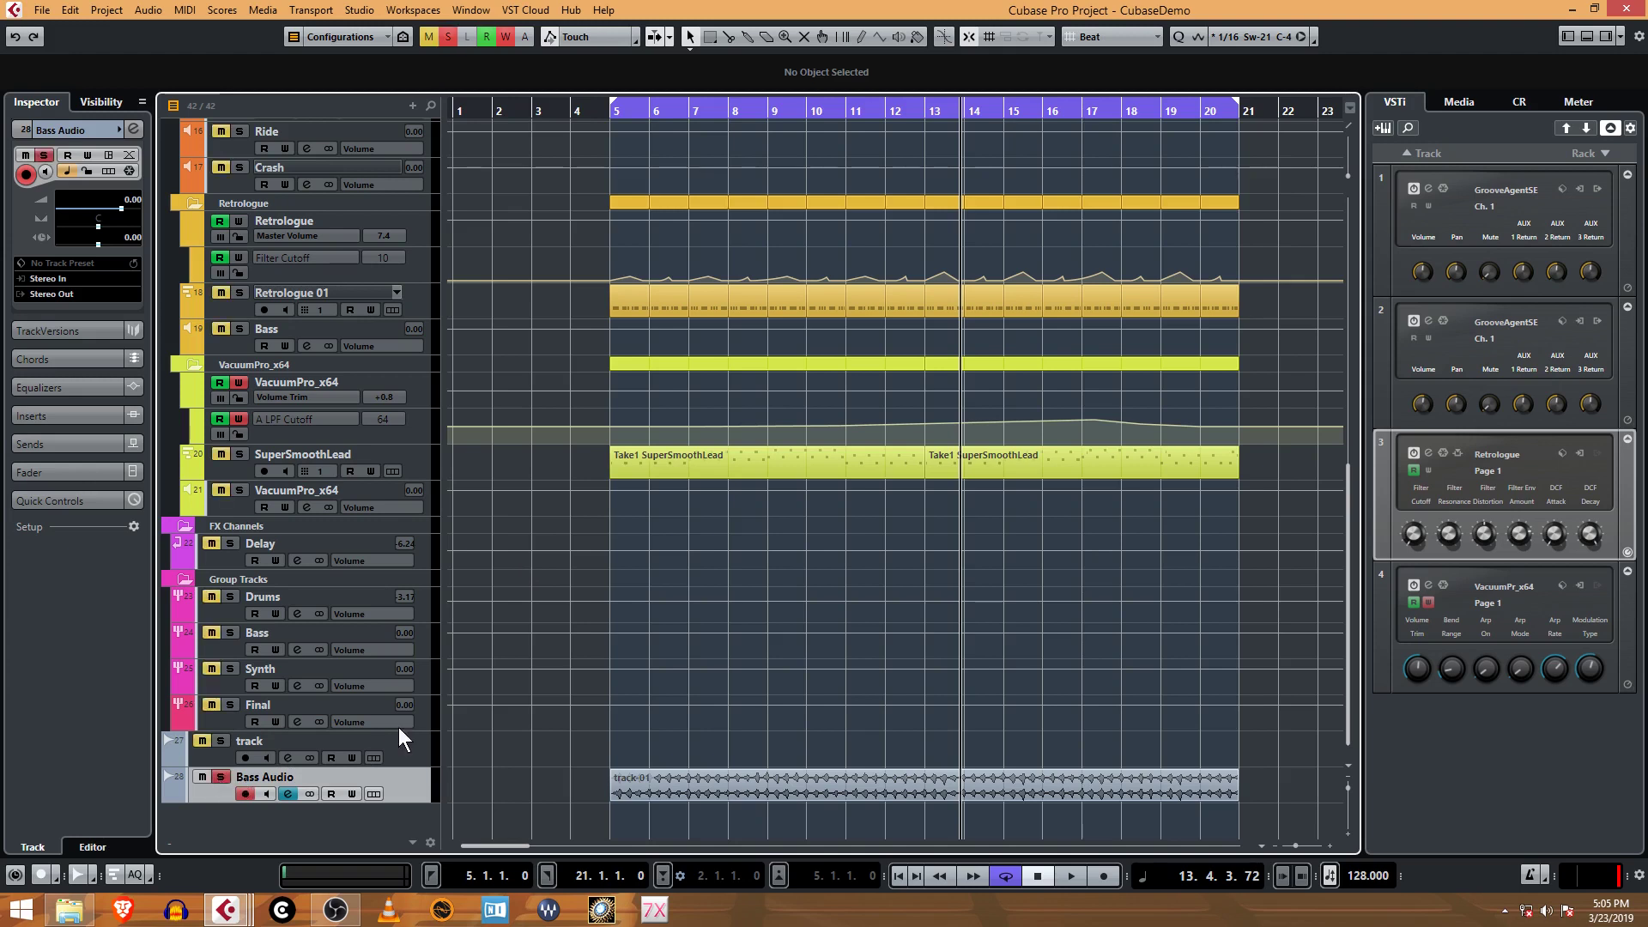
left_click(617, 110)
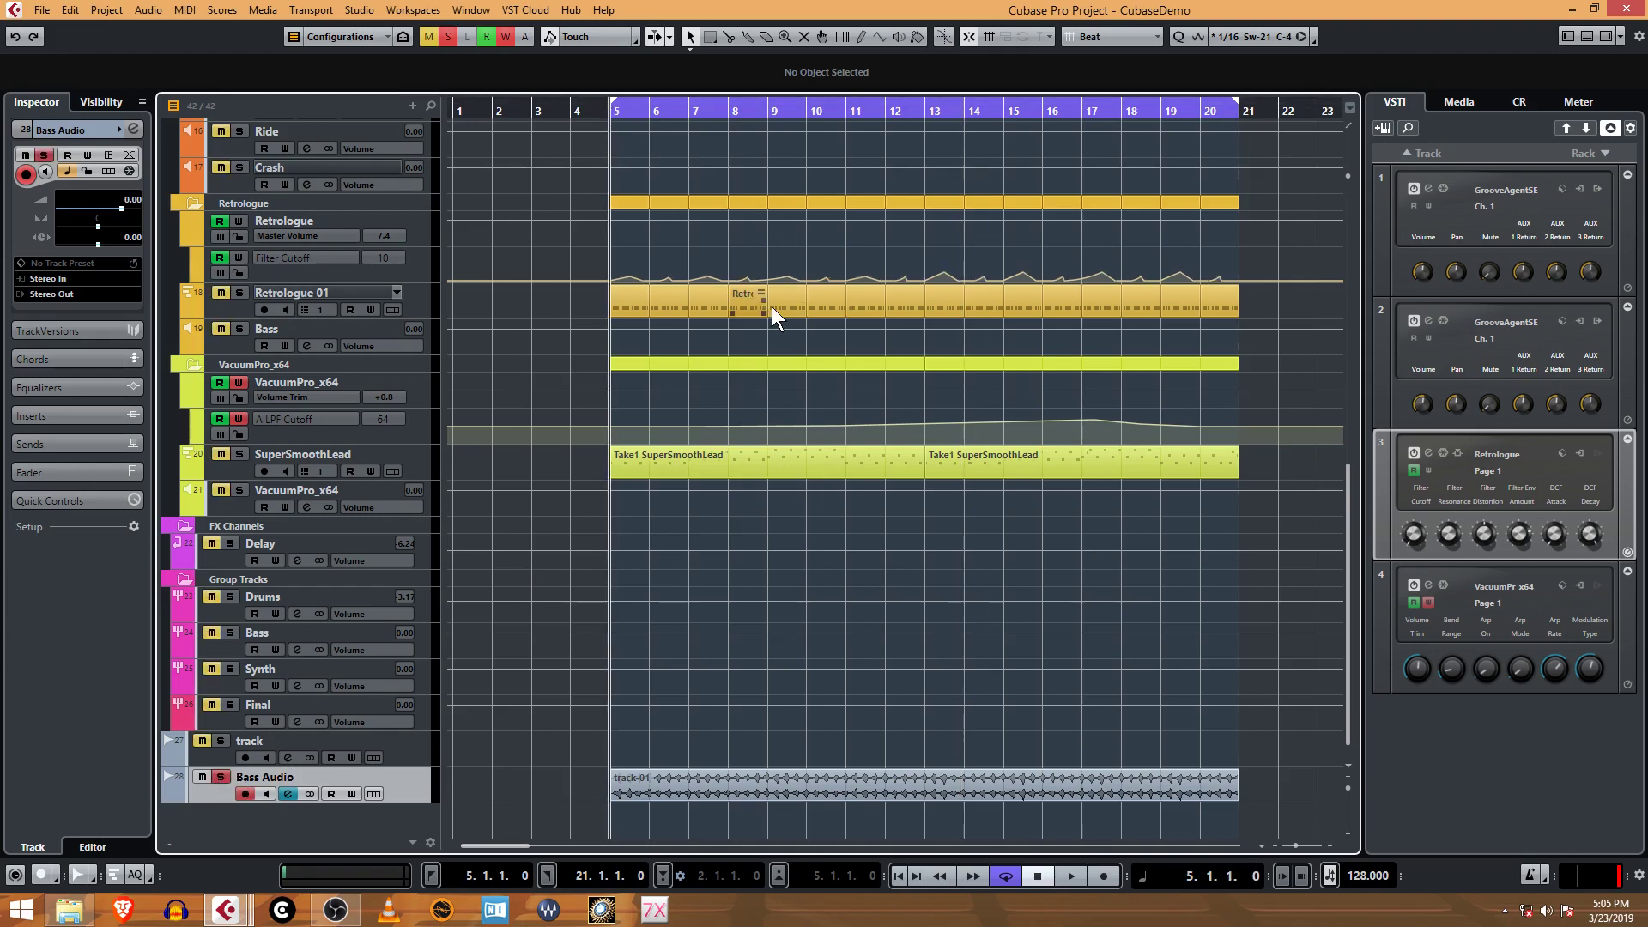
Play from bar 5 briefly, then confirm the Bass track's Delay send reads -4.04 dB.
key("space")
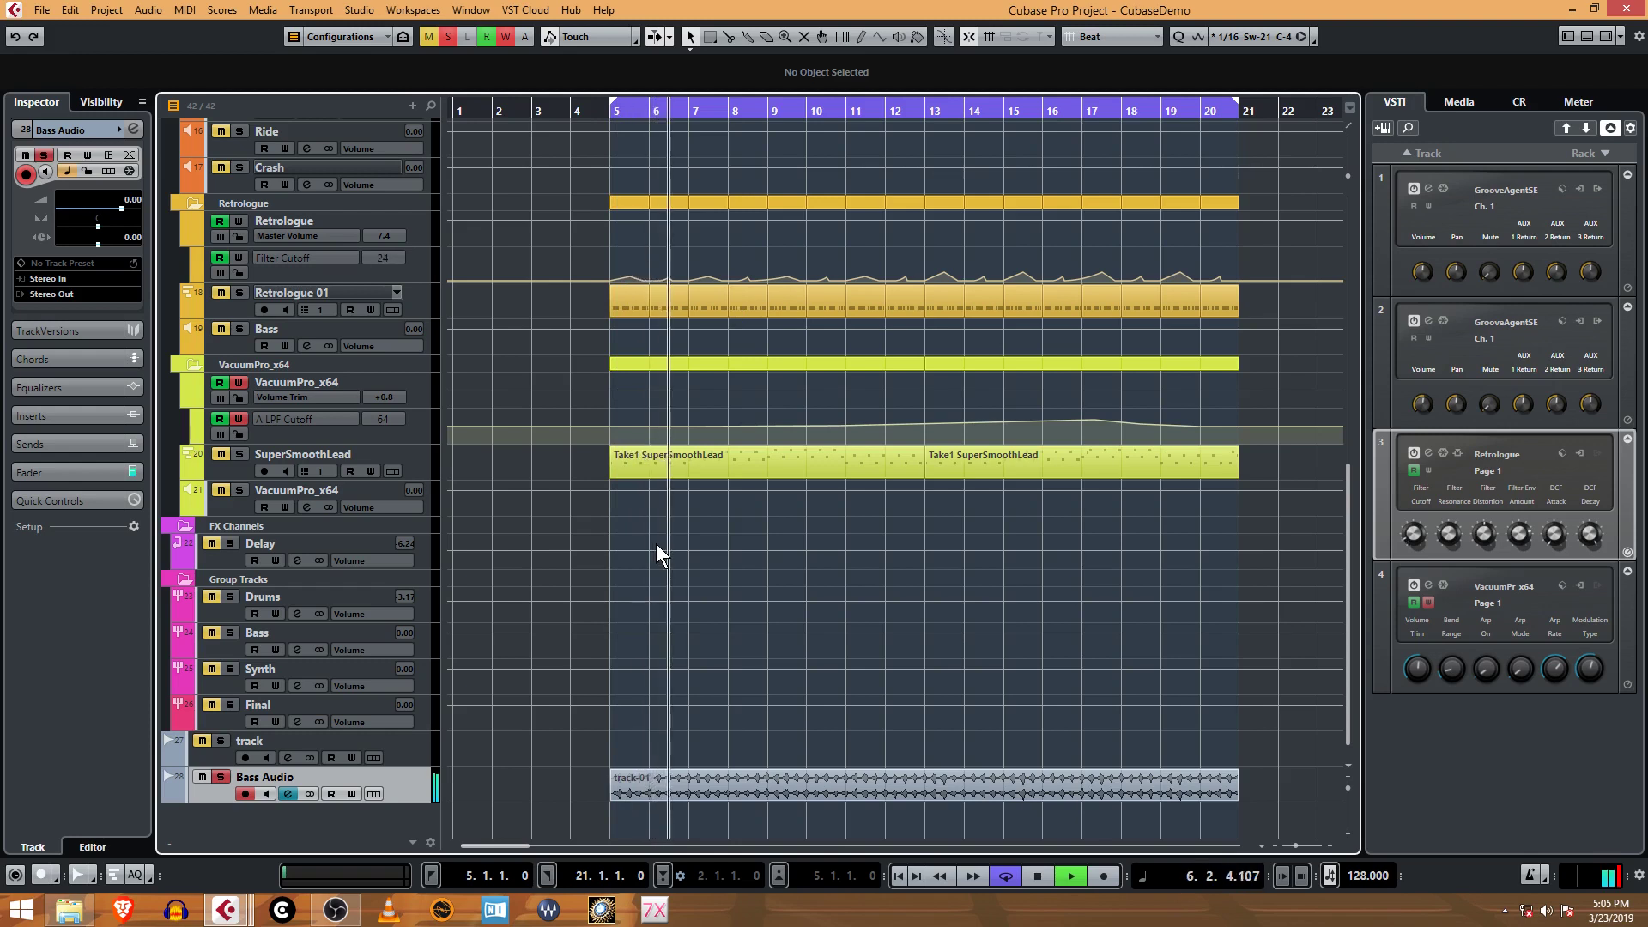
key("space")
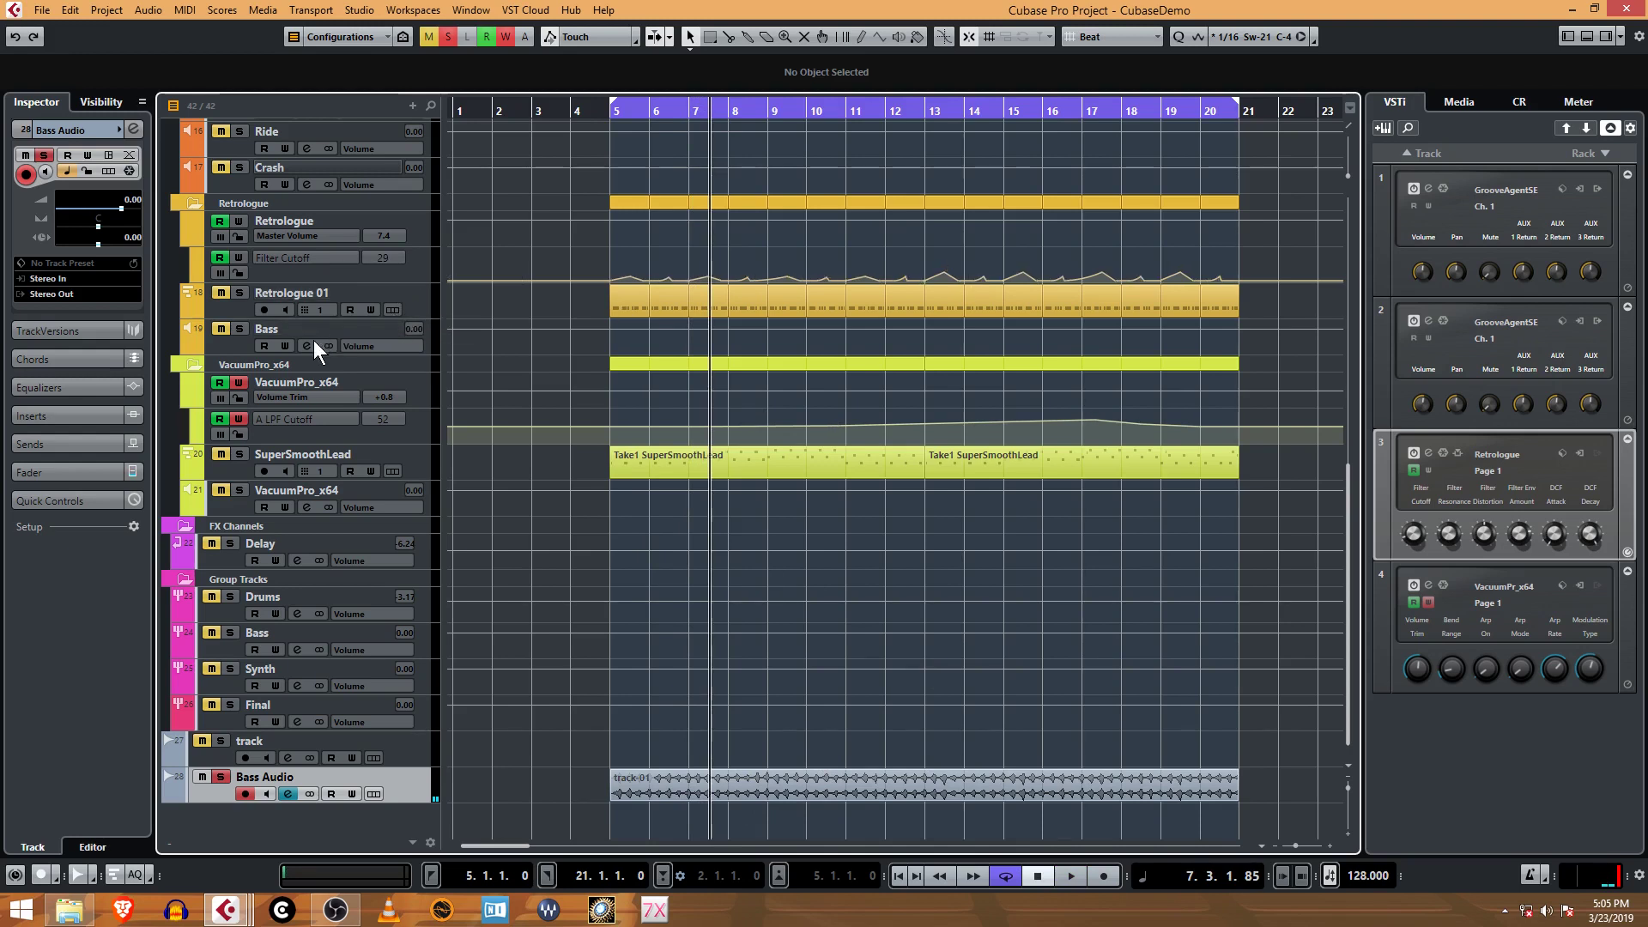
left_click(203, 324)
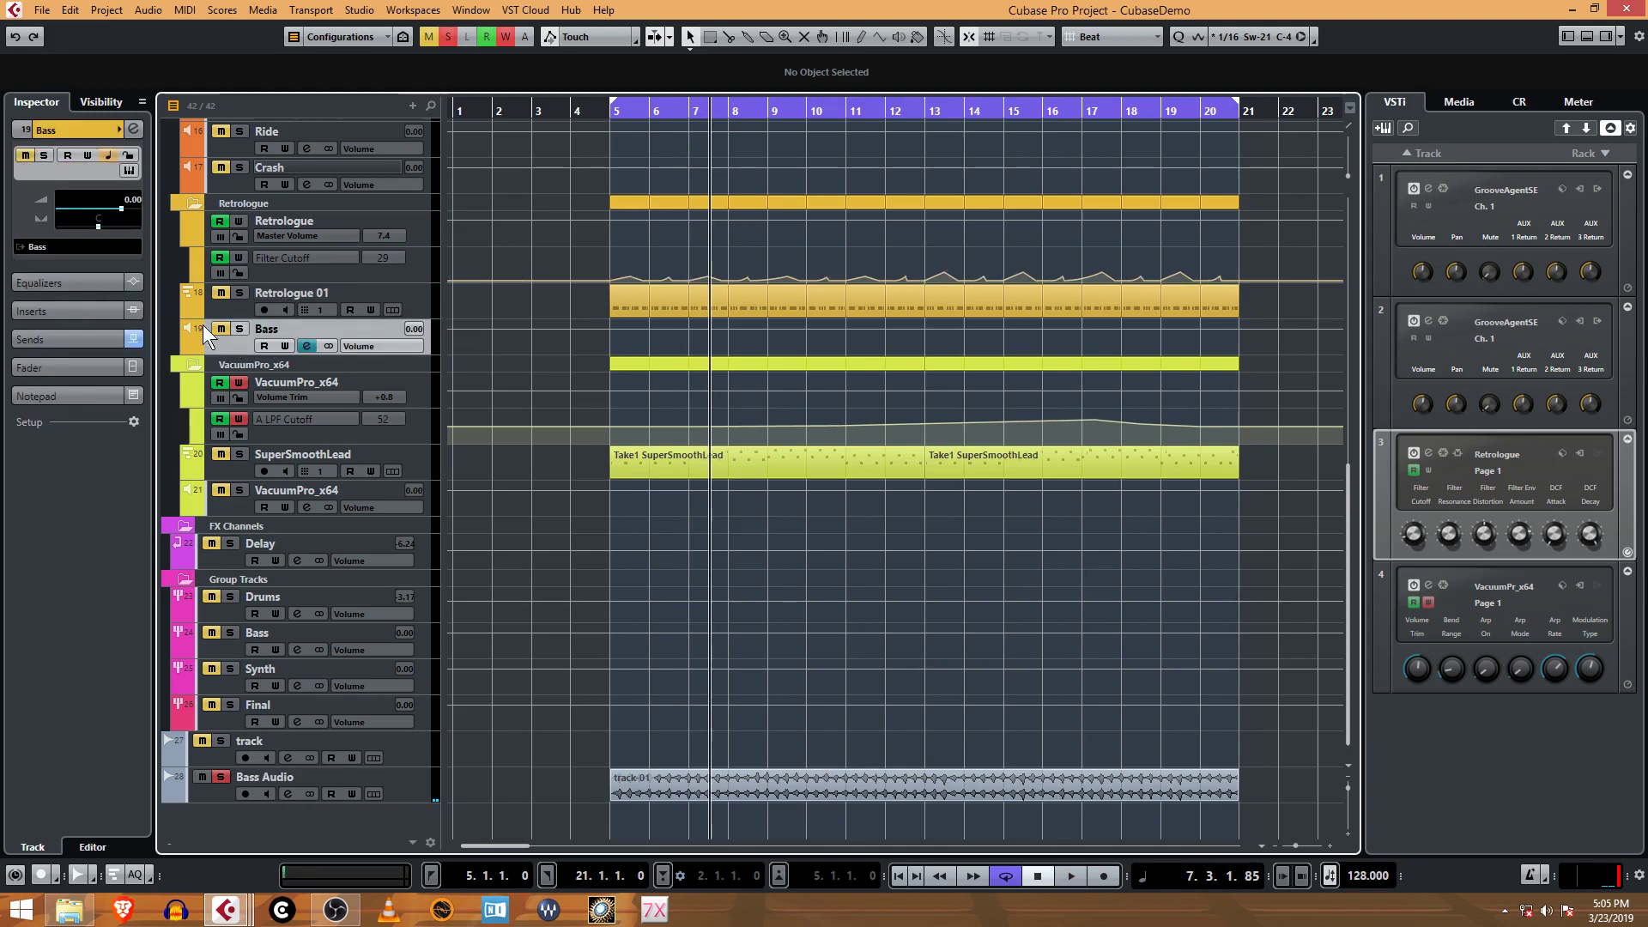
left_click(110, 338)
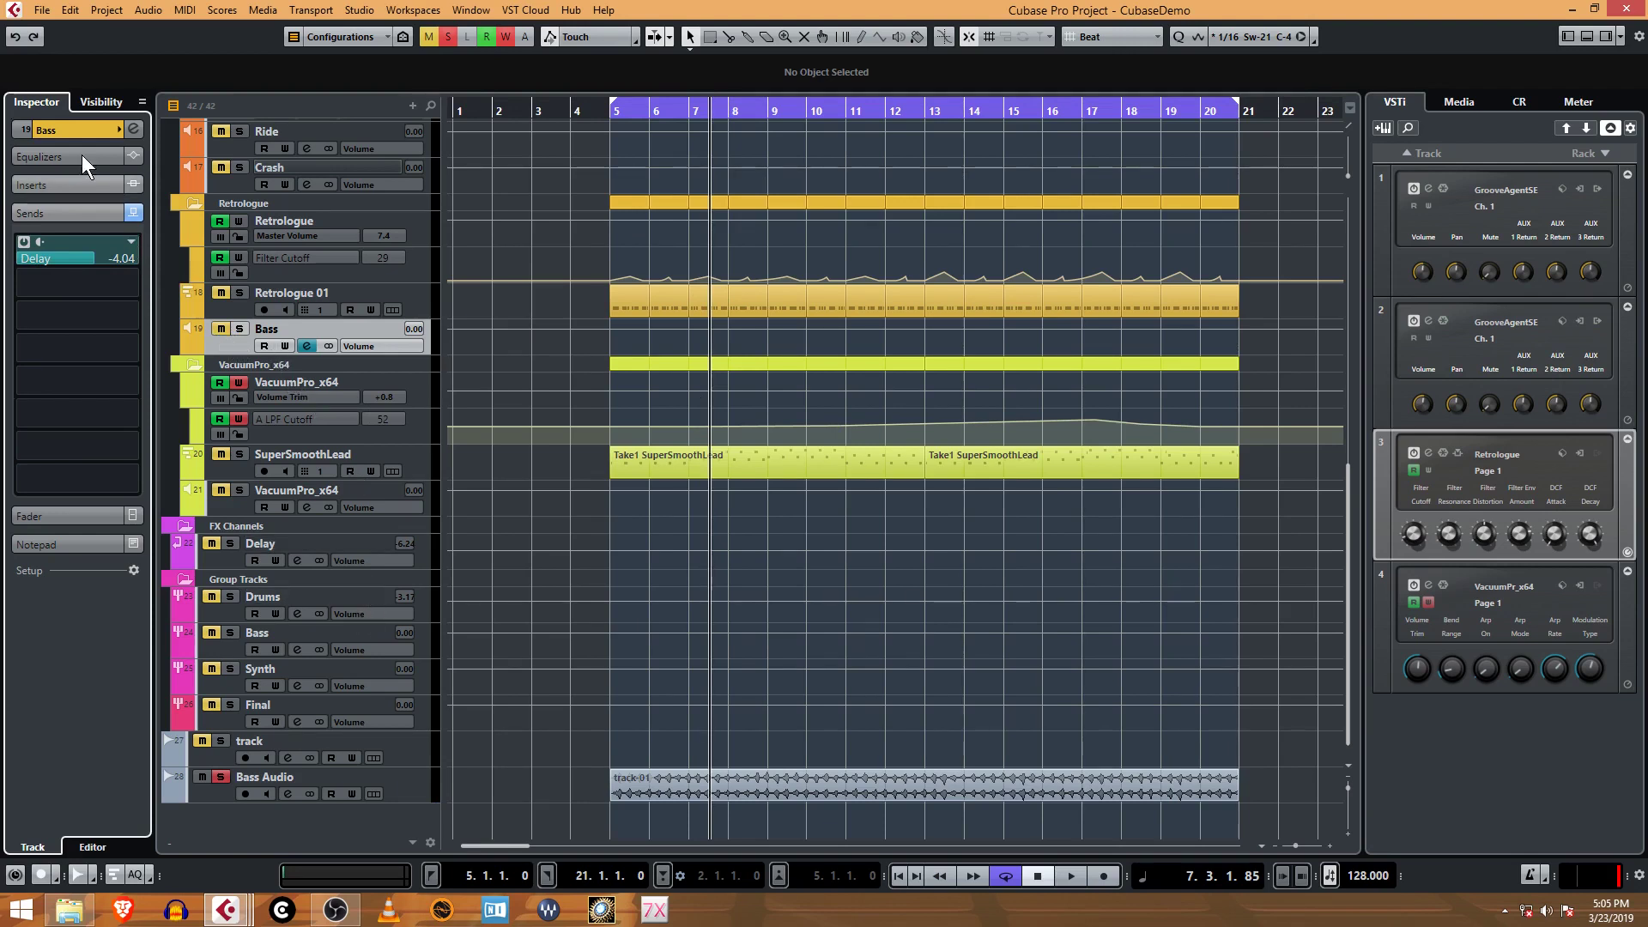
left_click(69, 131)
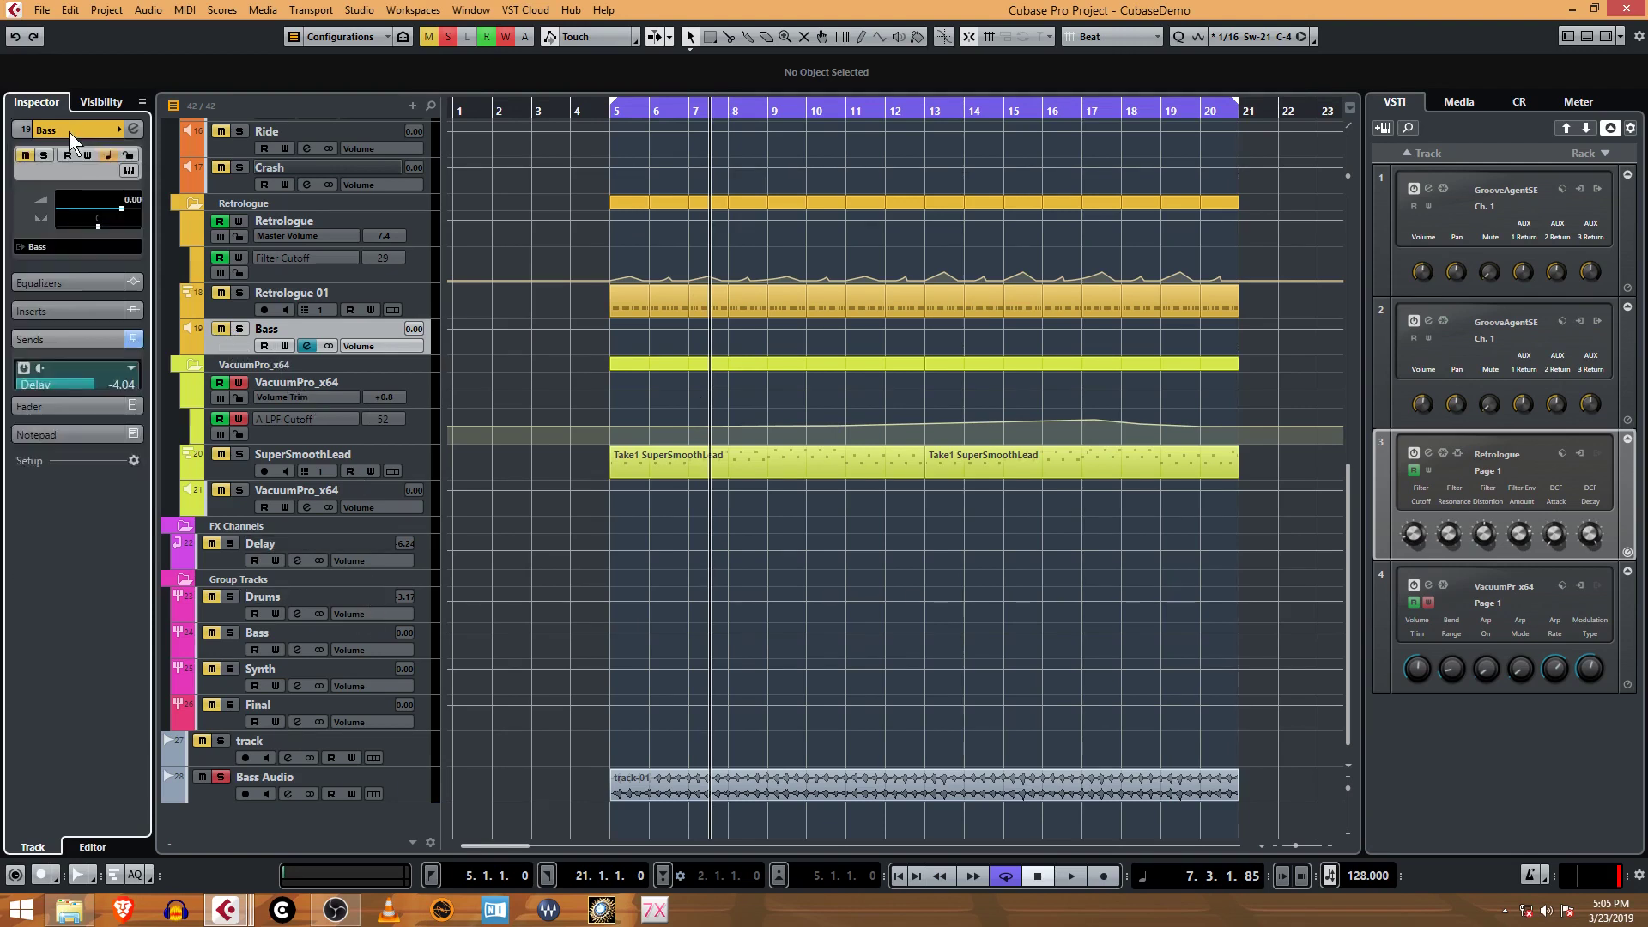
Play from bar 5, then clear the existing solos and toggle Bass MIDI solo off again.
left_click(607, 115)
key("space")
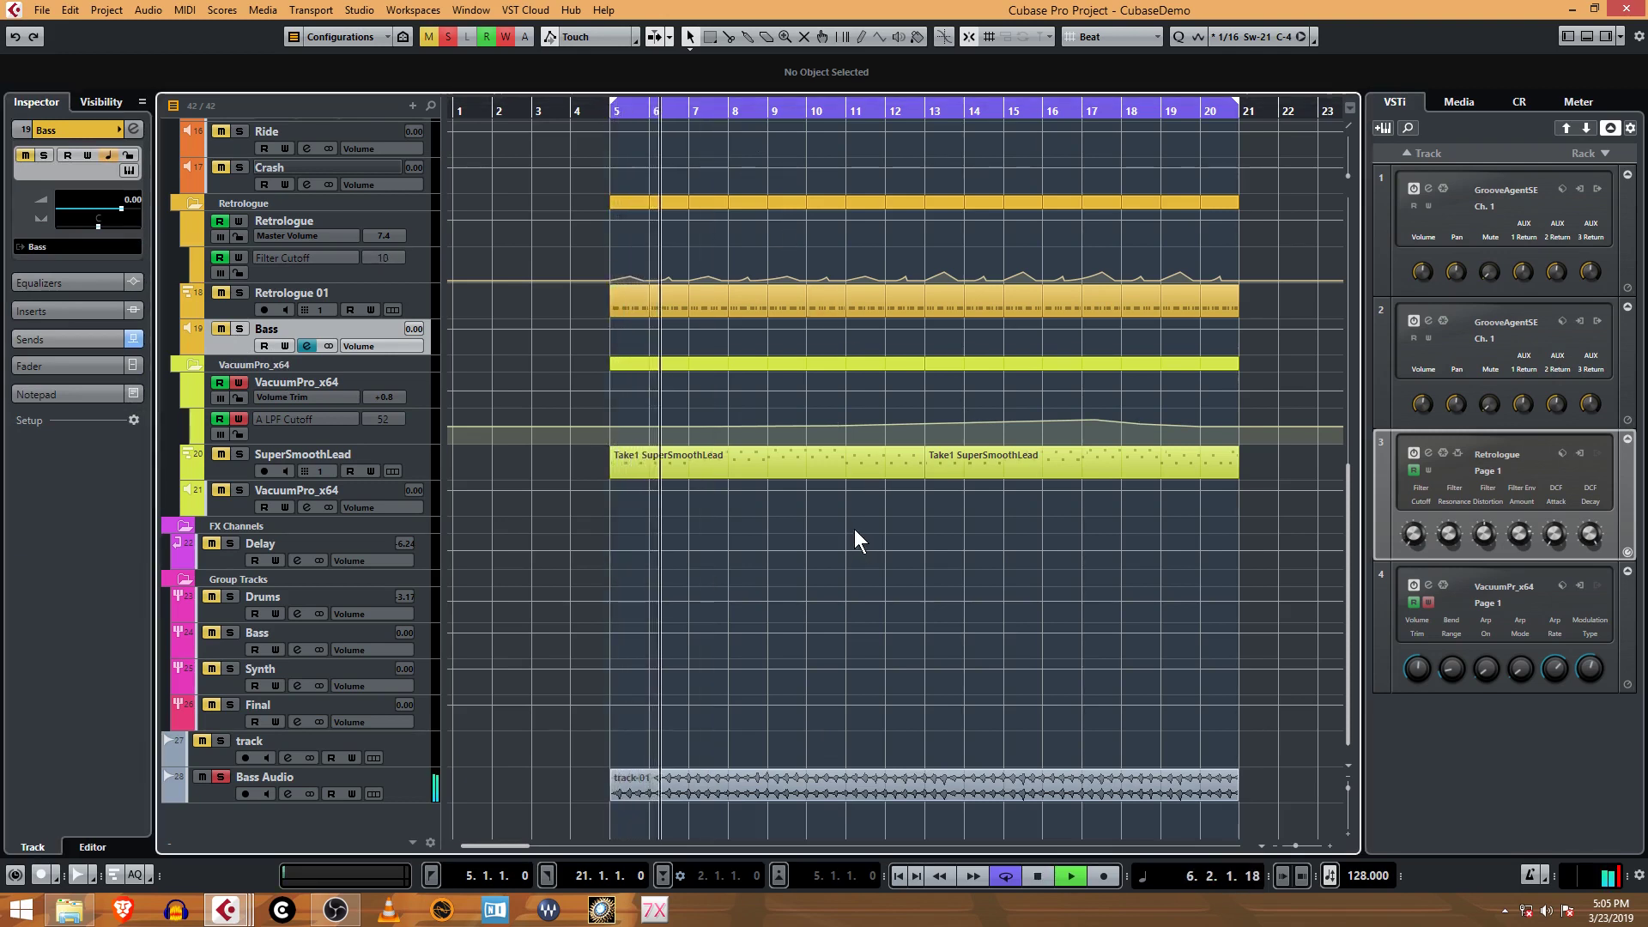
key("space")
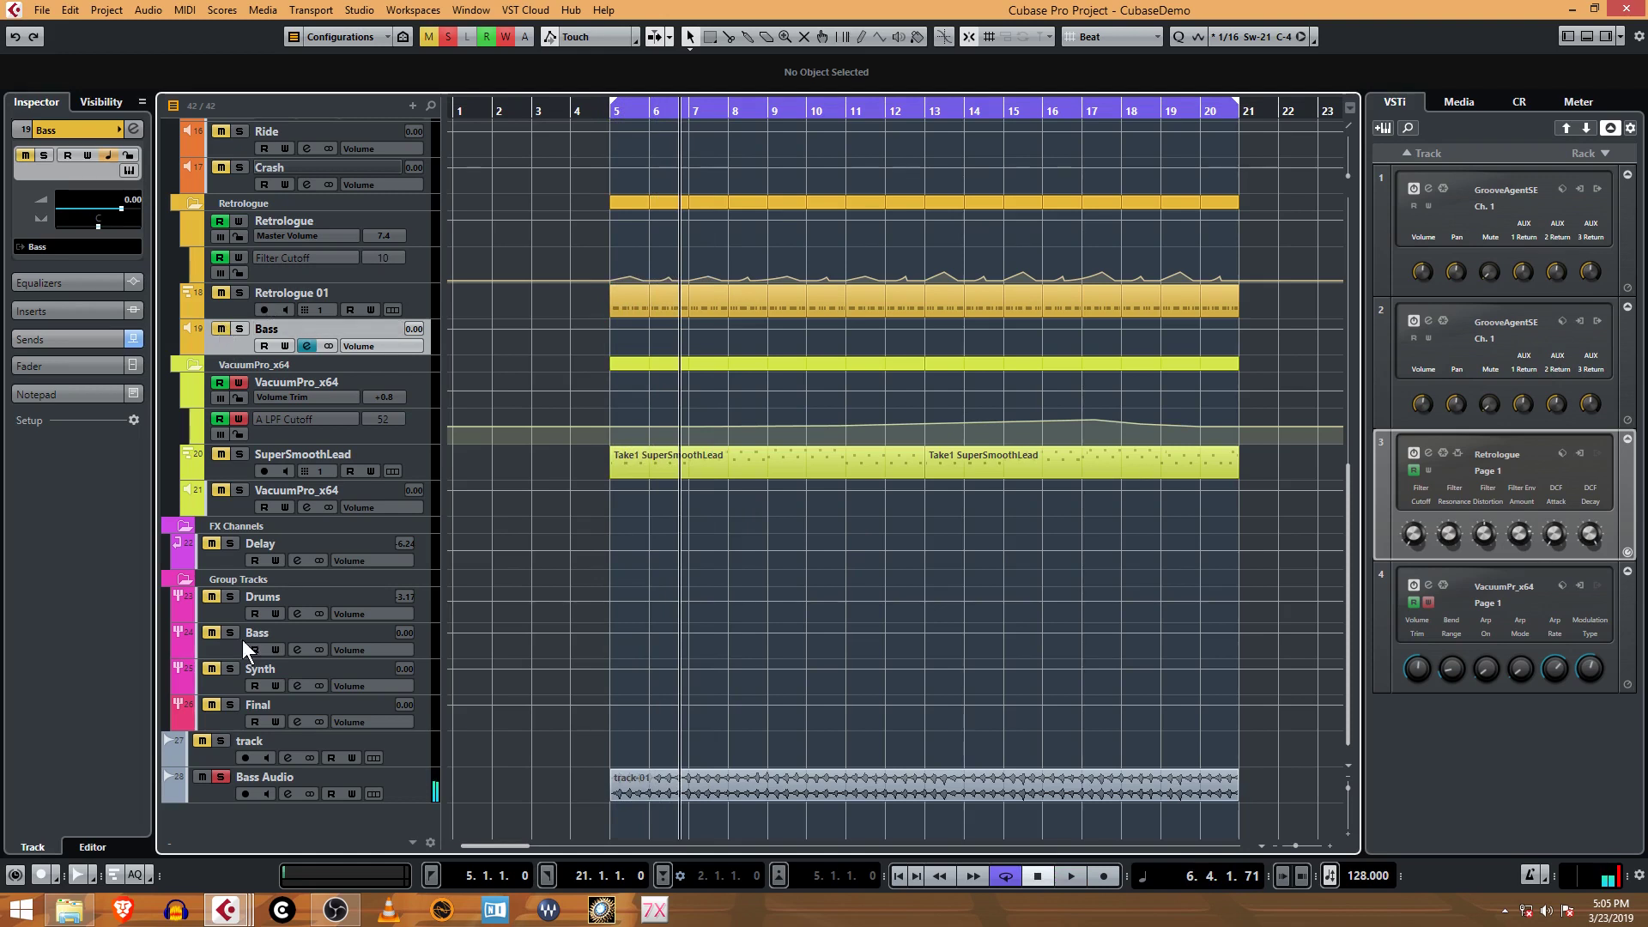
left_click(204, 778)
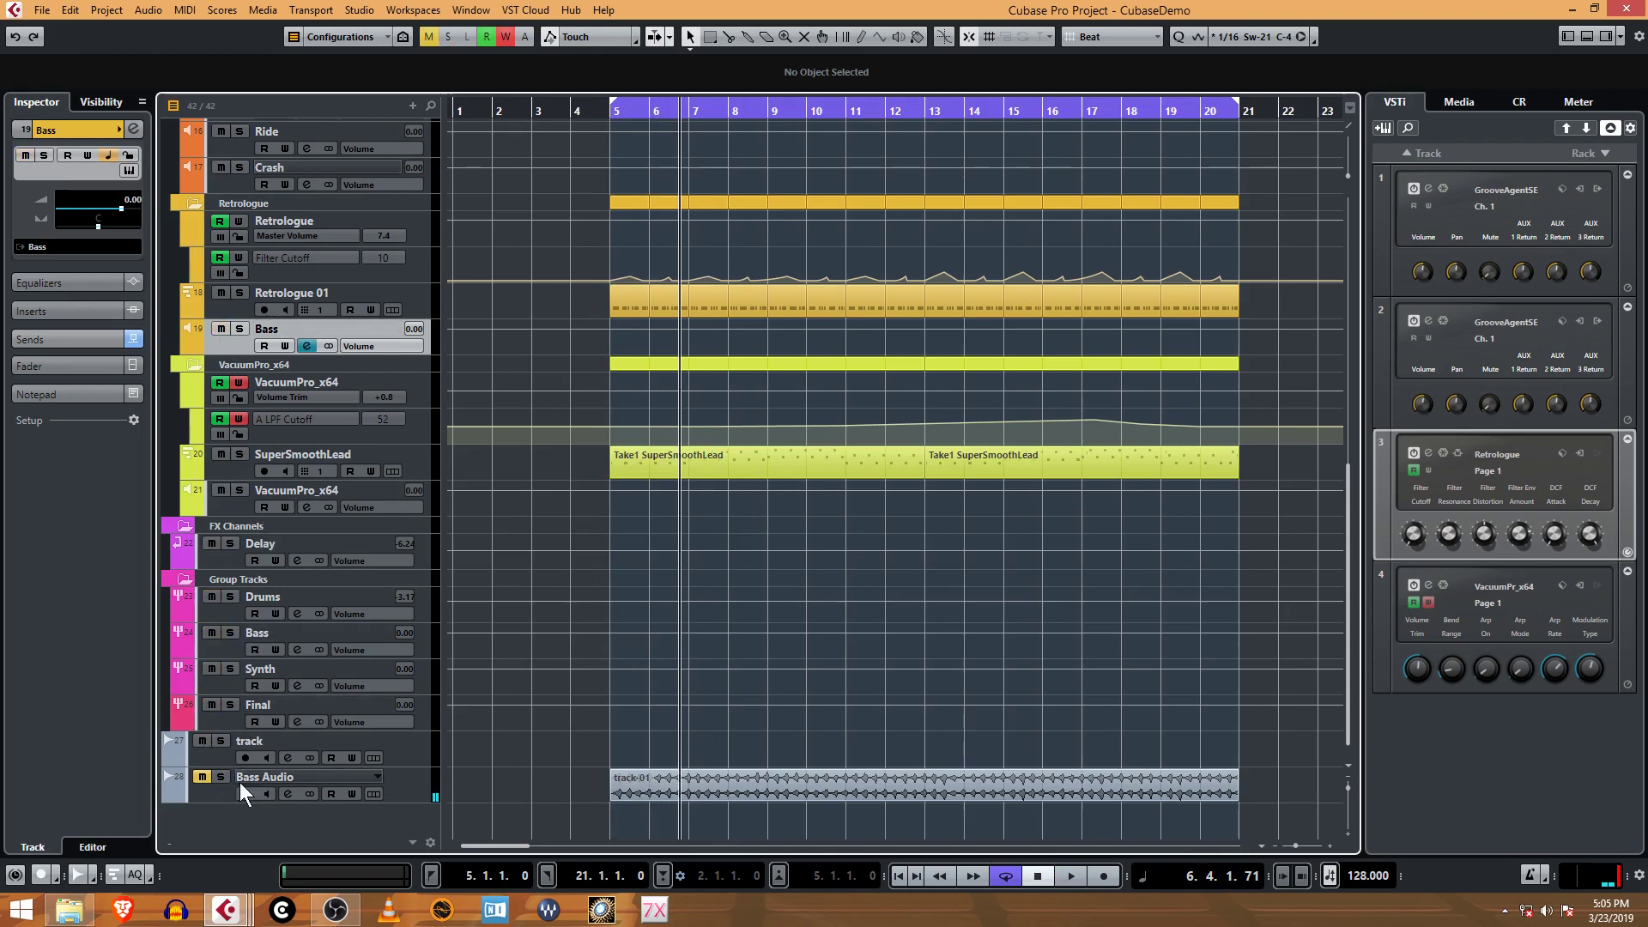
left_click(241, 329)
left_click(240, 329)
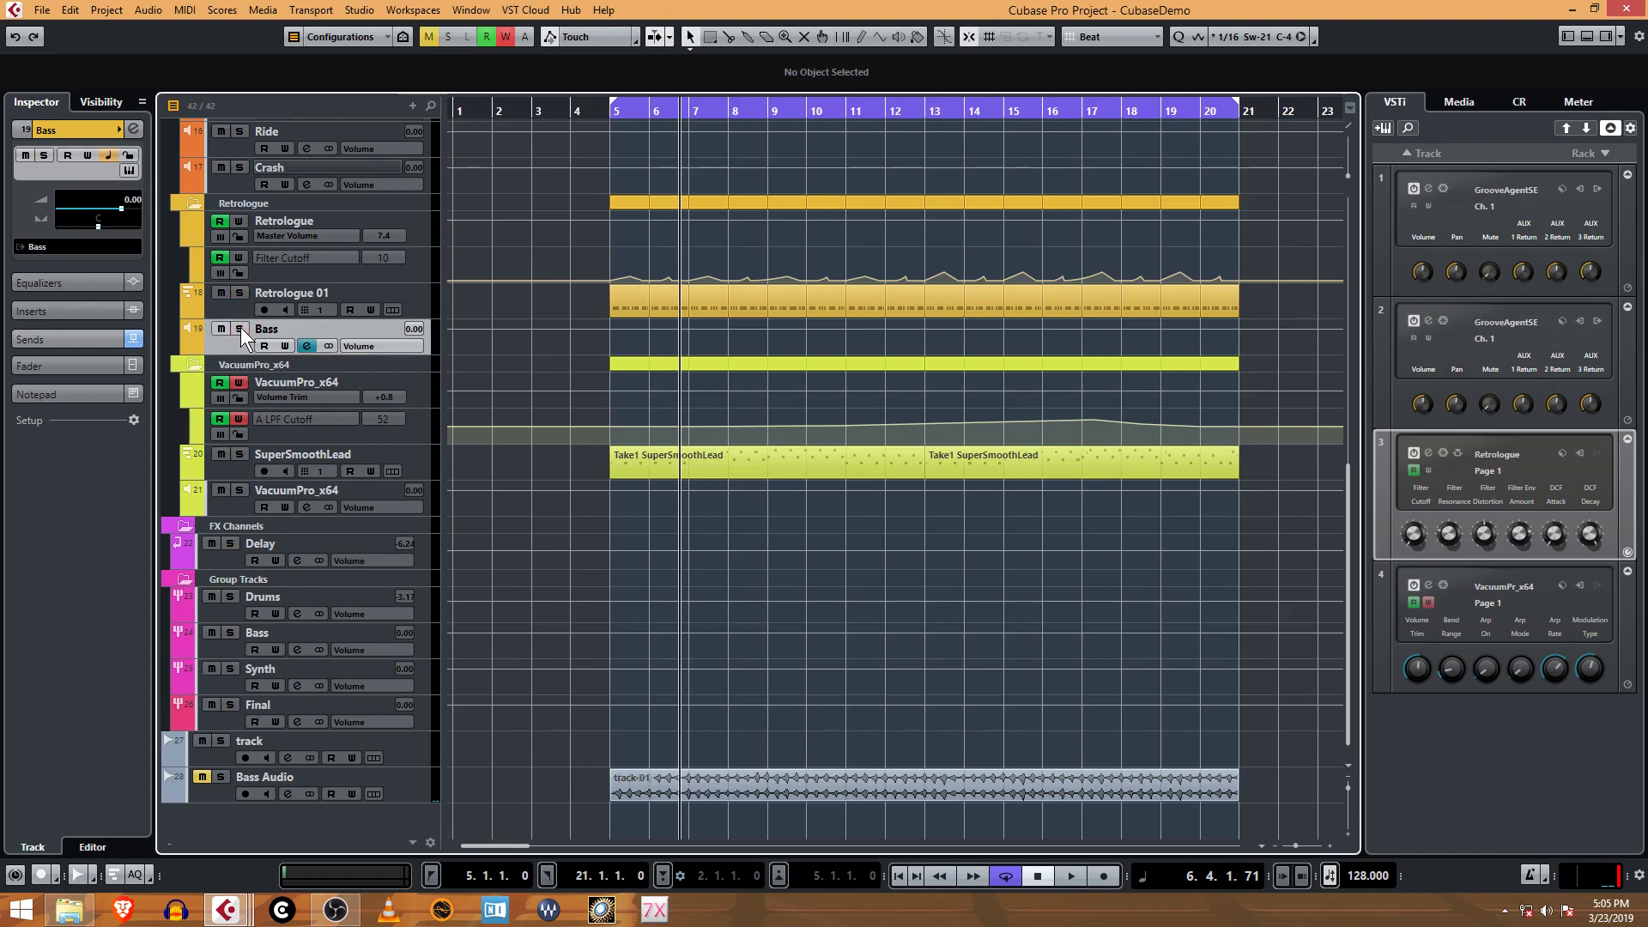
Solo the Bass group, play from the left locator to bar 9, and select the track-01 event.
left_click(230, 633)
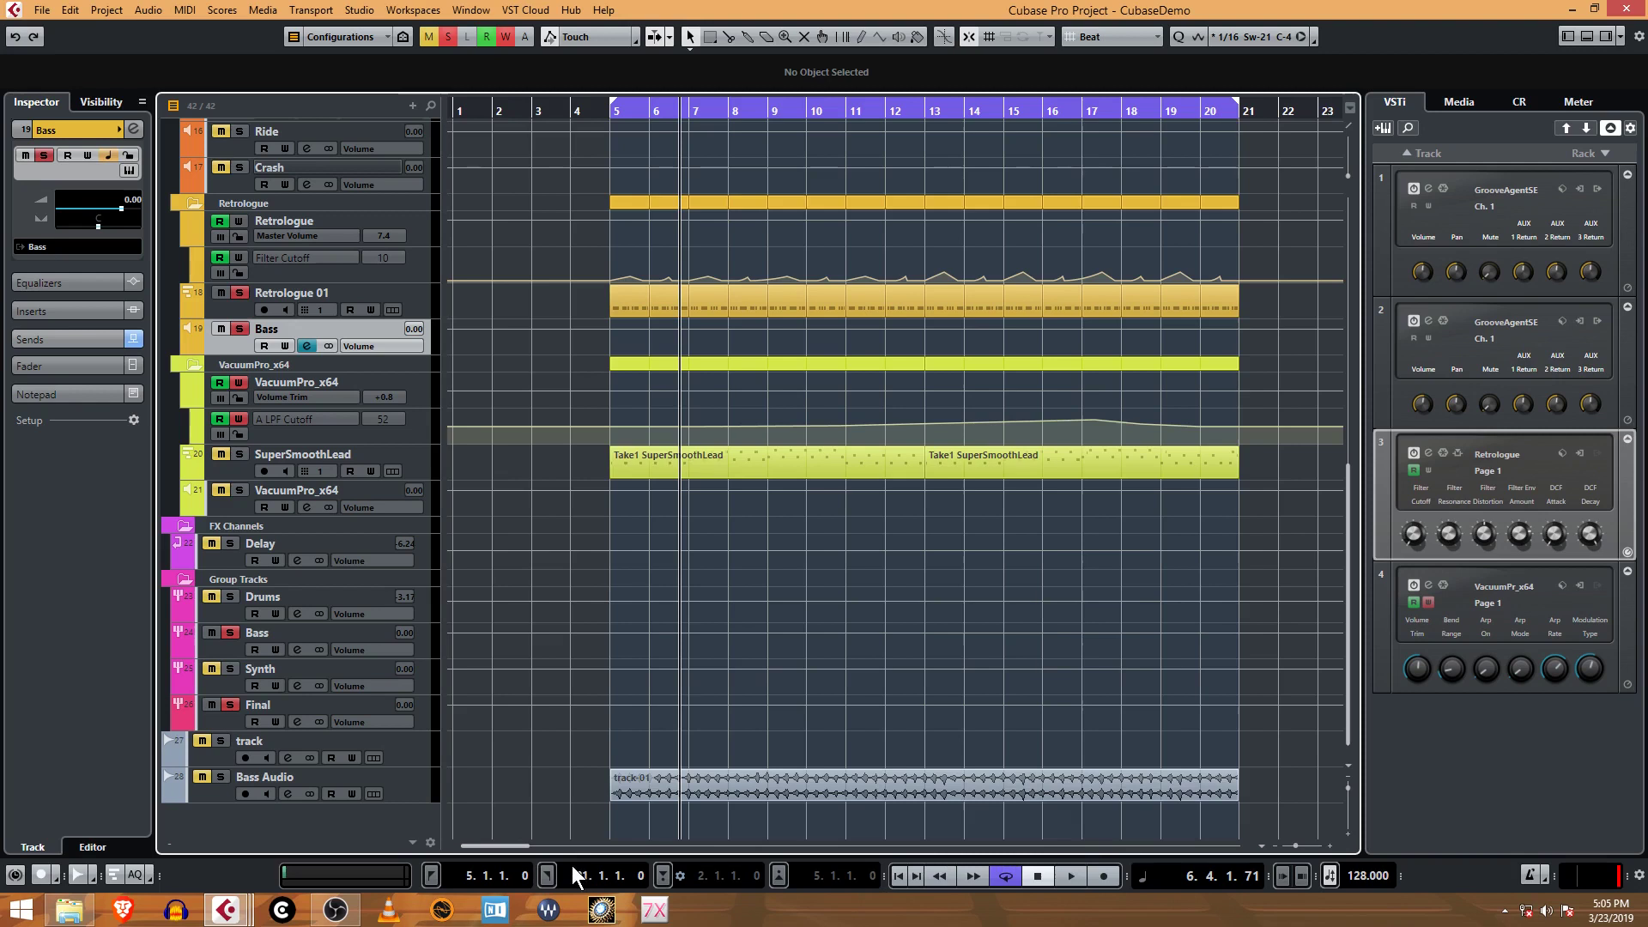
left_click(431, 875)
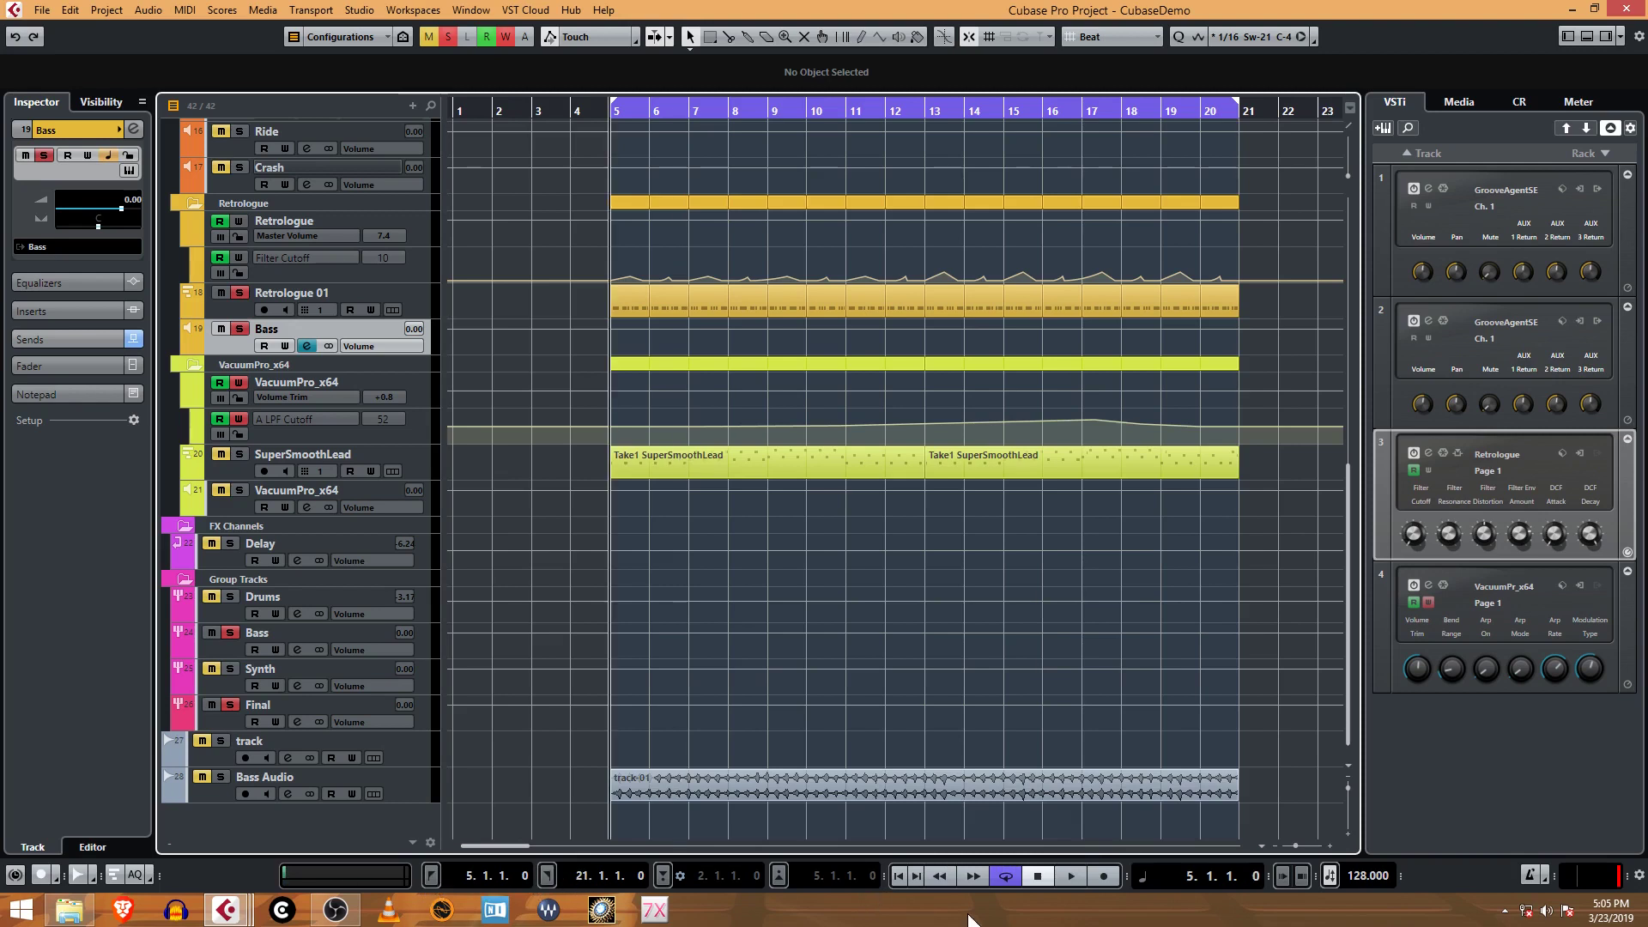
left_click(1069, 876)
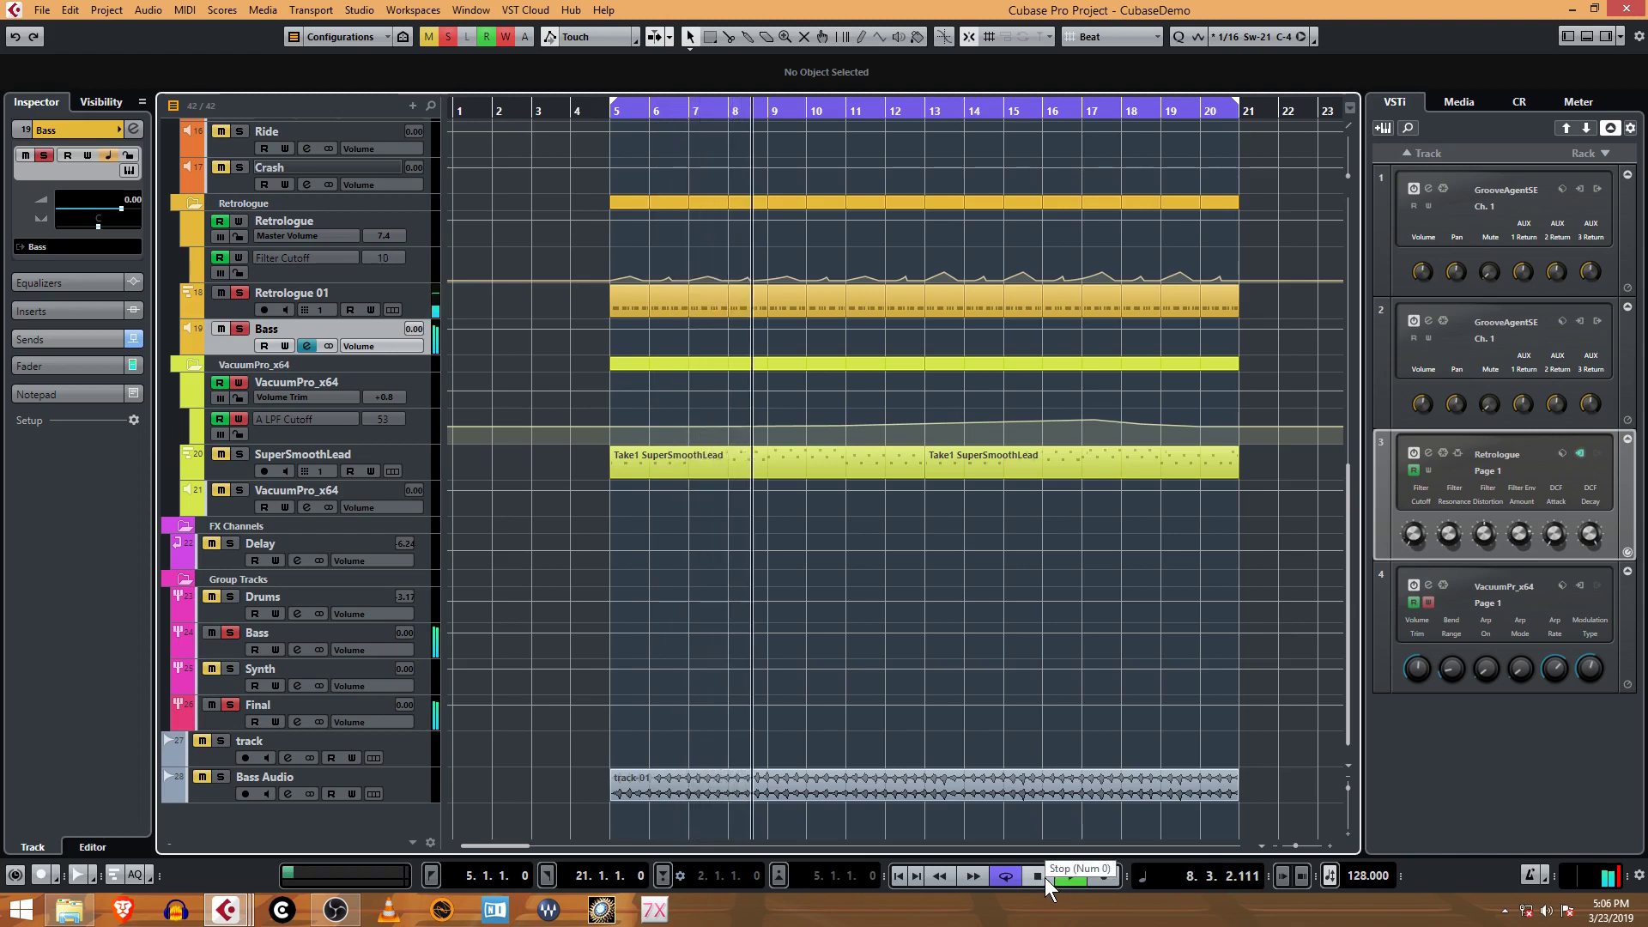
left_click(1044, 877)
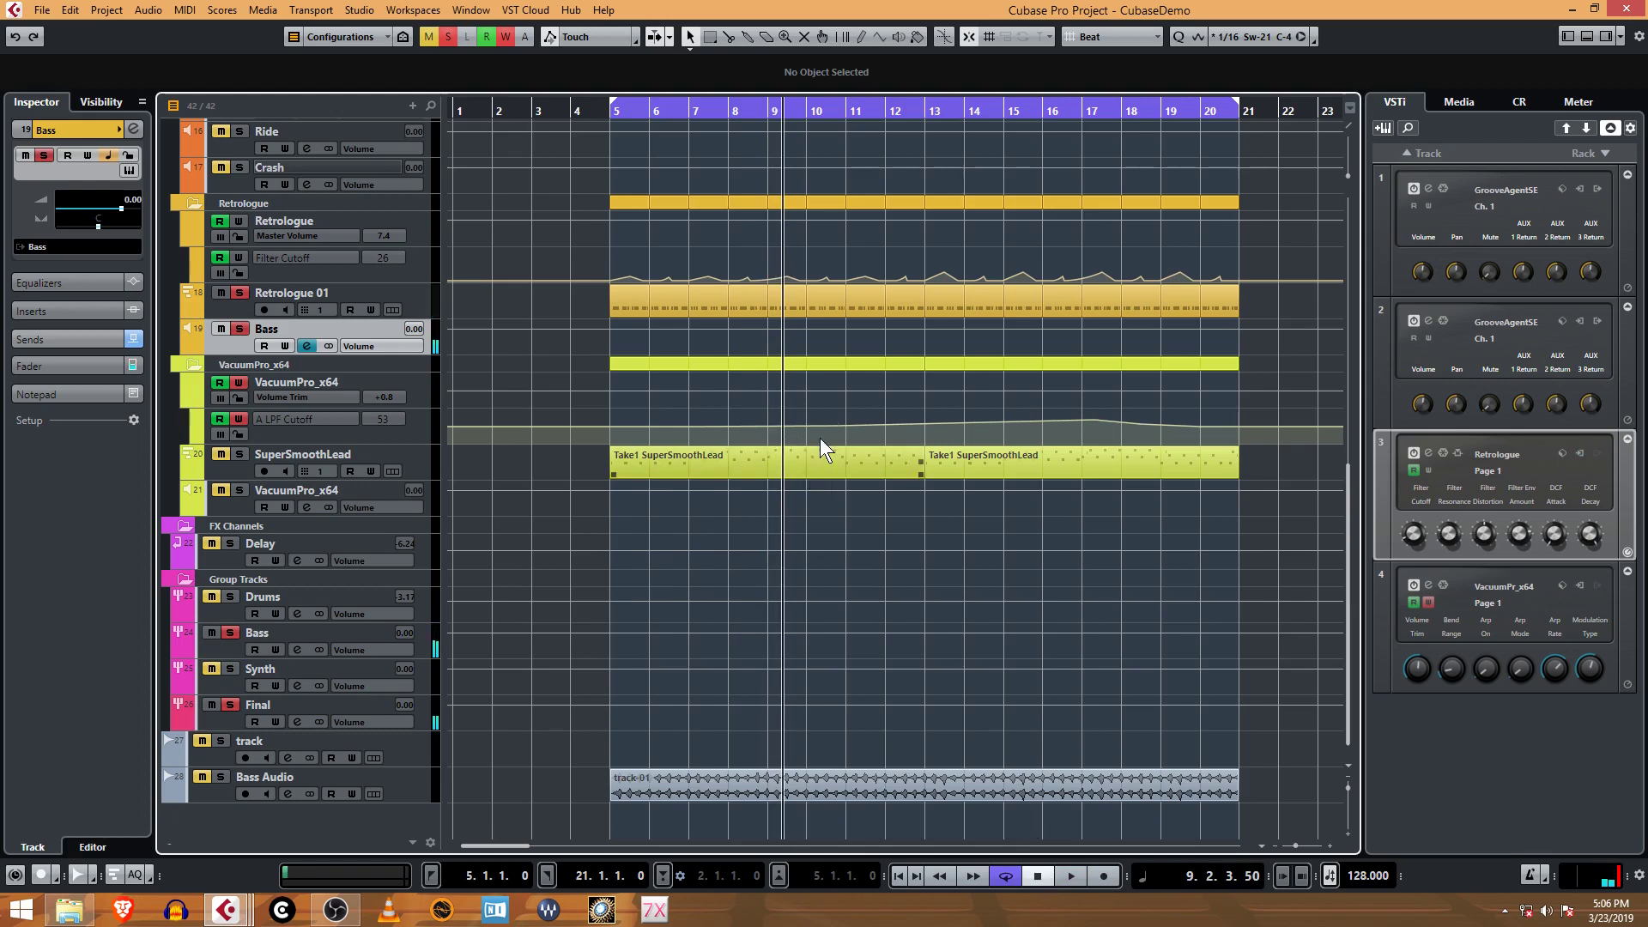
left_click(737, 782)
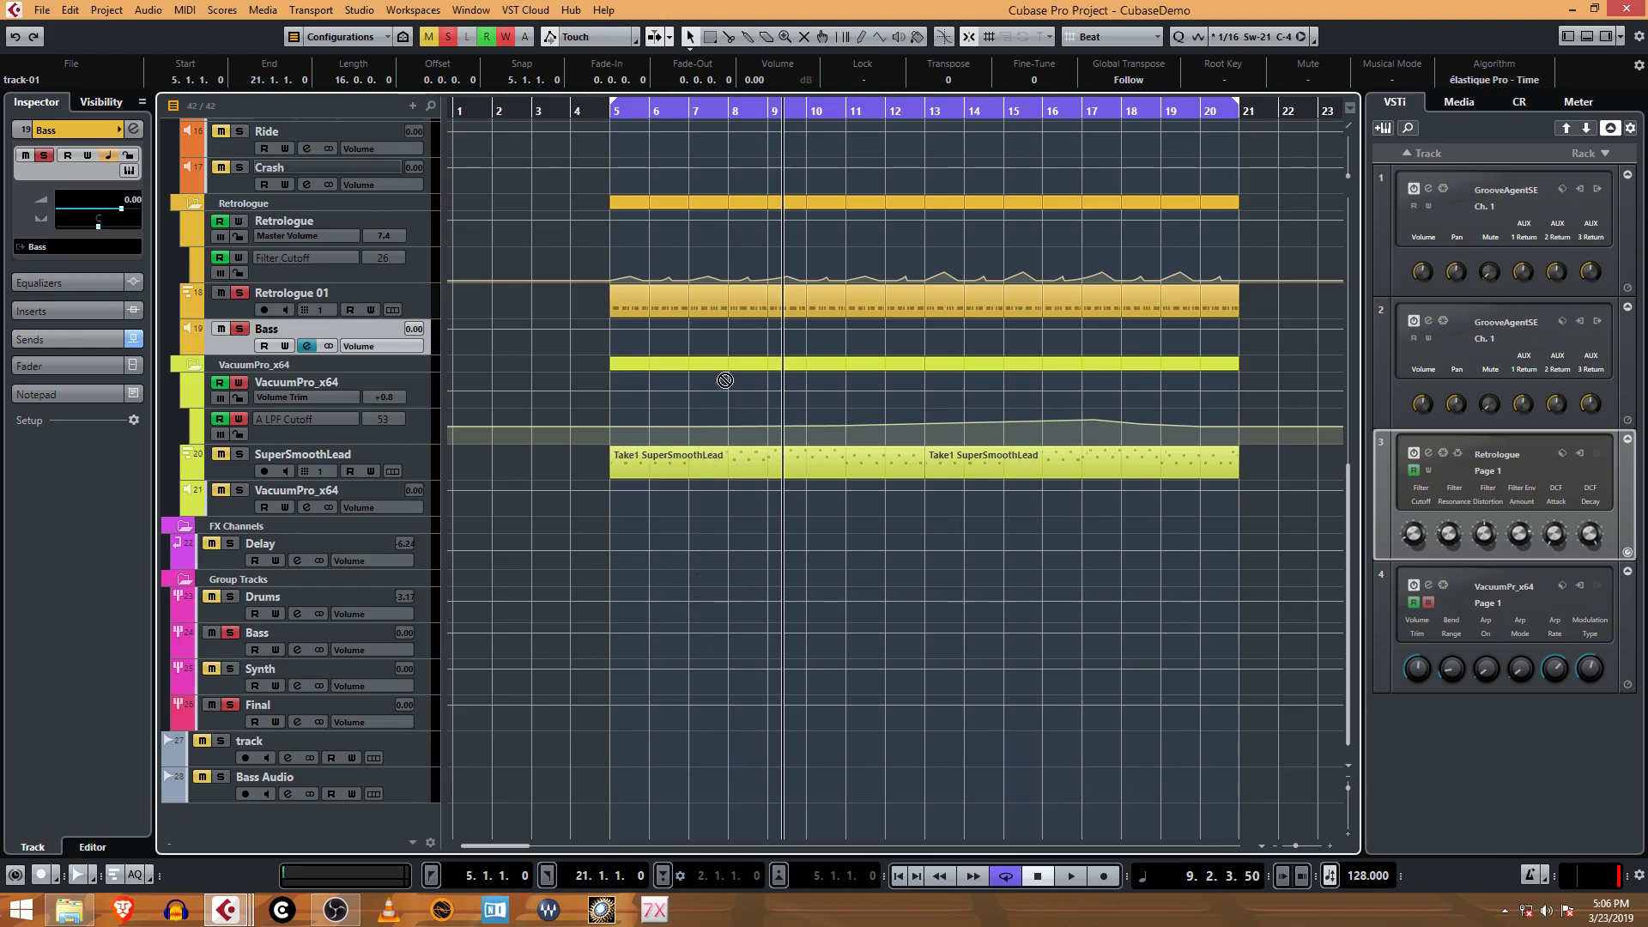
Move the Bass Audio track up to sit between Bass and VacuumPro_x64.
left_click_drag(691, 777, 691, 779)
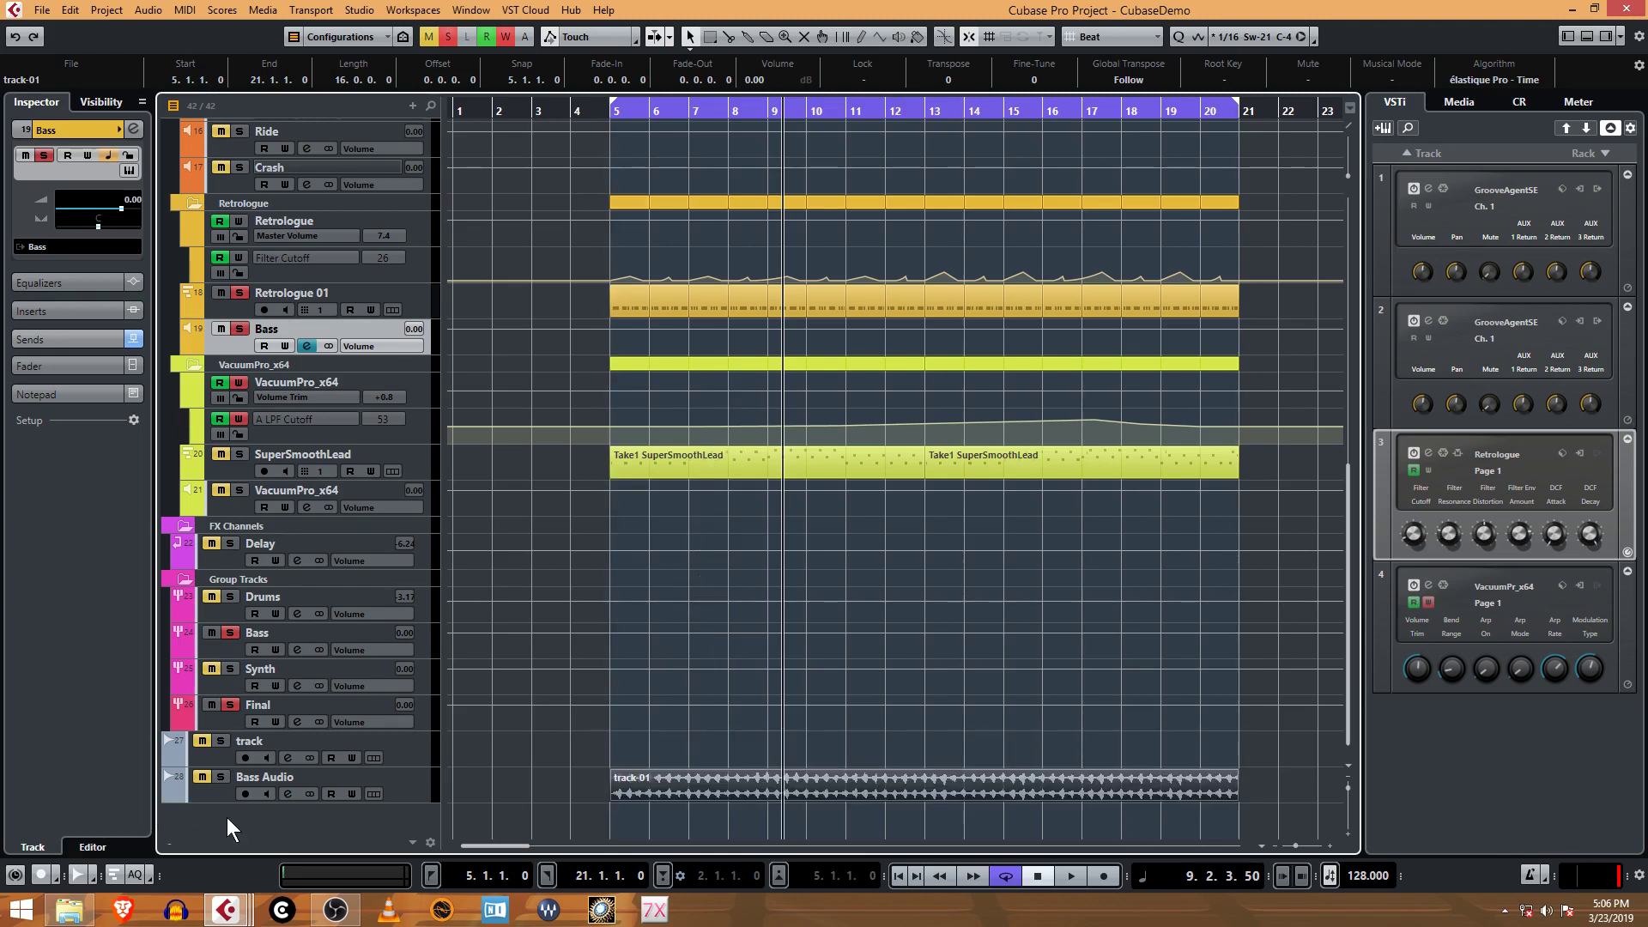
left_click(400, 786)
left_click_drag(427, 735, 427, 366)
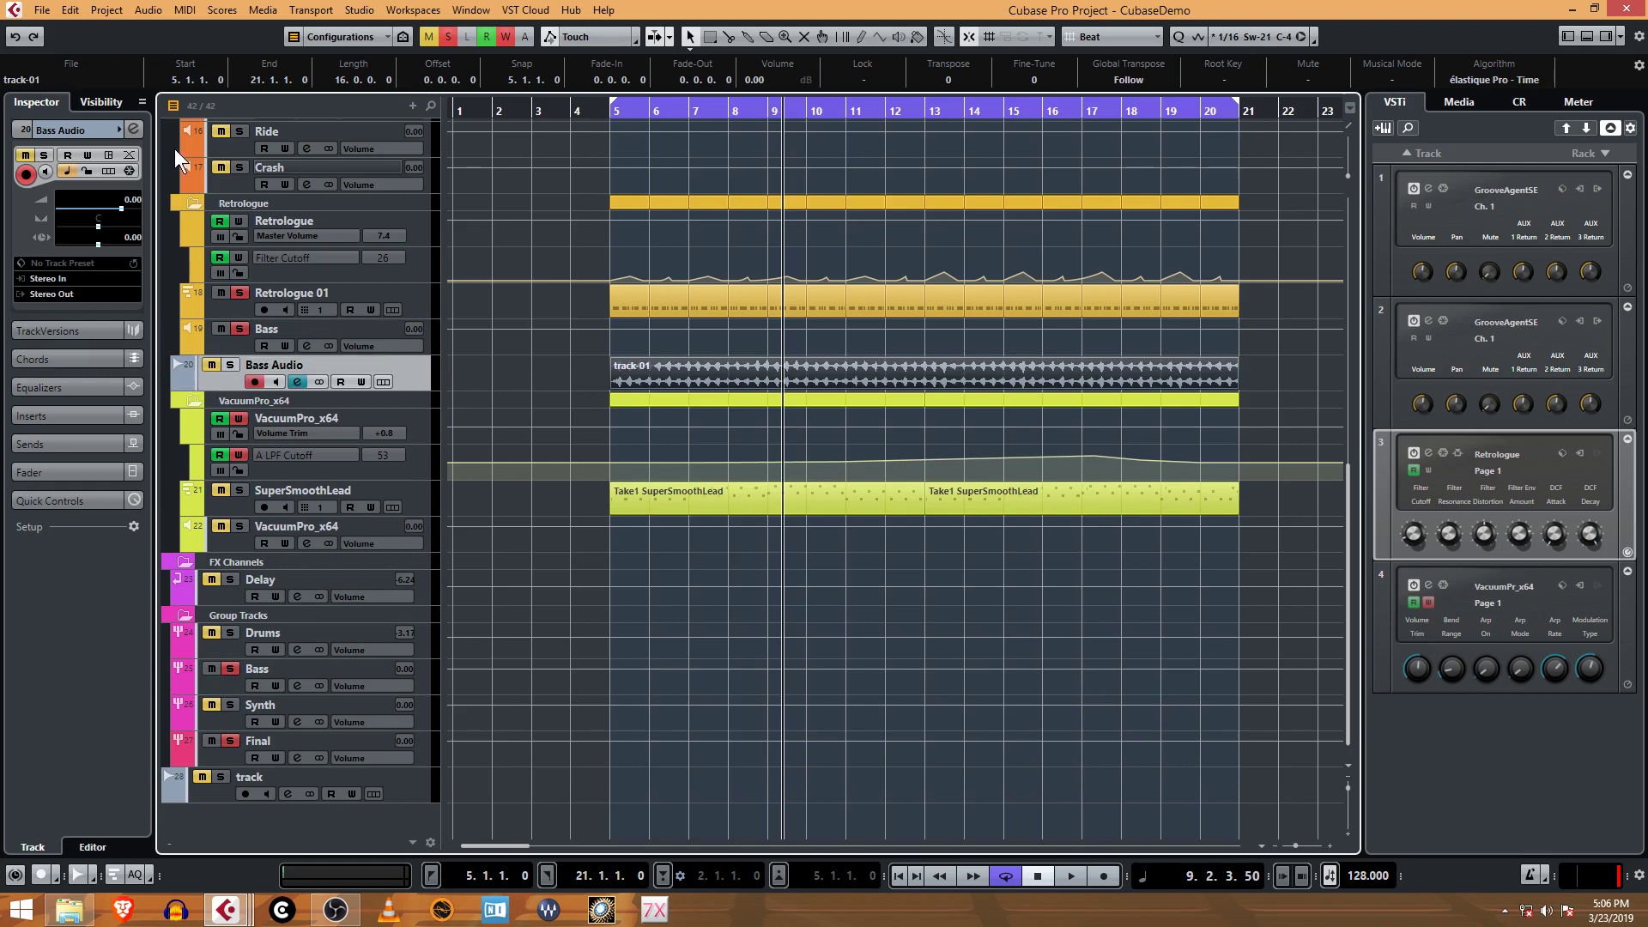
Colour the Bass Audio track lime green and solo it.
left_click(131, 129)
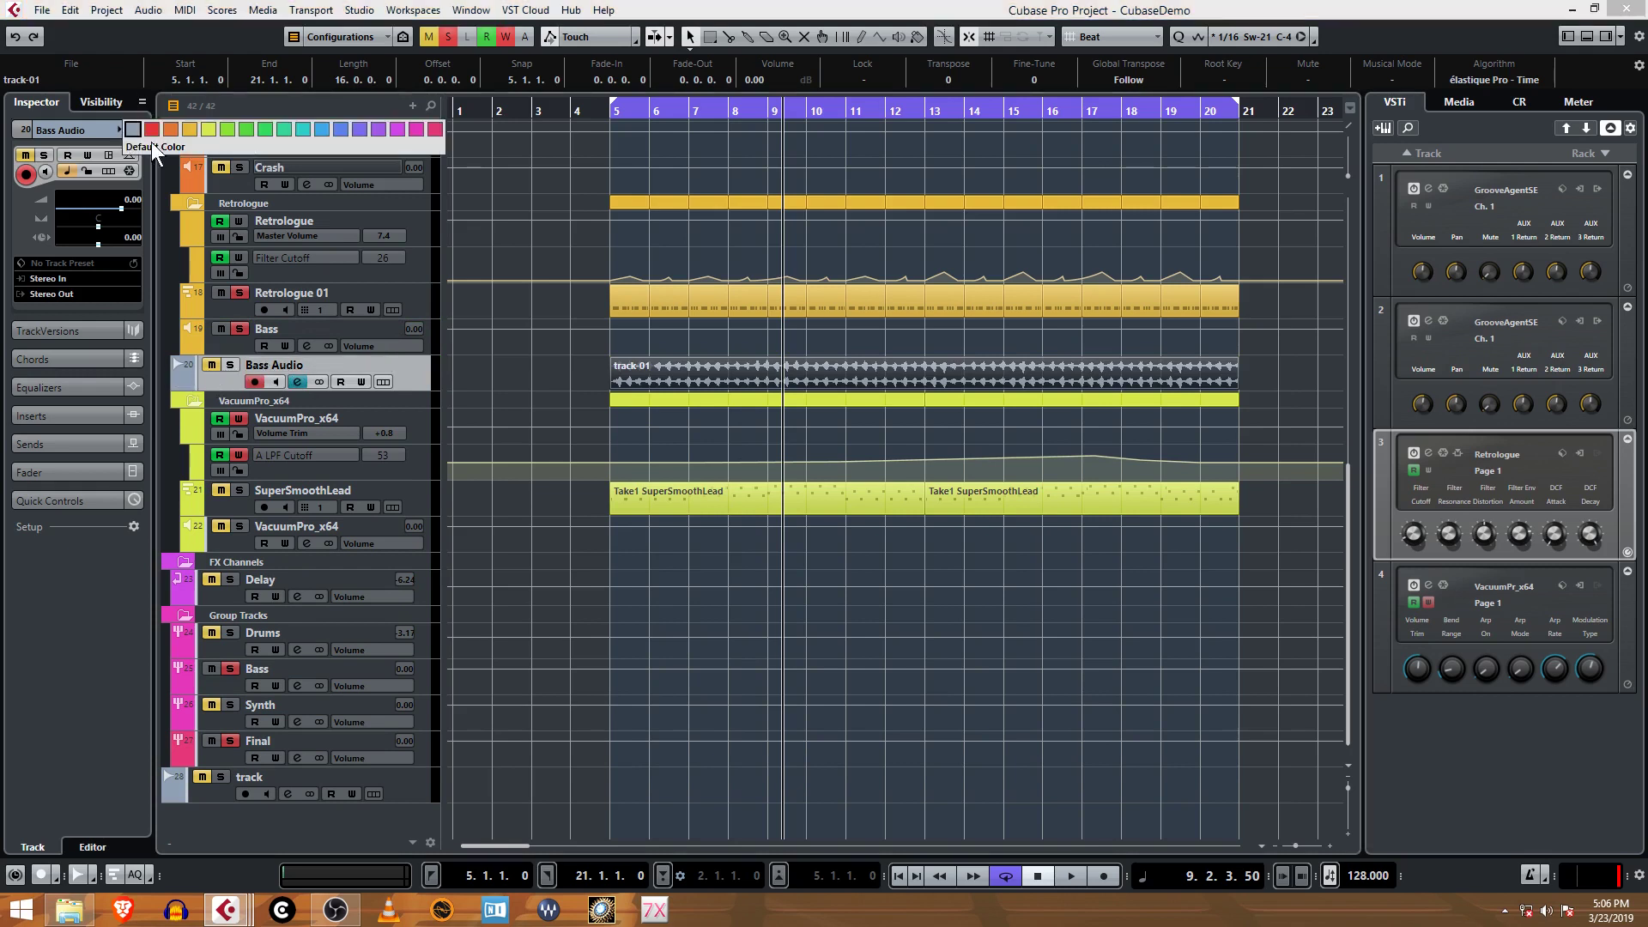
left_click(206, 129)
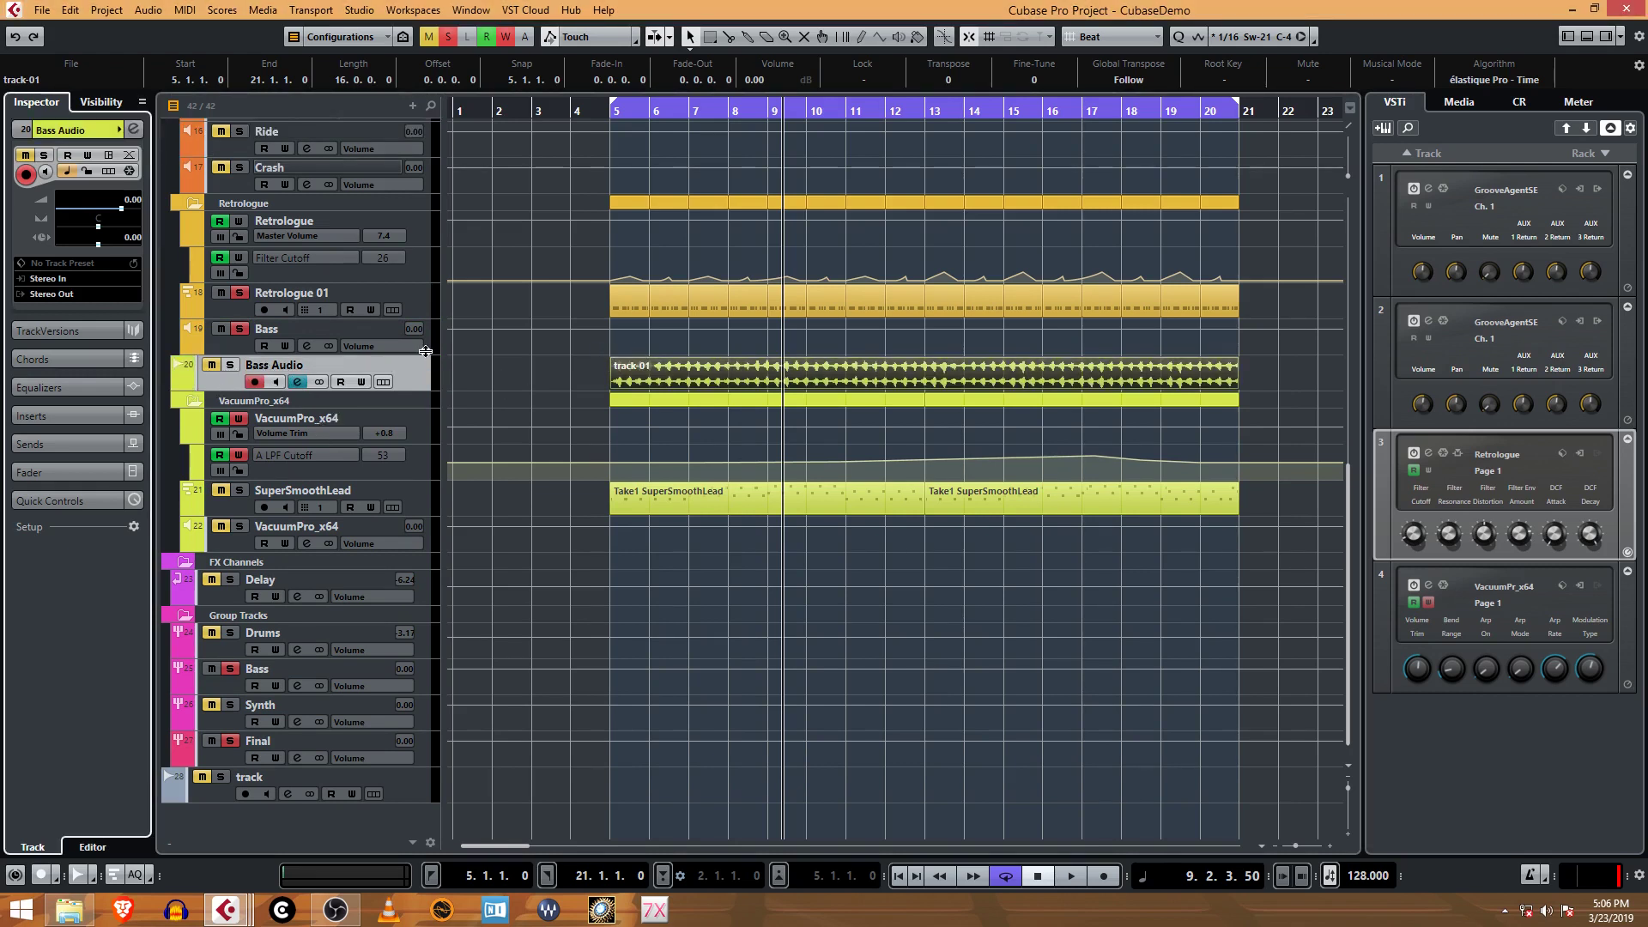
left_click(230, 365)
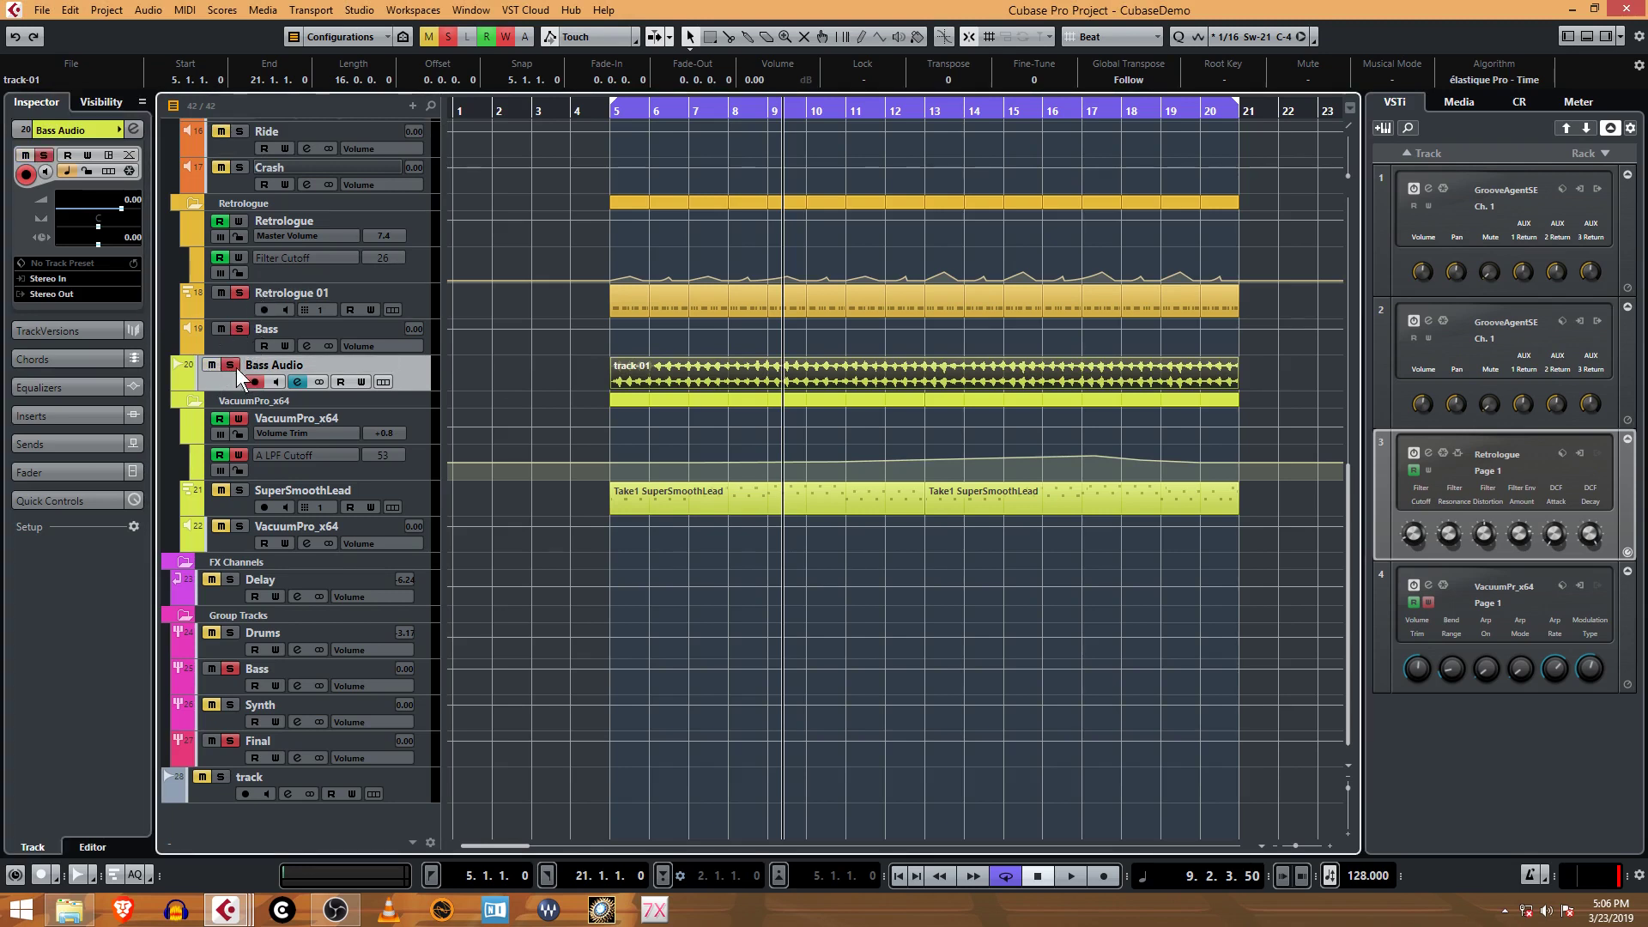
Route Bass Audio's output from Stereo Out to the Bass group and clear the solos.
left_click(91, 294)
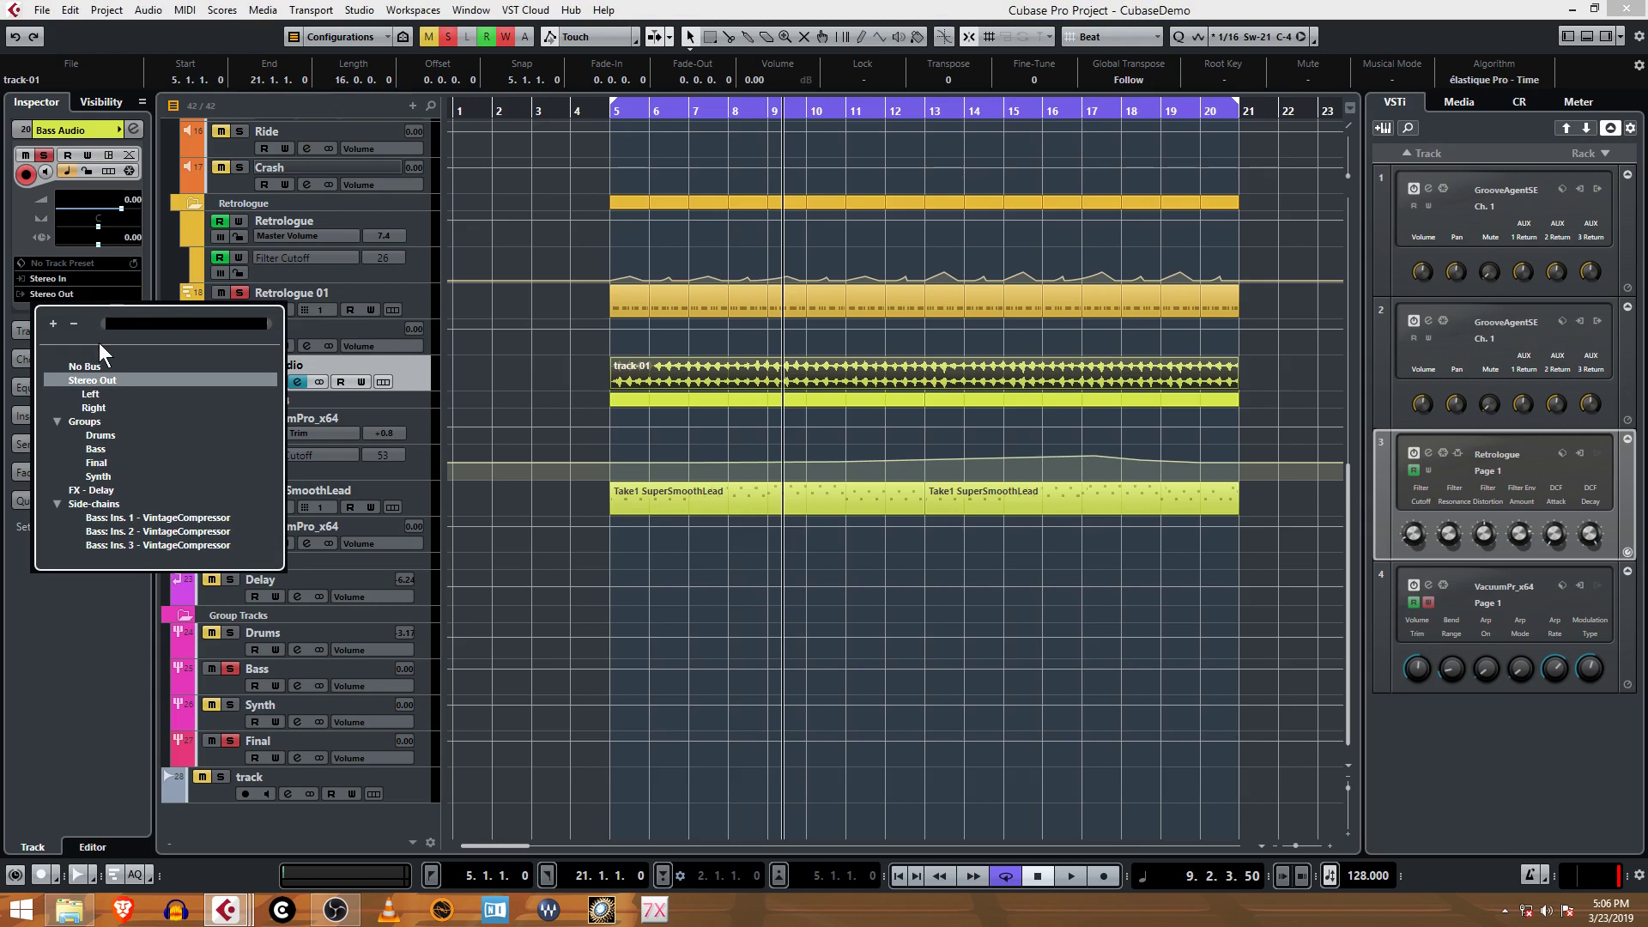
left_click(111, 446)
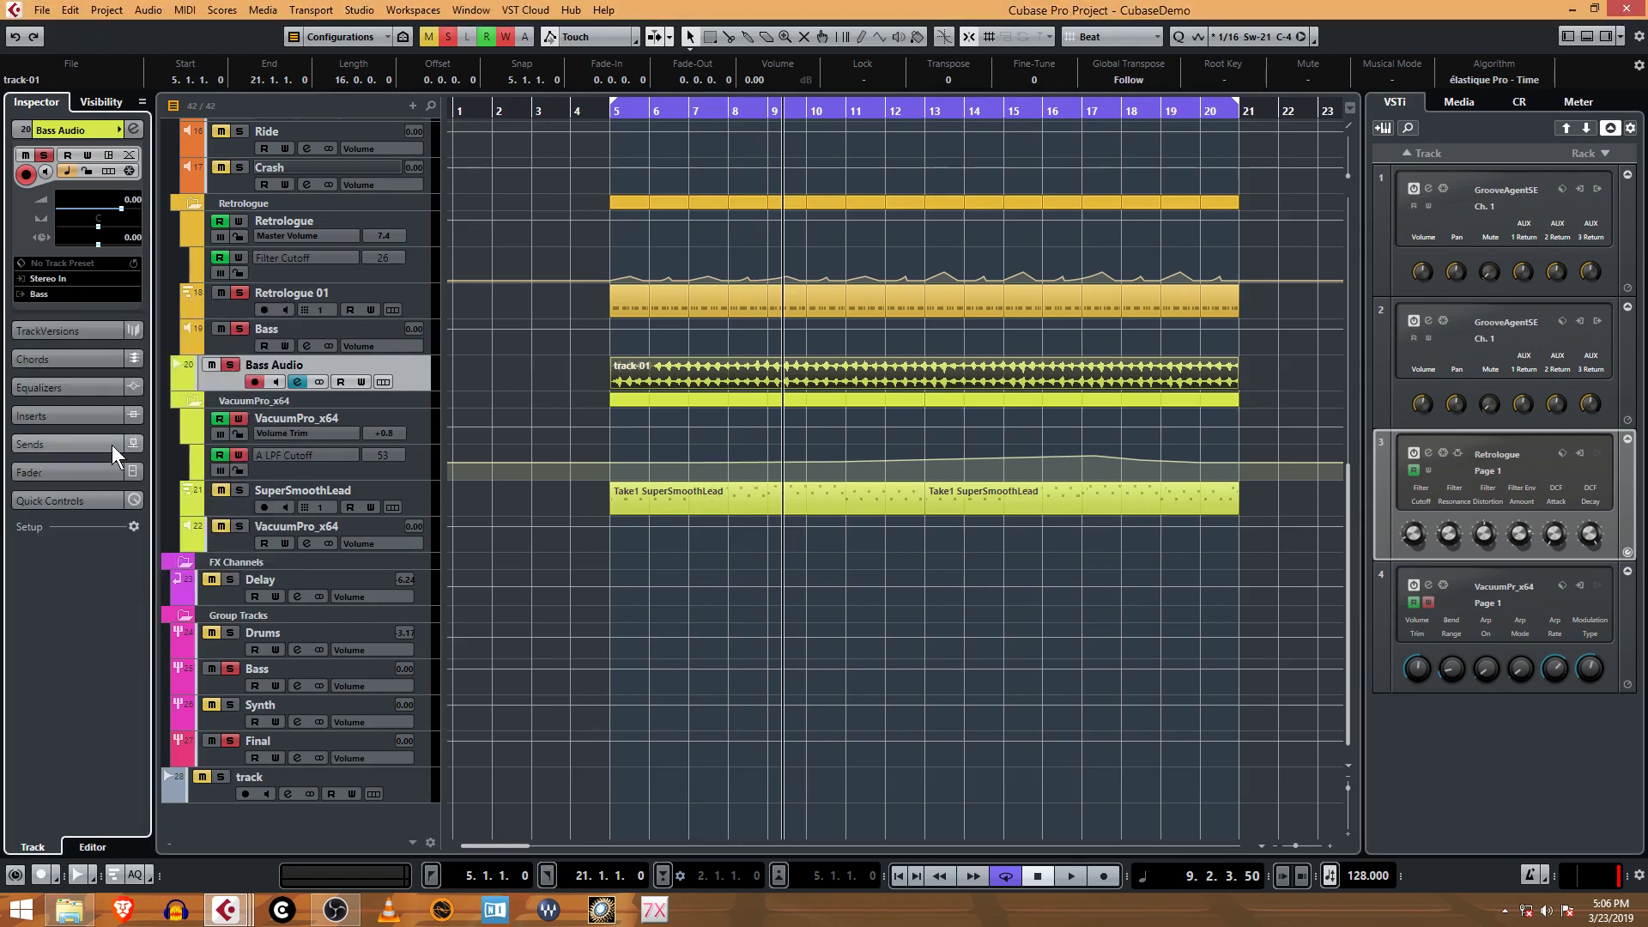
left_click(230, 668)
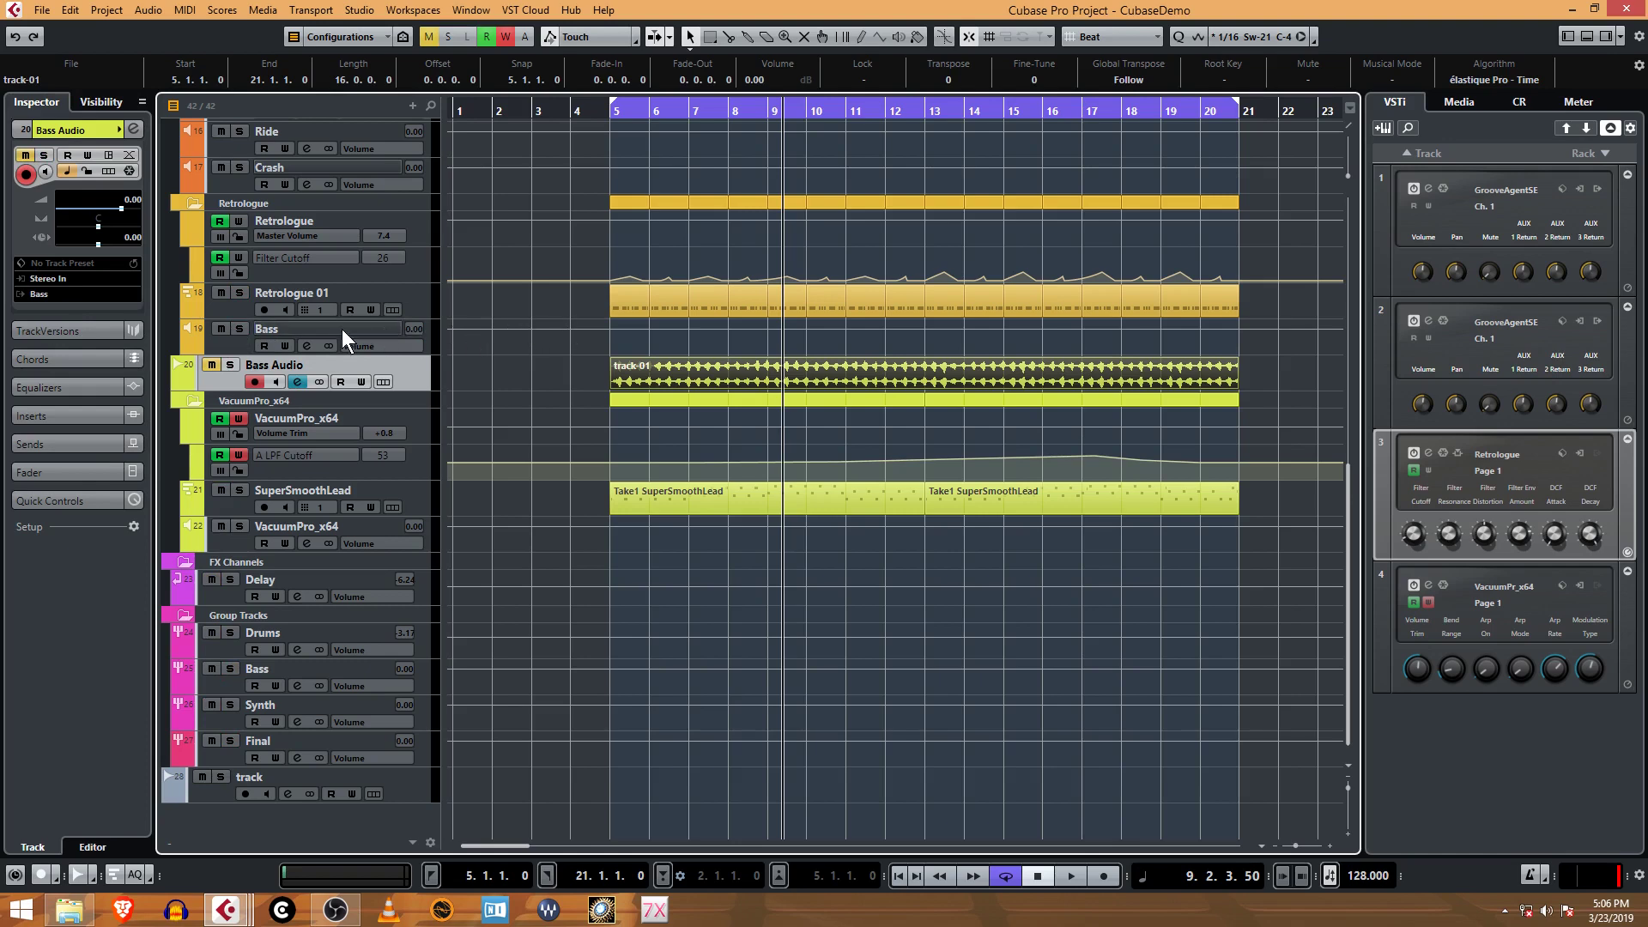
Select all events on Retrologue 01 and mute them.
right_click(225, 305)
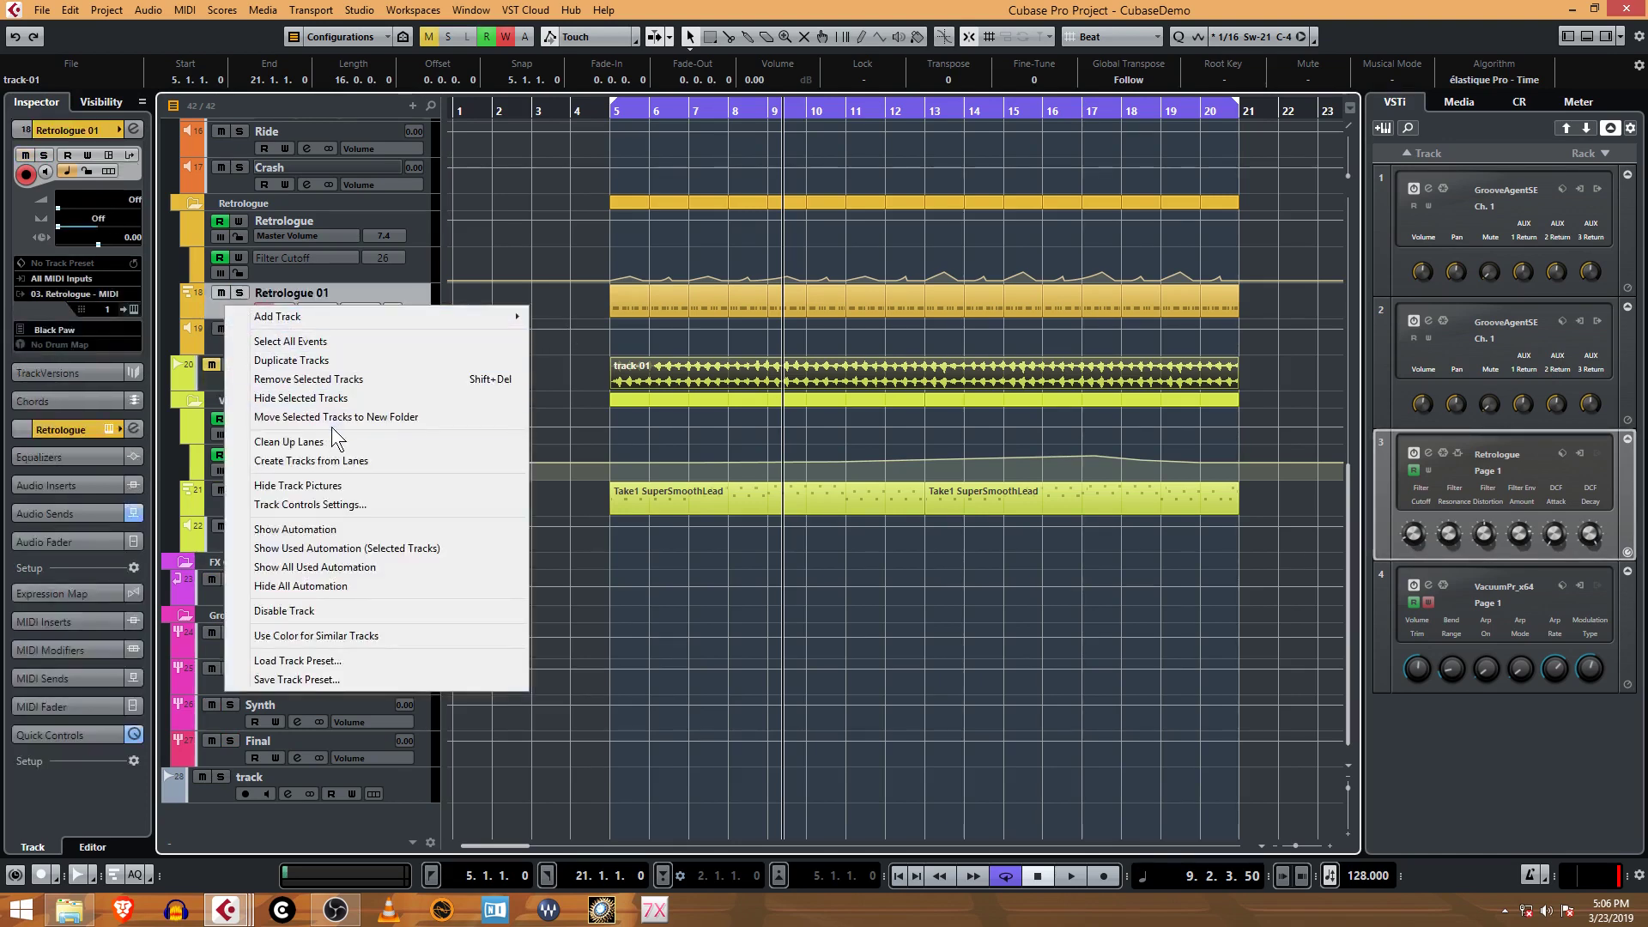
left_click(356, 342)
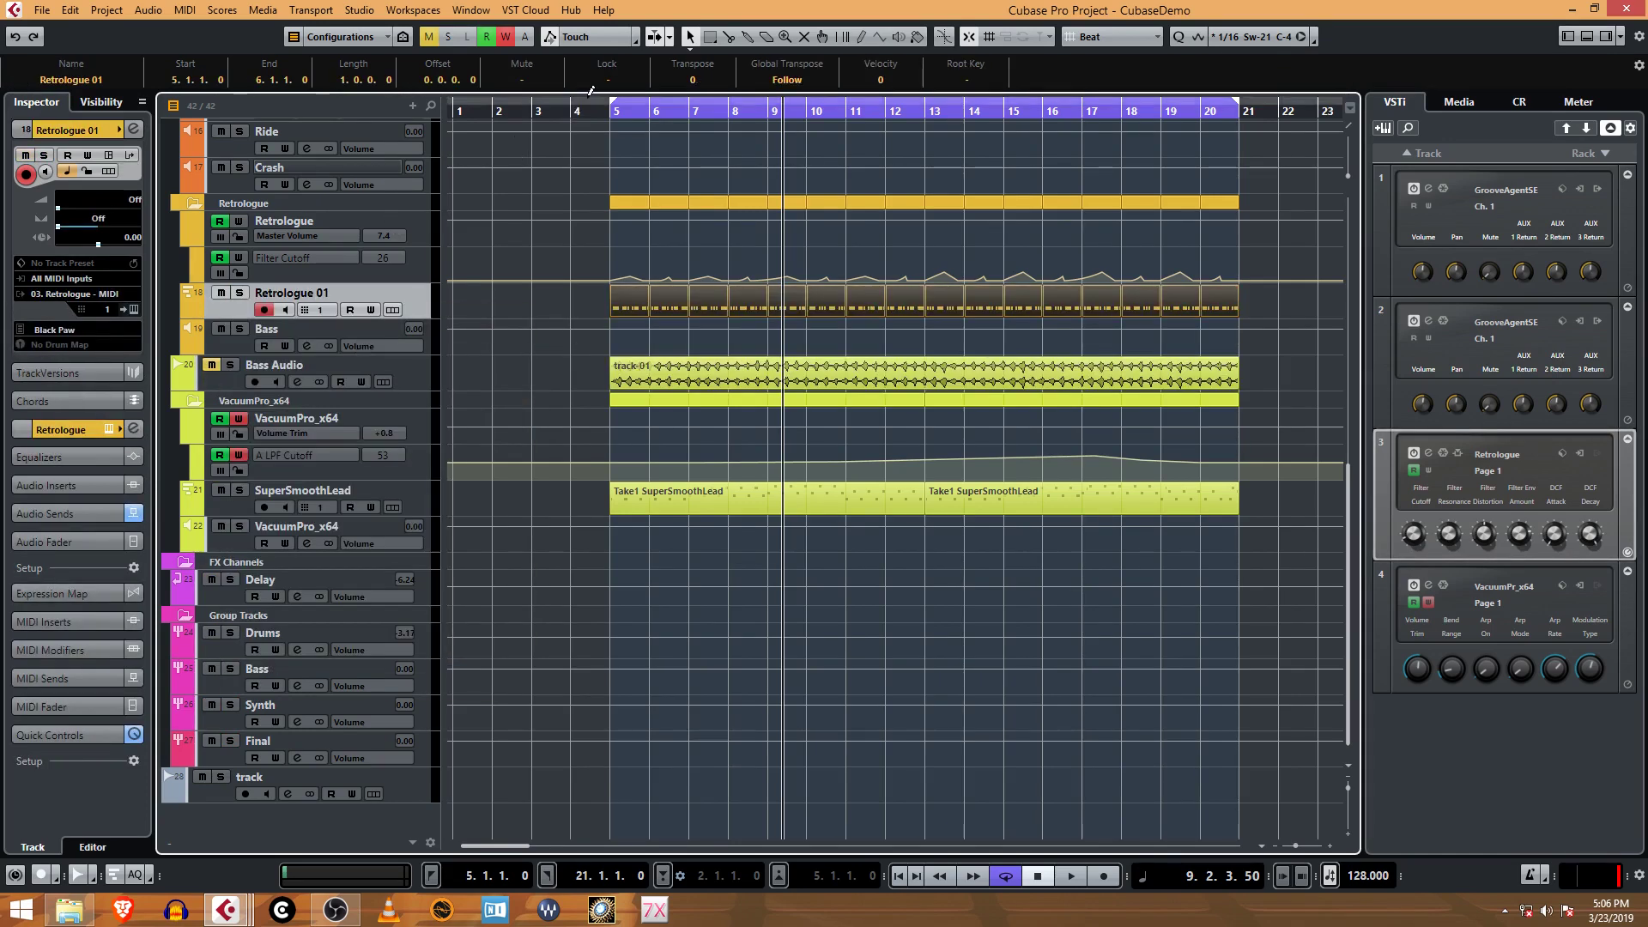
left_click(525, 78)
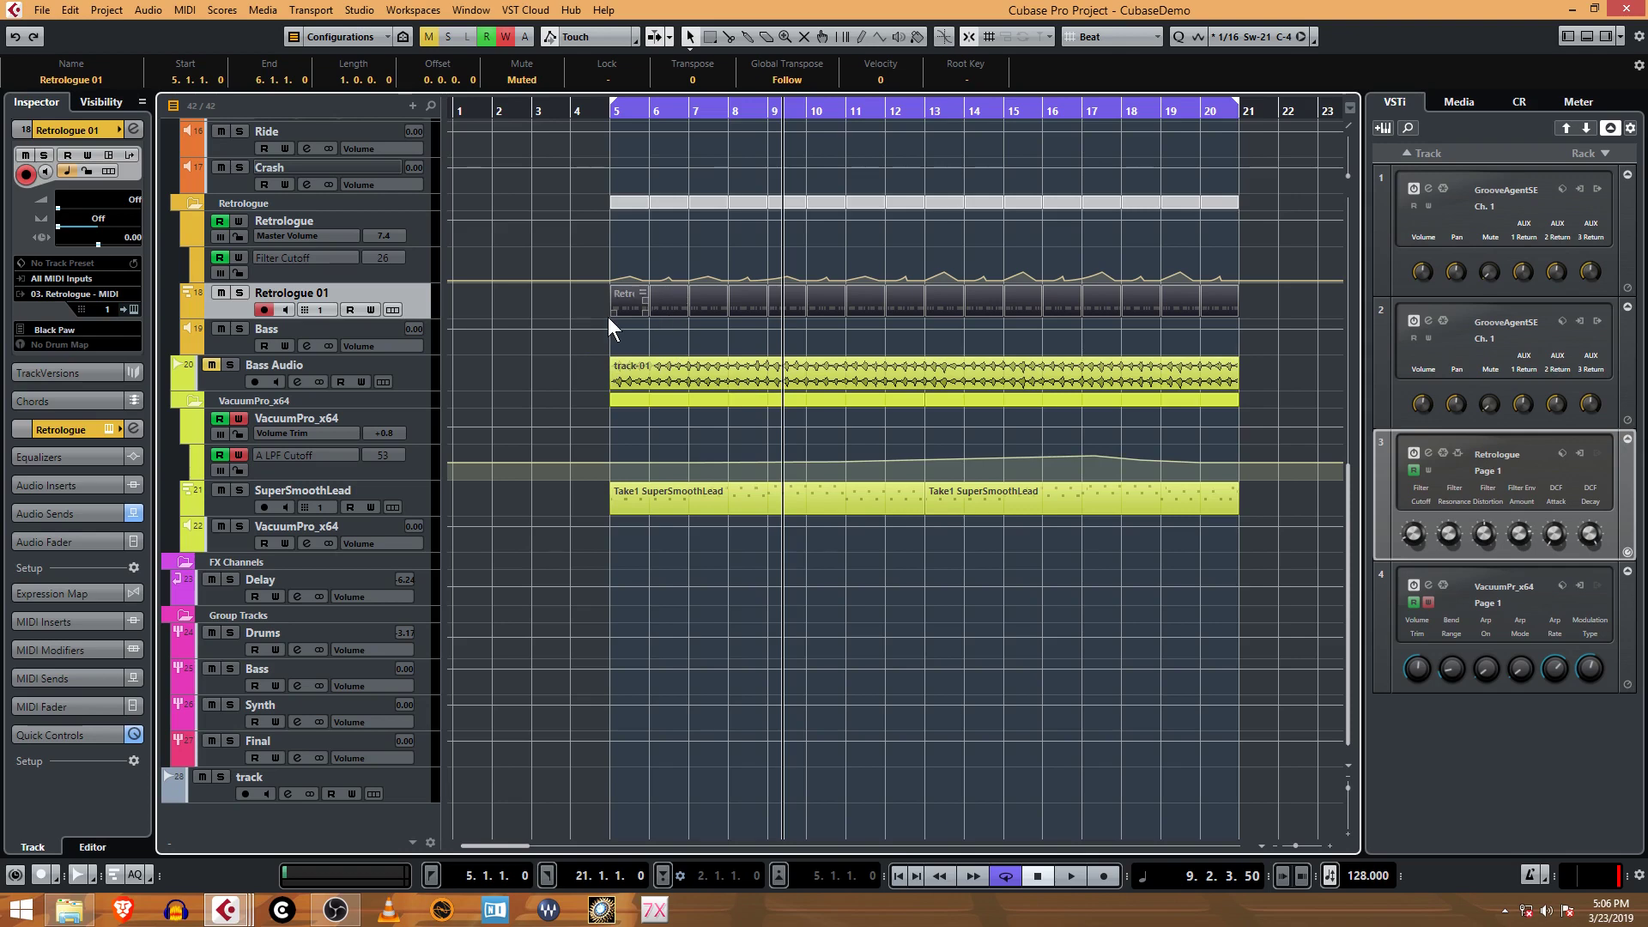
Rename the track-01 event's file to 'Bass Audio' in the info line.
left_click(420, 368)
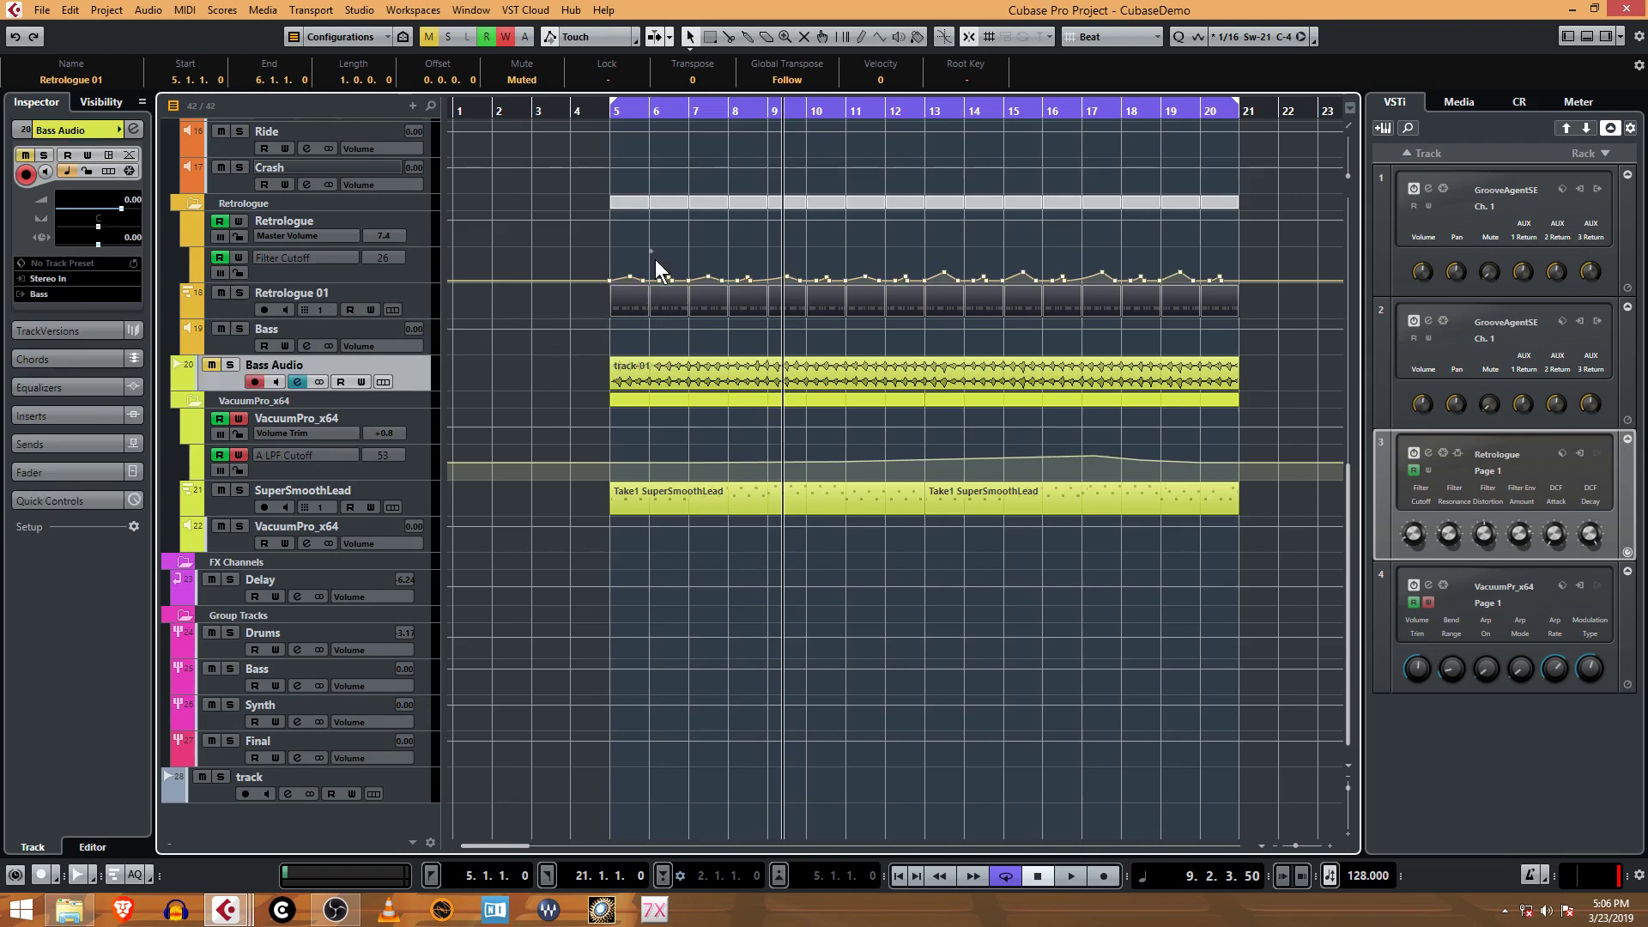
left_click(657, 376)
left_click(21, 79)
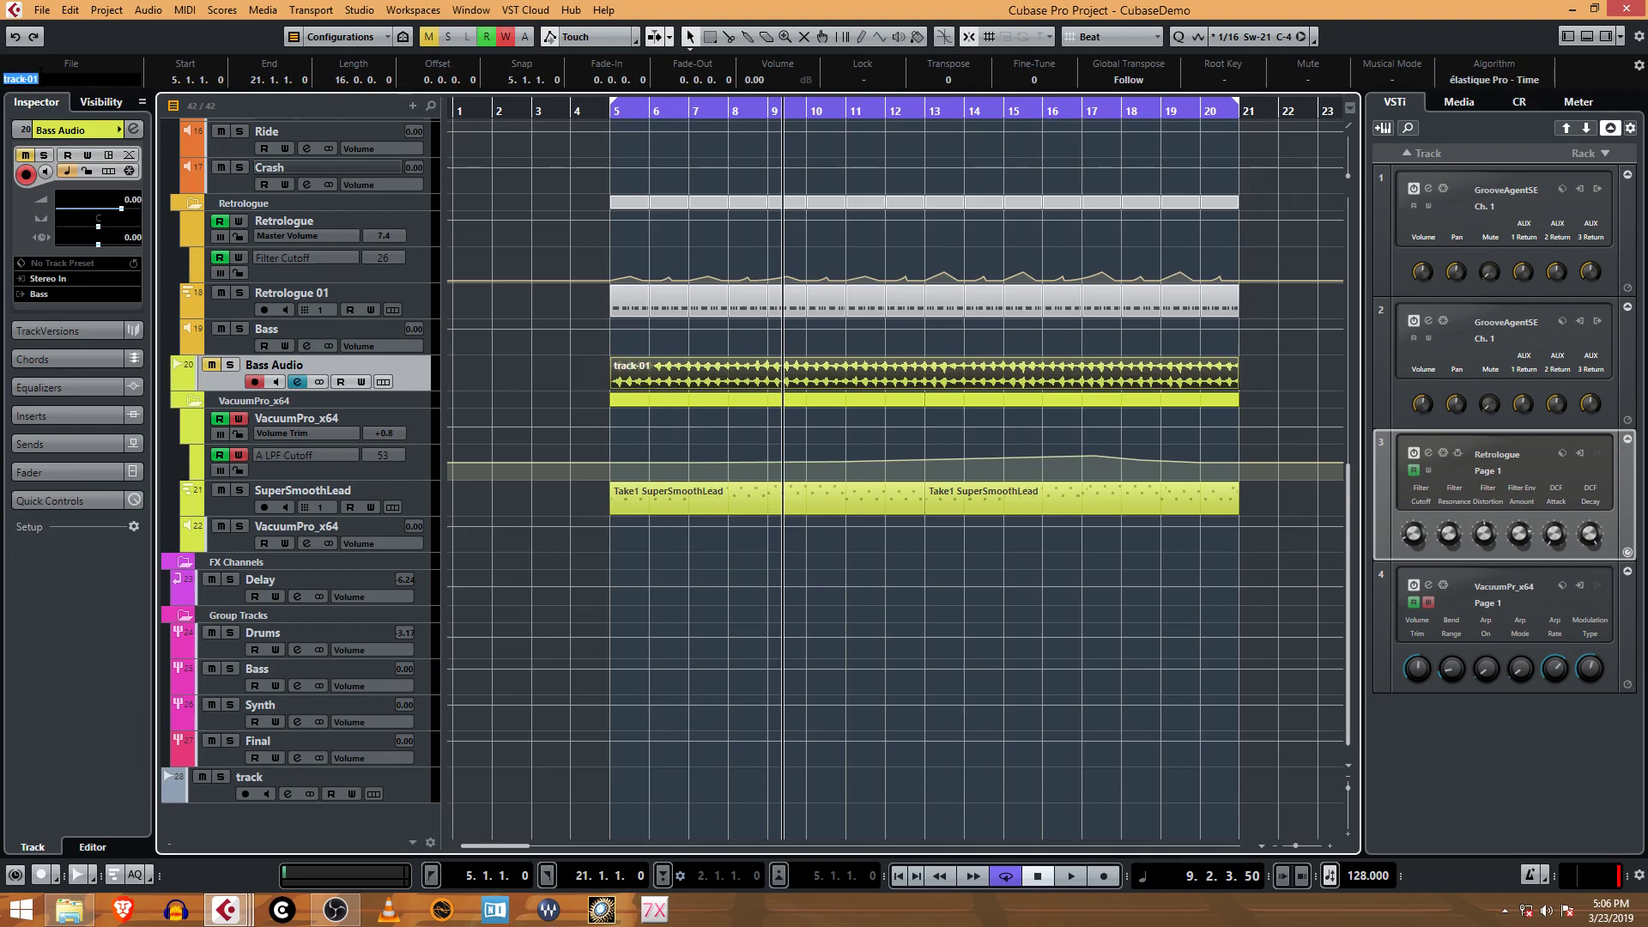
type("Bass Audi")
key("Return")
left_click(57, 84)
left_click(53, 85)
type("o")
key("Return")
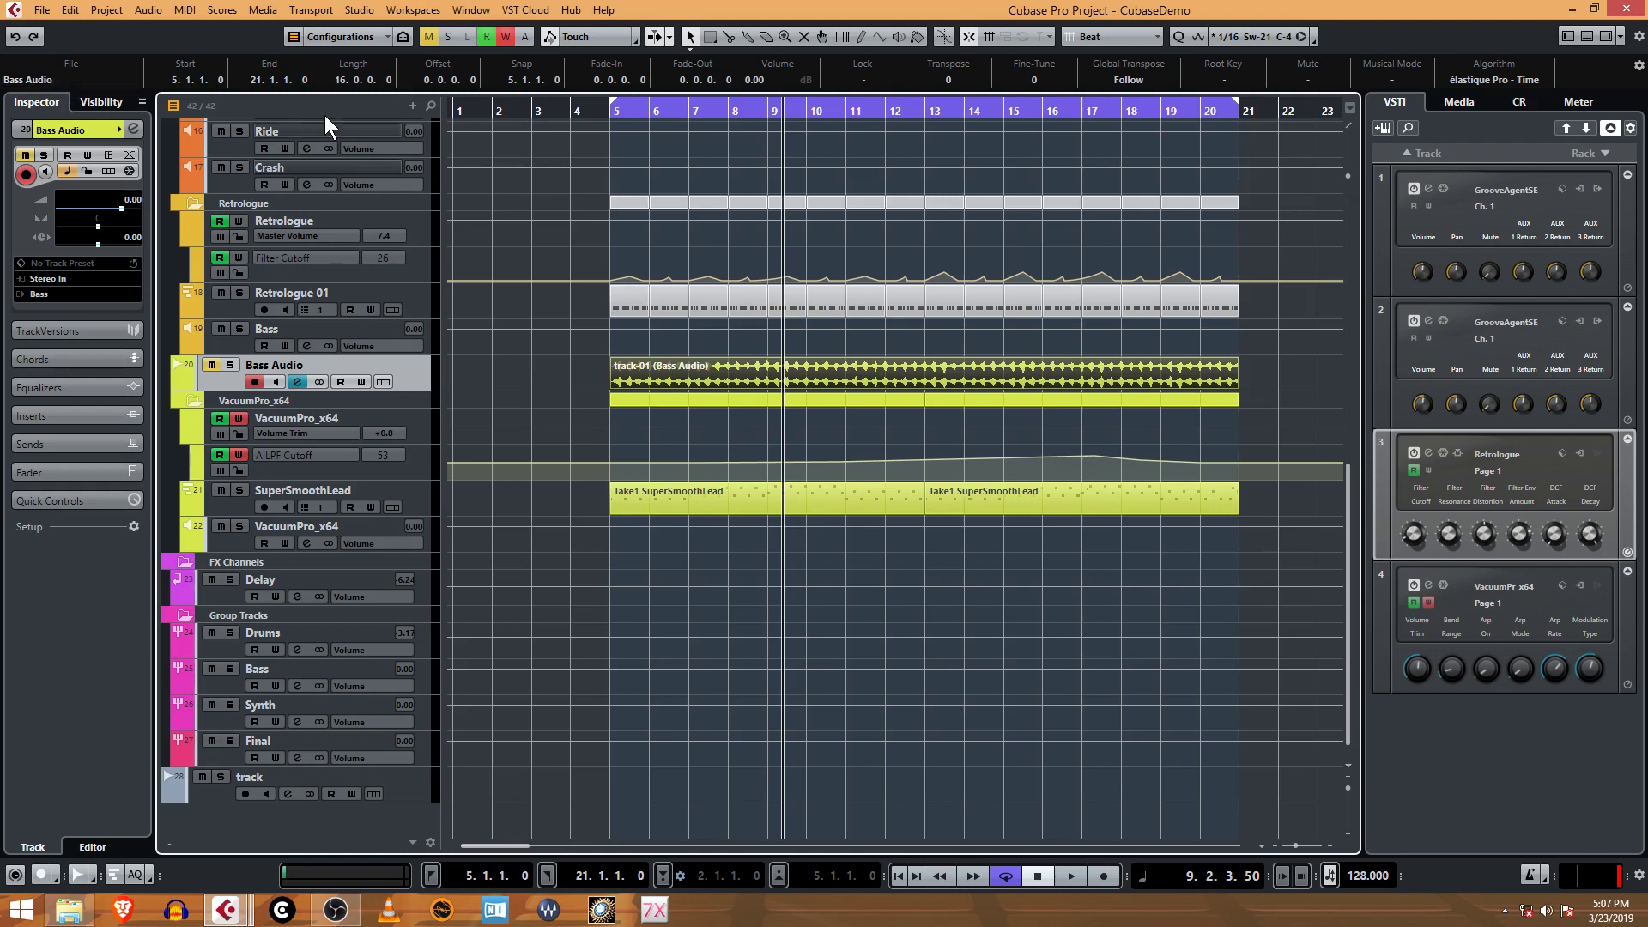
Play the Bass Audio part from bar 5, stop near bar 7, and mute the Delay FX track.
left_click(611, 110)
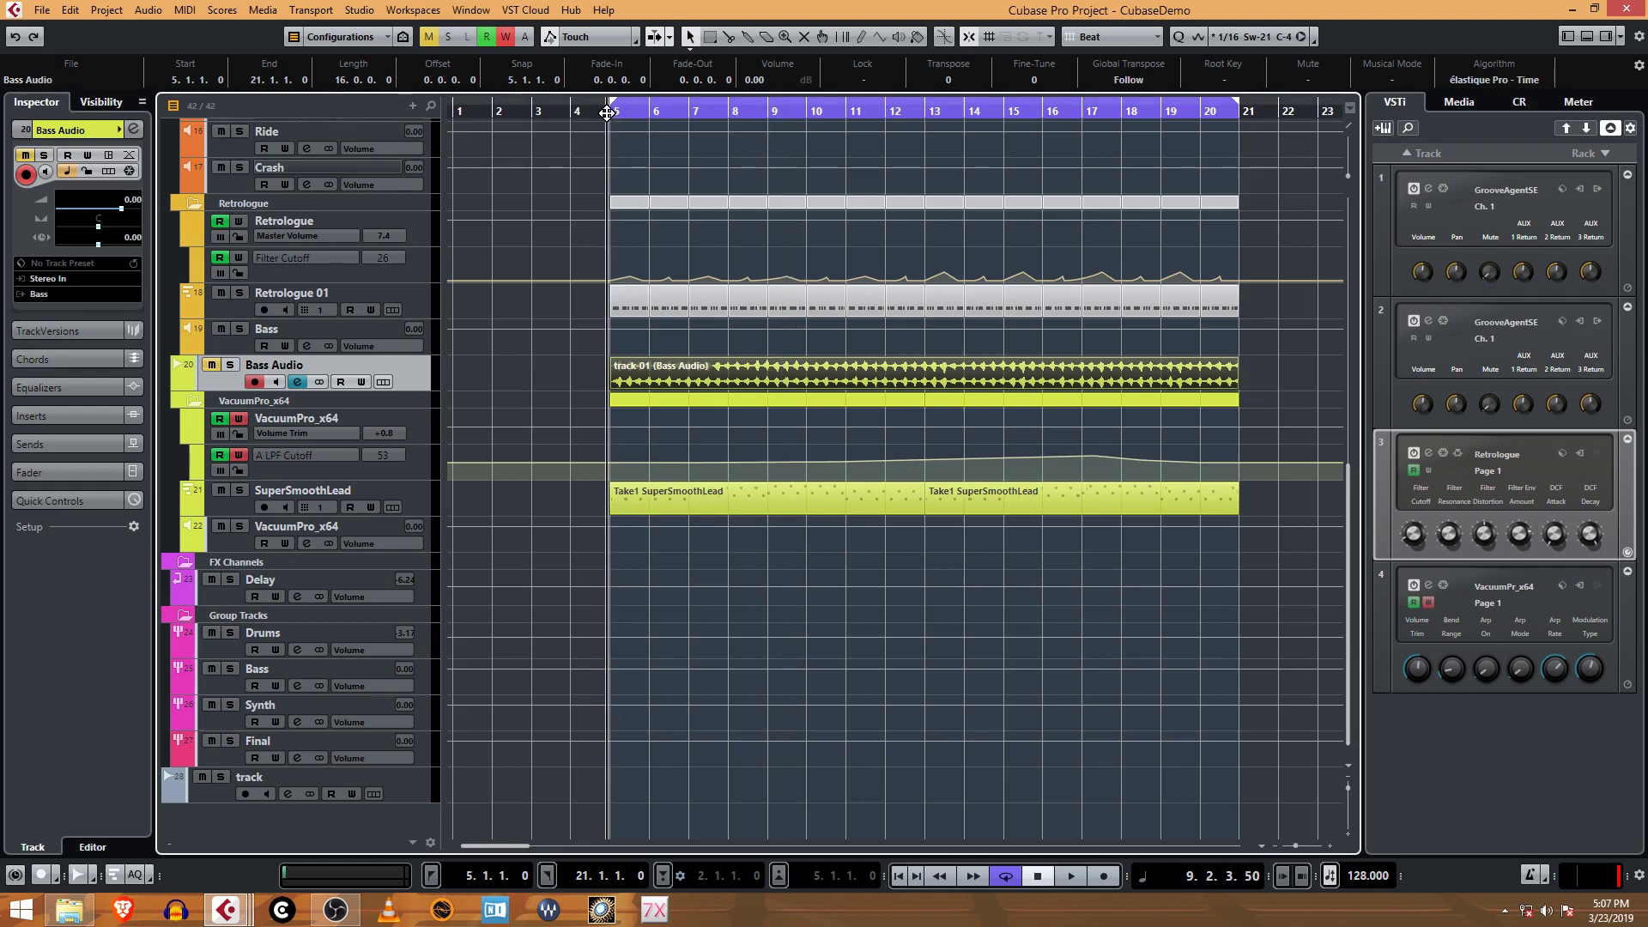
key("space")
left_click(717, 368)
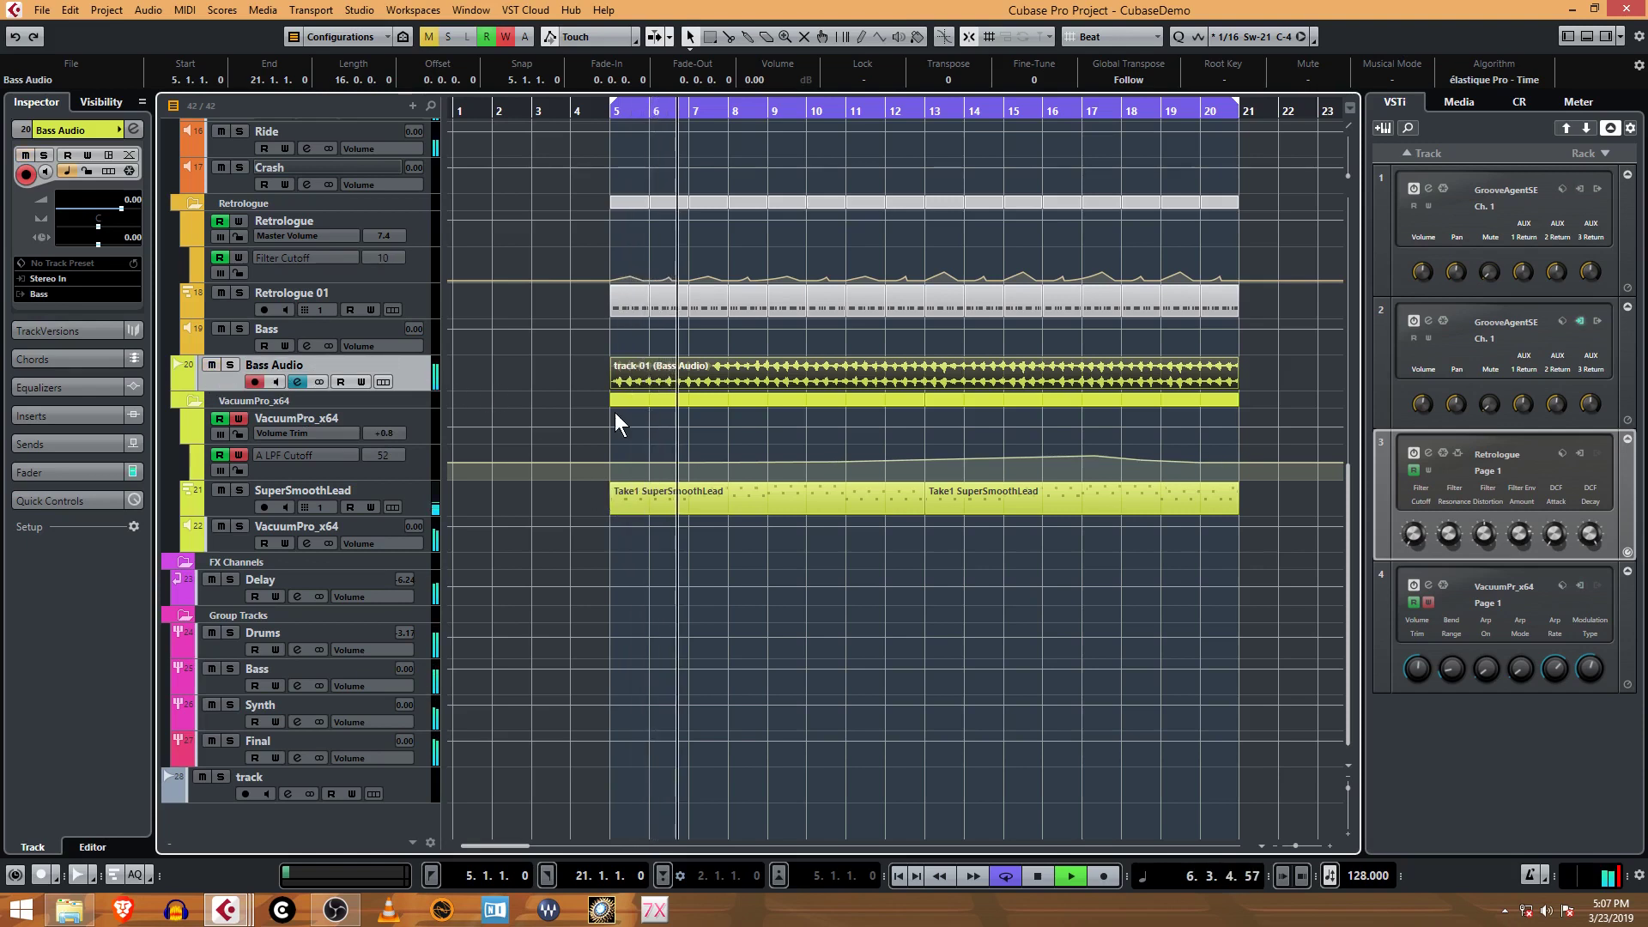
key("space")
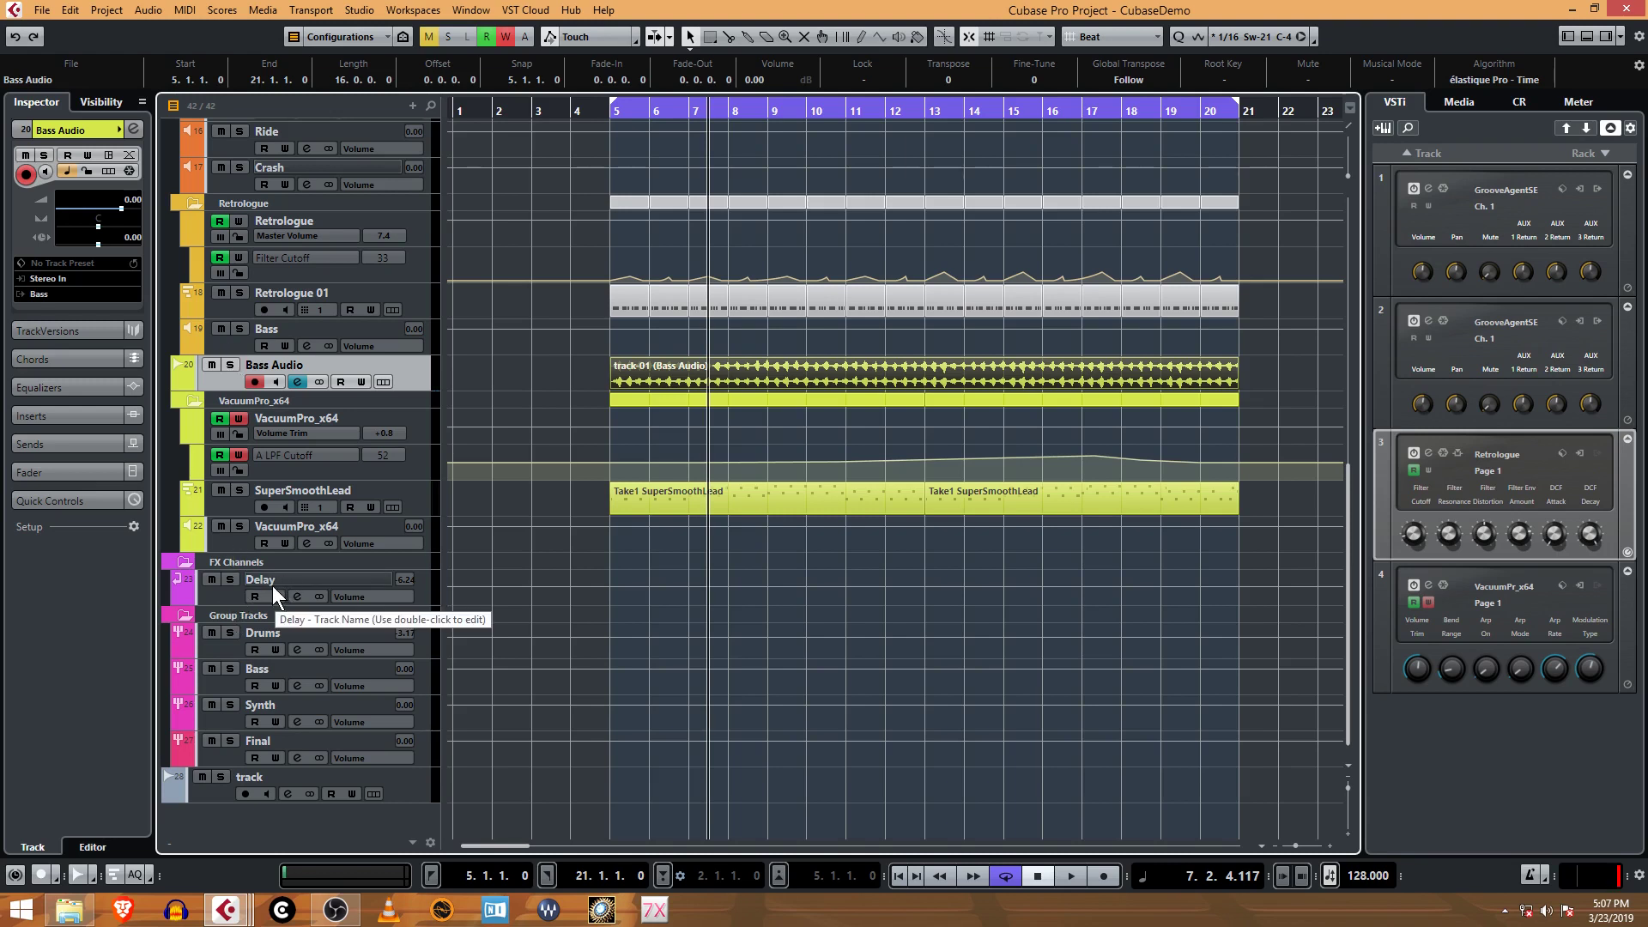
left_click(211, 581)
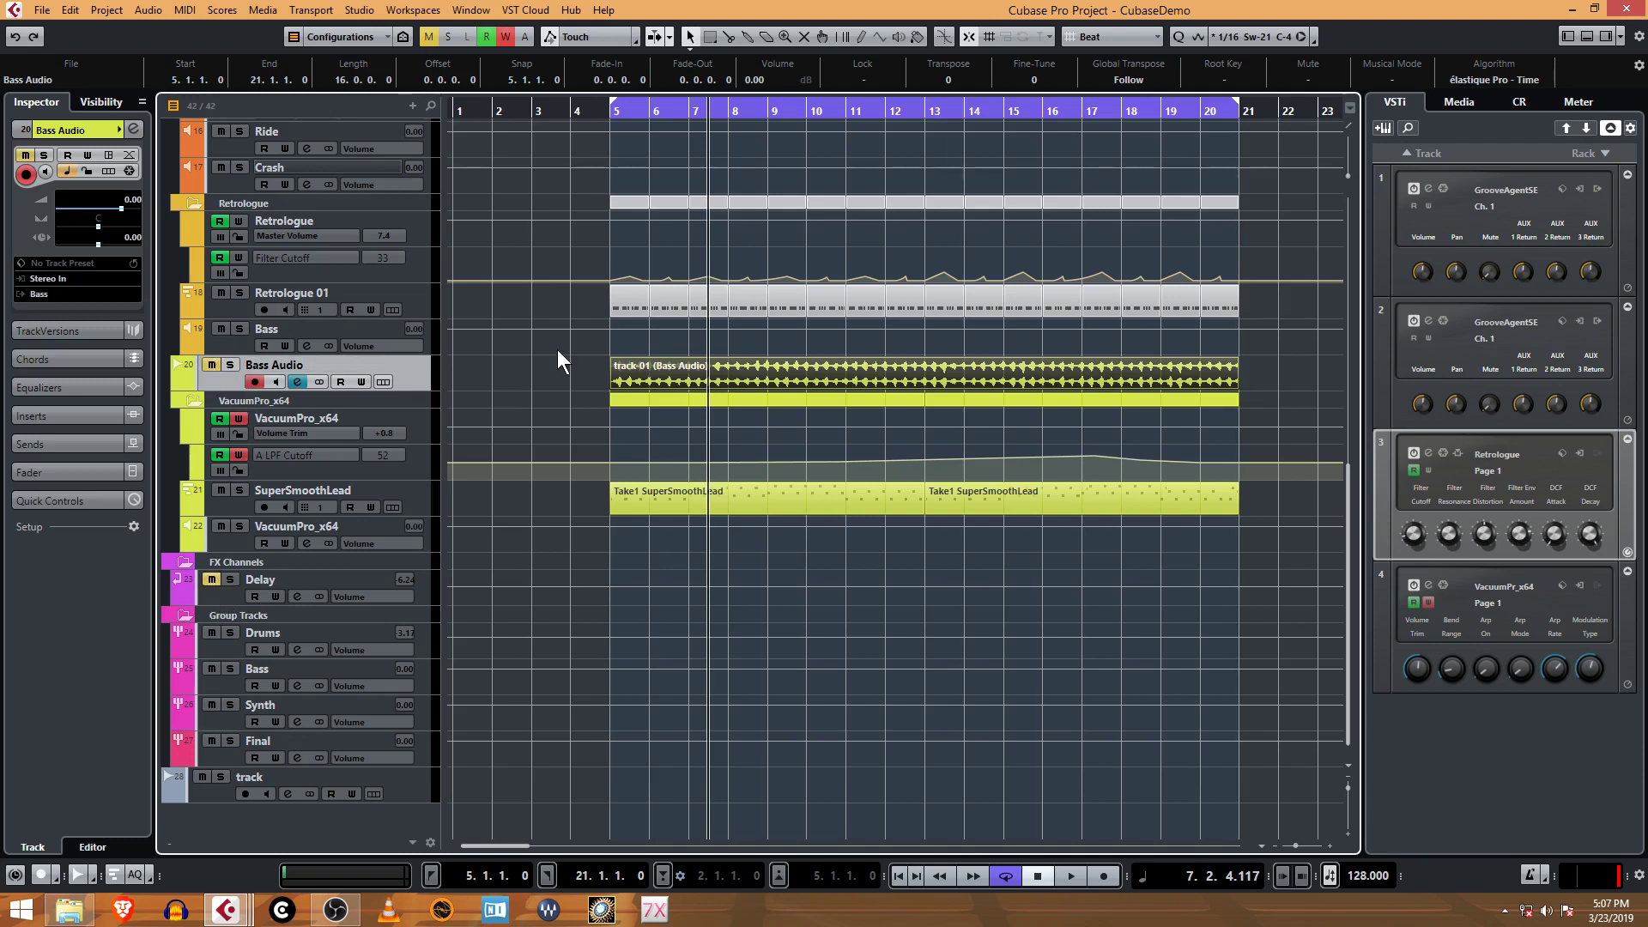
Select all Retrologue 01 events and unmute them.
right_click(420, 291)
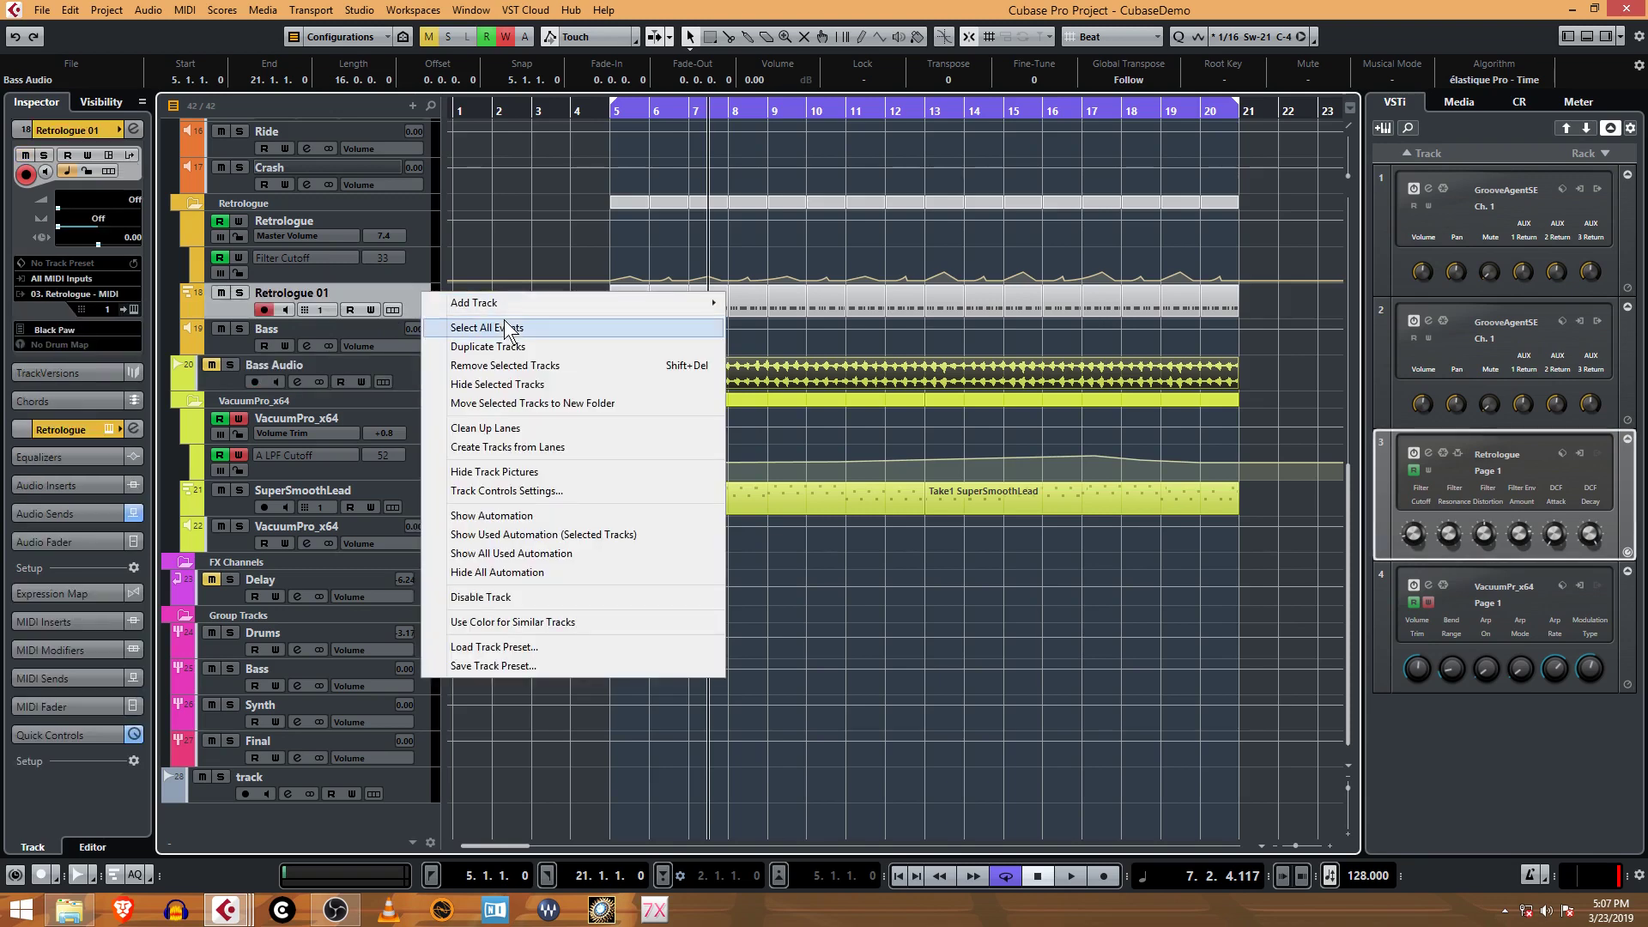
mouse_move(513, 302)
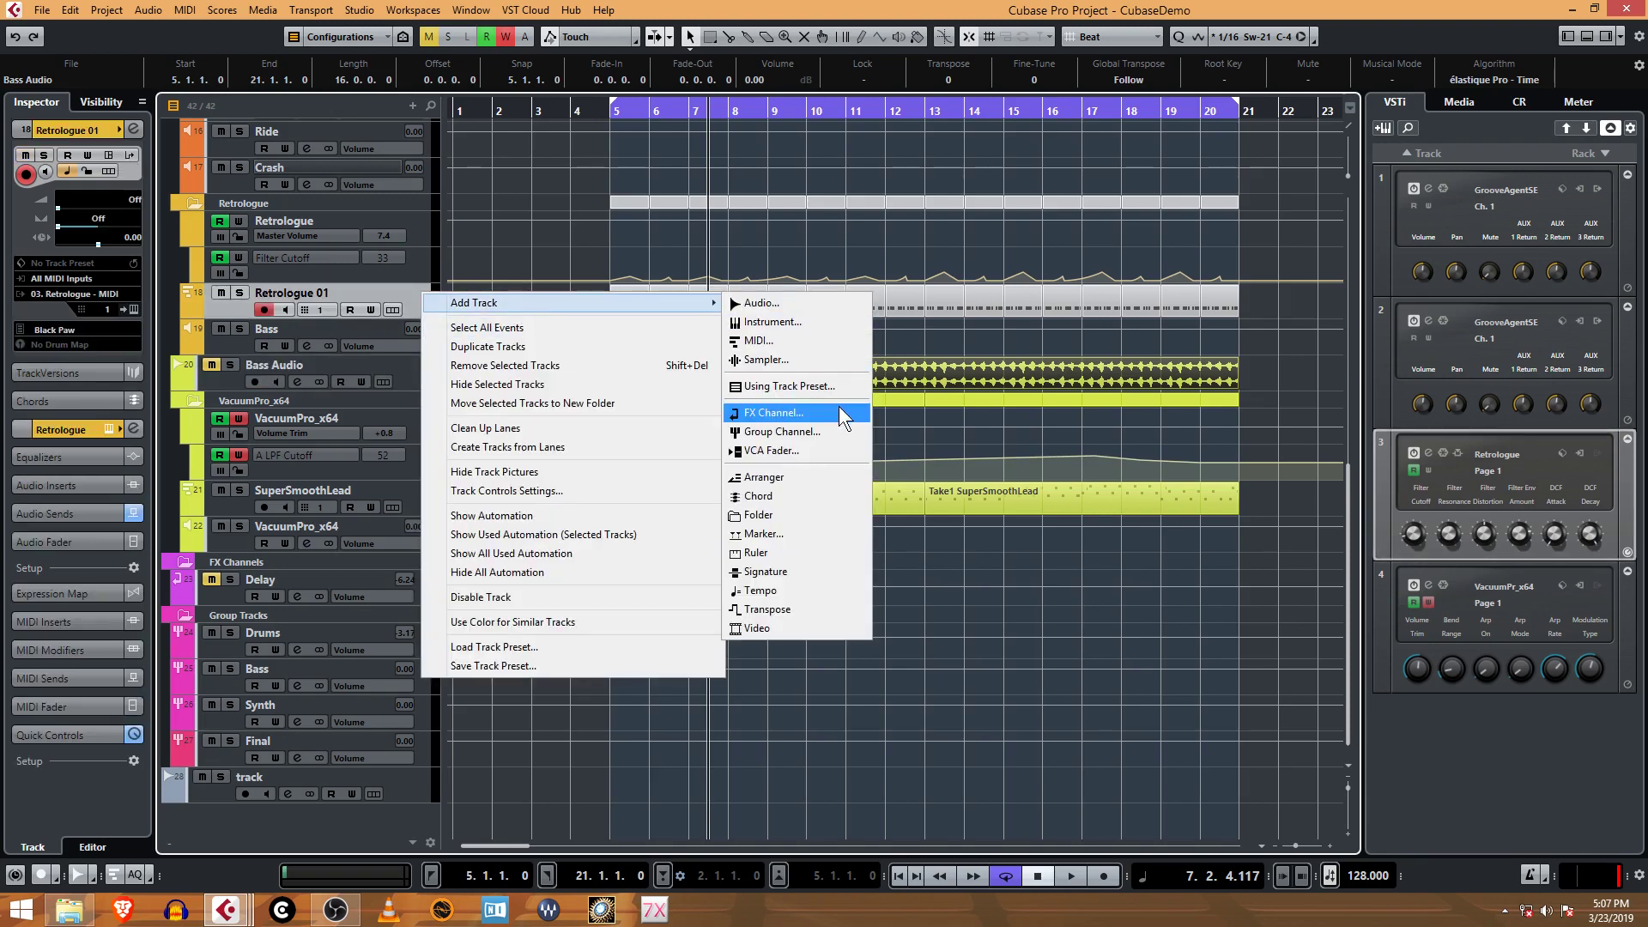
left_click(537, 328)
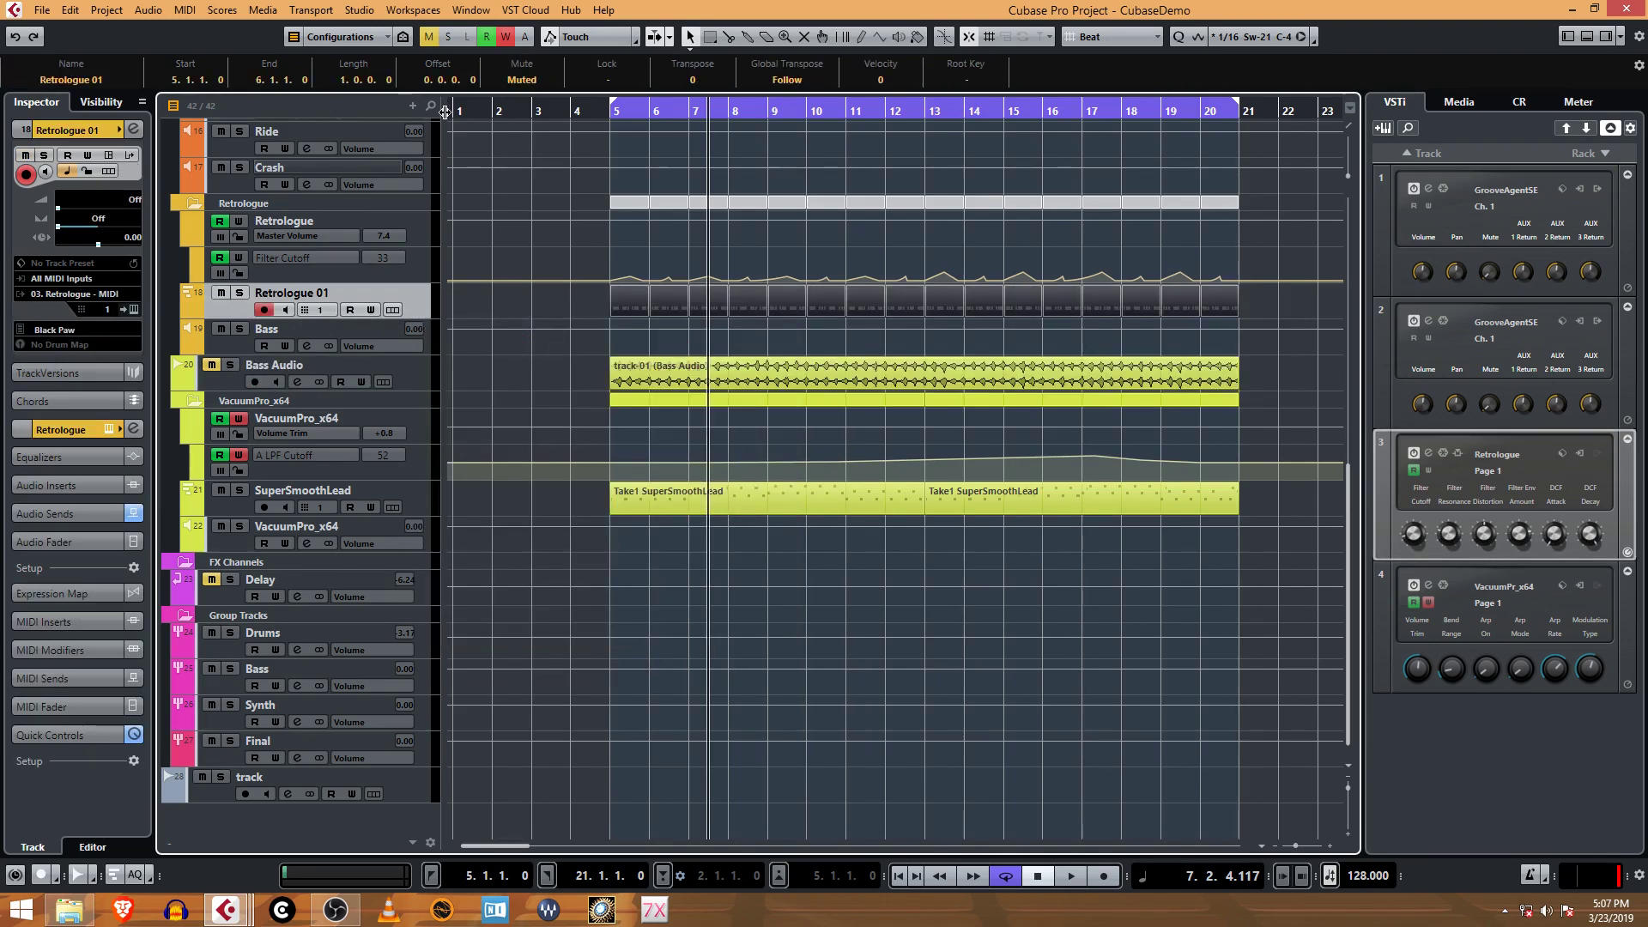
left_click(519, 80)
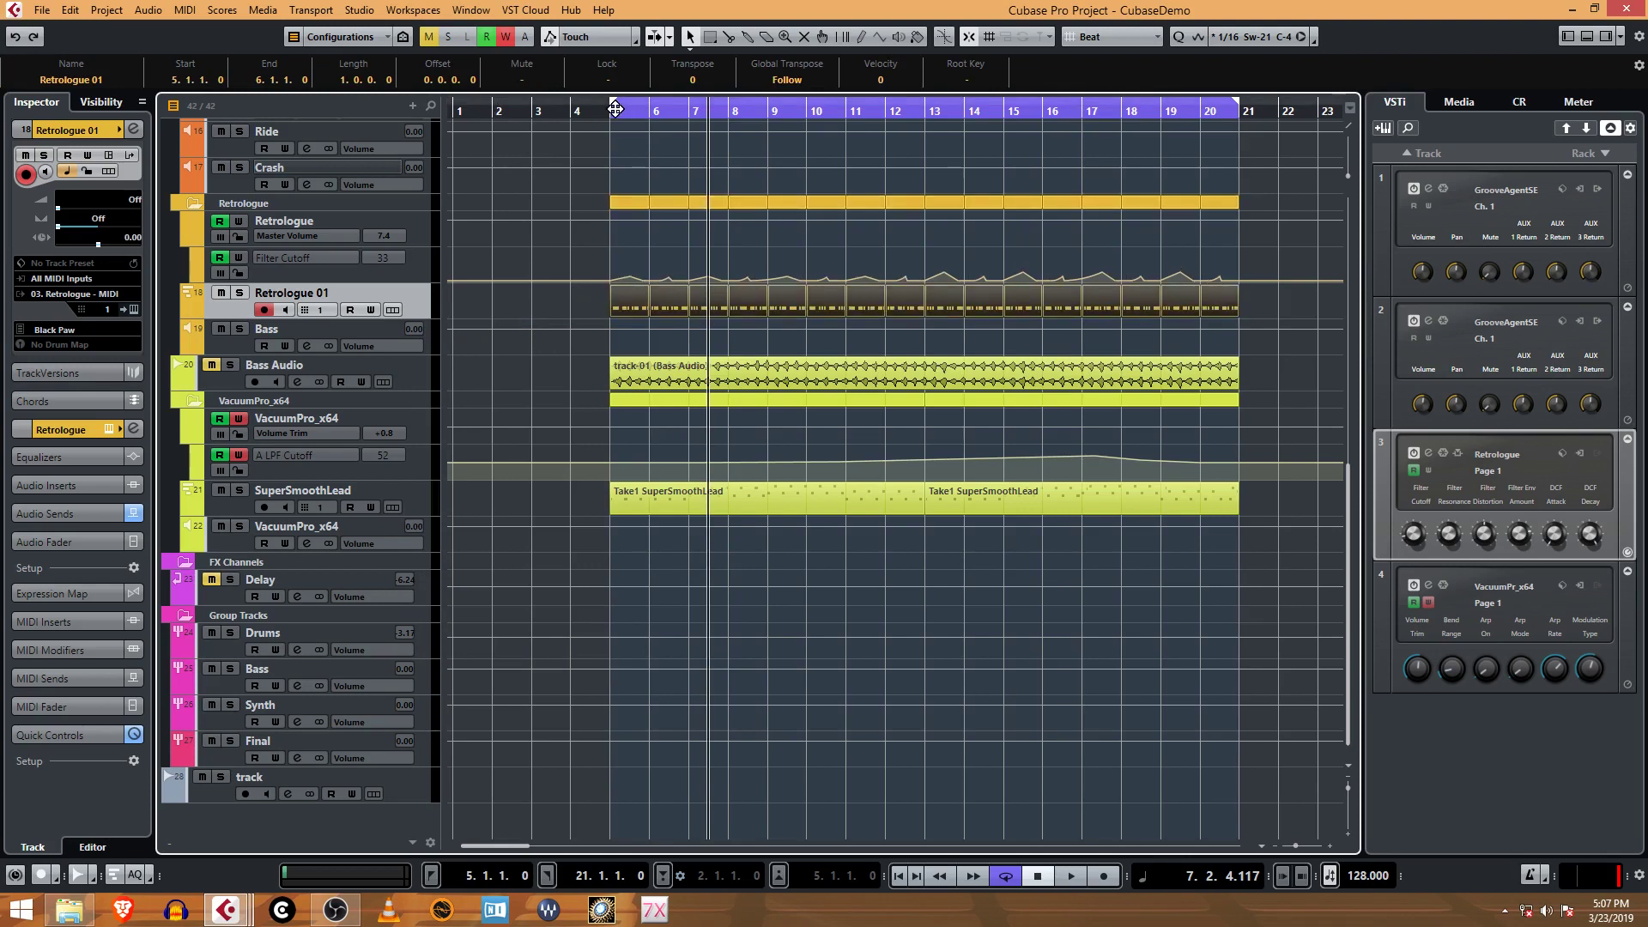
Play from bar 5, unmute the Delay FX channel, stop, then mute the Retrologue 01 track.
left_click_drag(615, 108, 616, 129)
key("space")
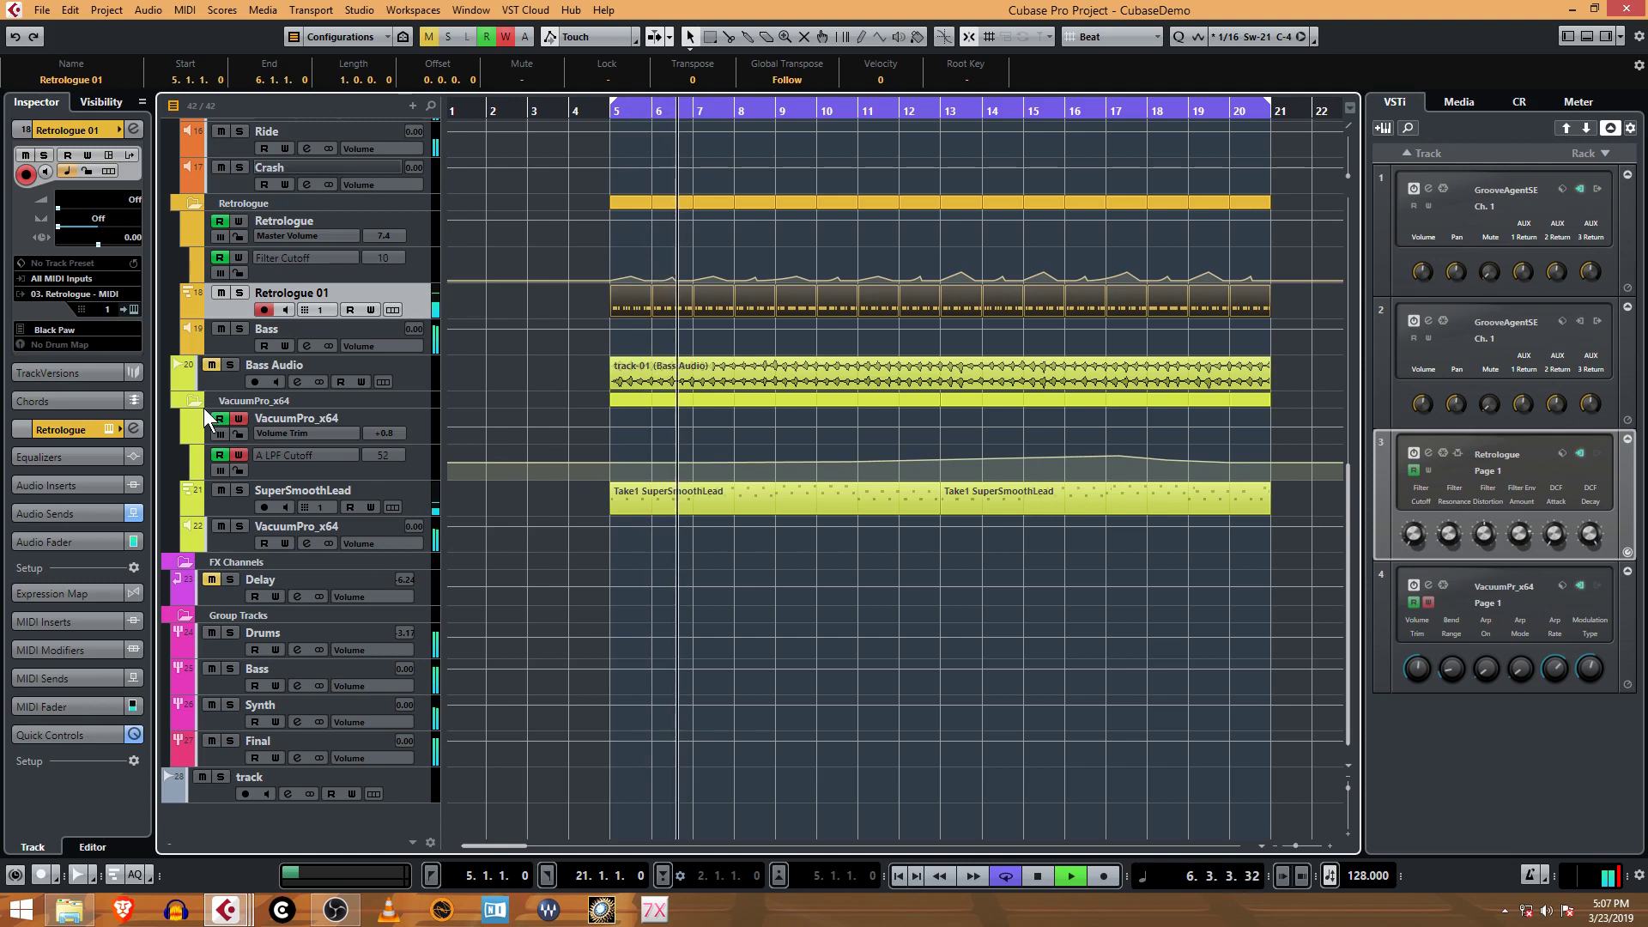
left_click(214, 581)
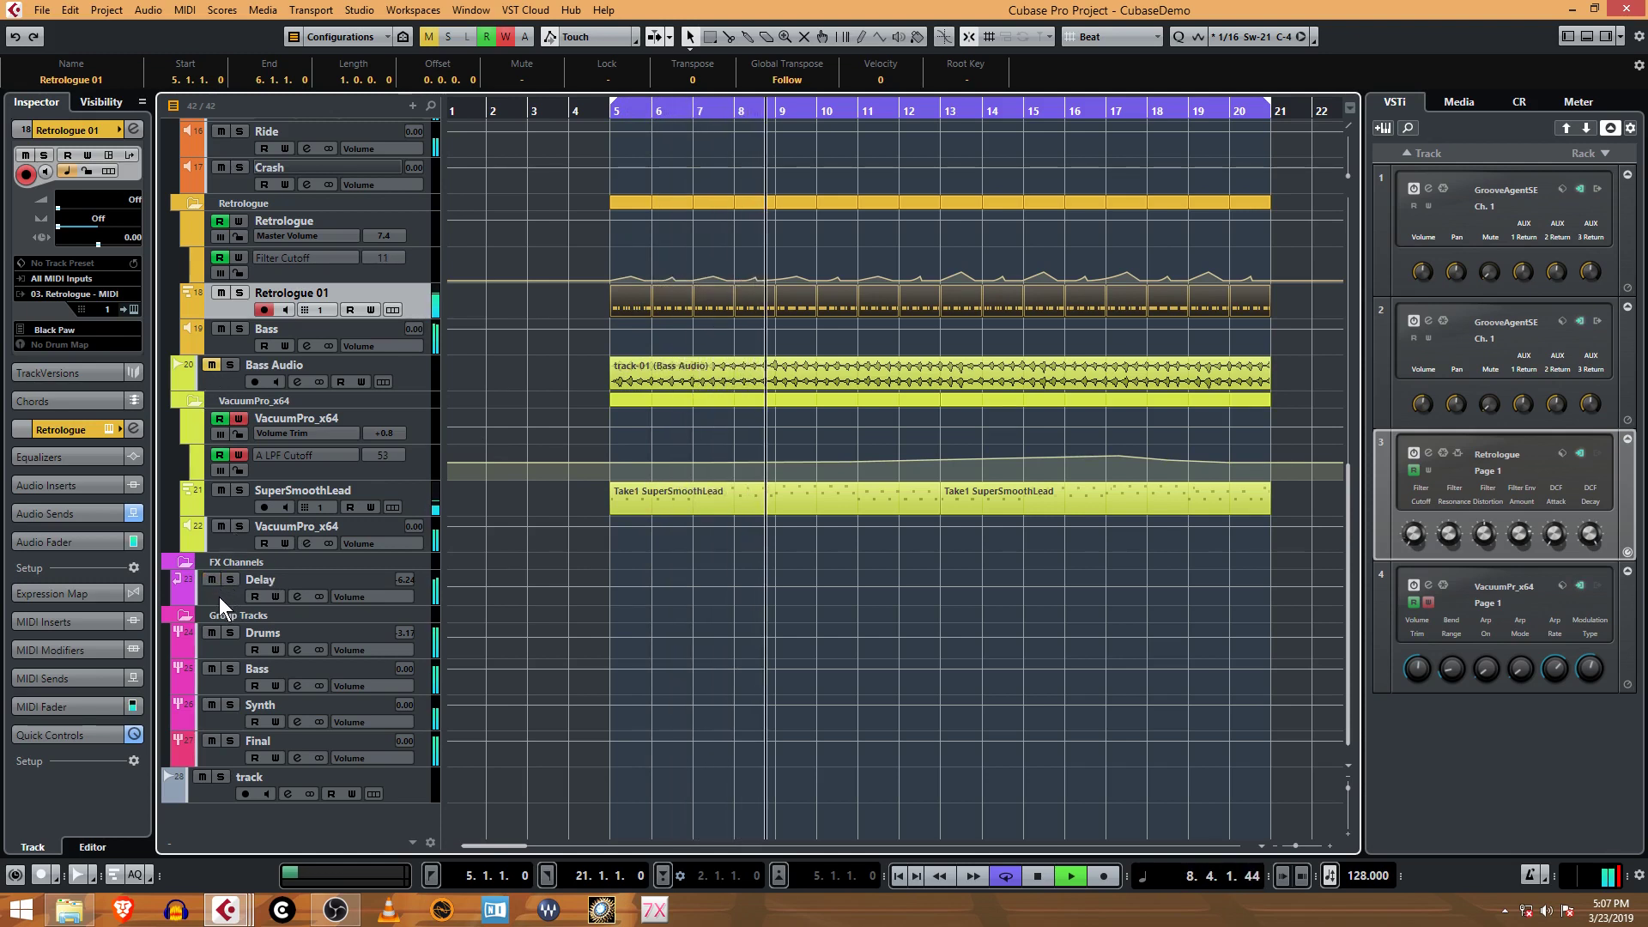
key("space")
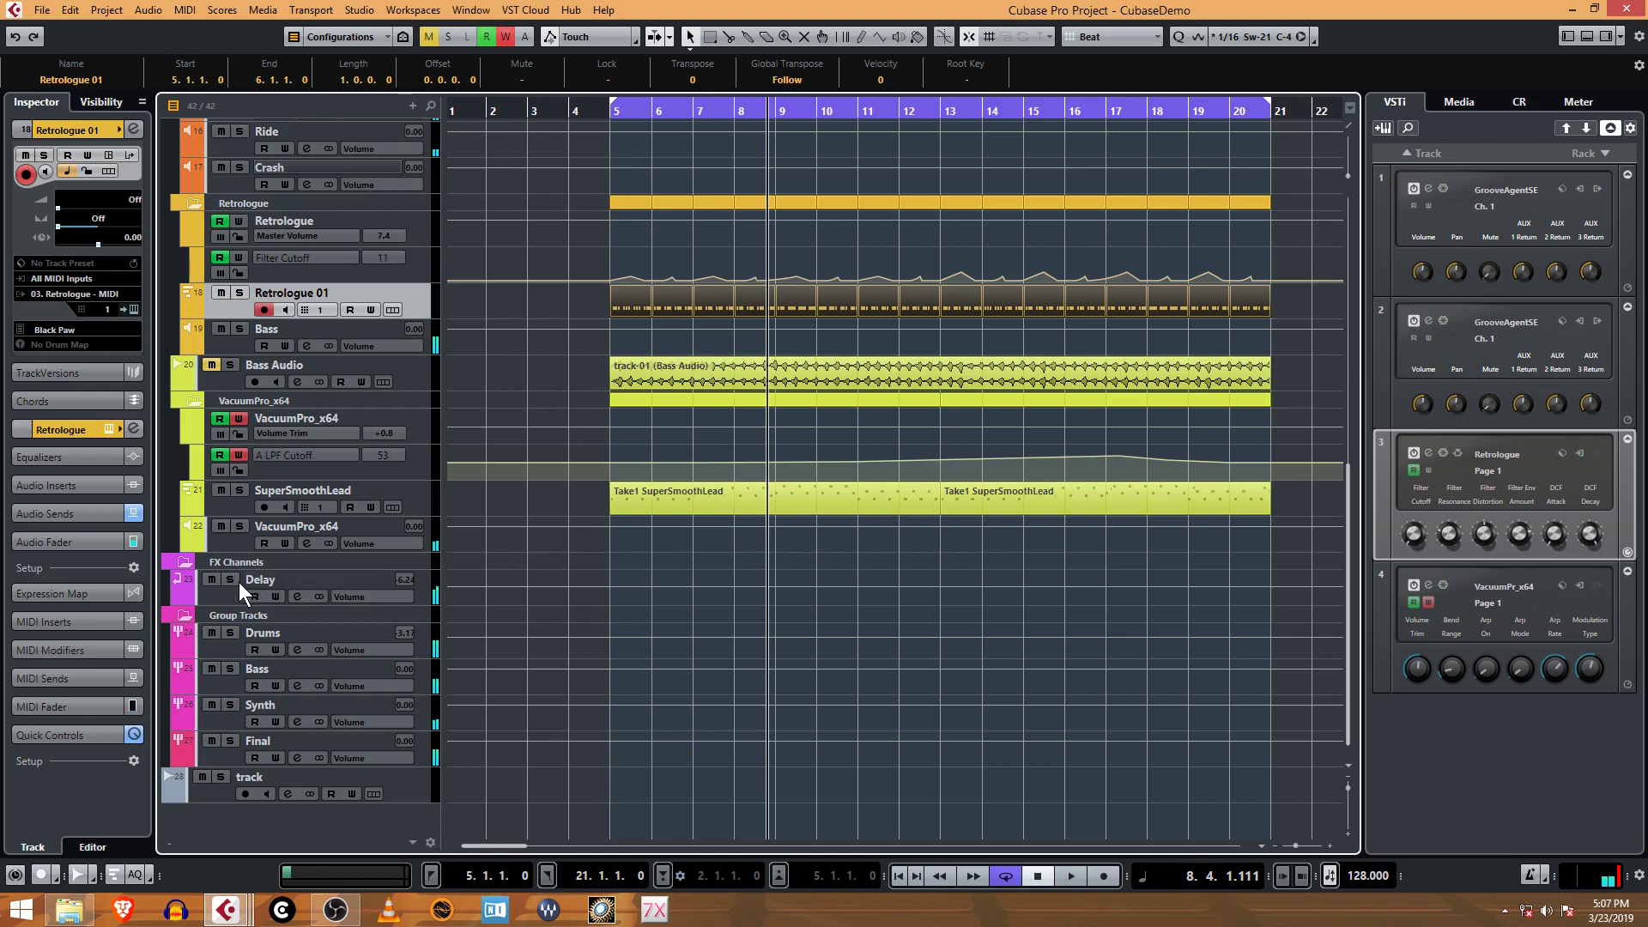
left_click(221, 292)
Route Bass Audio's first send slot to the Delay FX channel and enable it.
left_click(410, 371)
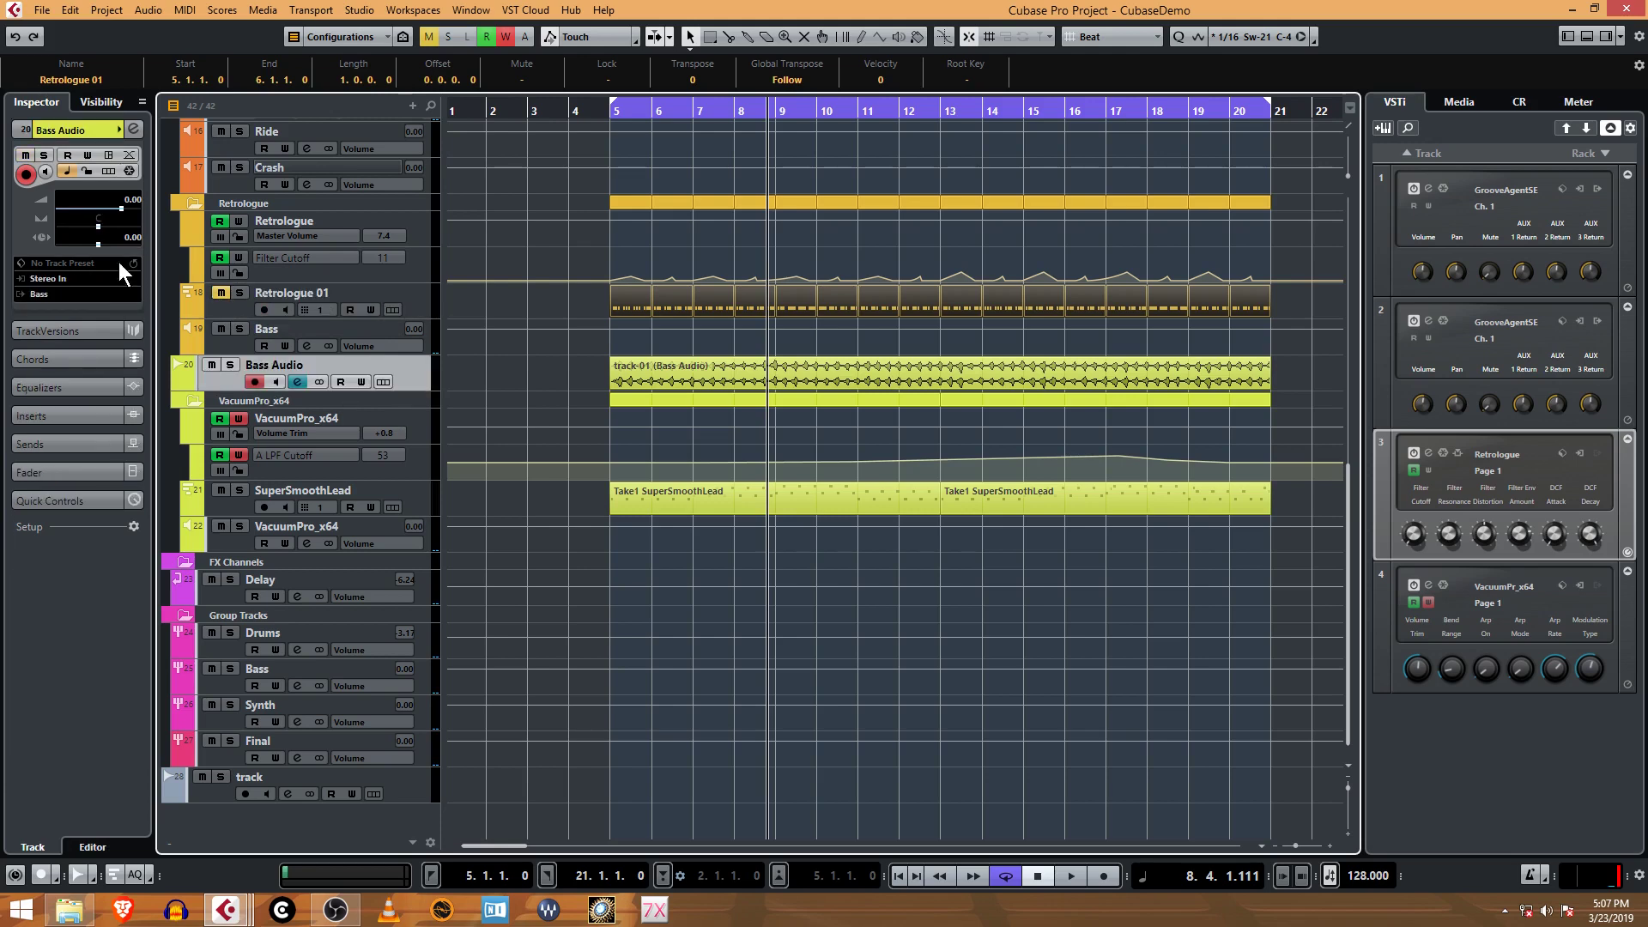
left_click(297, 381)
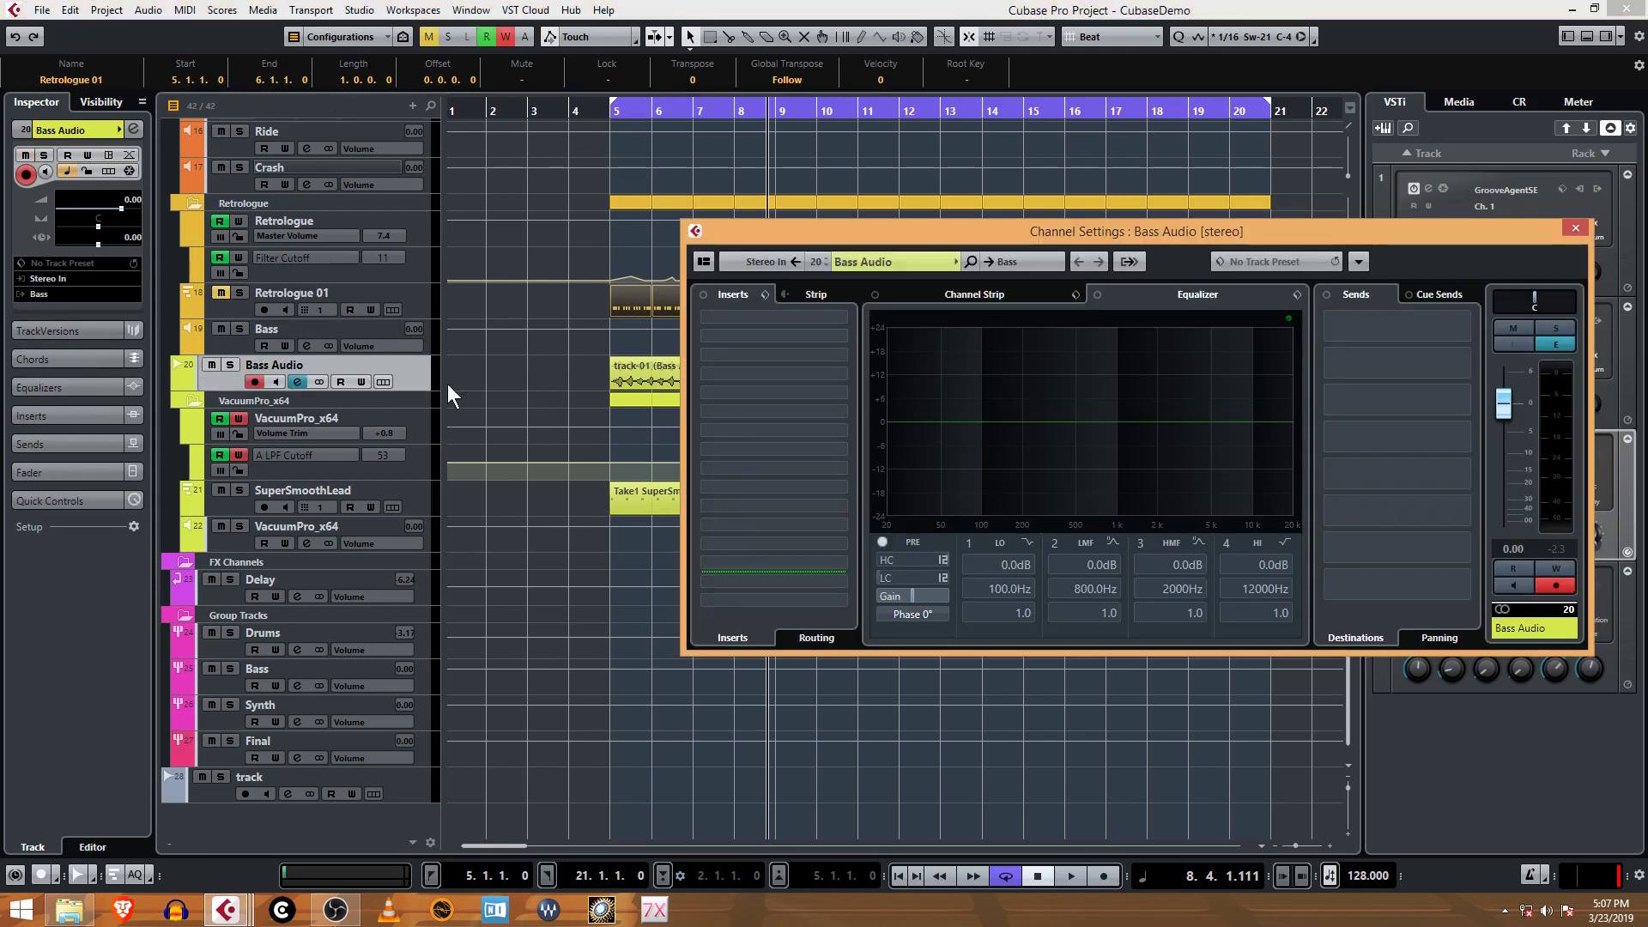
left_click(1462, 326)
left_click(1415, 383)
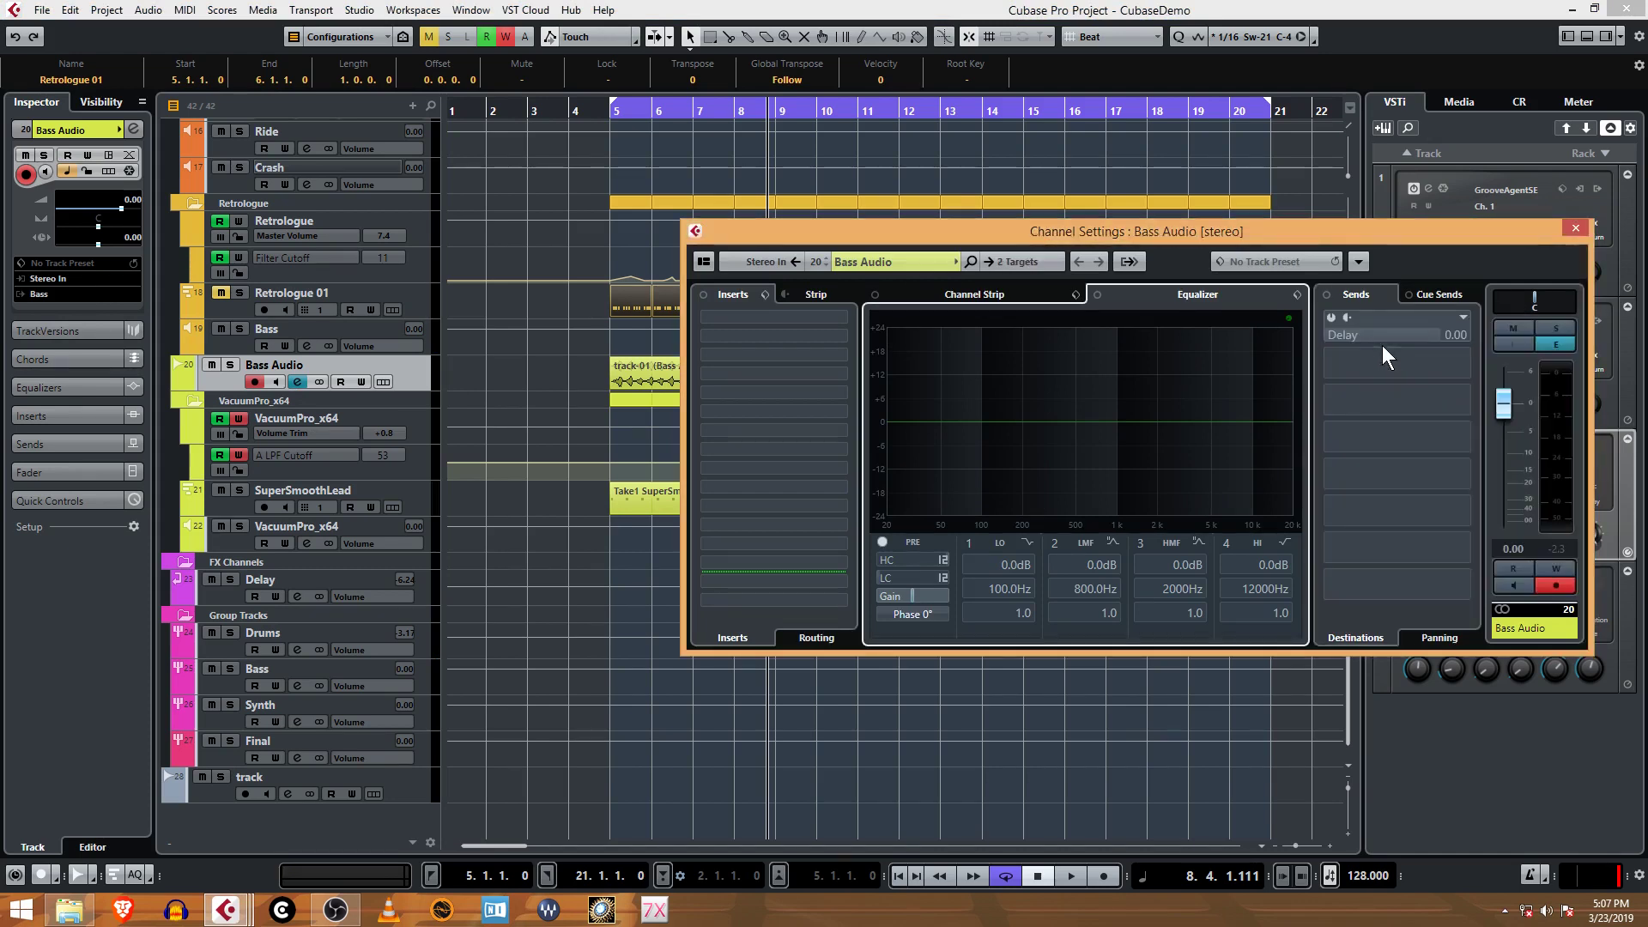
left_click(1333, 318)
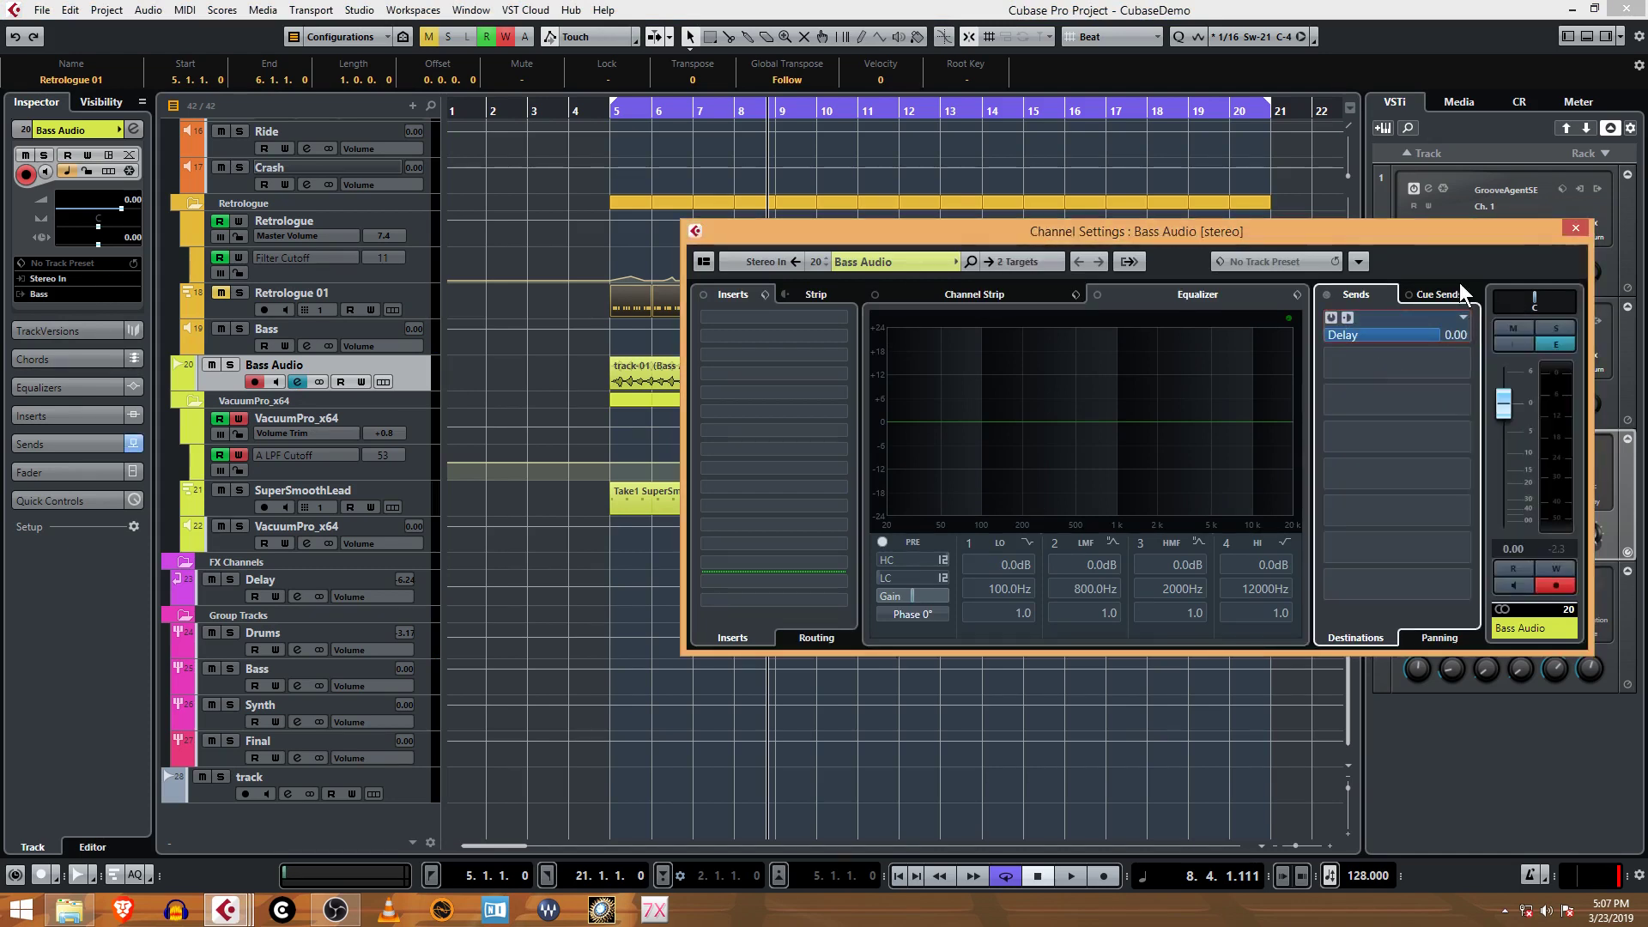
left_click(1575, 225)
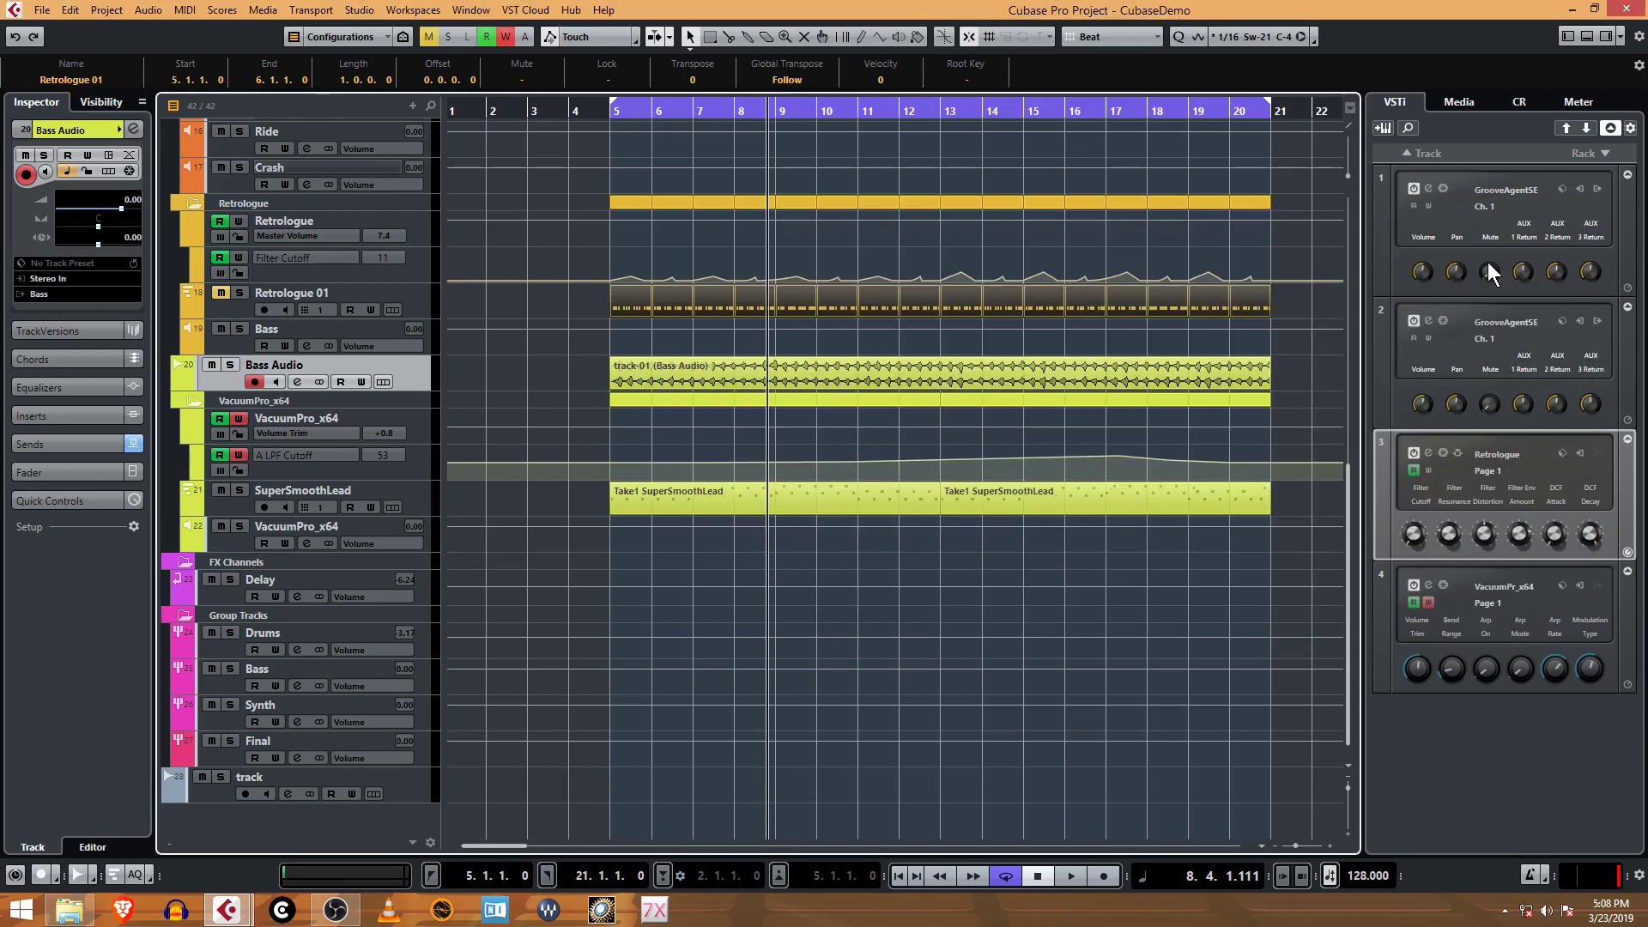
Play from bar 5, solo the Bass Audio track, then stop playback.
left_click(611, 111)
key("space")
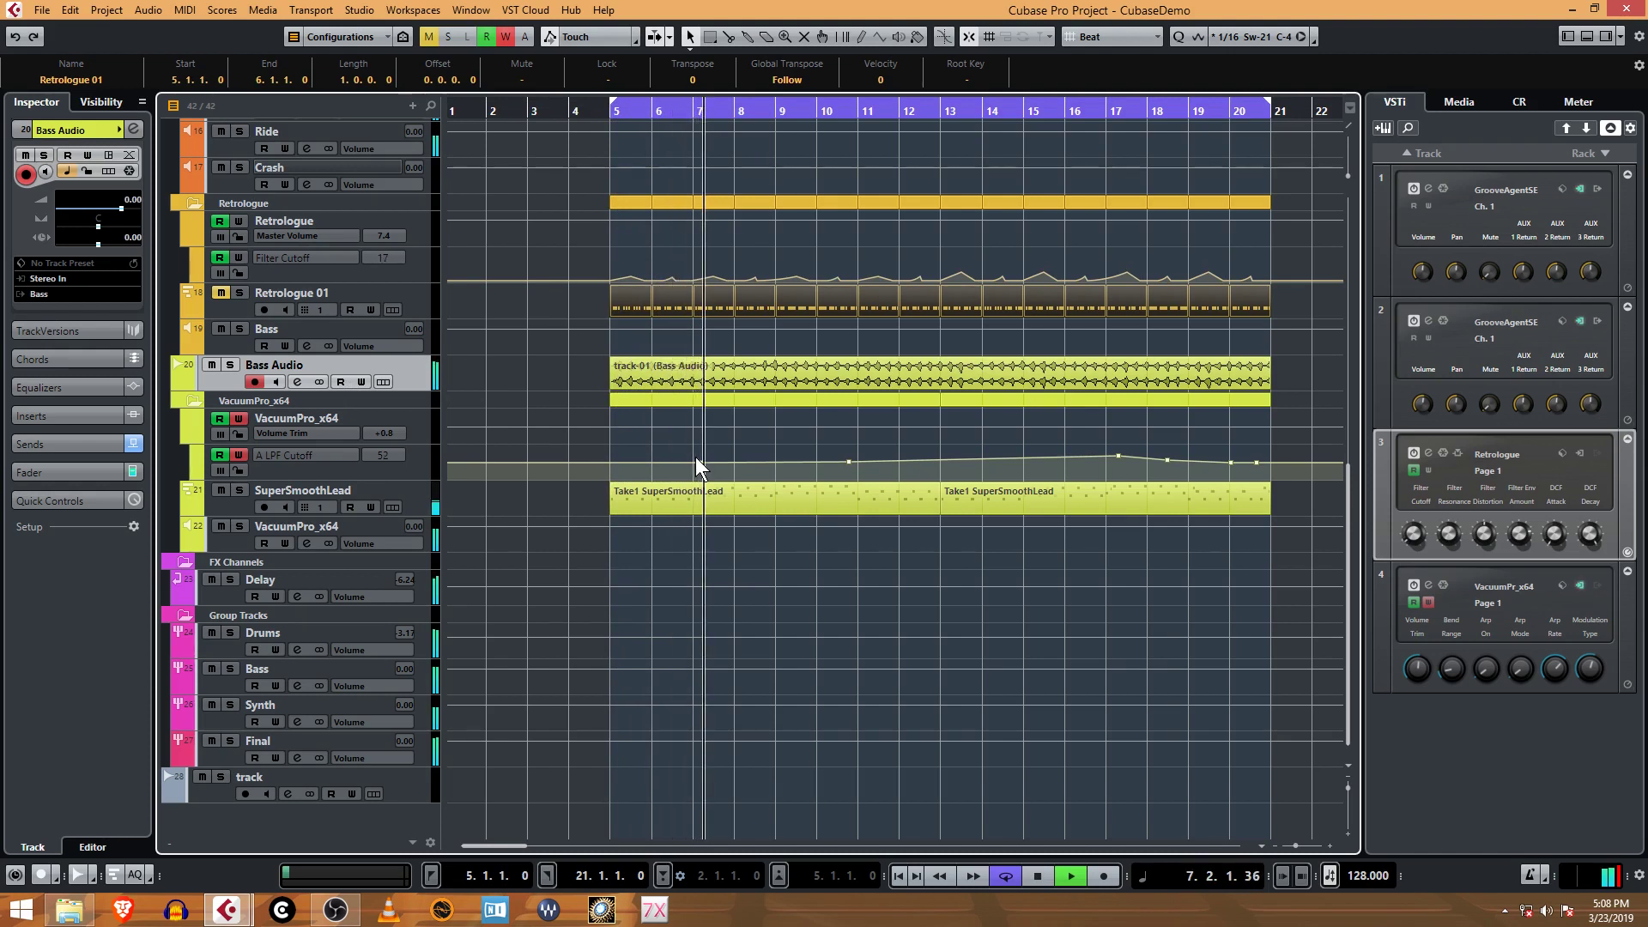
left_click(229, 366)
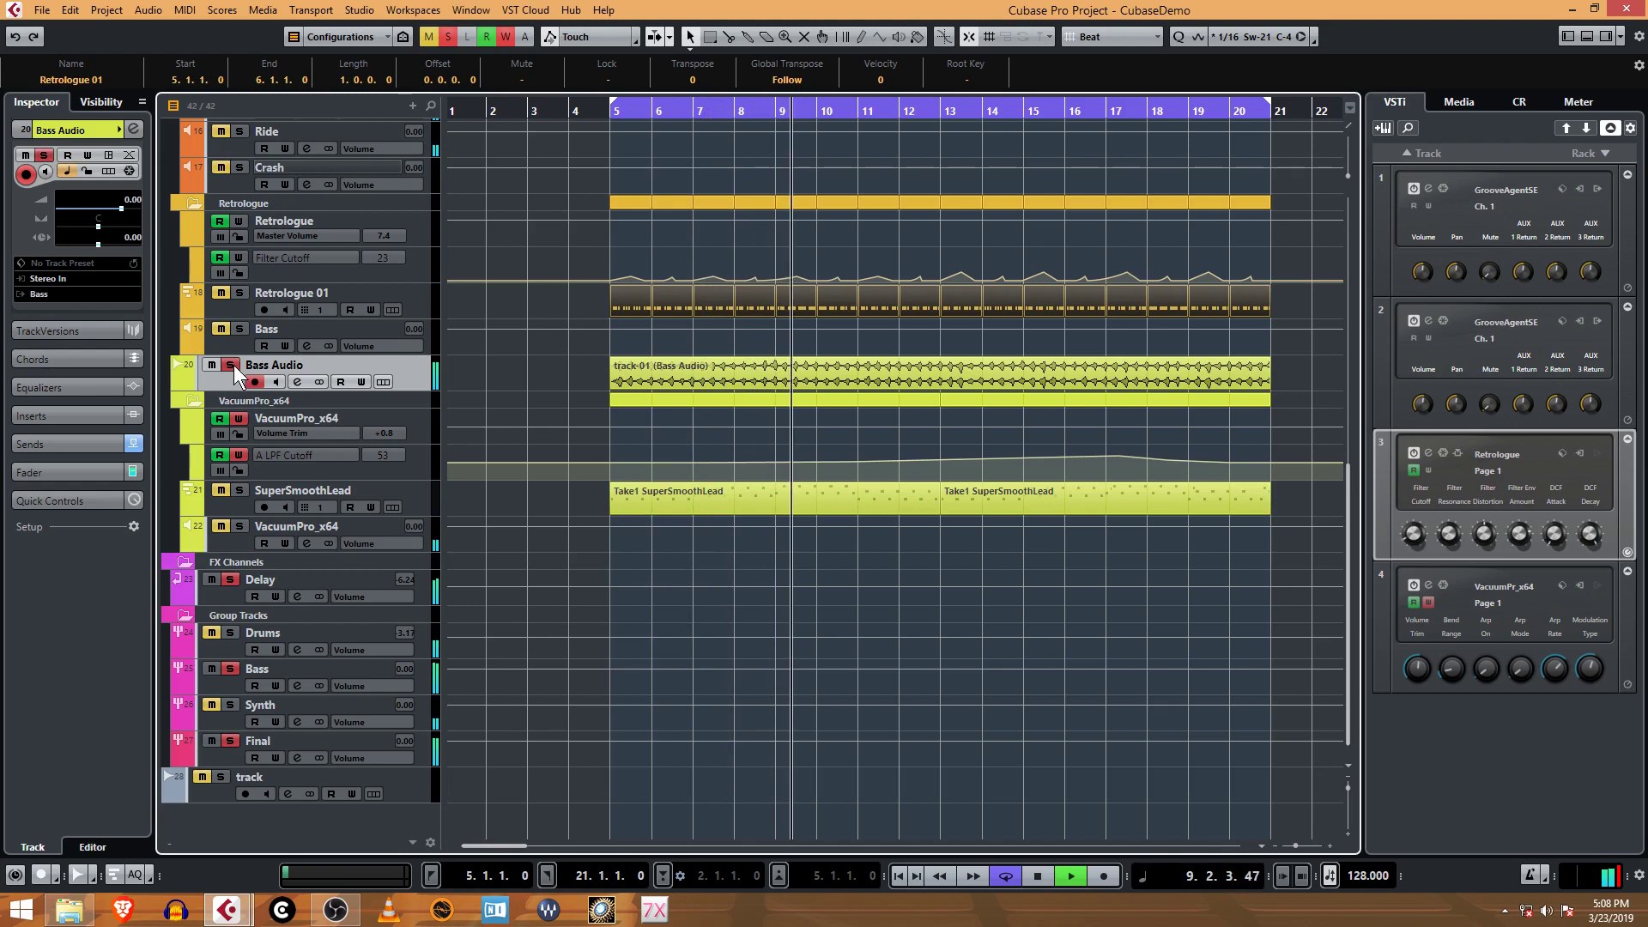
key("space")
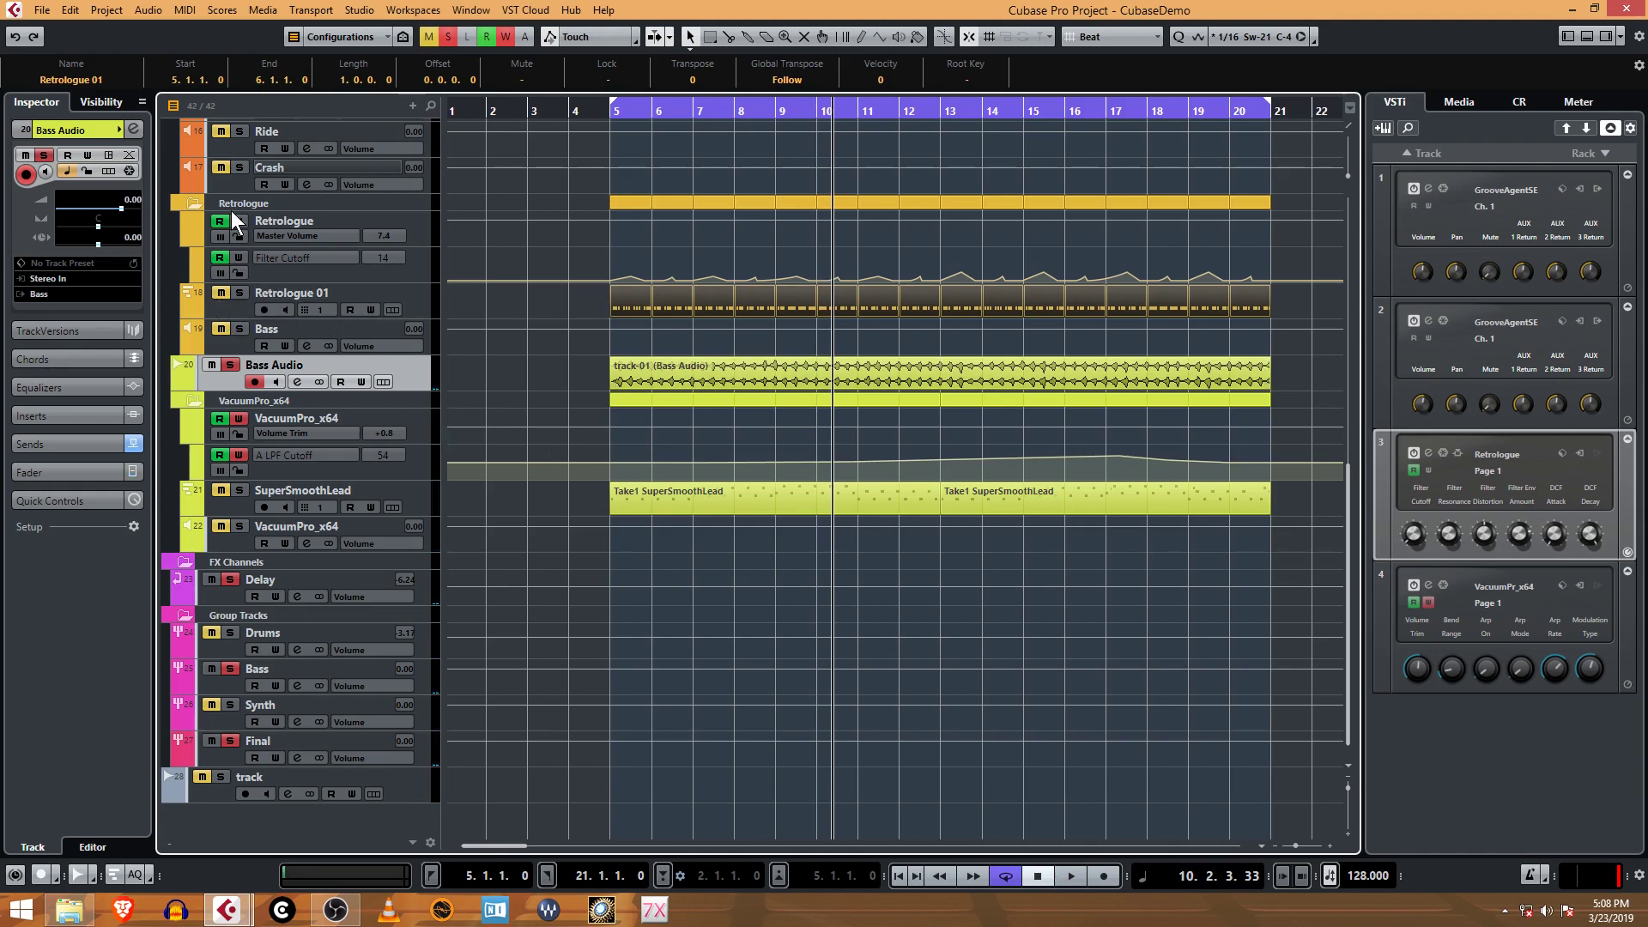
Collapse the Retrologue folder and give the Bass Audio track the orange Color 3.
left_click(188, 201)
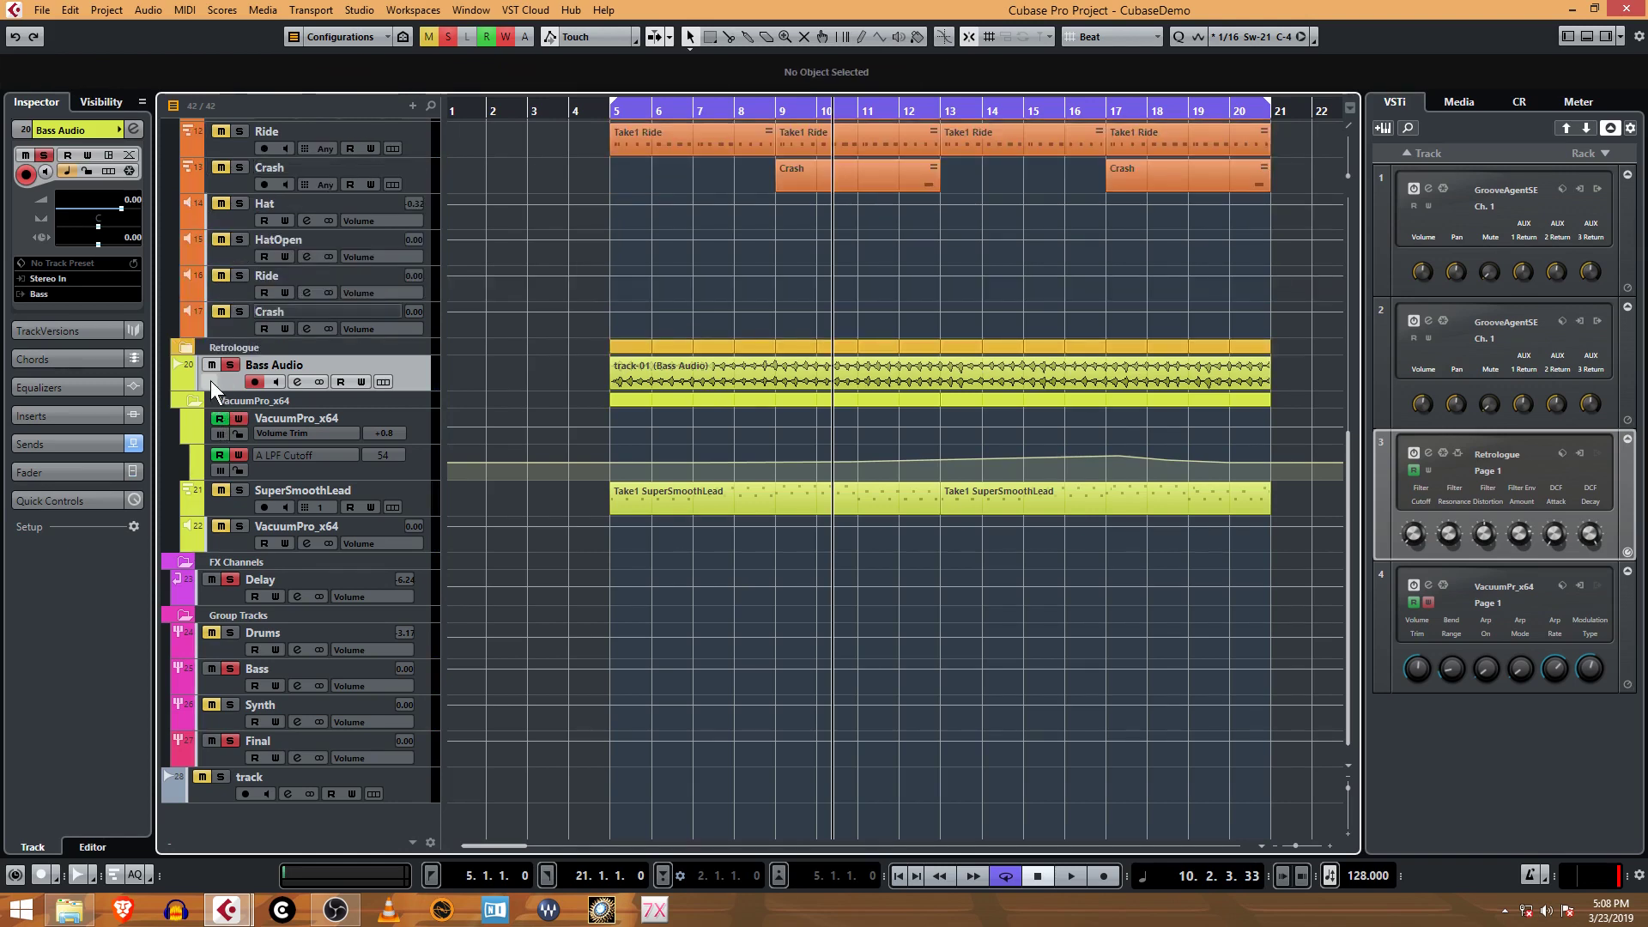
left_click(118, 131)
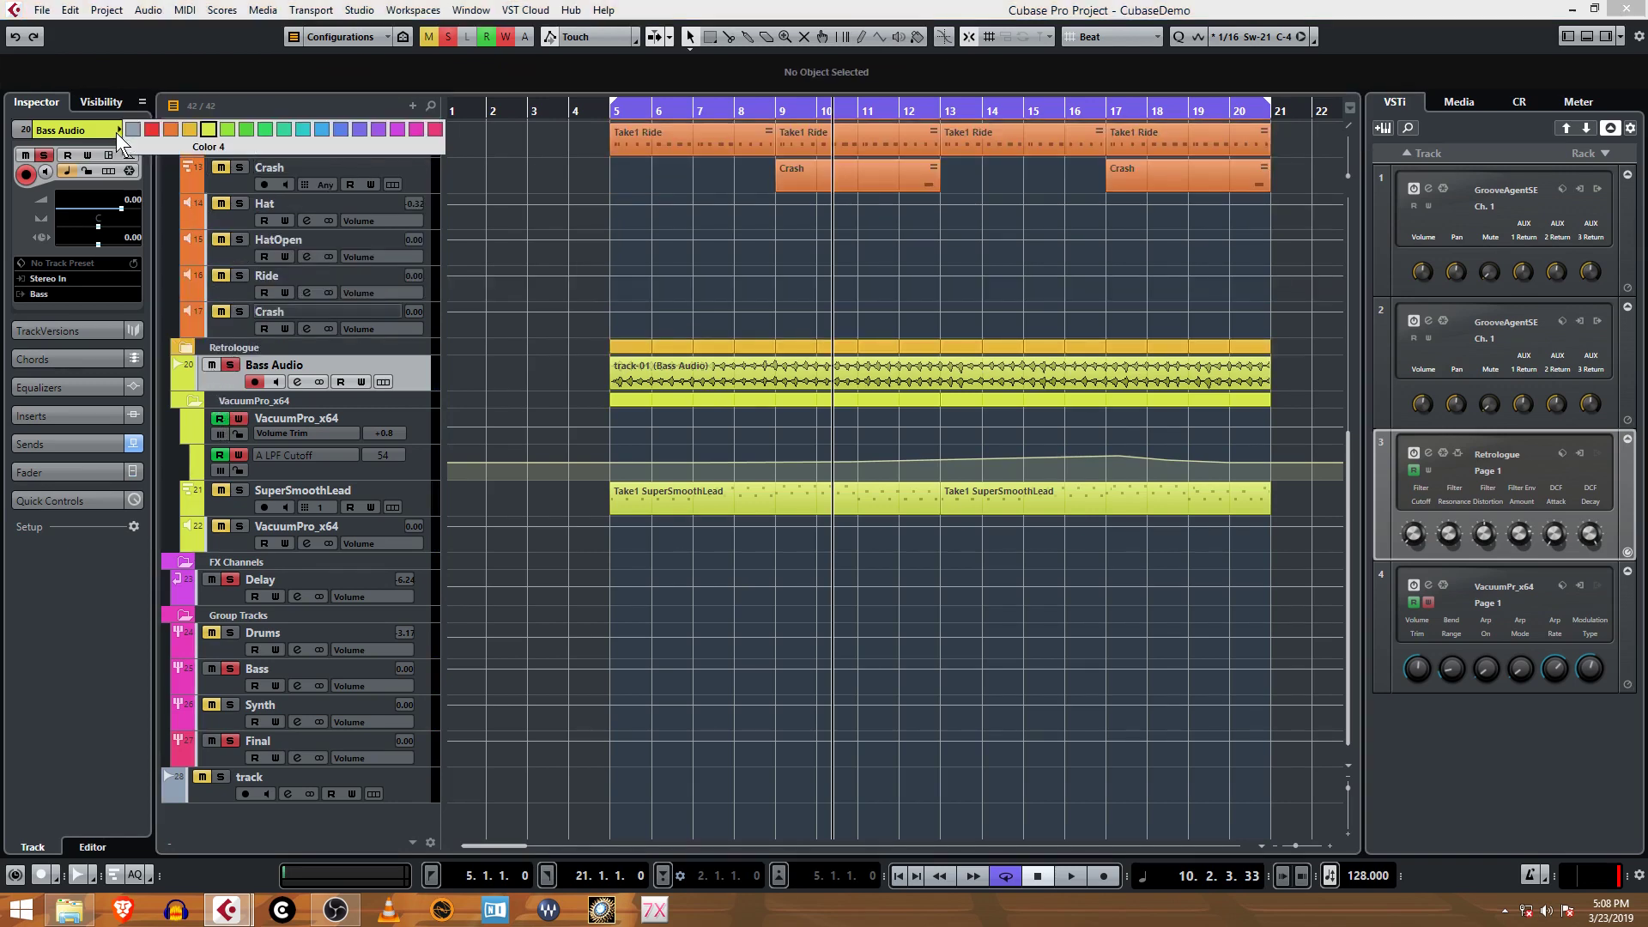
left_click(188, 130)
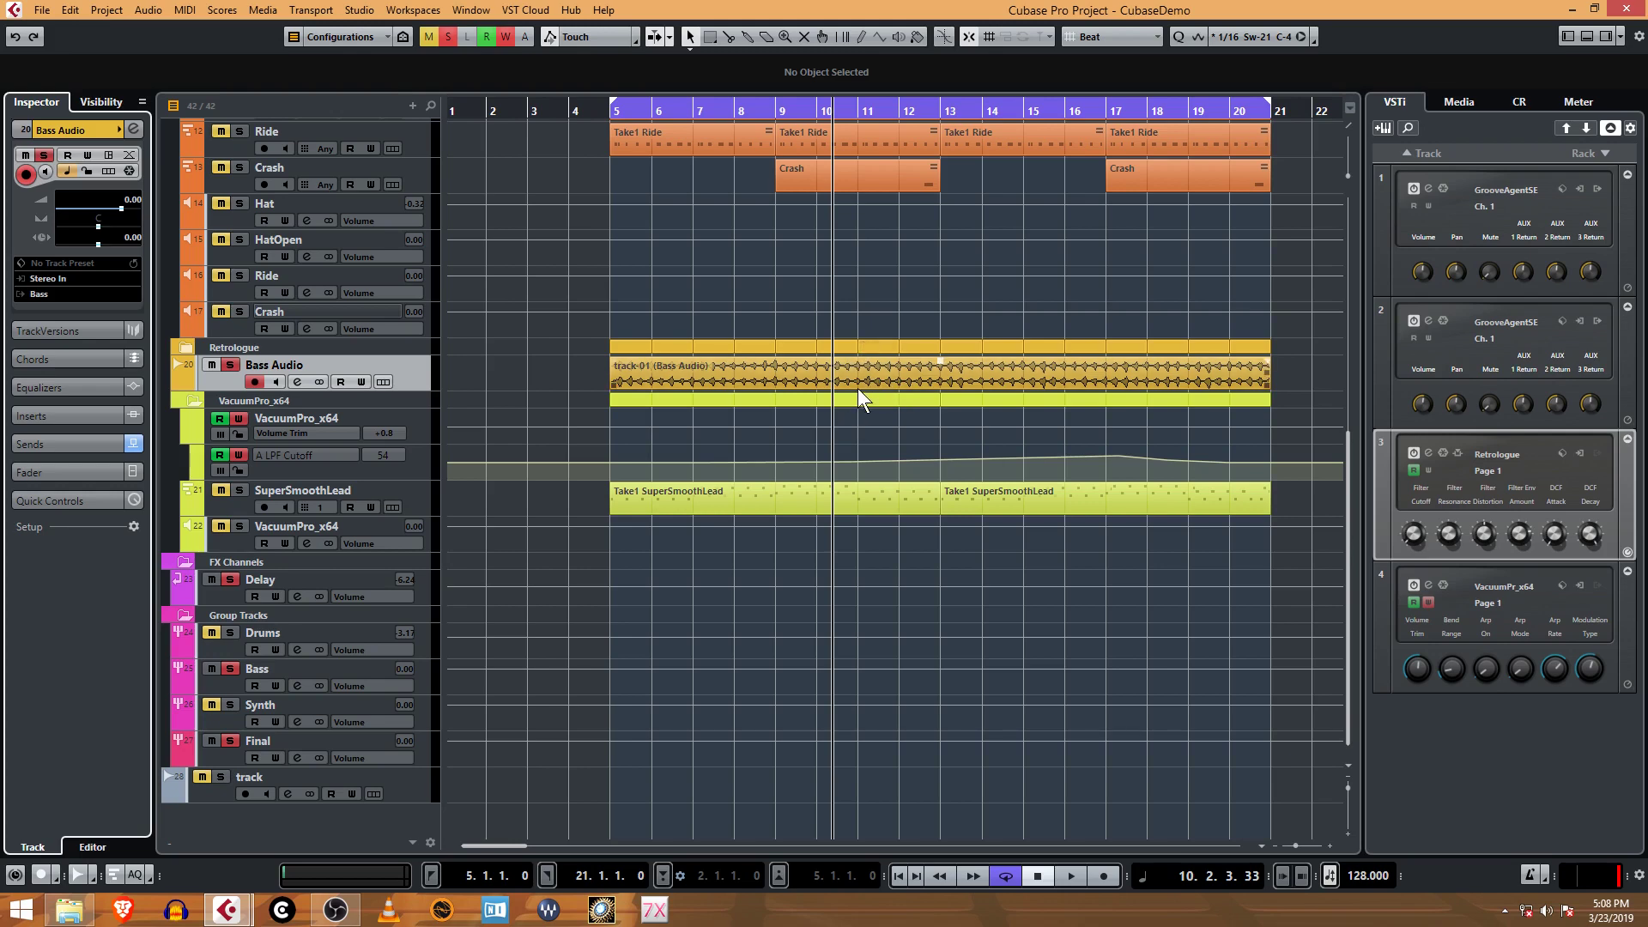
scroll(858, 390, "up", 3)
scroll(859, 390, "up", 6)
Scroll up and down through the track list to review the arrangement.
scroll(680, 333, "up", 2)
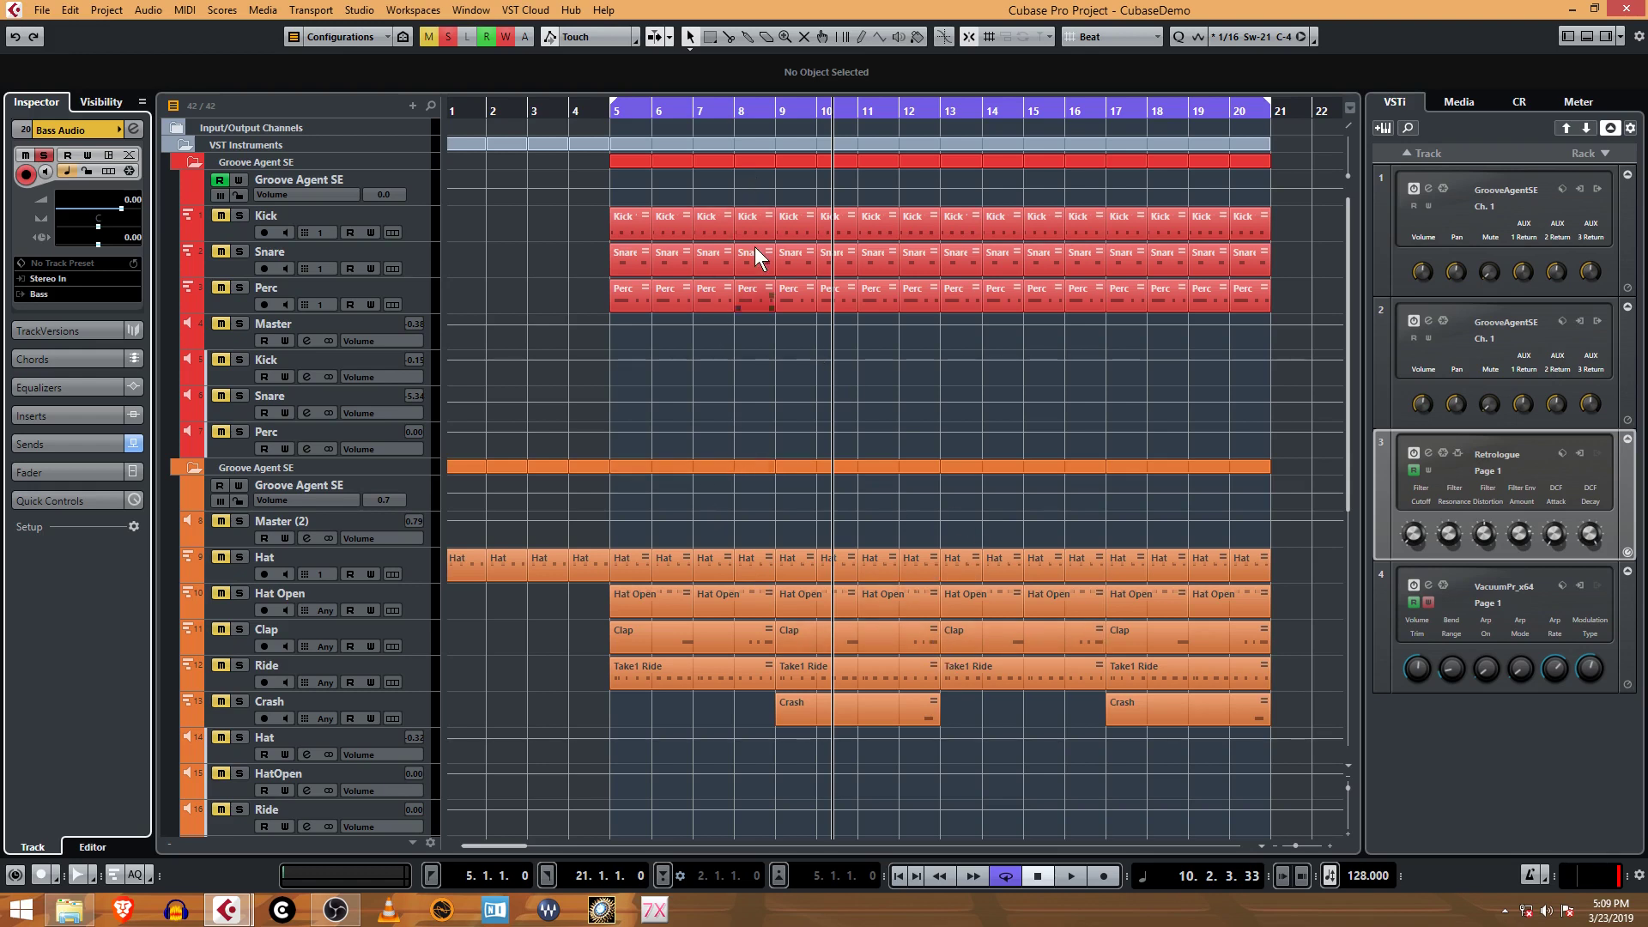
scroll(744, 374, "down", 4)
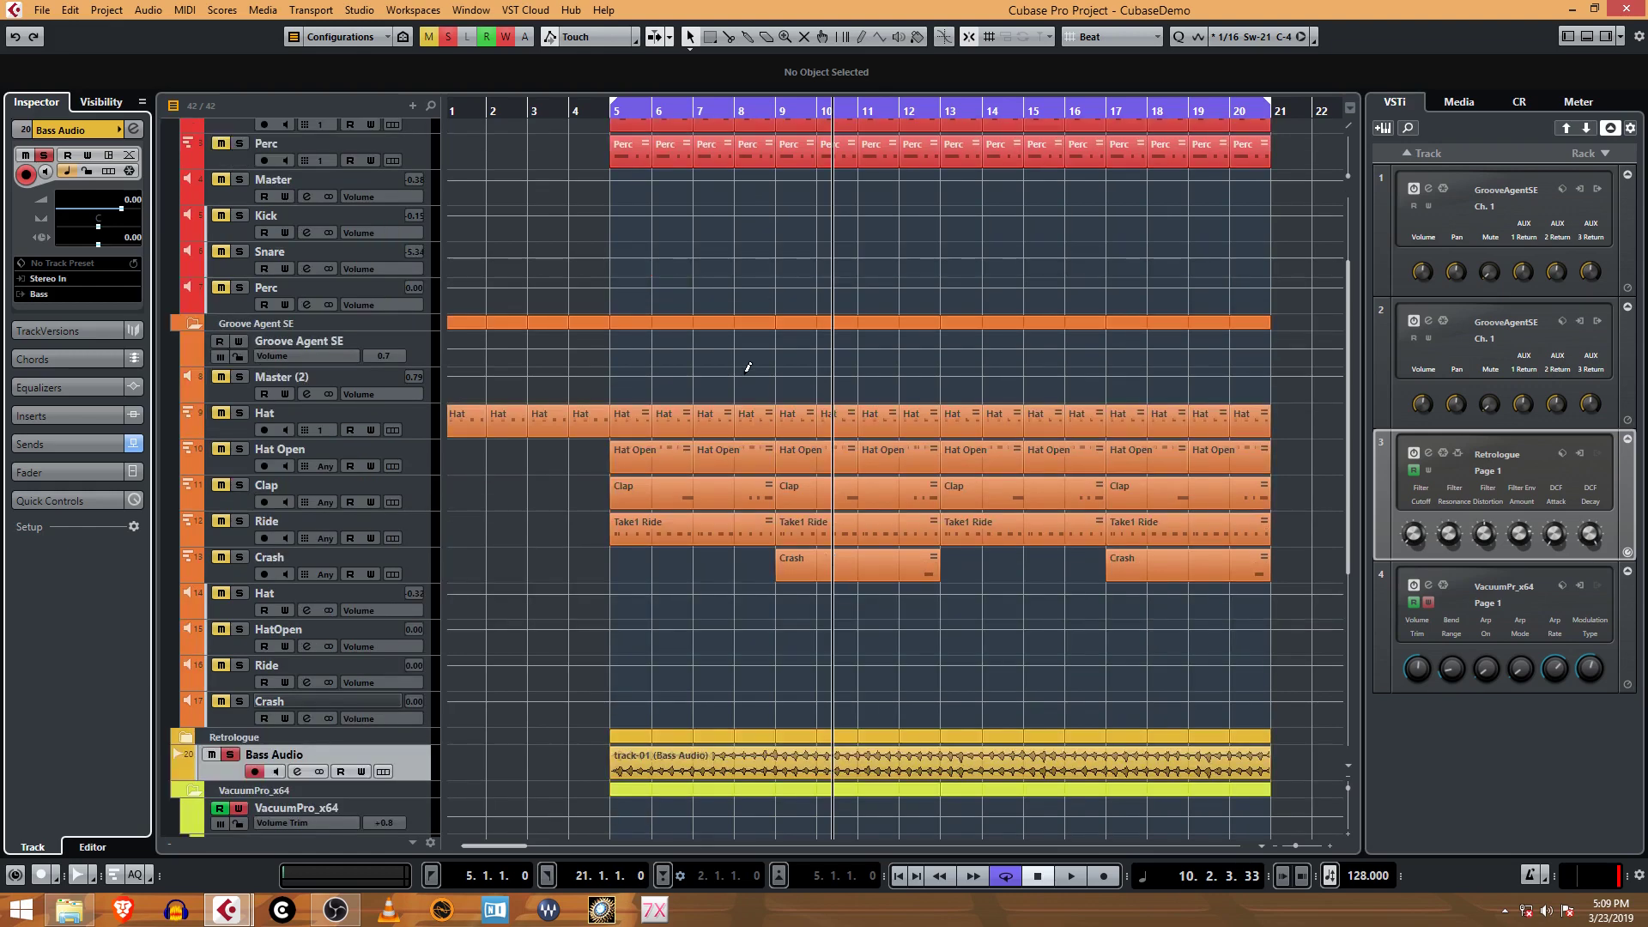
scroll(747, 368, "down", 4)
scroll(747, 368, "up", 4)
scroll(747, 368, "up", 4)
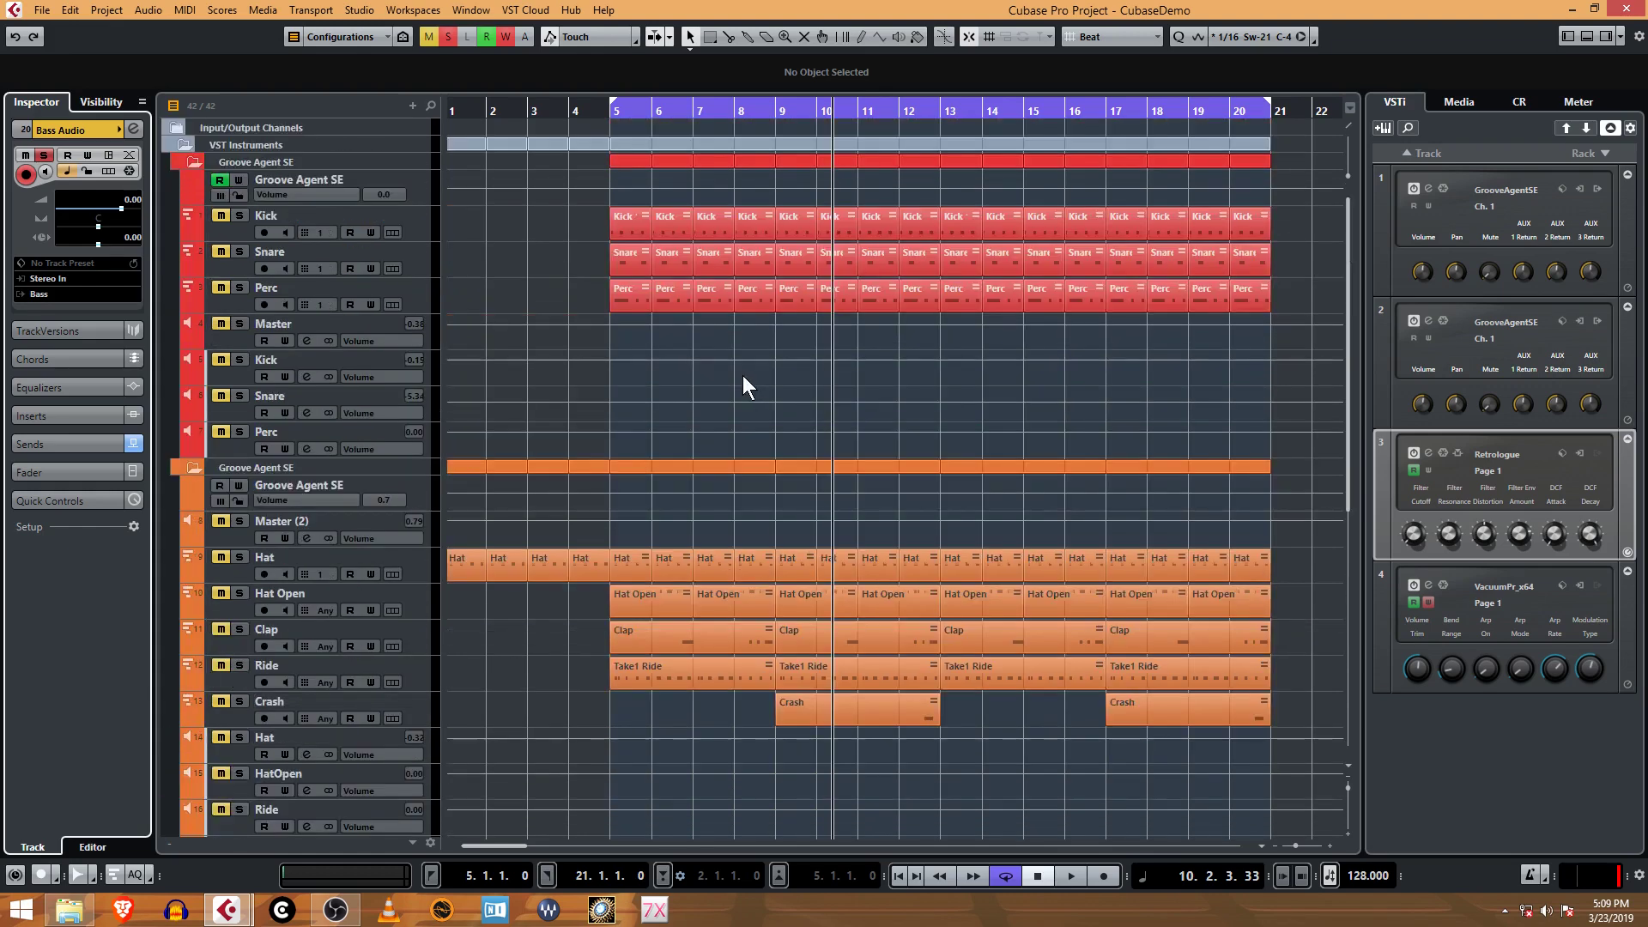
Return the cursor to bar 5, save as CubaseDemoMix.cpr, and zoom out to bars 1–31.
left_click(616, 120)
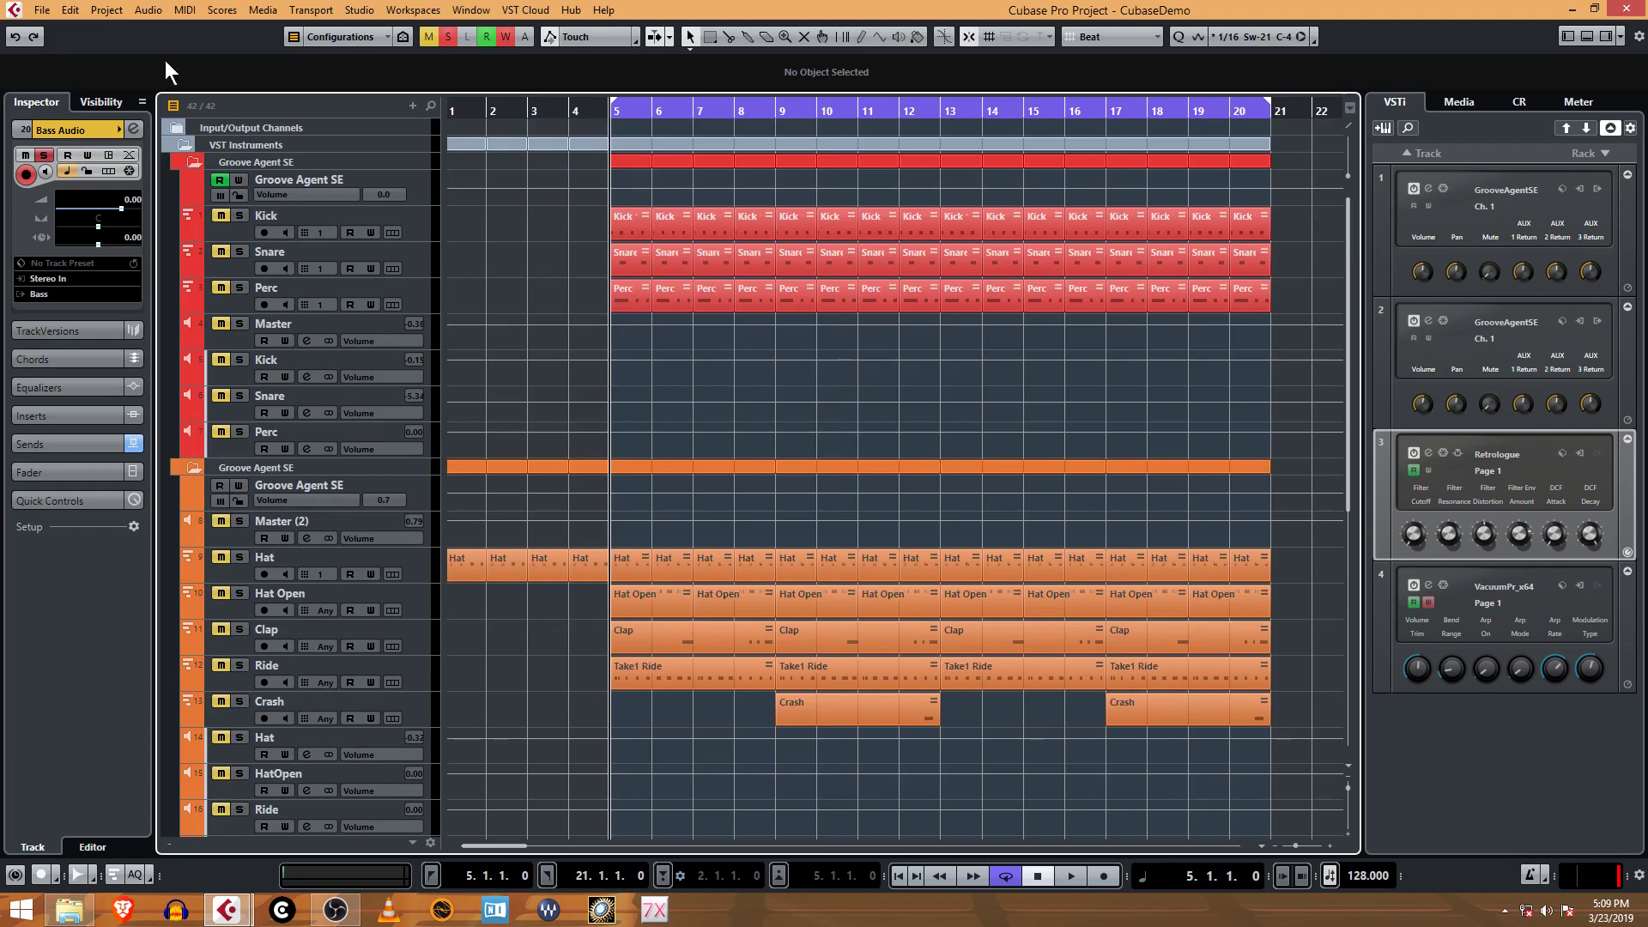
left_click(40, 14)
left_click(101, 154)
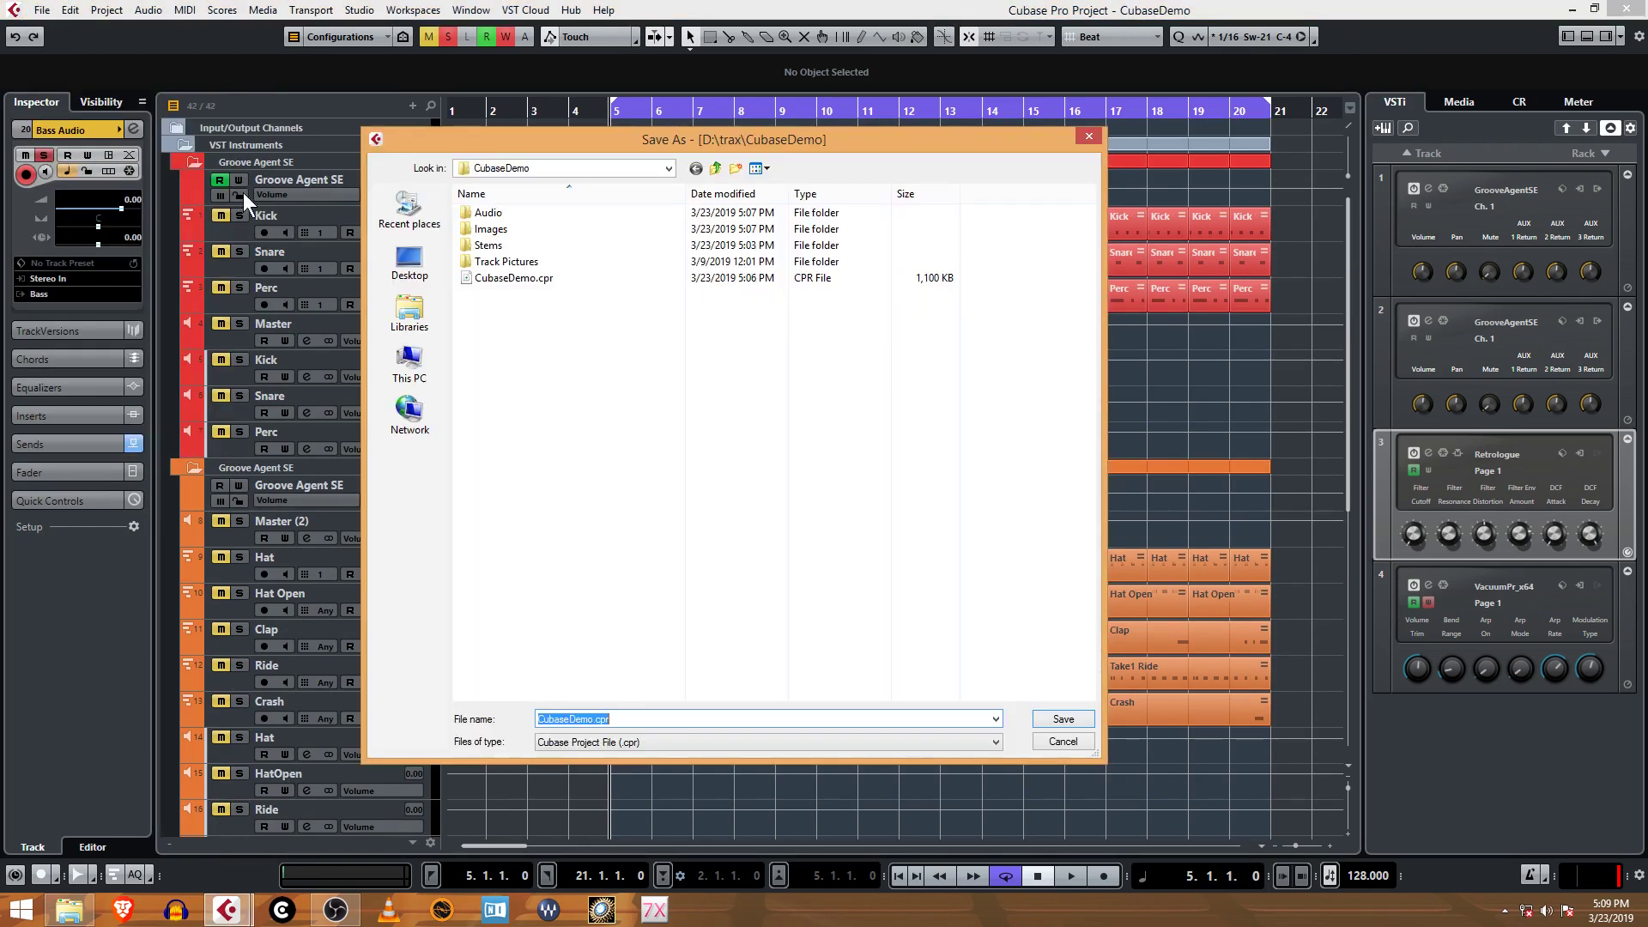
key("End")
type("Mix")
key("Return")
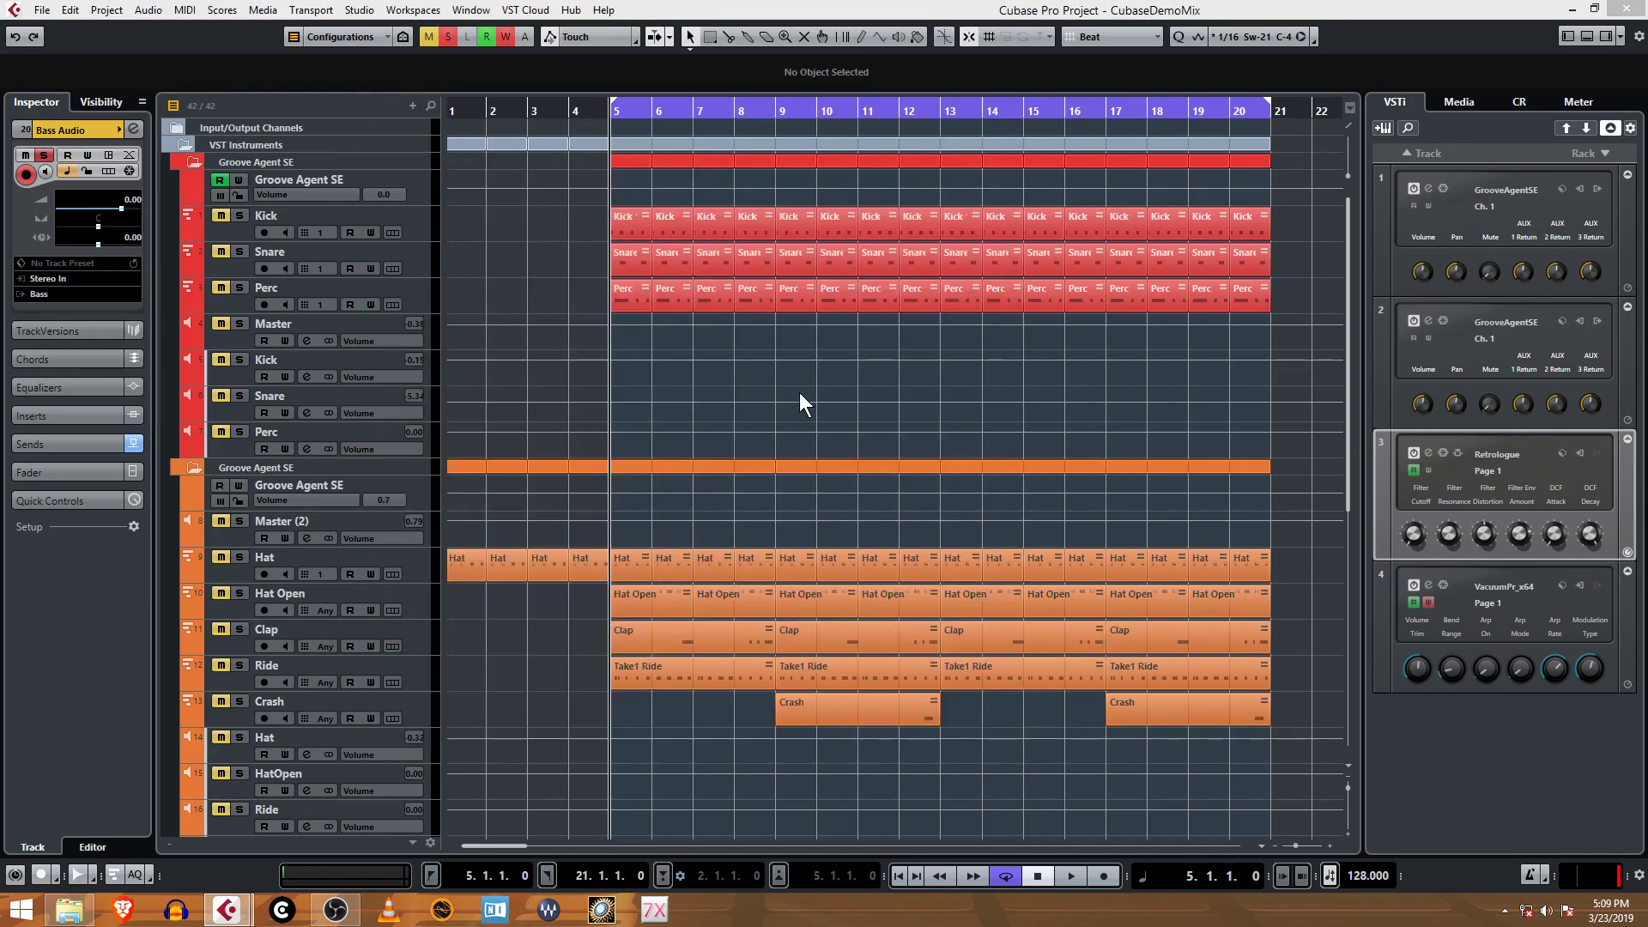
key("g")
key("g")
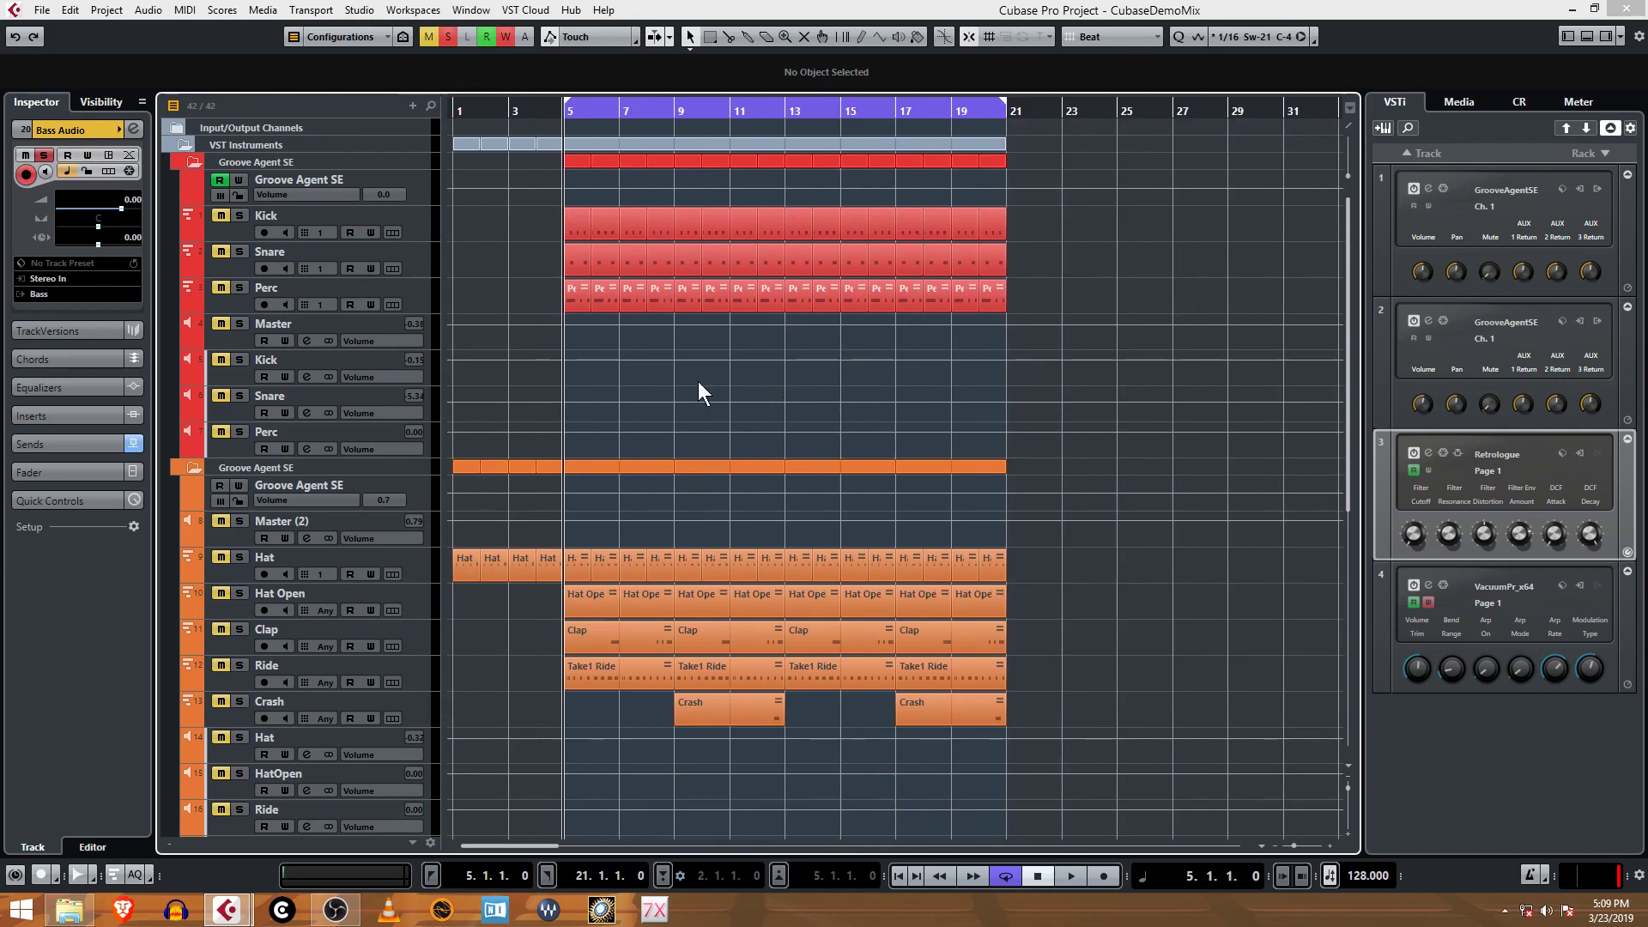